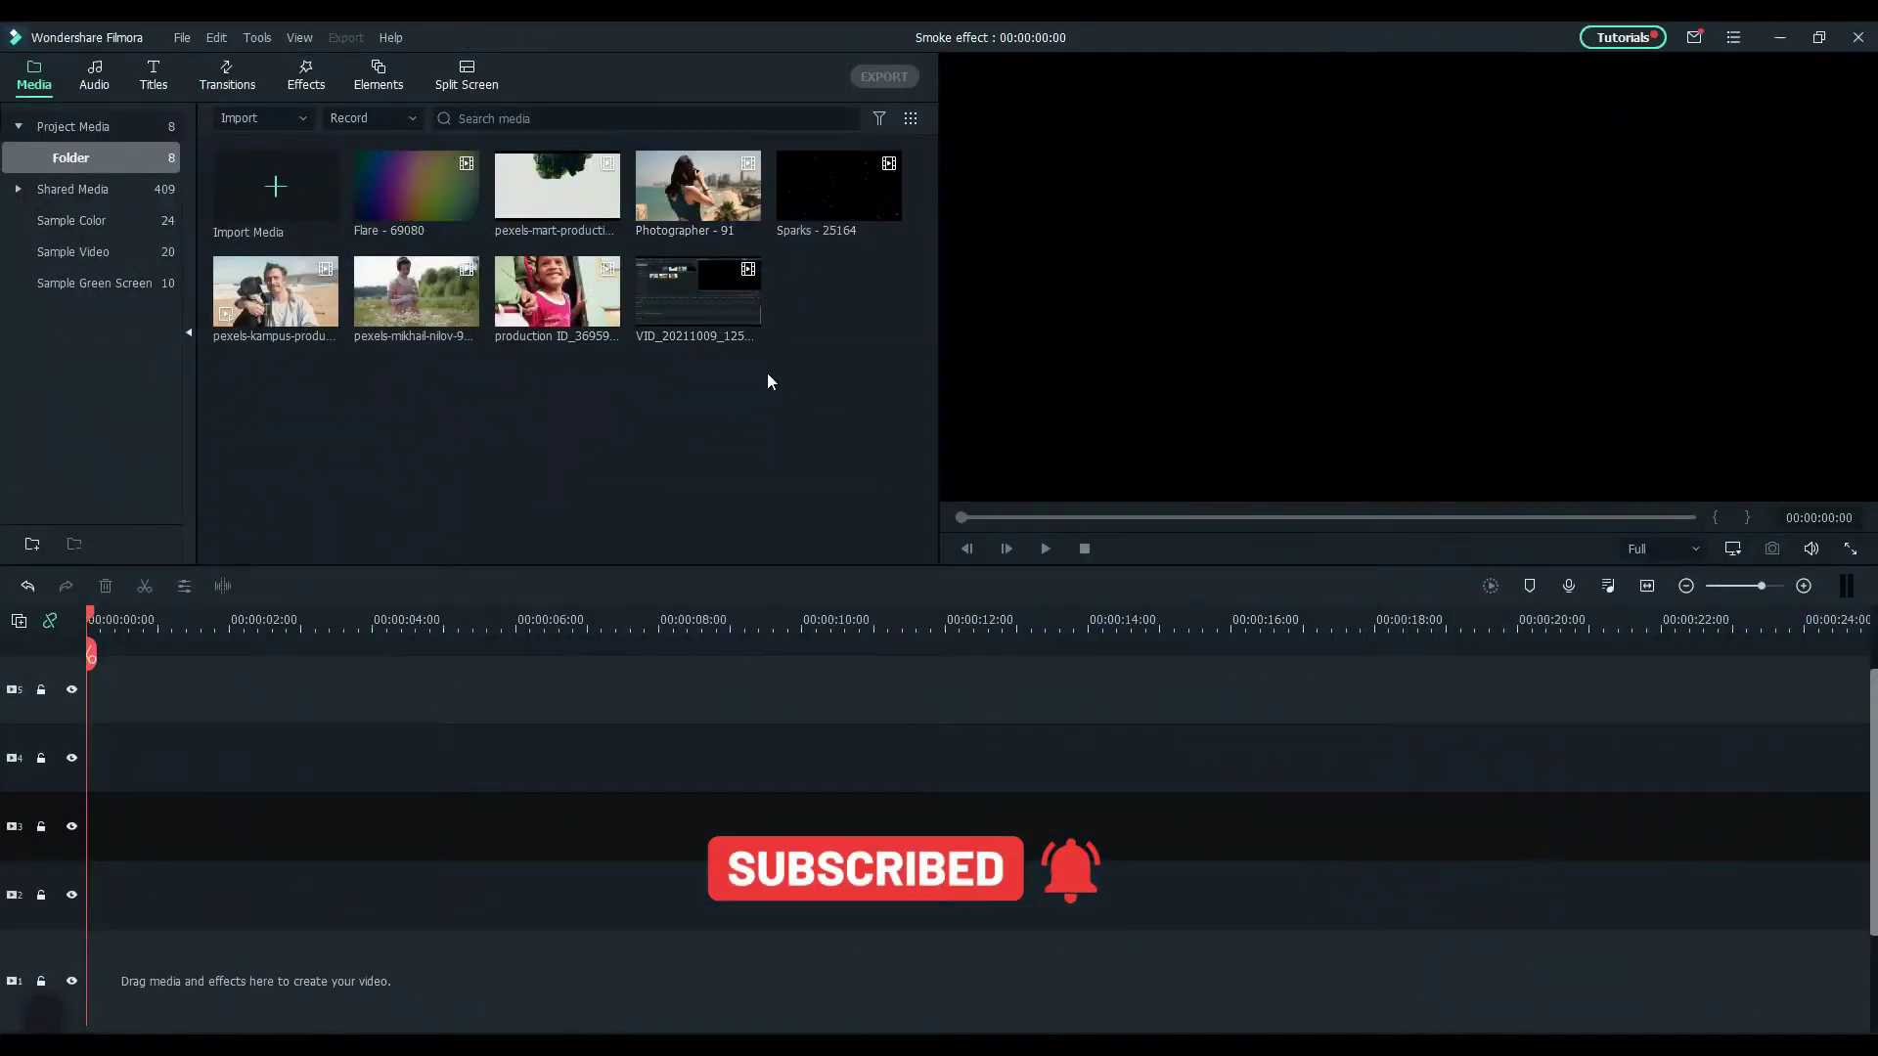
Place Photographer - 91, pexels-kampus and pexels-mikhail-nilov back to back on track 1, keeping 1920x1080 25fps
{"action": "left_click_drag", "start_coordinate": [697, 188], "coordinate": [107, 974]}
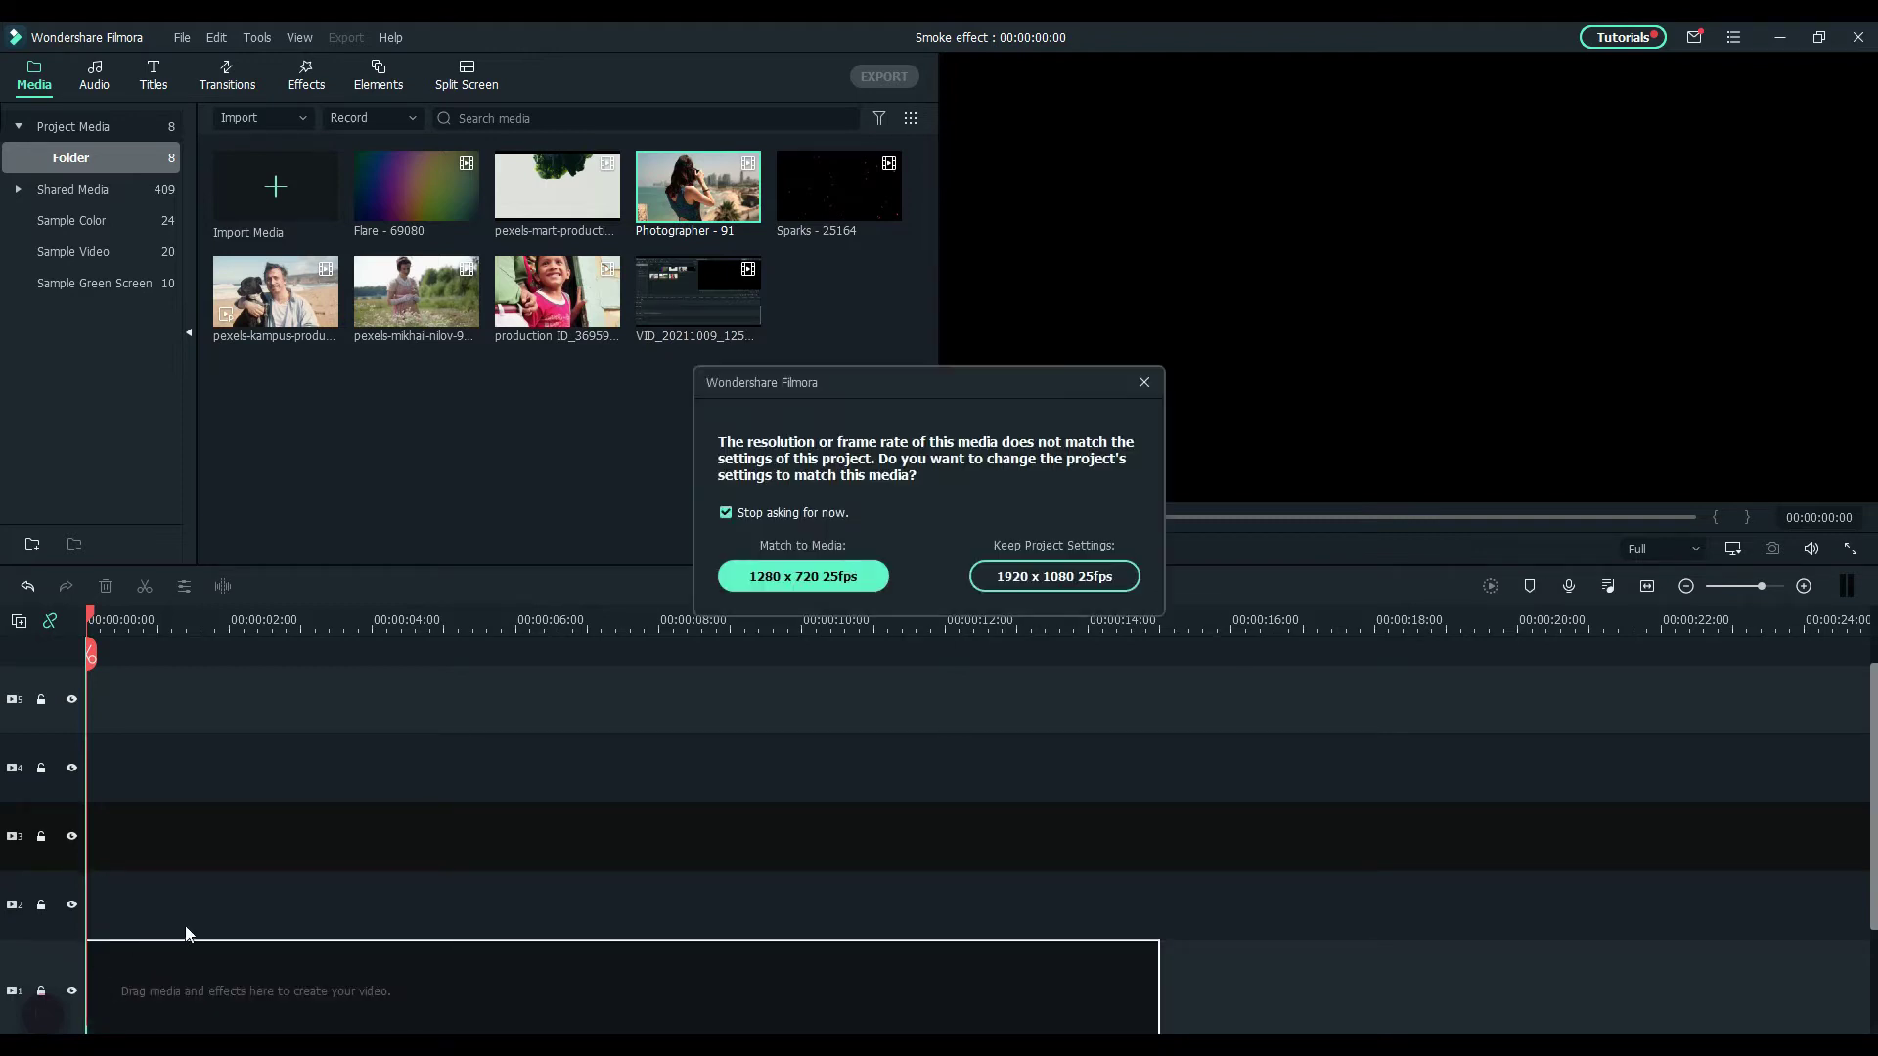
{"action": "left_click", "coordinate": [1043, 577]}
{"action": "scroll", "coordinate": [783, 675], "scroll_direction": "down", "scroll_amount": 2}
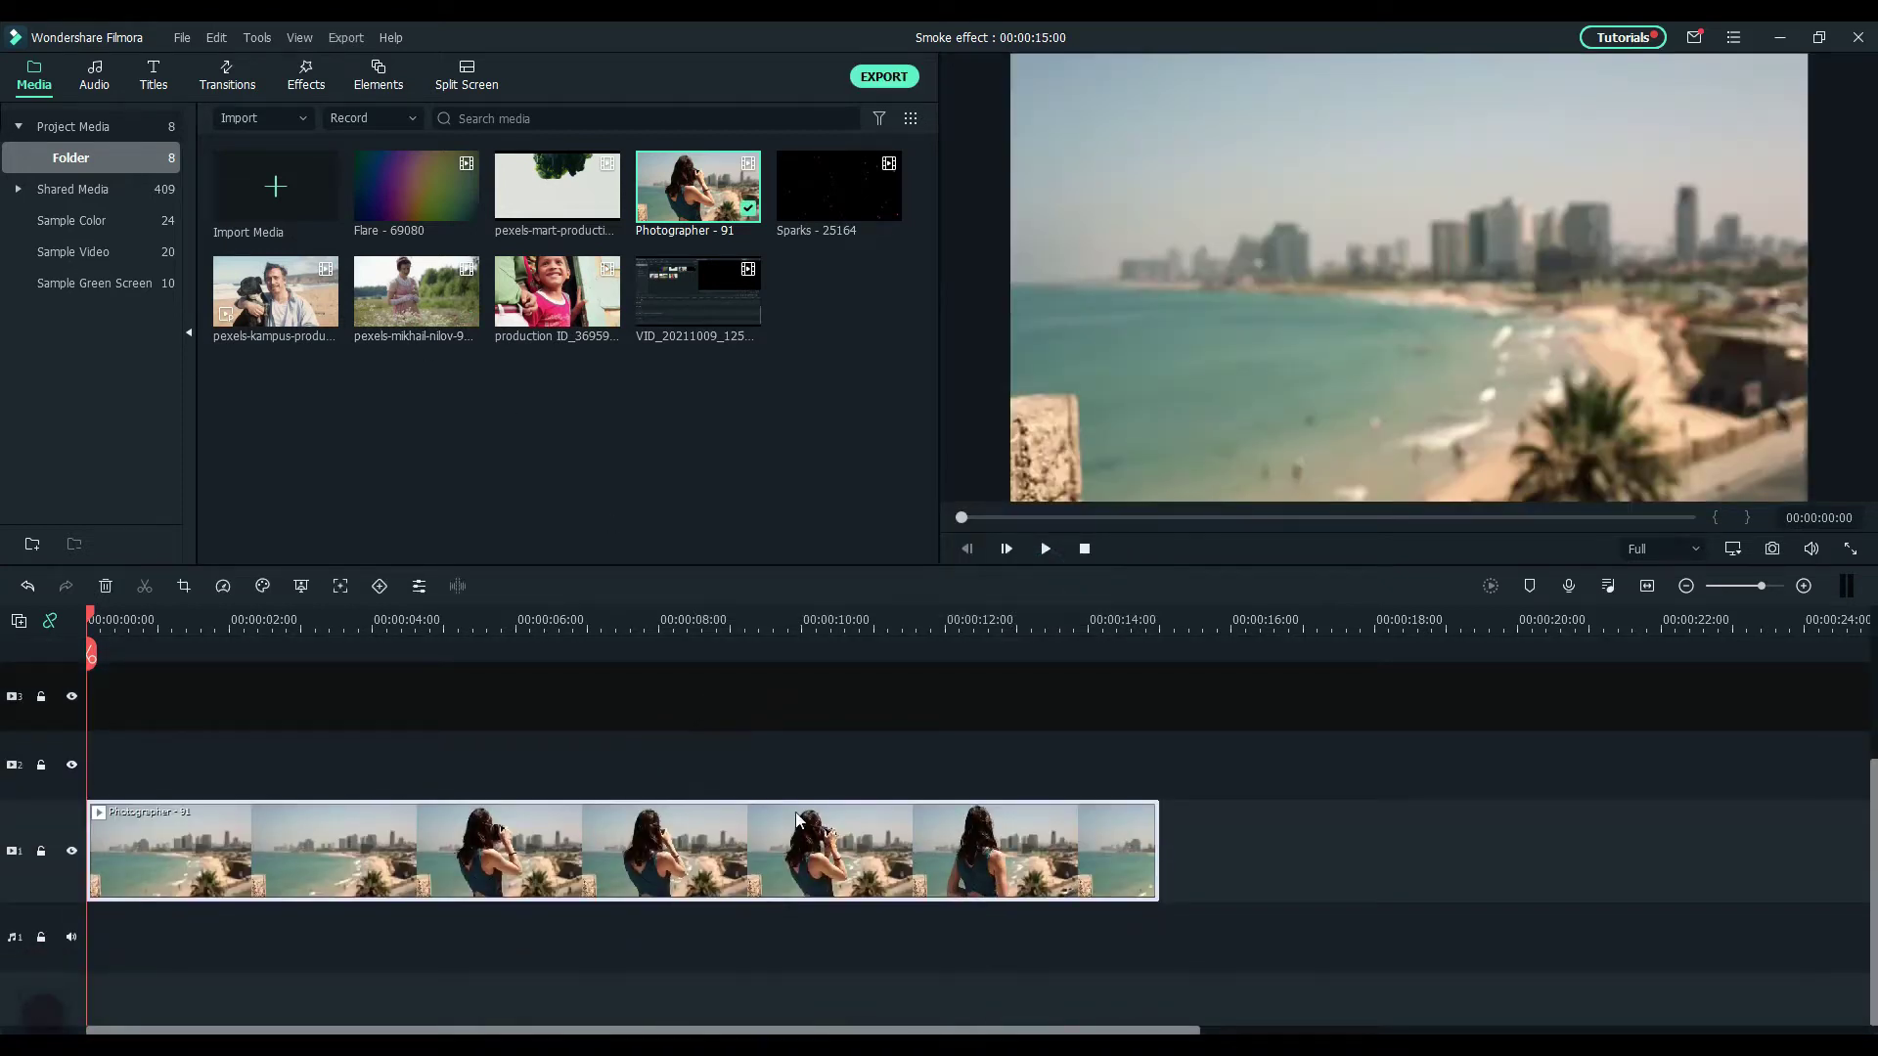
{"action": "left_click_drag", "start_coordinate": [262, 300], "coordinate": [1164, 861]}
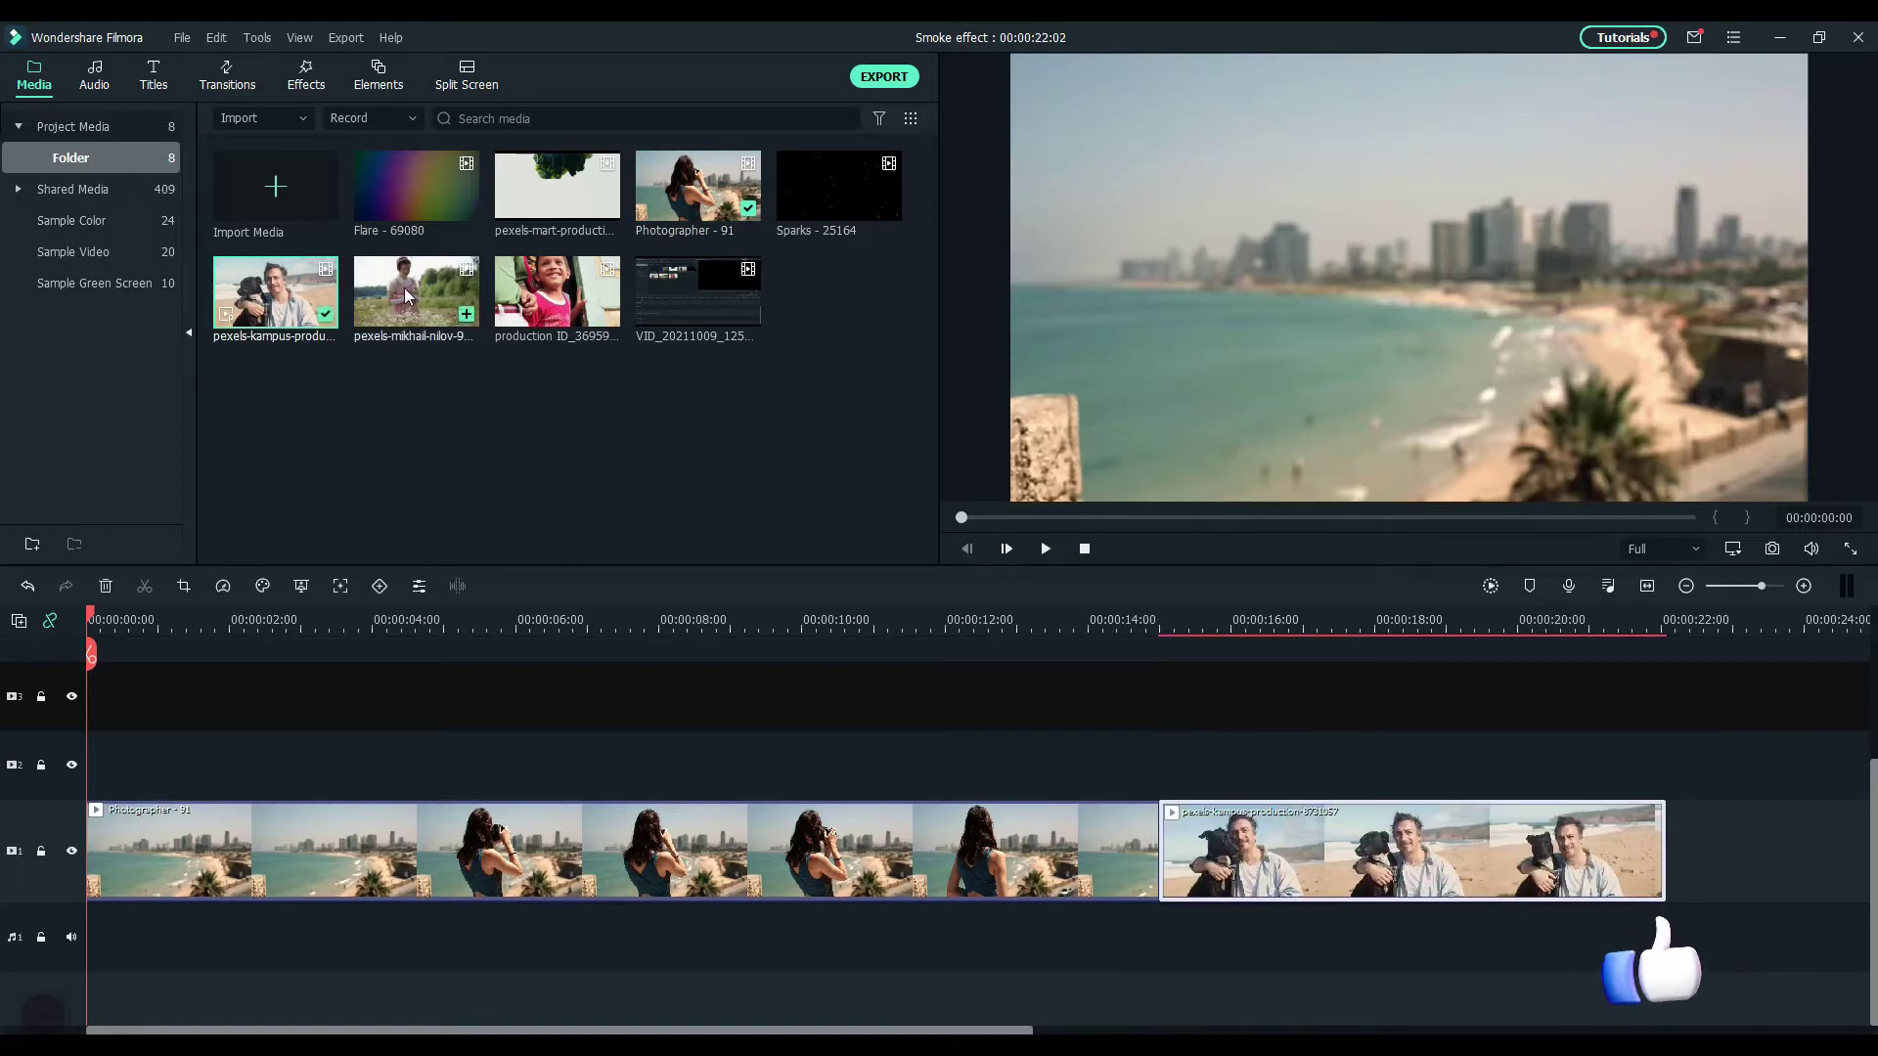
{"action": "left_click_drag", "start_coordinate": [389, 296], "coordinate": [1702, 858]}
{"action": "left_click_drag", "start_coordinate": [93, 619], "coordinate": [317, 619]}
{"action": "left_click_drag", "start_coordinate": [88, 856], "coordinate": [318, 861]}
Set the duration of all three track-1 clips to 00:00:07:00
{"action": "left_click", "coordinate": [246, 870]}
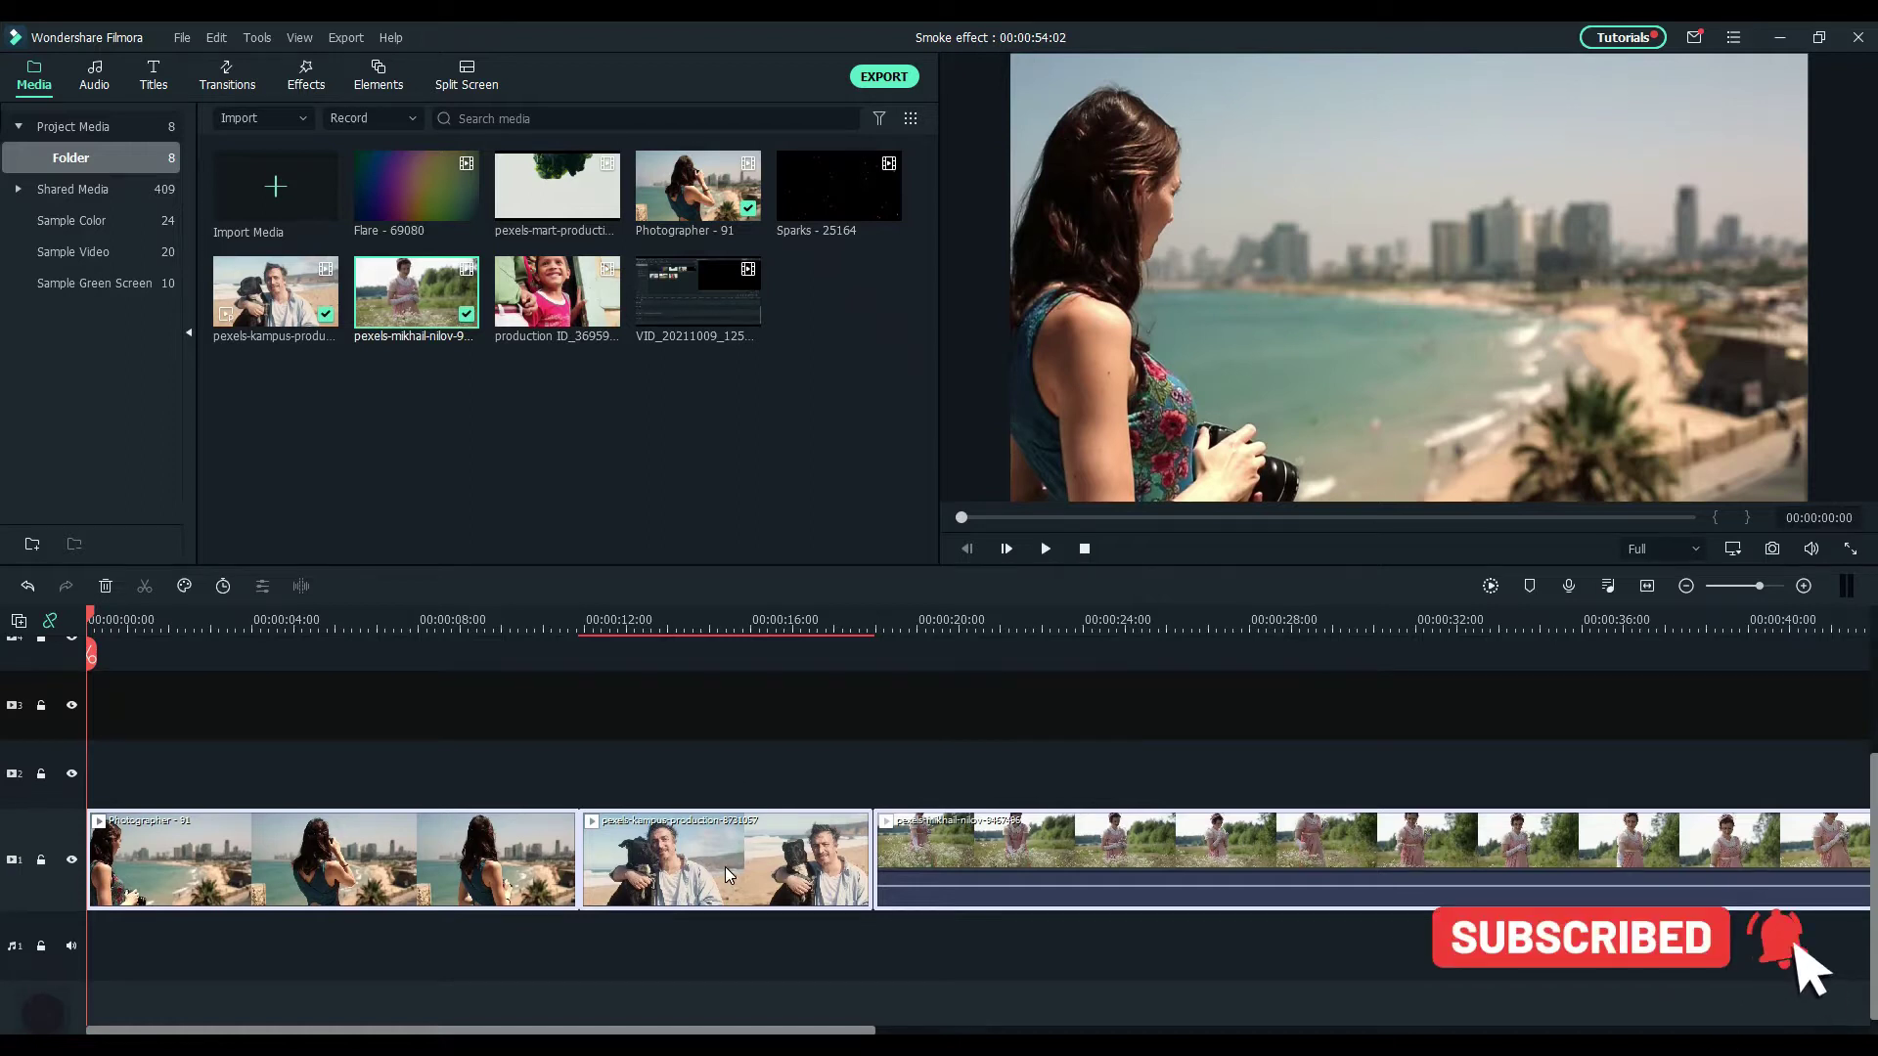
{"action": "right_click", "coordinate": [724, 866]}
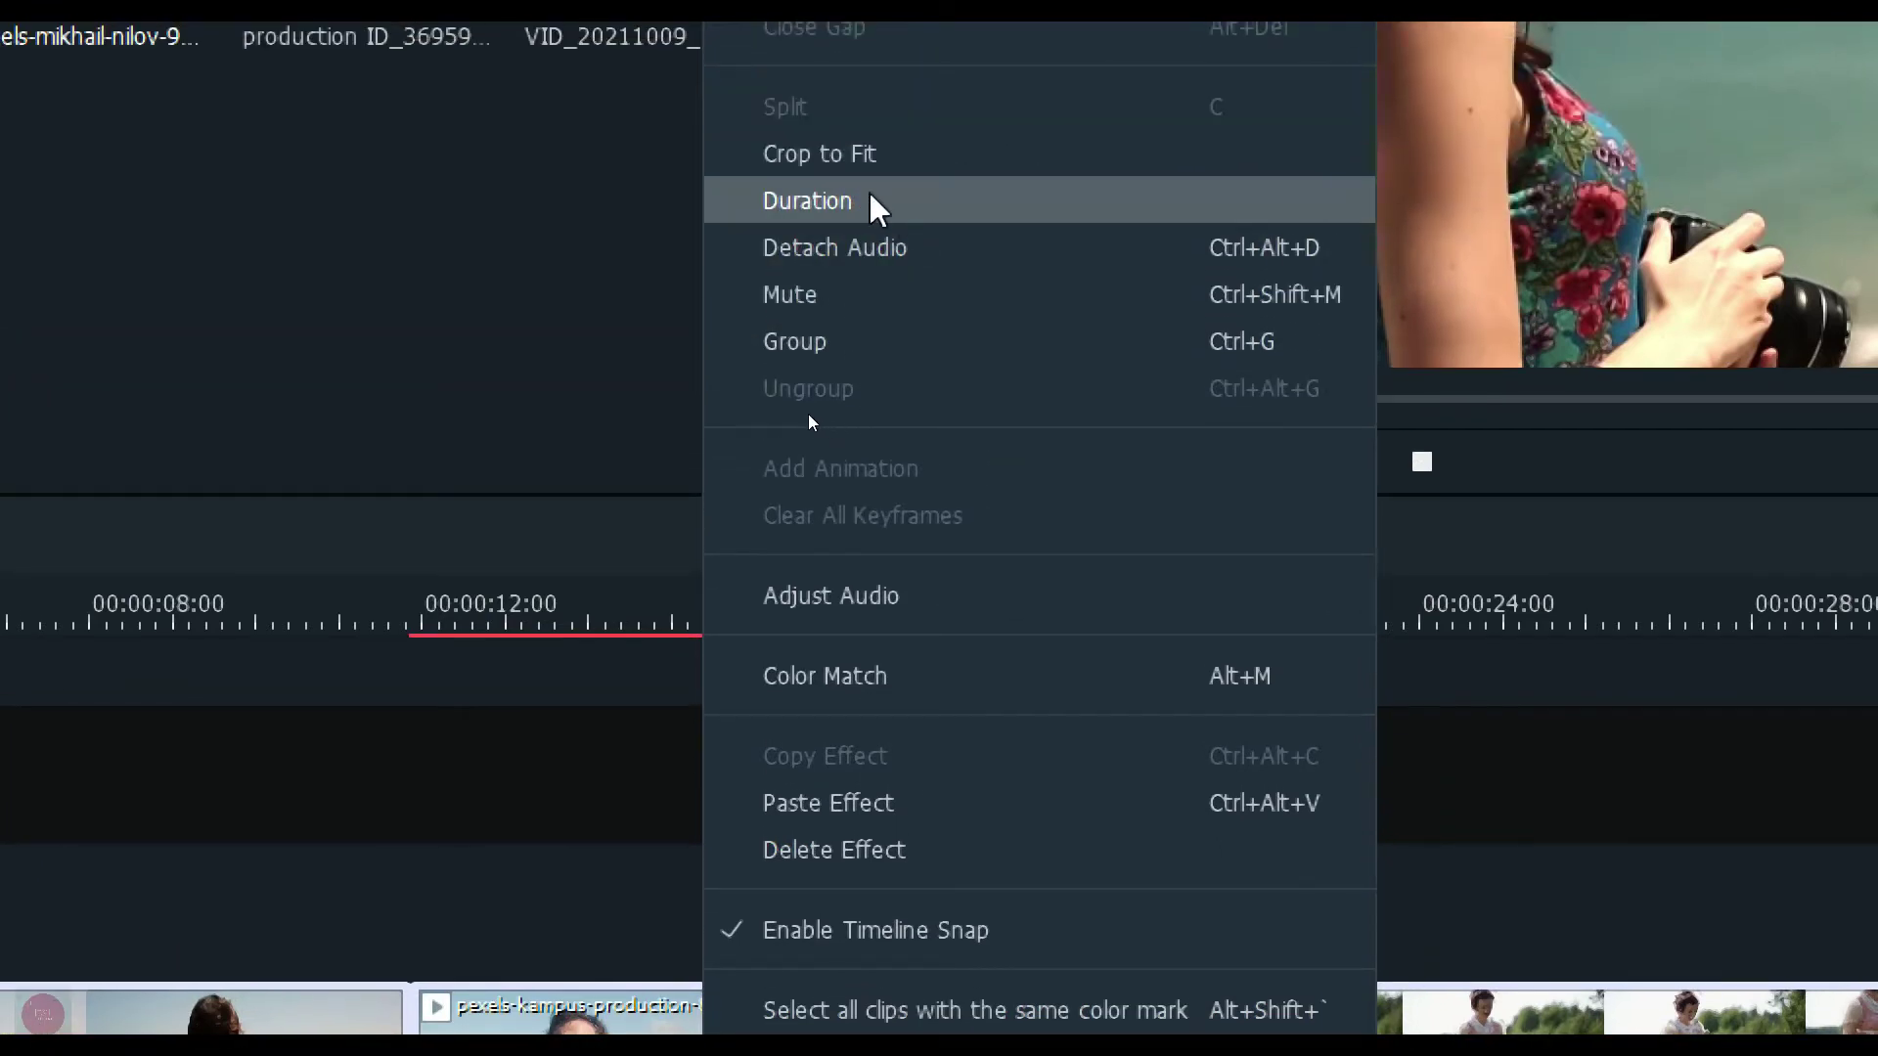
{"action": "left_click", "coordinate": [870, 199]}
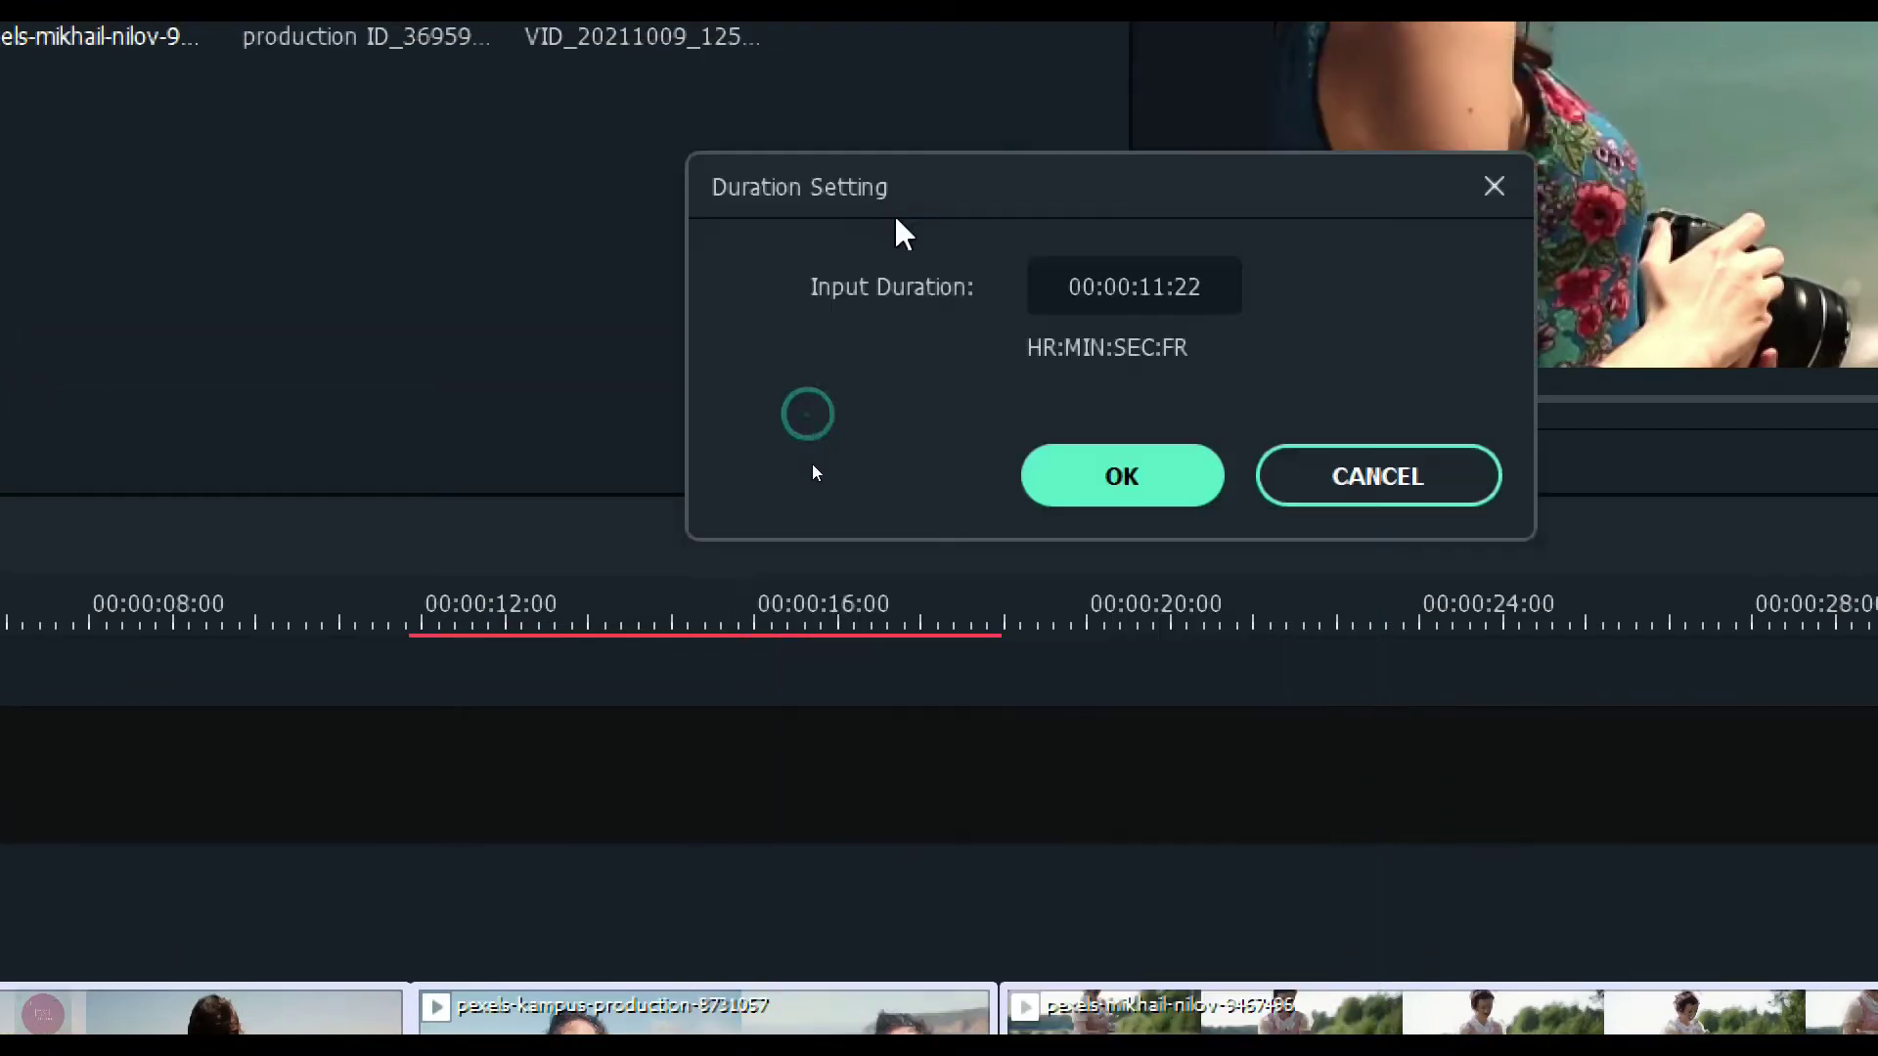
{"action": "left_click", "coordinate": [1165, 296]}
{"action": "left_click", "coordinate": [1165, 294]}
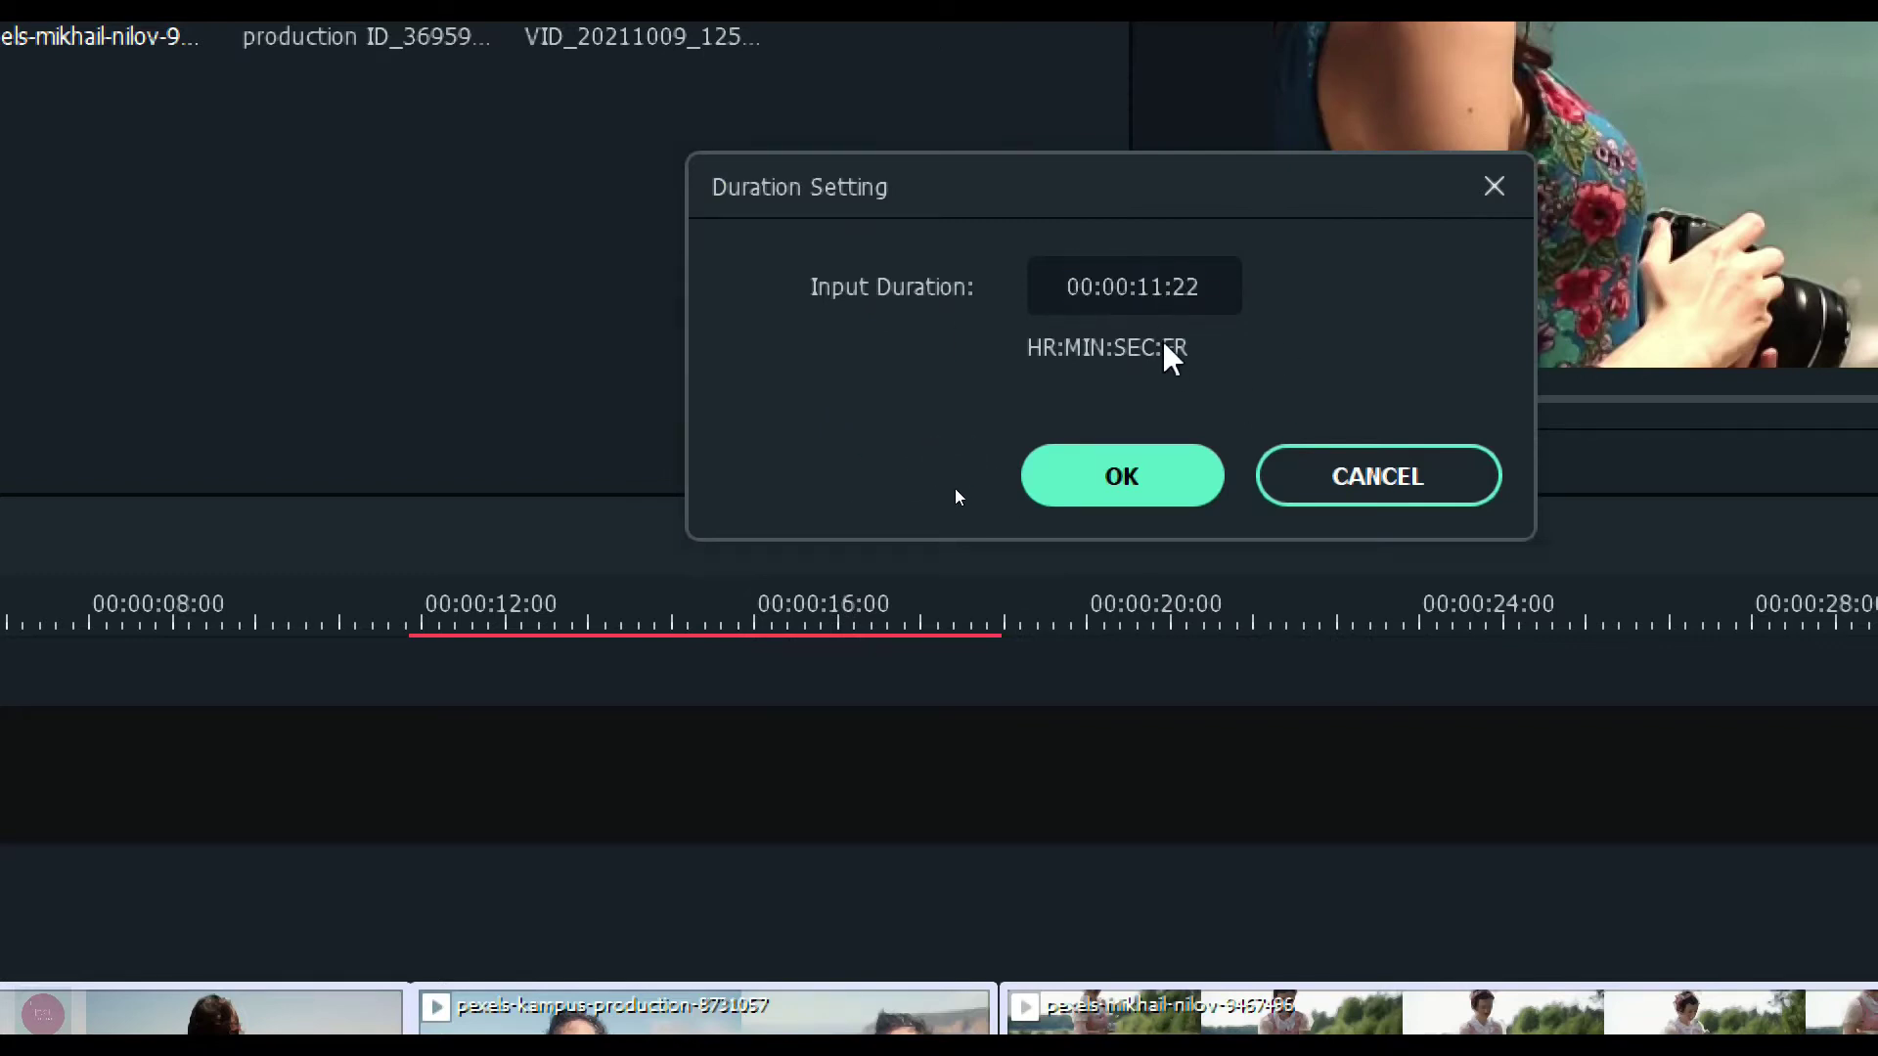
{"action": "key", "text": "BackSpace"}
{"action": "key", "text": "BackSpace"}
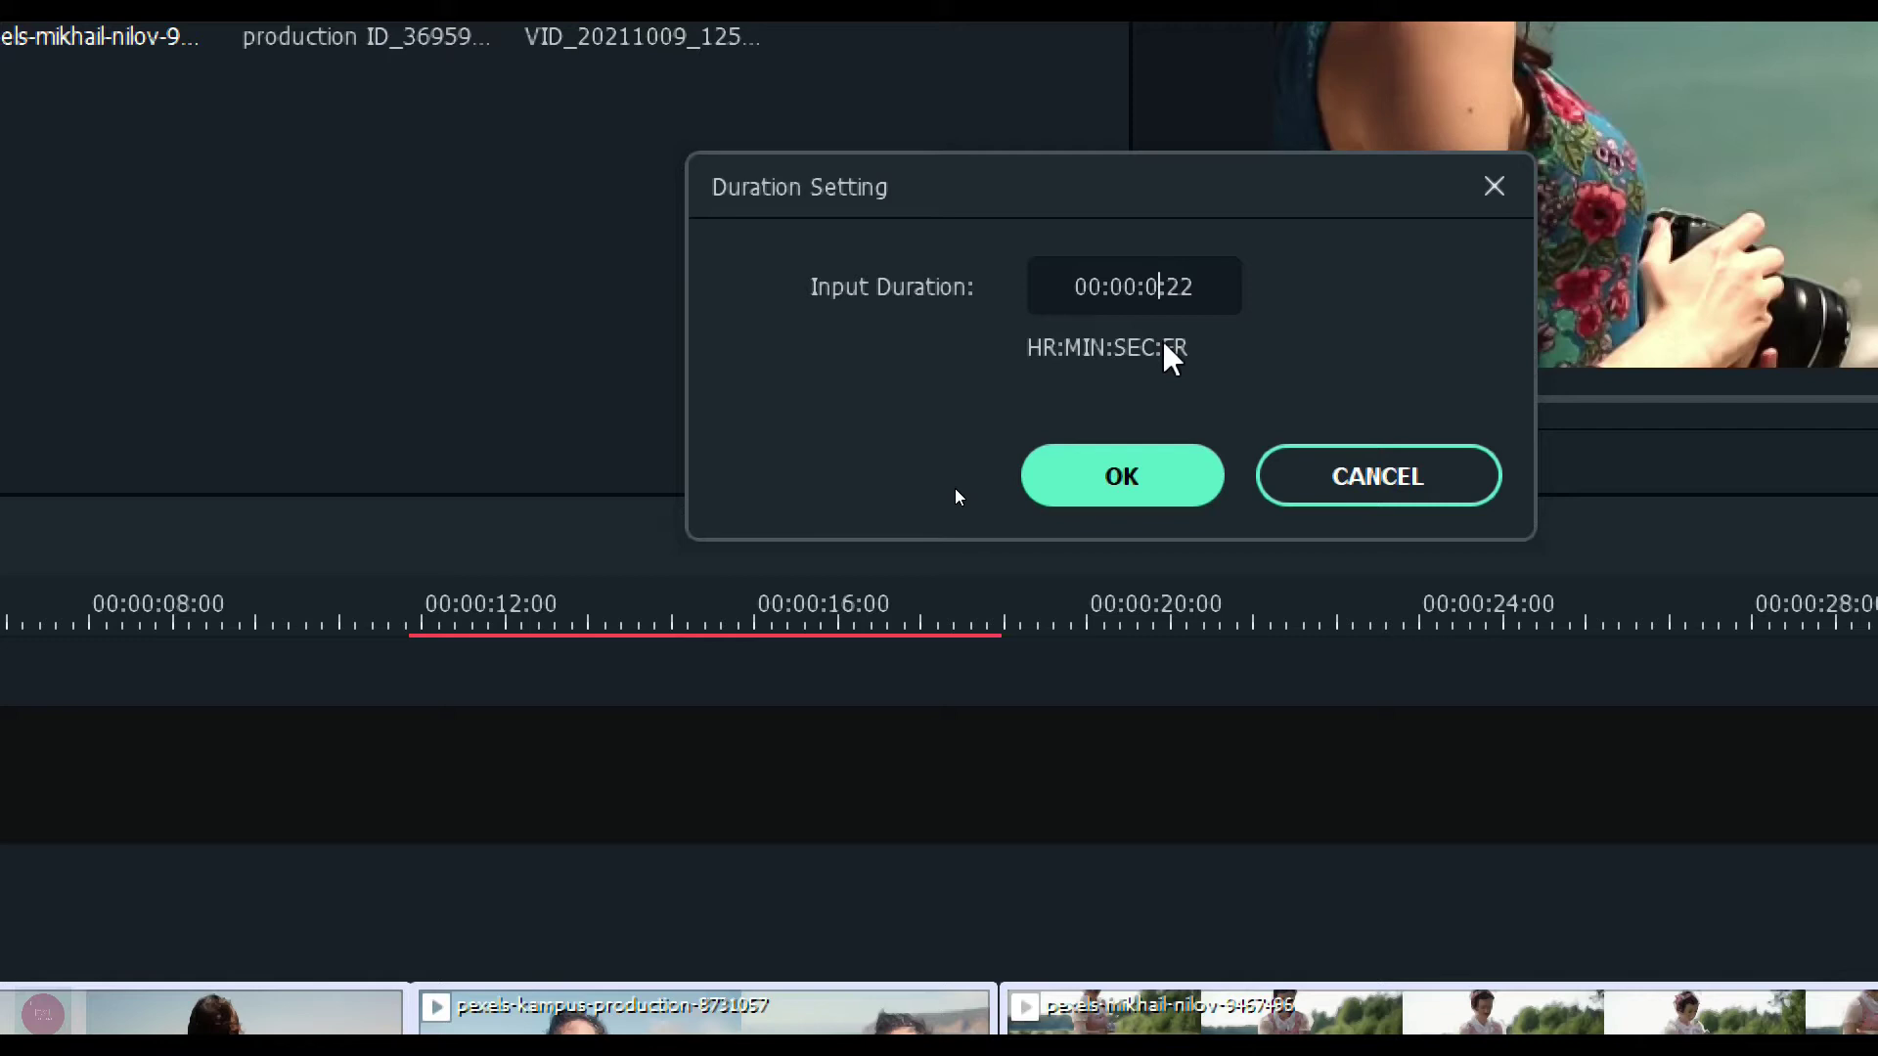
{"action": "type", "text": "07"}
{"action": "left_click", "coordinate": [1199, 292]}
{"action": "key", "text": "BackSpace"}
{"action": "key", "text": "BackSpace"}
{"action": "type", "text": "00"}
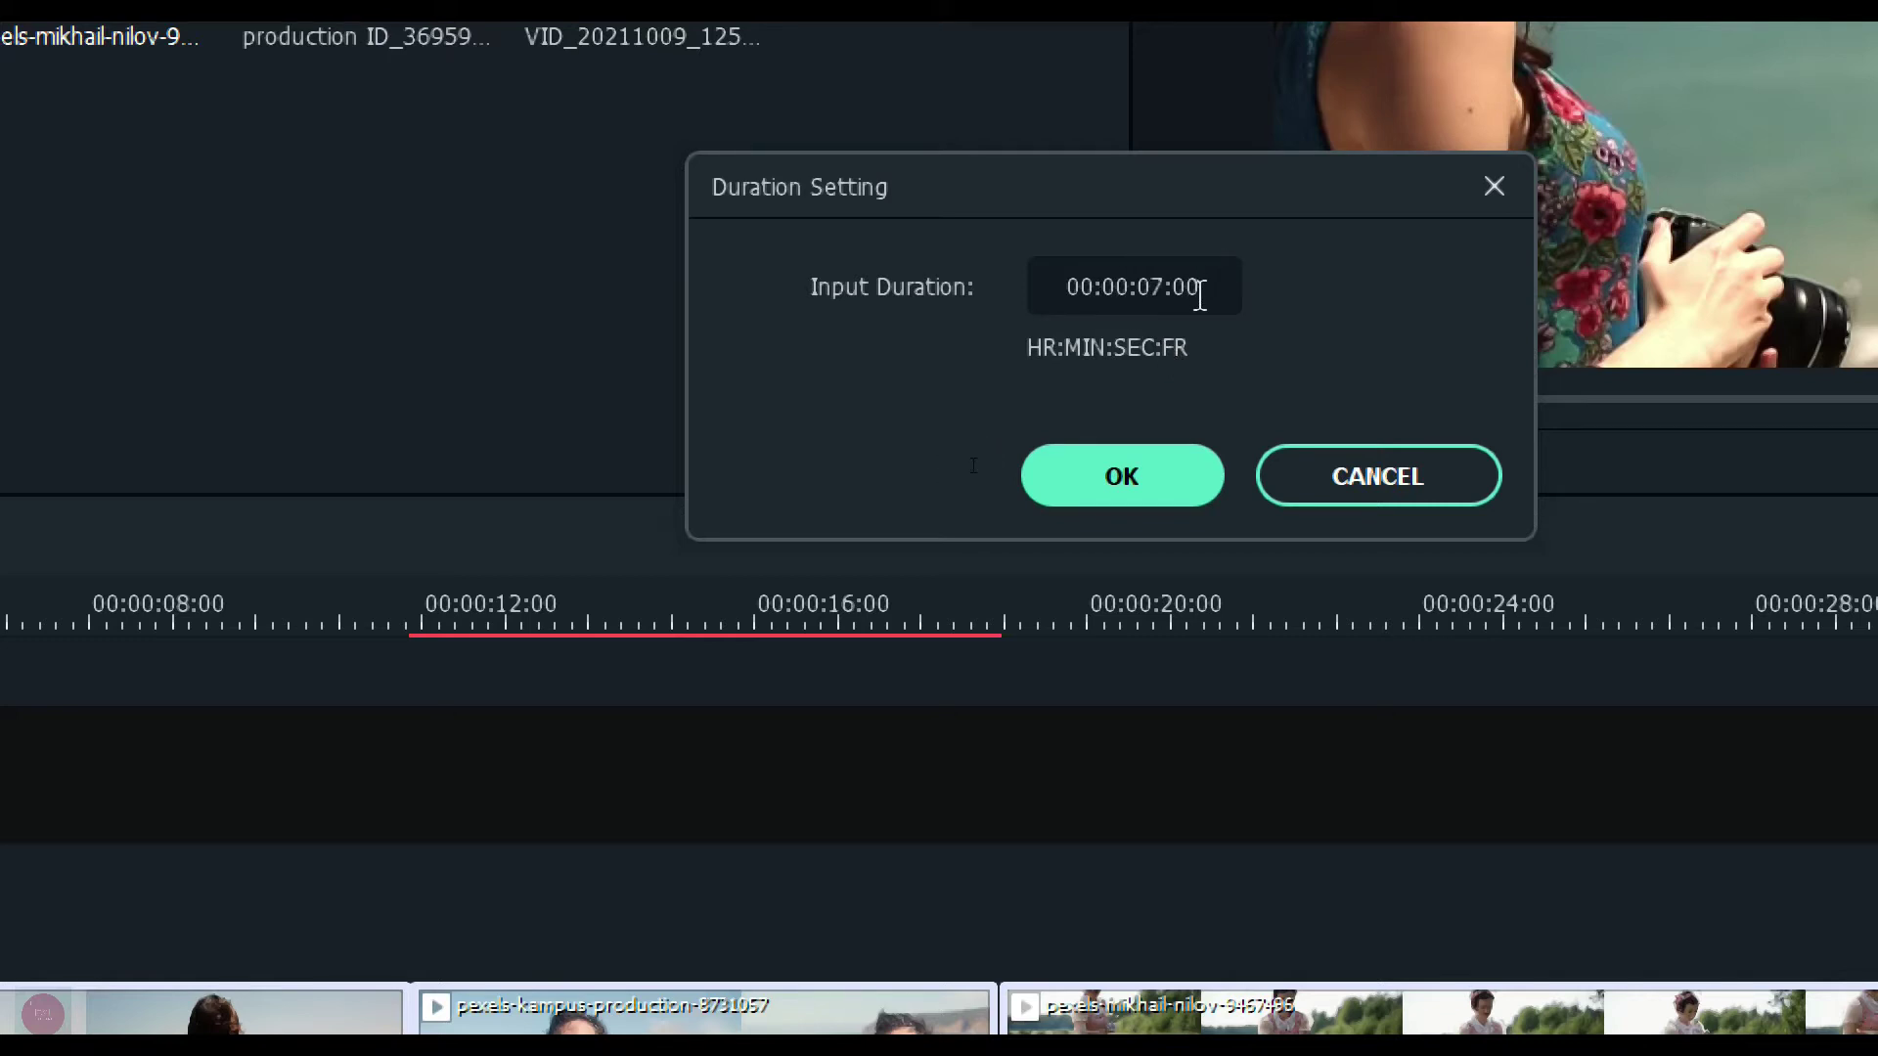
{"action": "left_click", "coordinate": [1111, 478]}
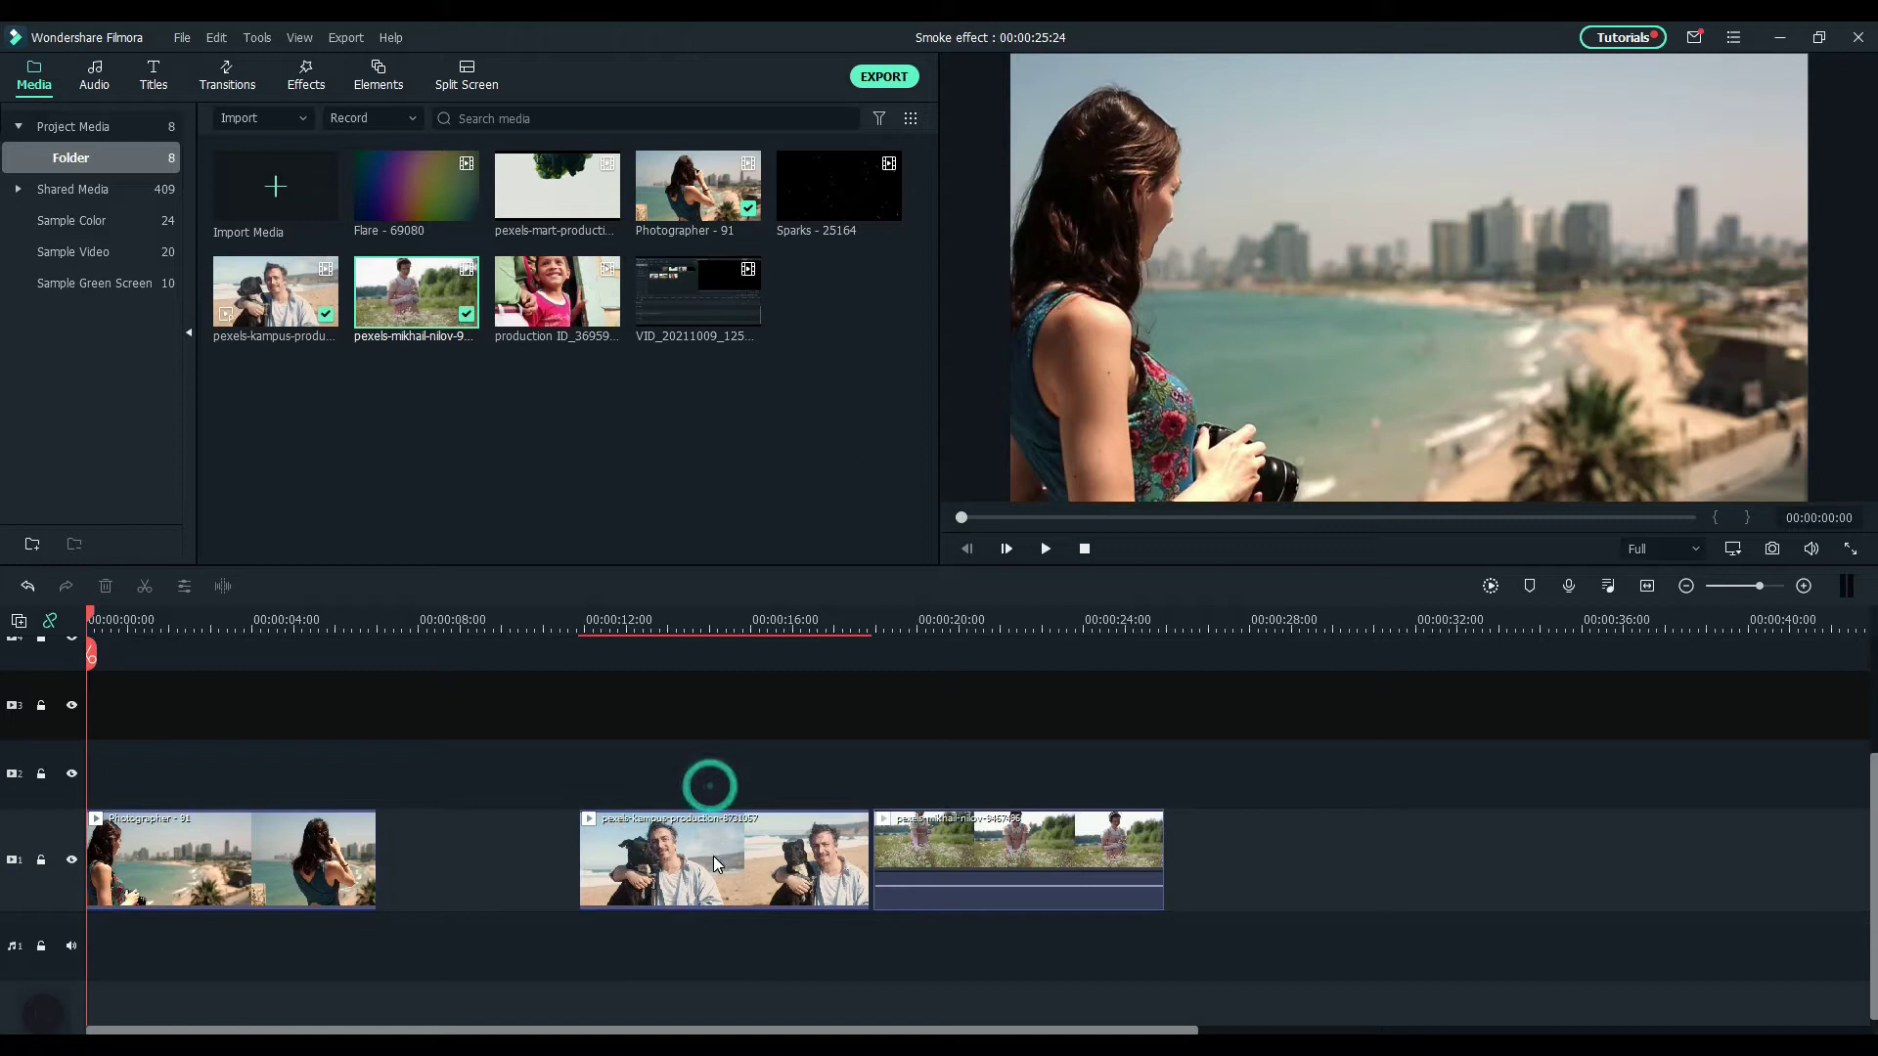
Close the gaps between clips and add the pexels-mart smoke clip on track 2, trimmed over the first clip
{"action": "left_click_drag", "start_coordinate": [713, 855], "coordinate": [512, 855]}
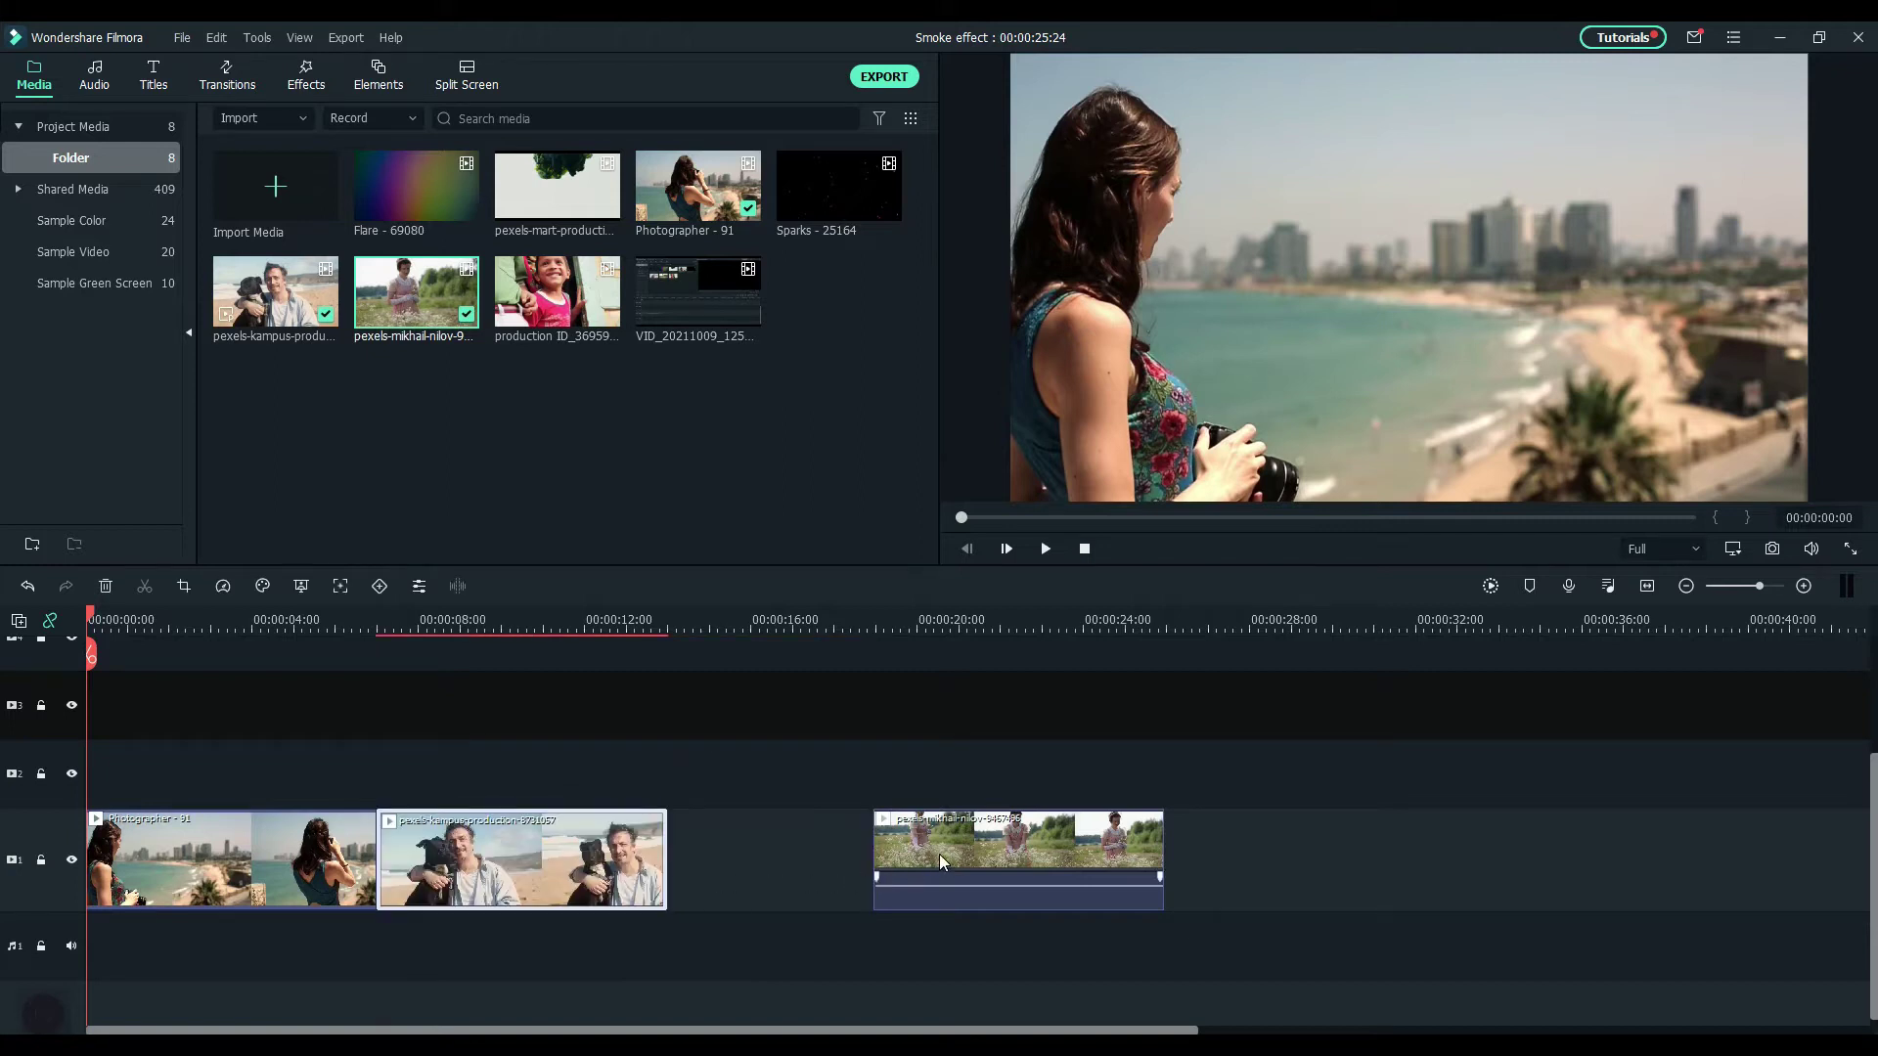
{"action": "left_click_drag", "start_coordinate": [929, 854], "coordinate": [736, 854]}
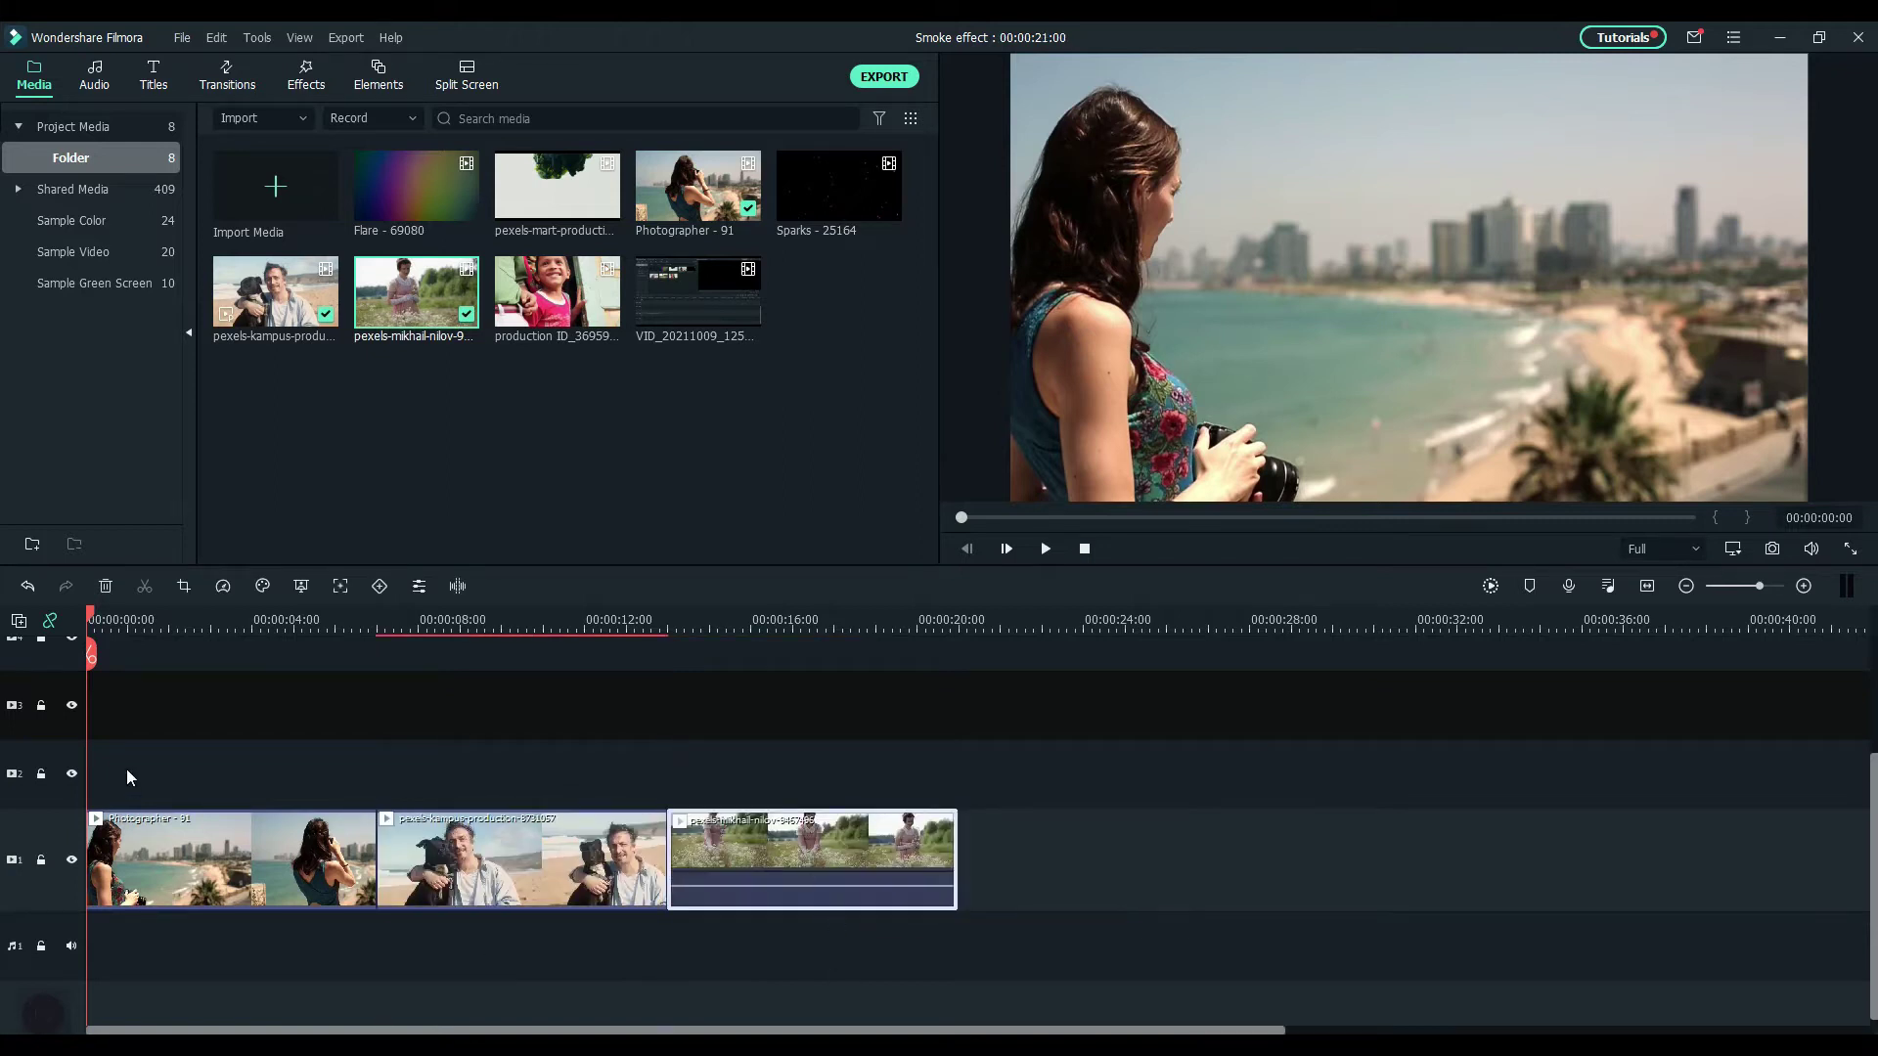
{"action": "left_click_drag", "start_coordinate": [550, 190], "coordinate": [111, 806]}
{"action": "left_click_drag", "start_coordinate": [89, 611], "coordinate": [146, 619]}
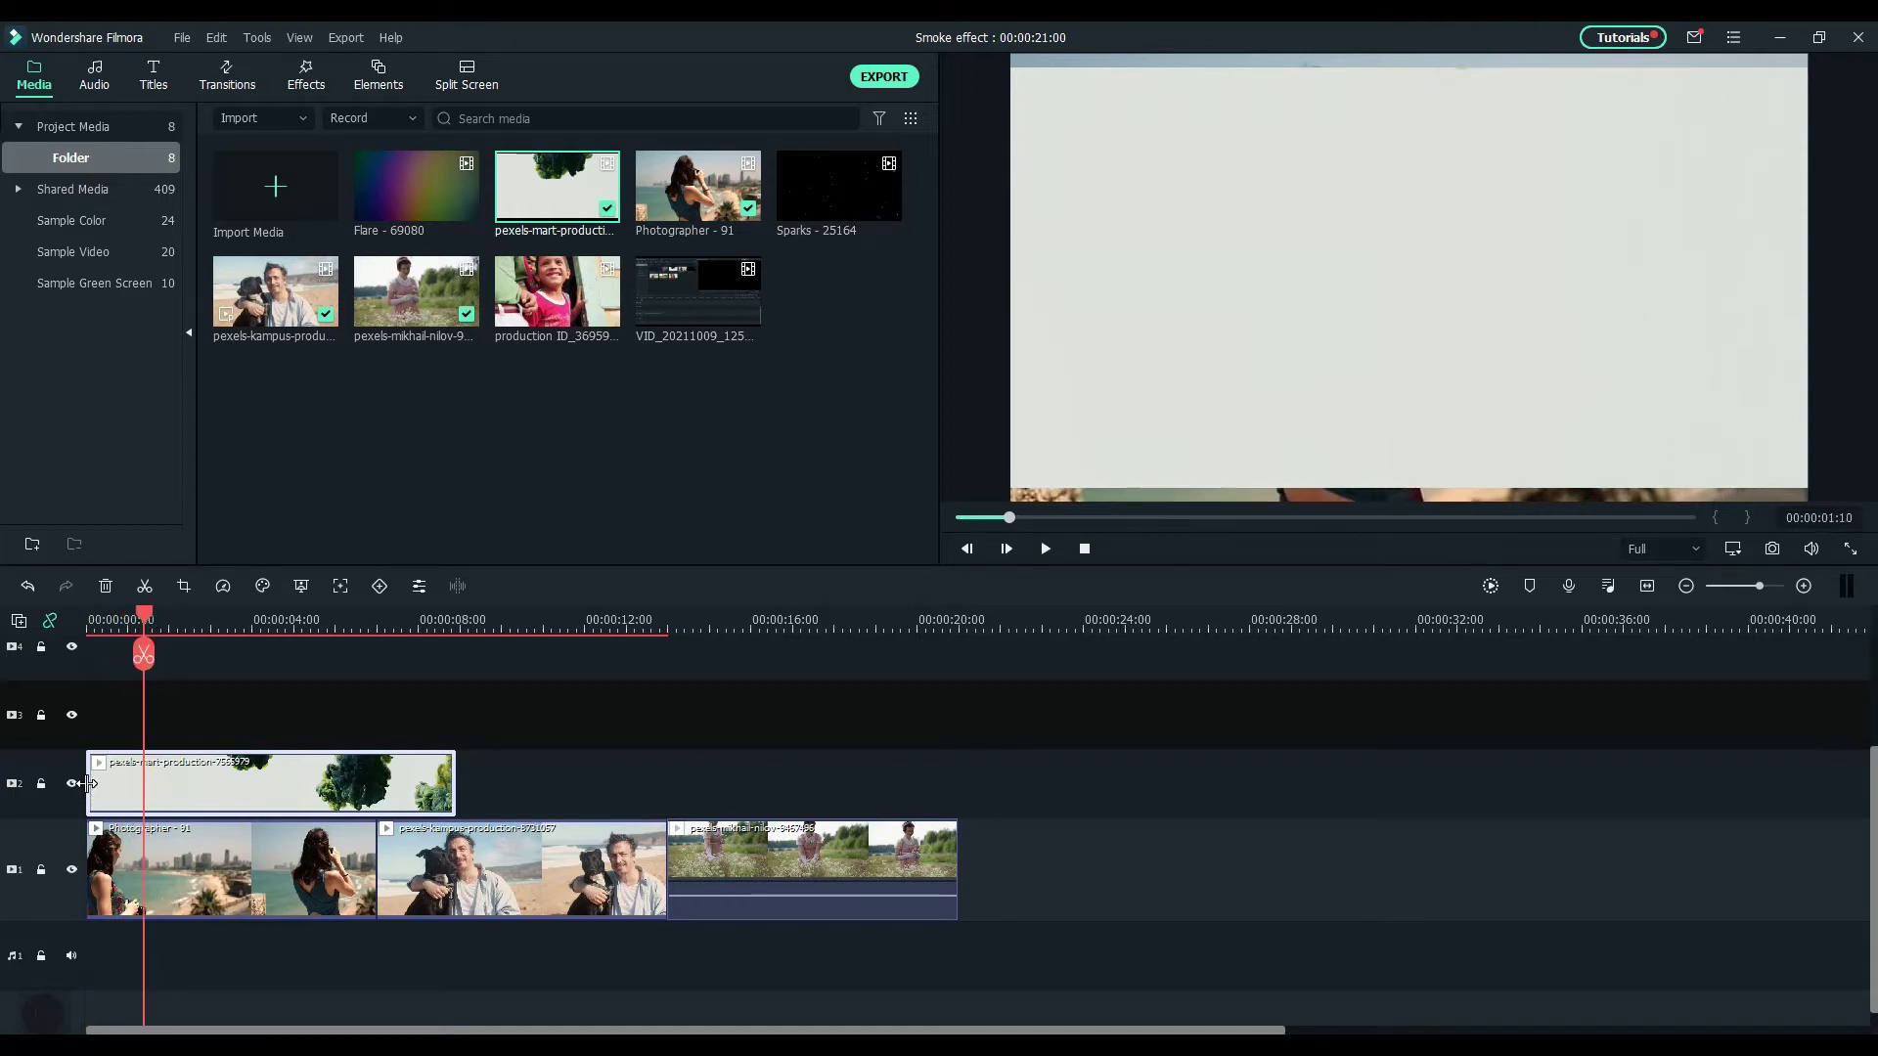
{"action": "left_click_drag", "start_coordinate": [88, 783], "coordinate": [157, 791]}
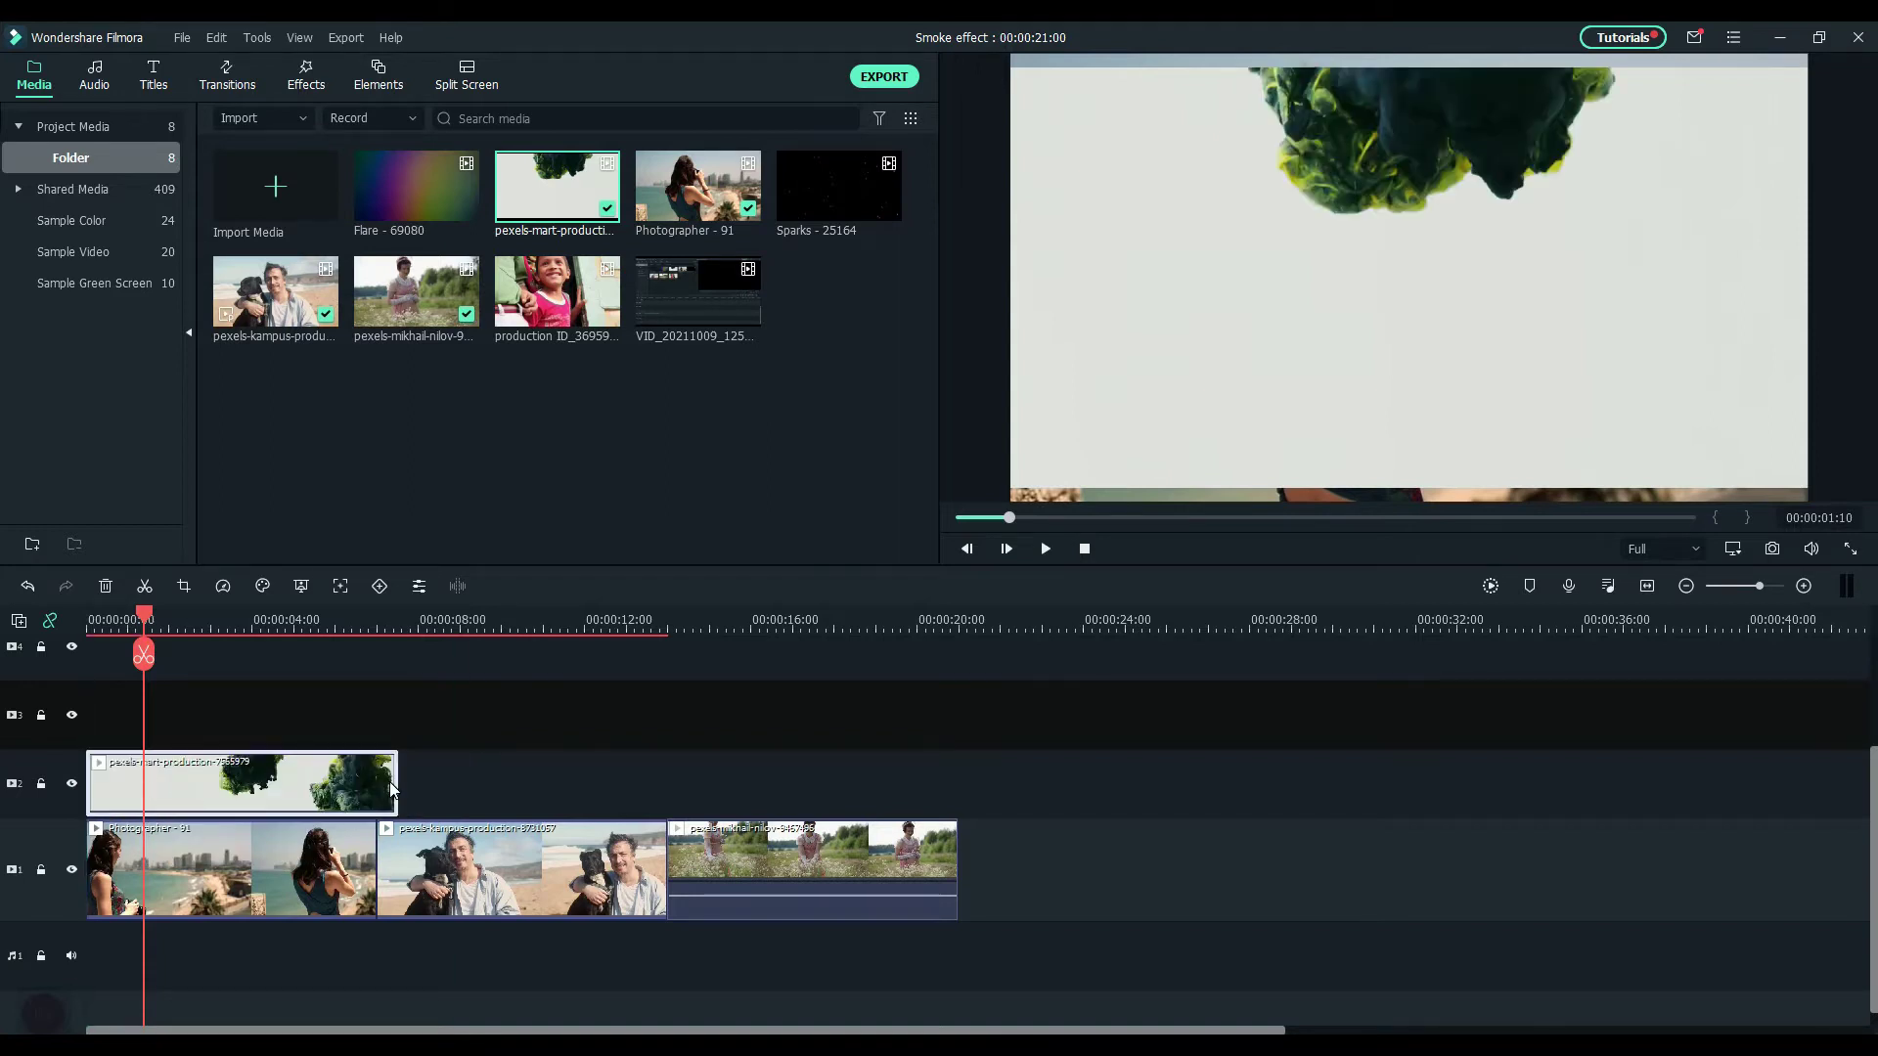
{"action": "left_click_drag", "start_coordinate": [397, 782], "coordinate": [375, 784]}
Apply Crop to Fit to the smoke clip on track 2
{"action": "right_click", "coordinate": [257, 788]}
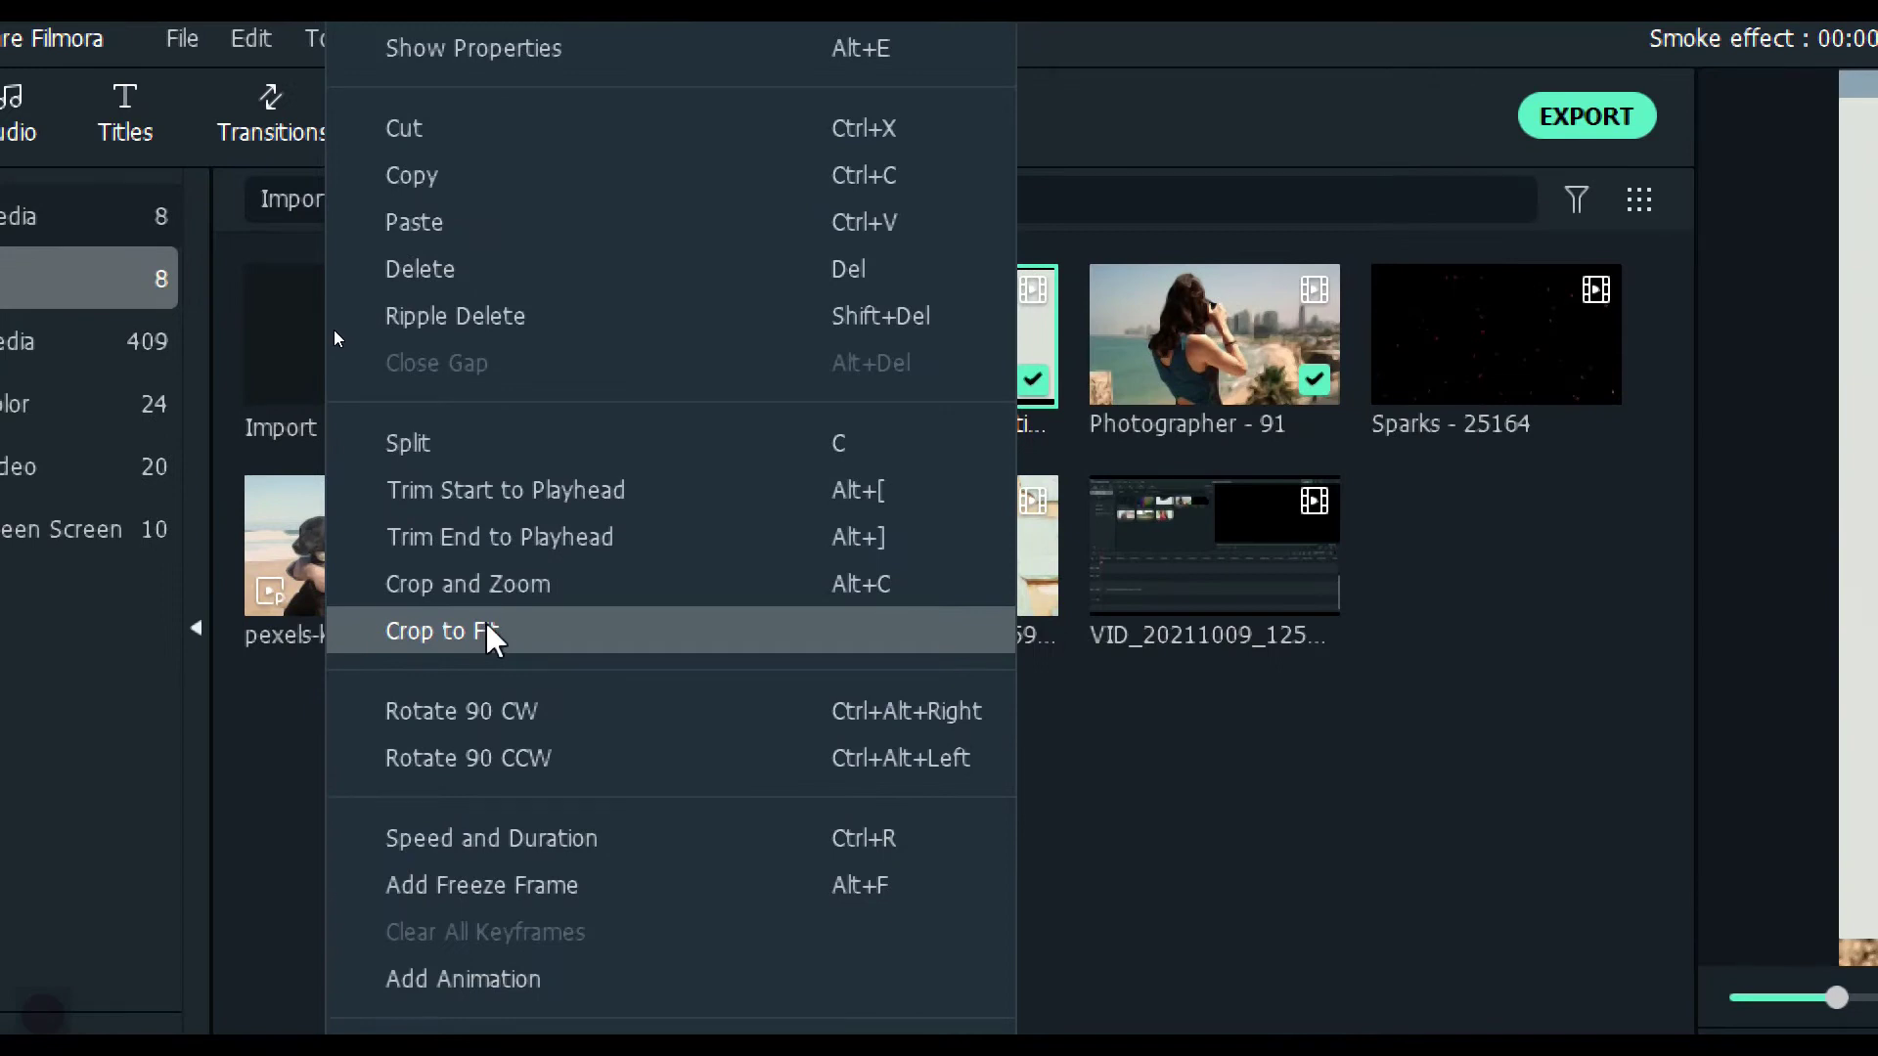
{"action": "left_click", "coordinate": [485, 632]}
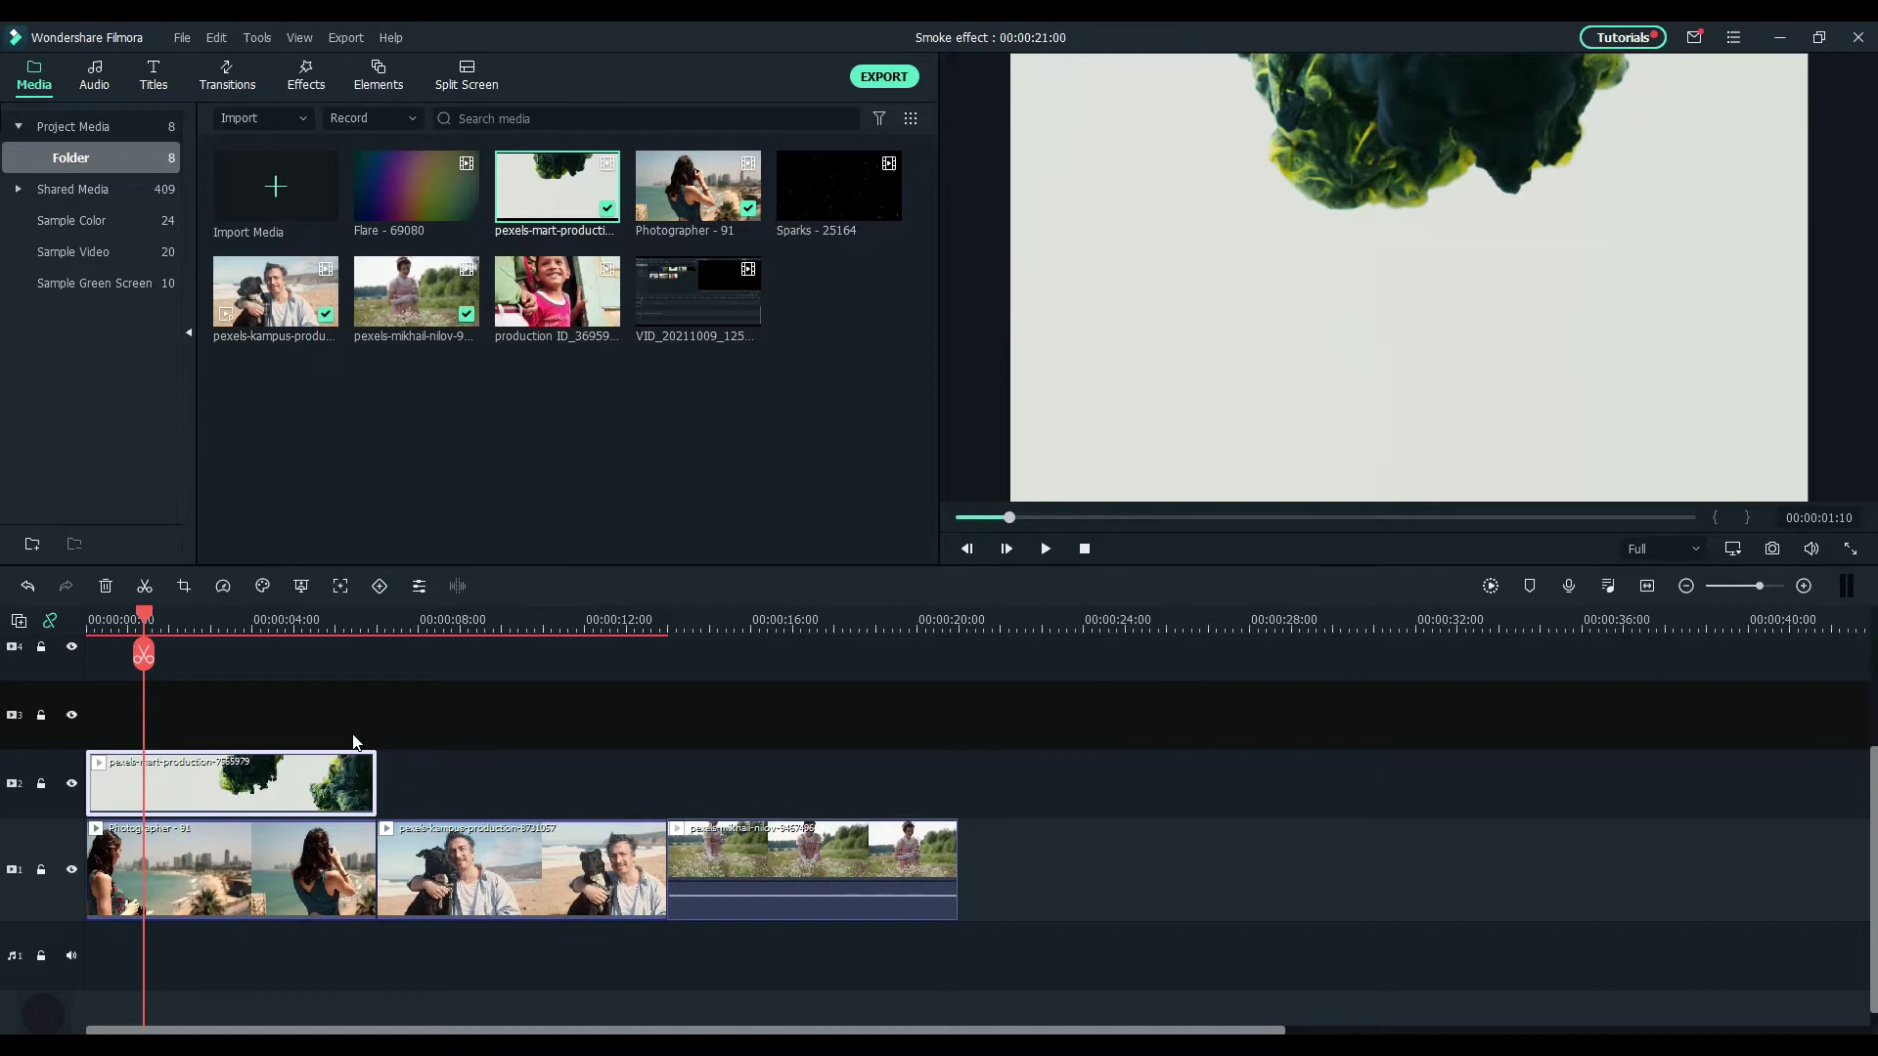
Copy the smoke clip and paste two copies onto track 2 above the second and third clips
{"action": "right_click", "coordinate": [333, 797]}
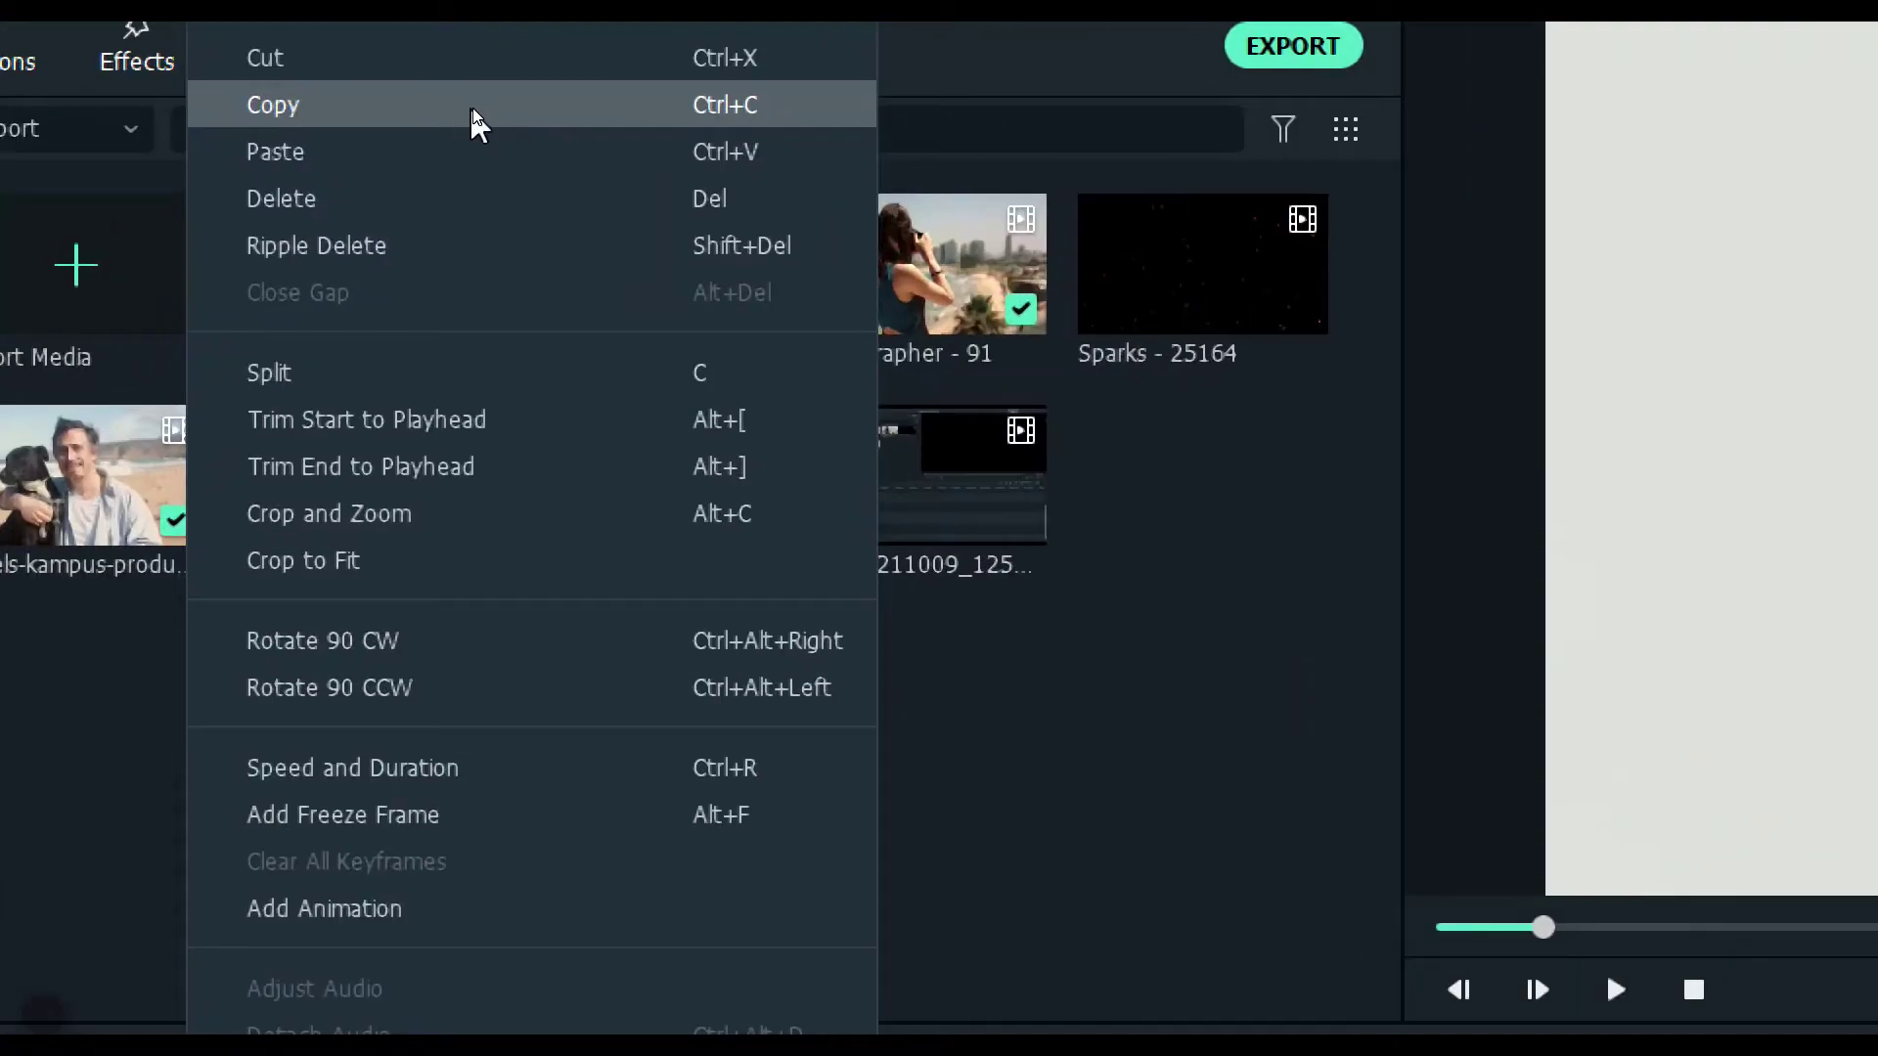
{"action": "left_click", "coordinate": [474, 114]}
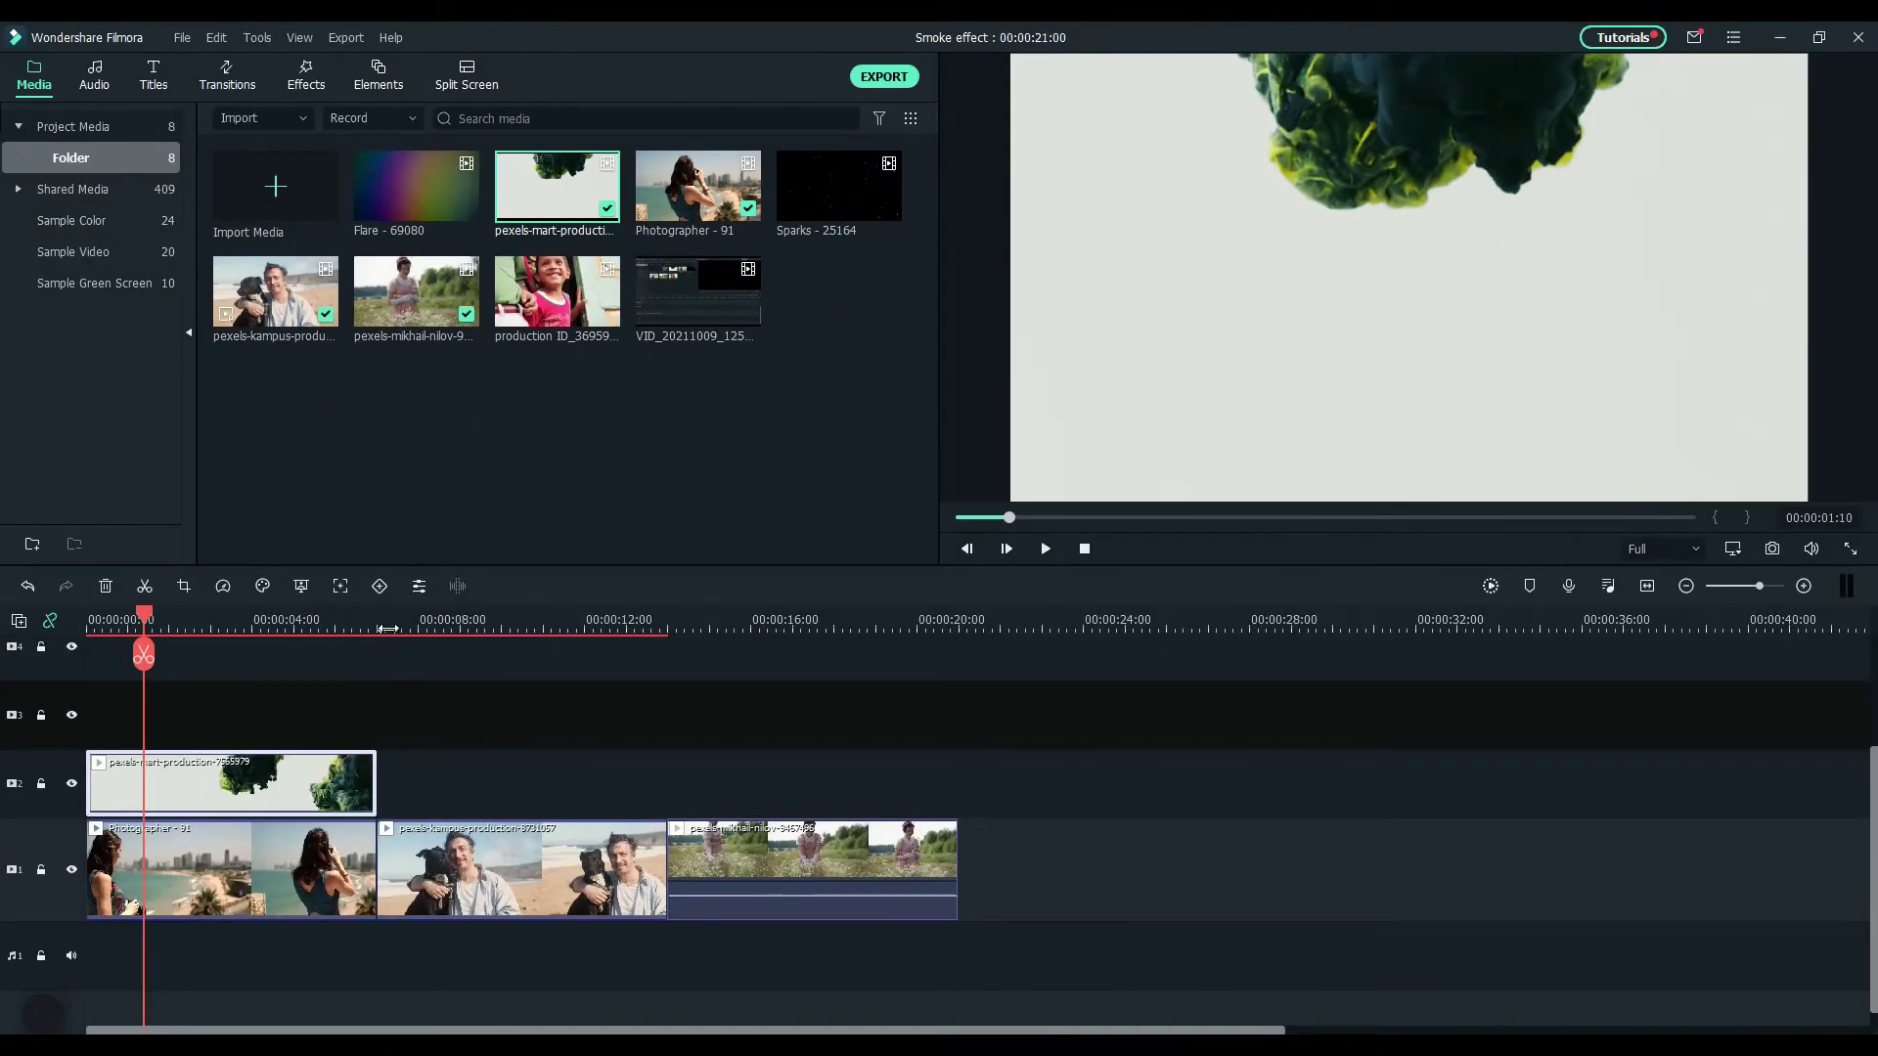
{"action": "left_click", "coordinate": [389, 626]}
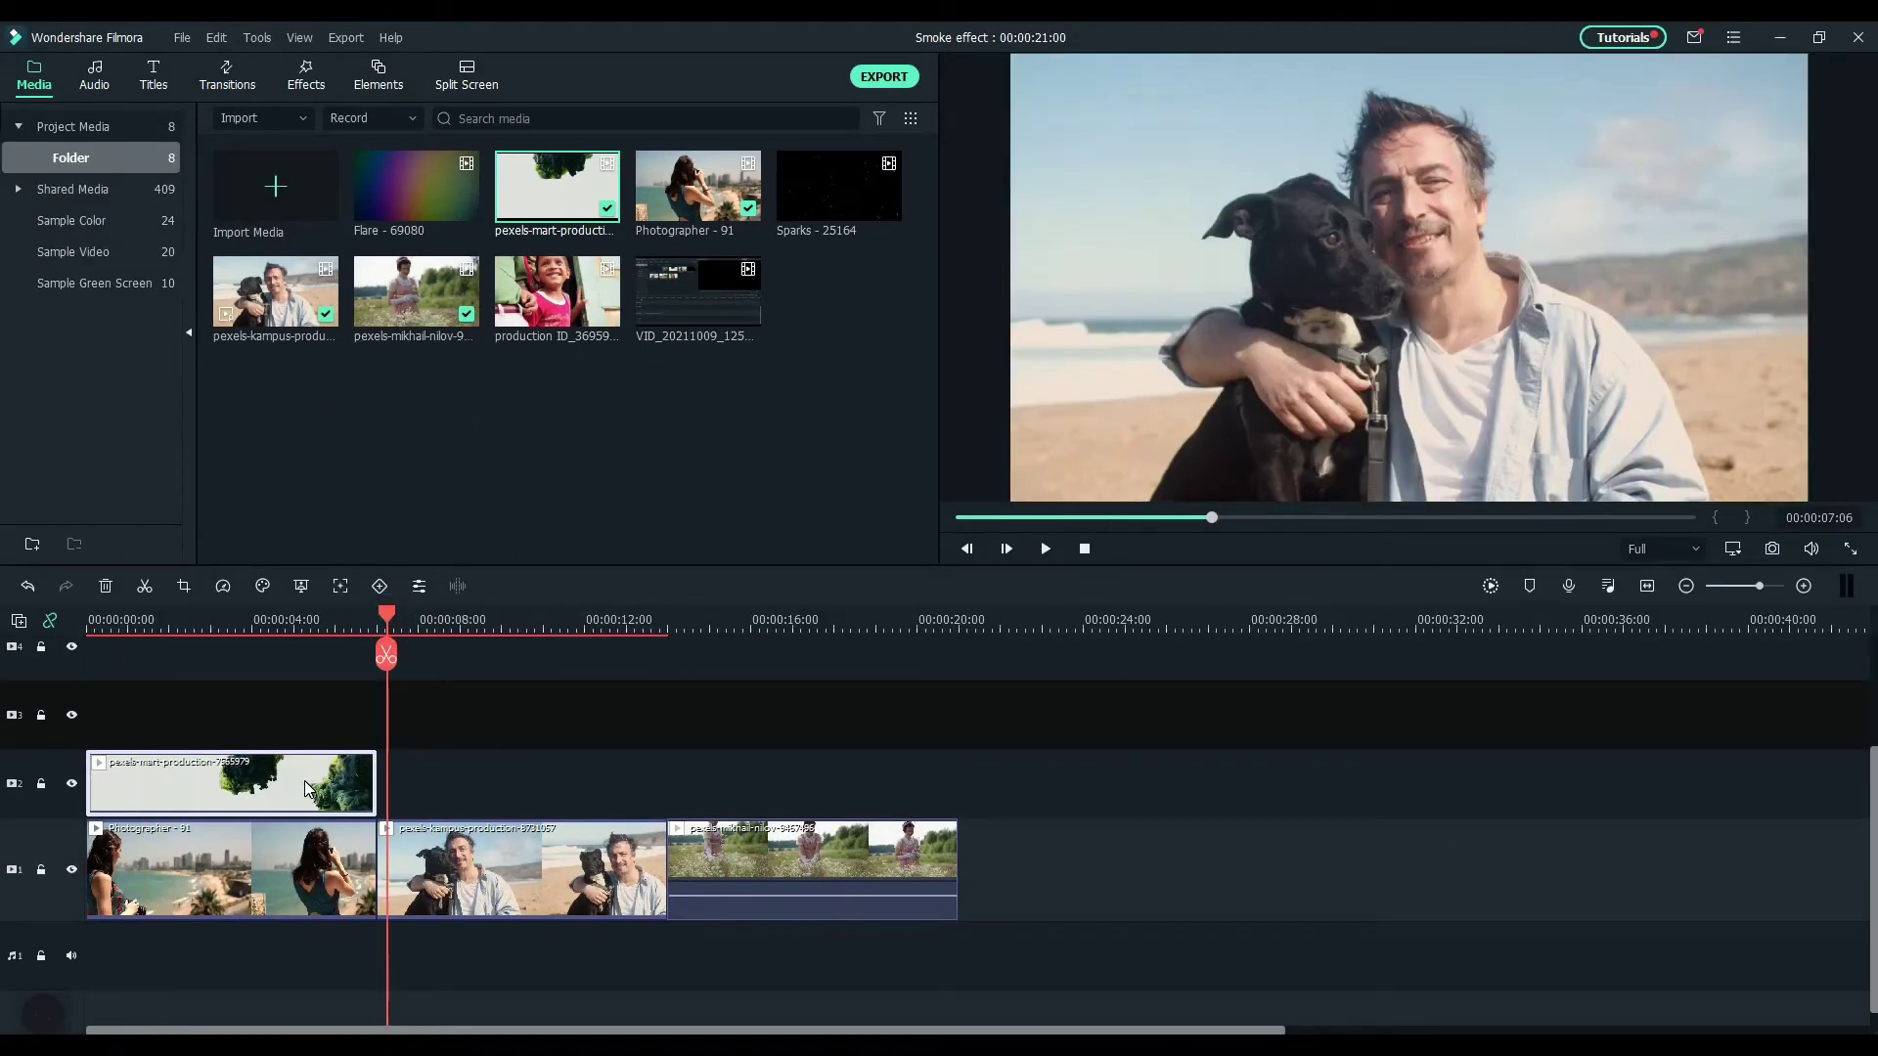
{"action": "right_click", "coordinate": [458, 790]}
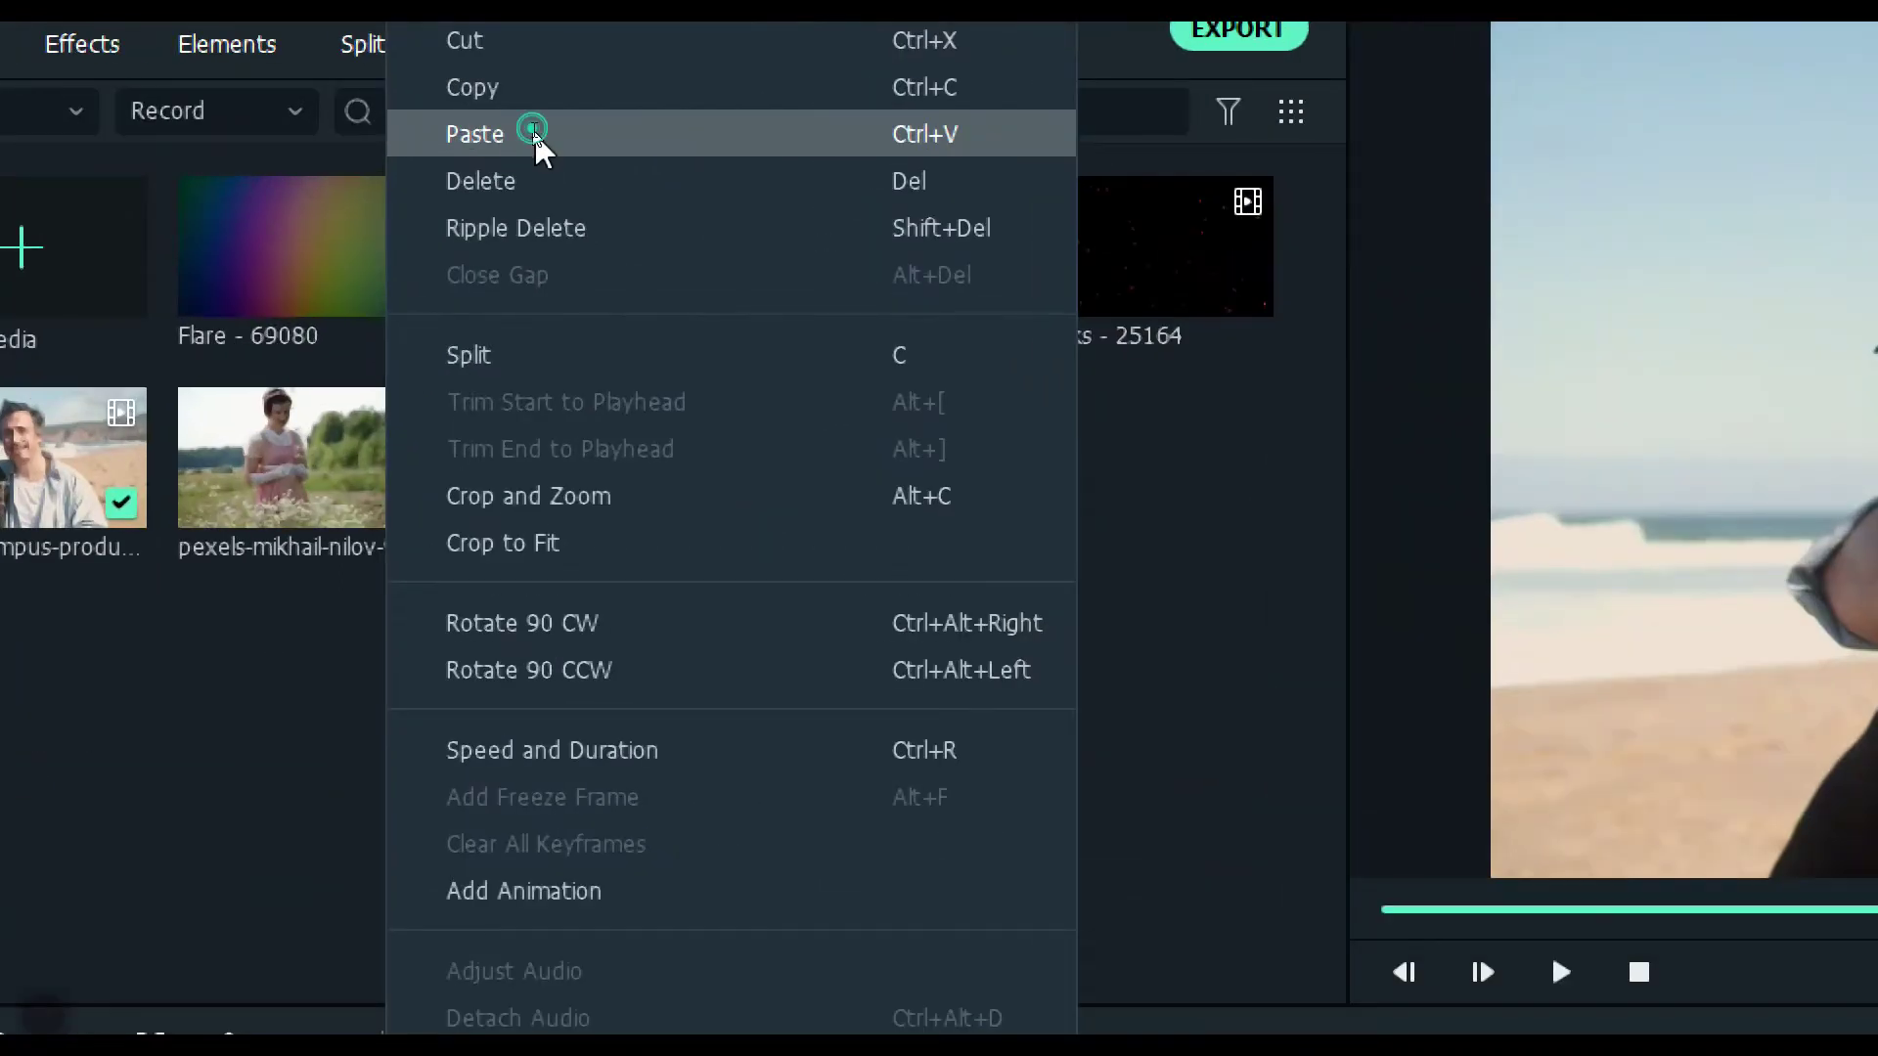
{"action": "left_click", "coordinate": [534, 133]}
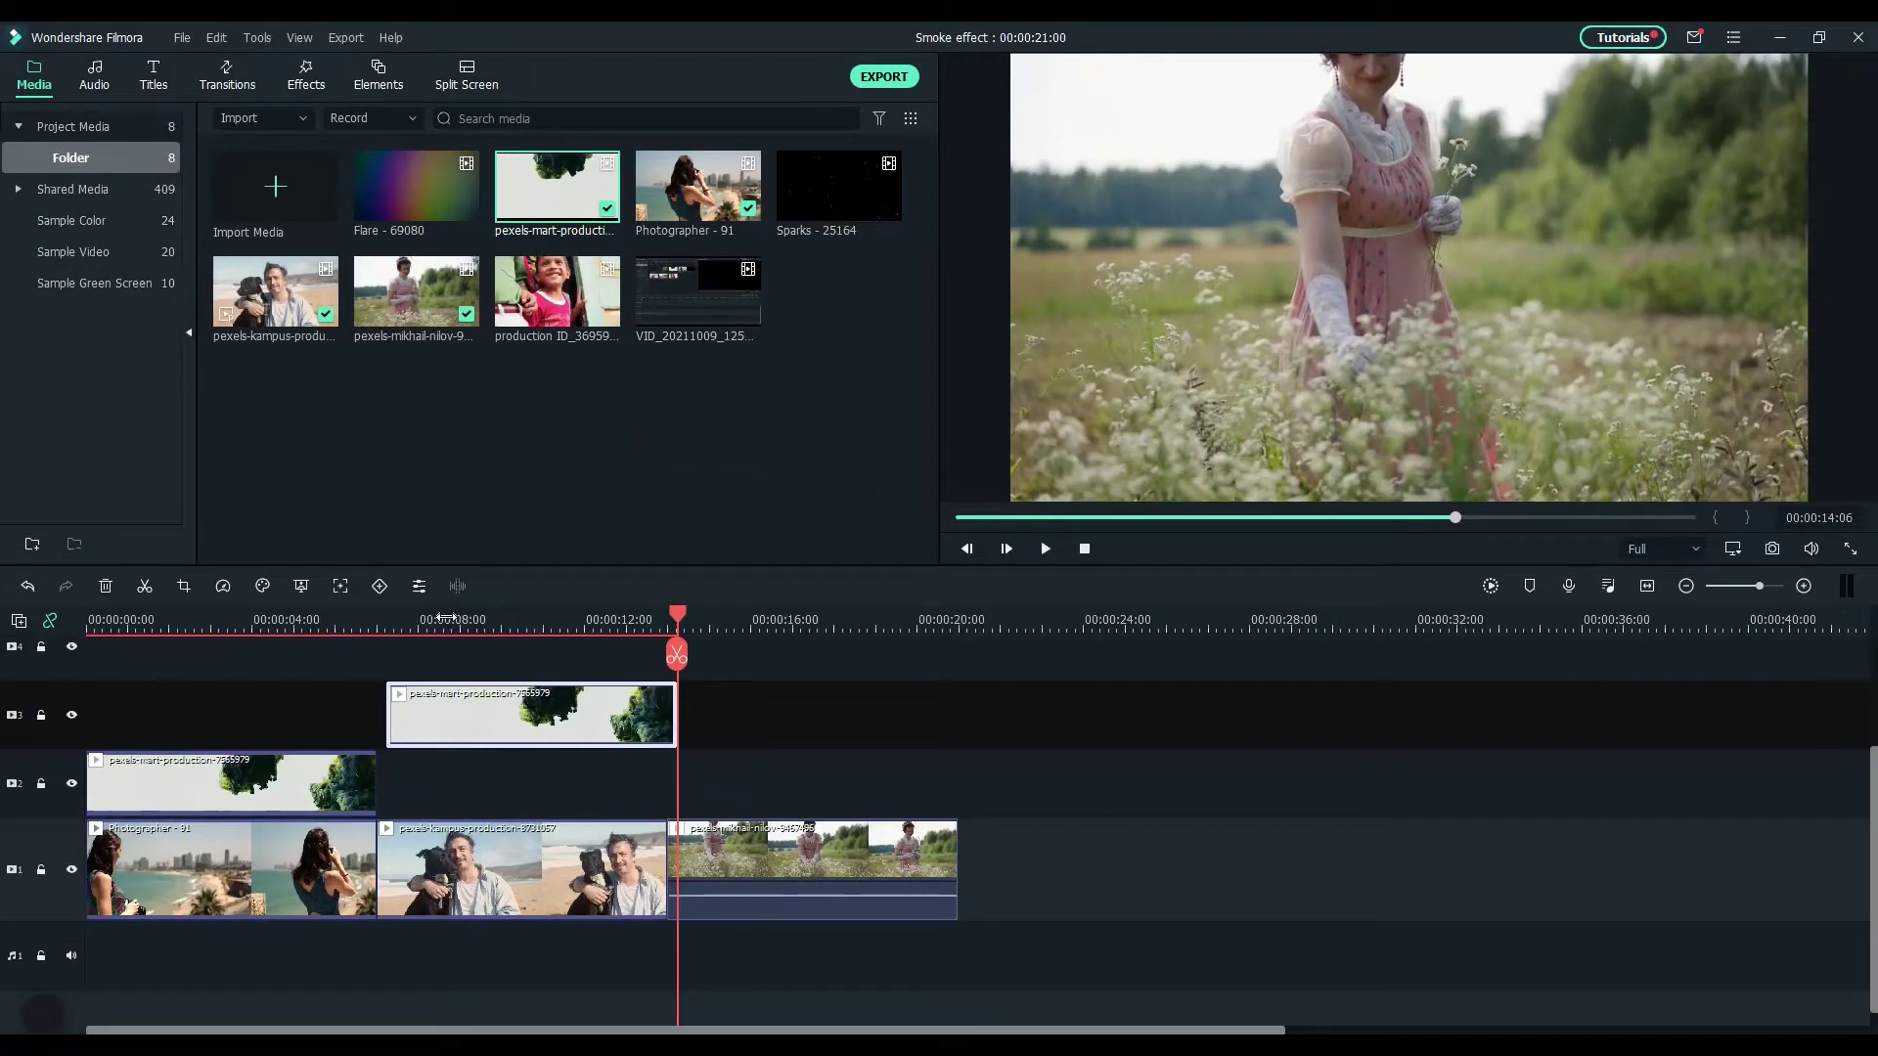
{"action": "left_click_drag", "start_coordinate": [479, 739], "coordinate": [464, 773]}
{"action": "right_click", "coordinate": [710, 787]}
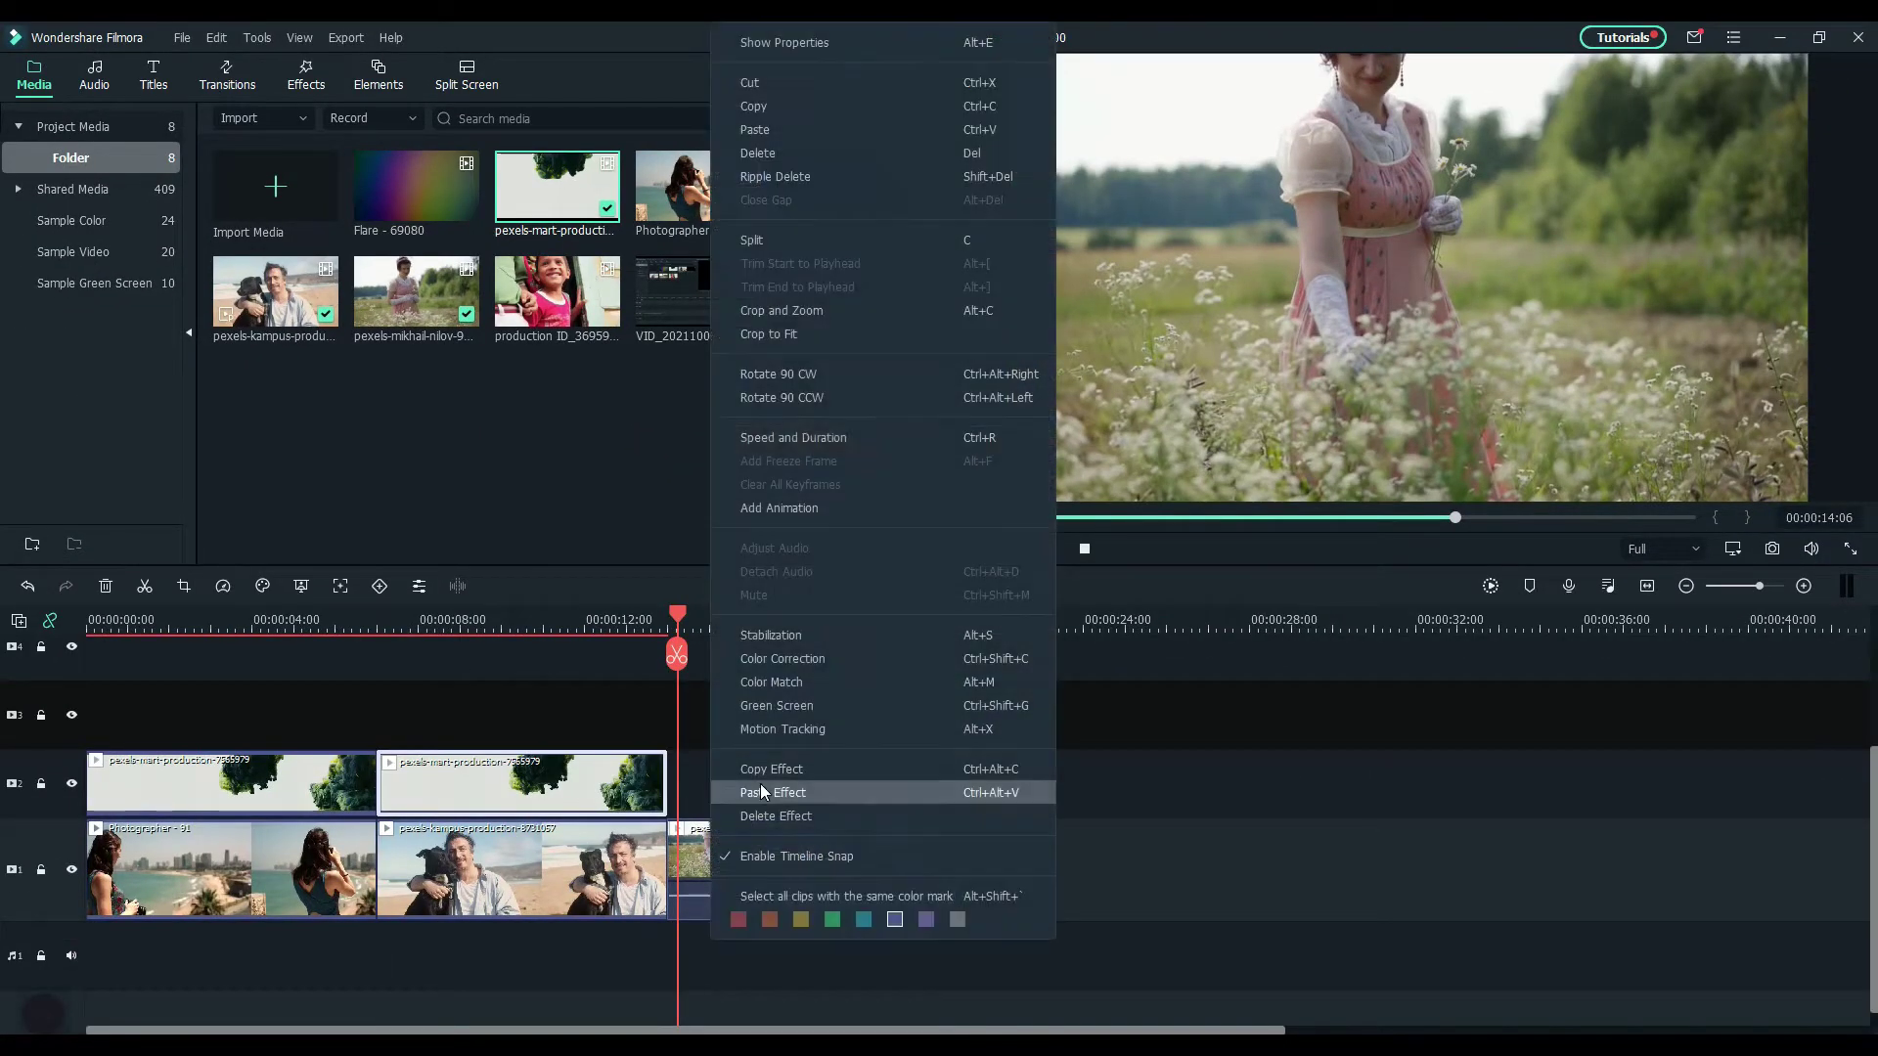
{"action": "left_click", "coordinate": [761, 133]}
{"action": "left_click_drag", "start_coordinate": [754, 717], "coordinate": [734, 775]}
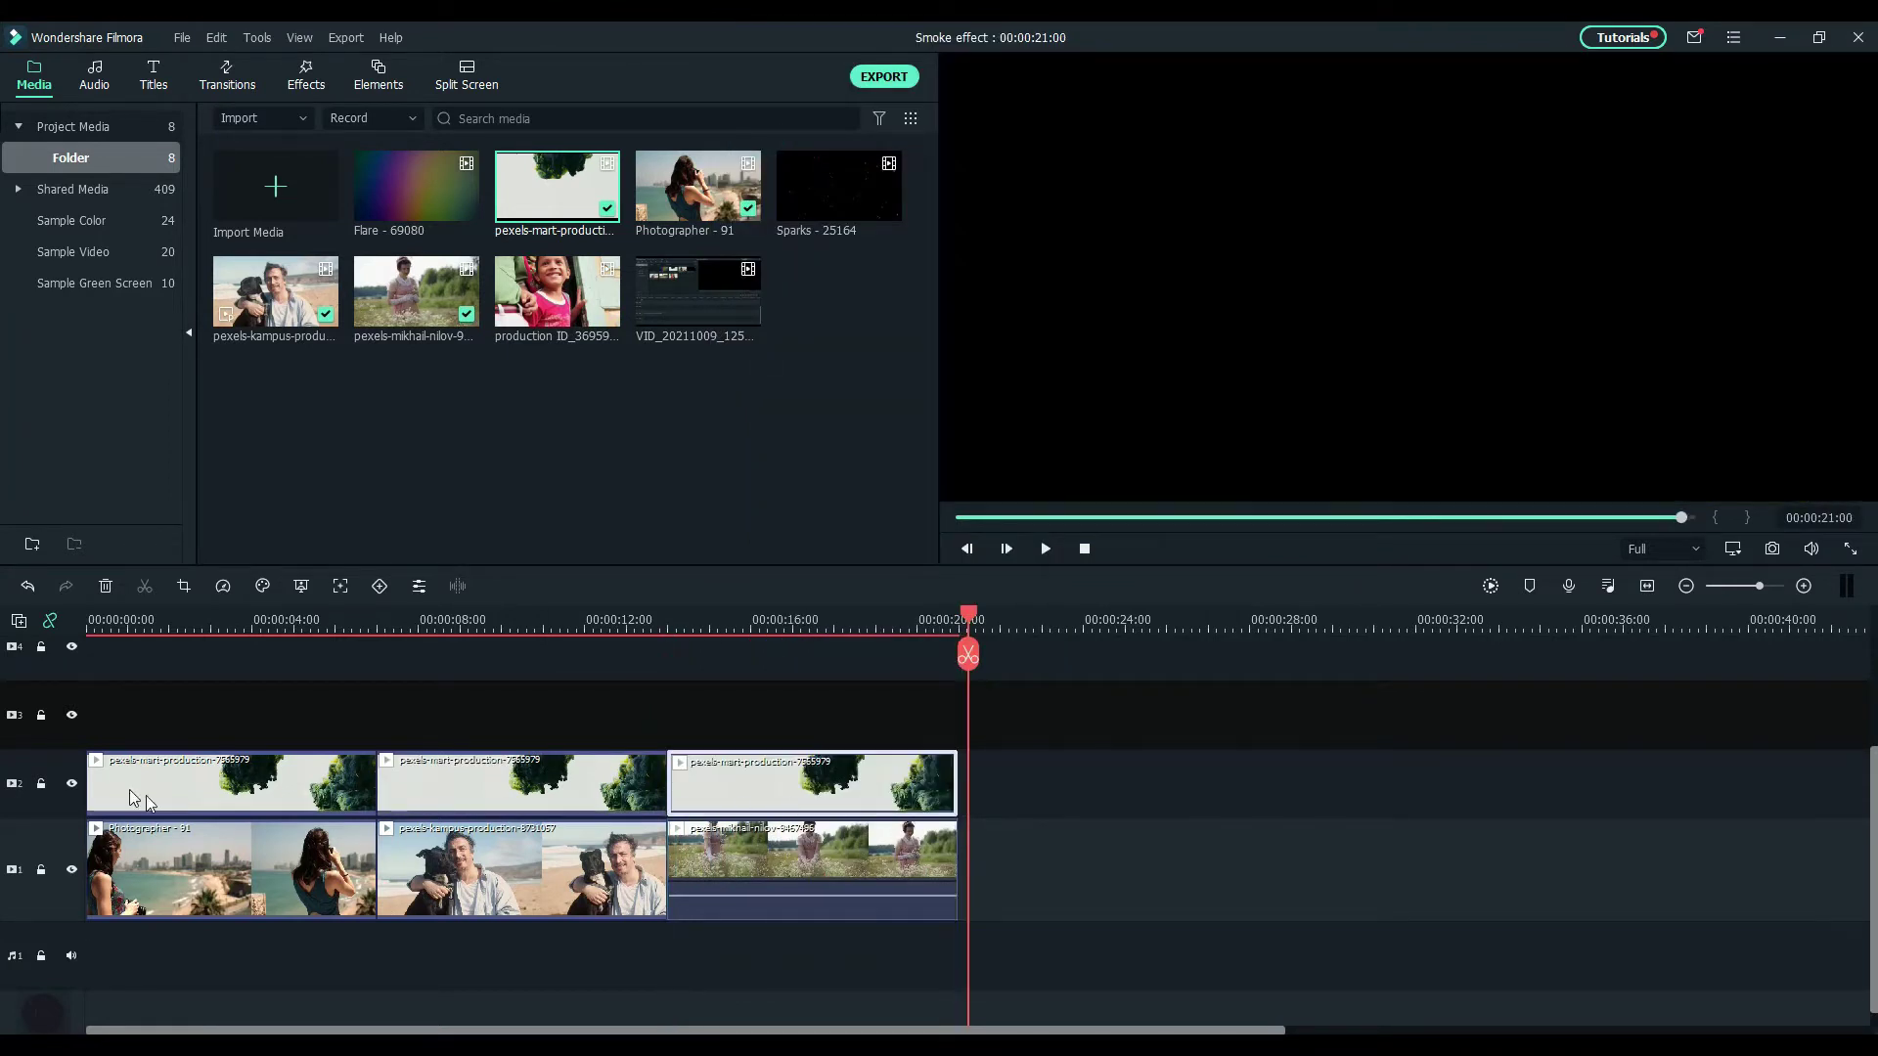
Give the first smoke clip Lighten blending mode and brightness 30
{"action": "left_click", "coordinate": [220, 634]}
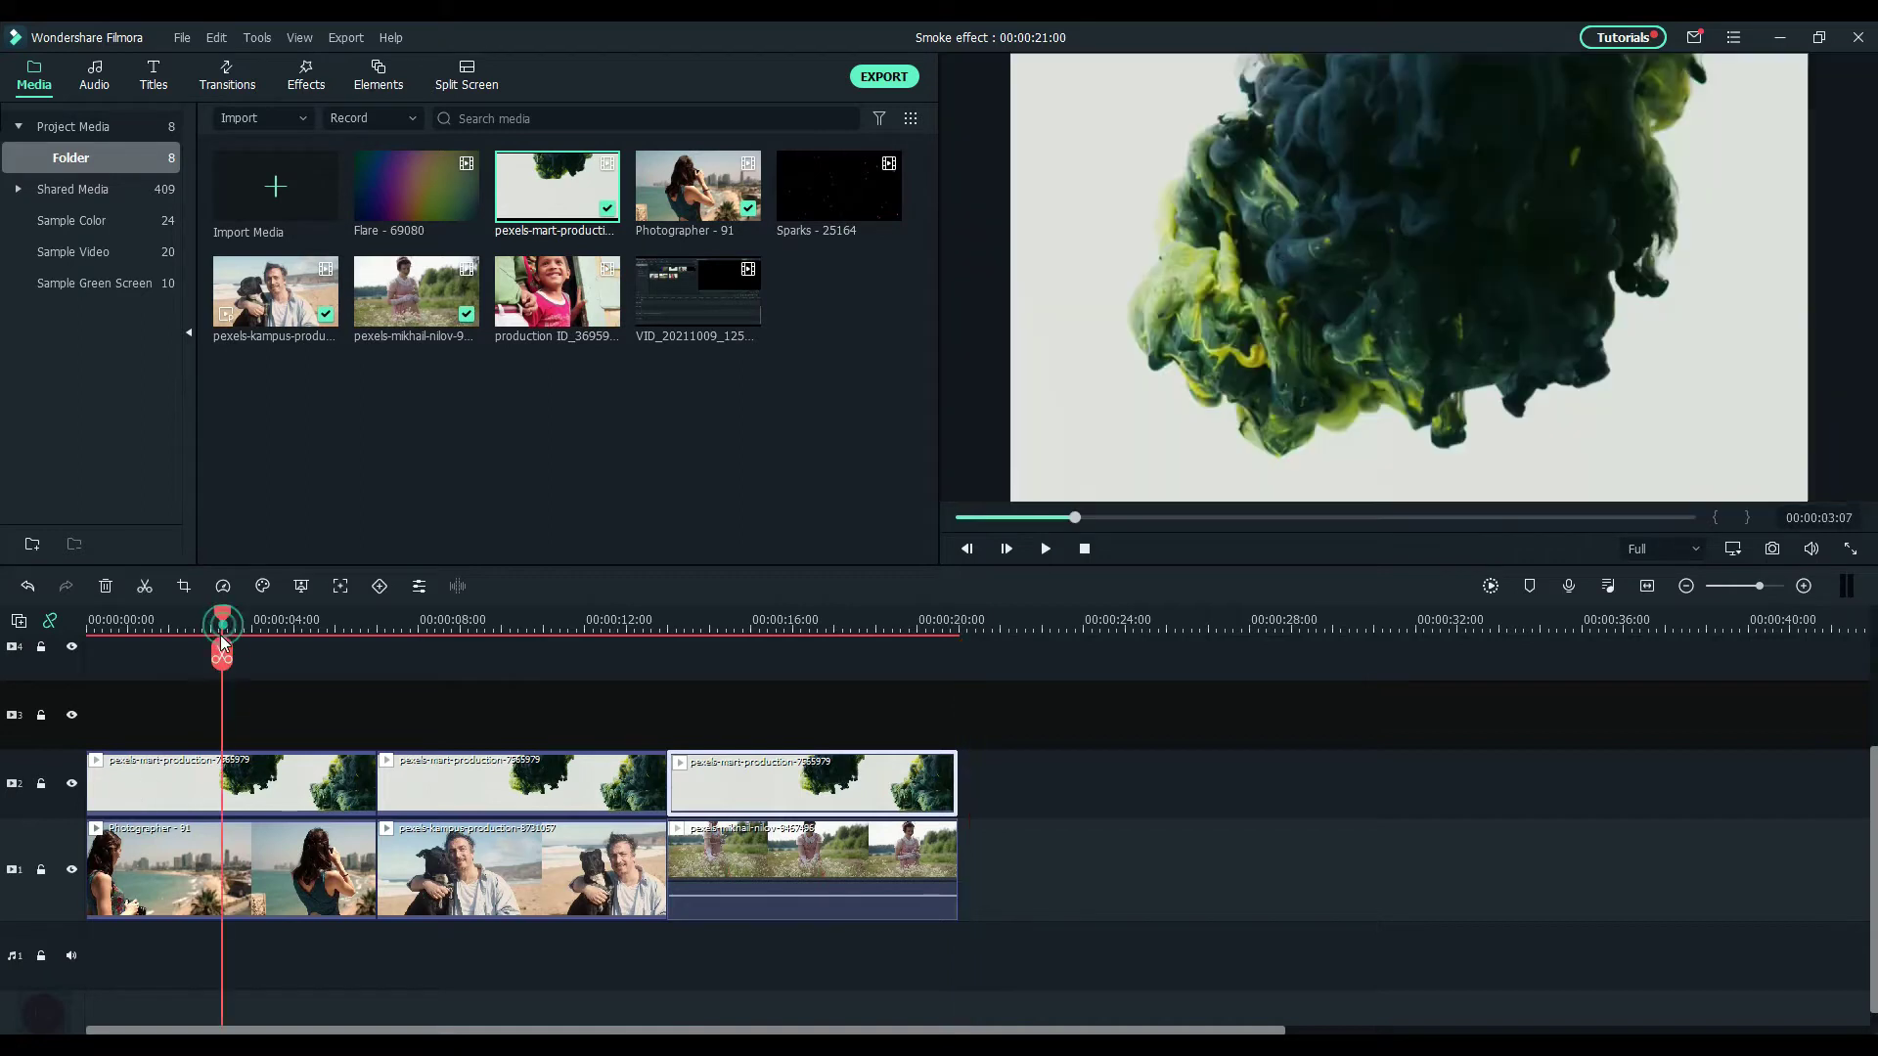
{"action": "double_click", "coordinate": [198, 793]}
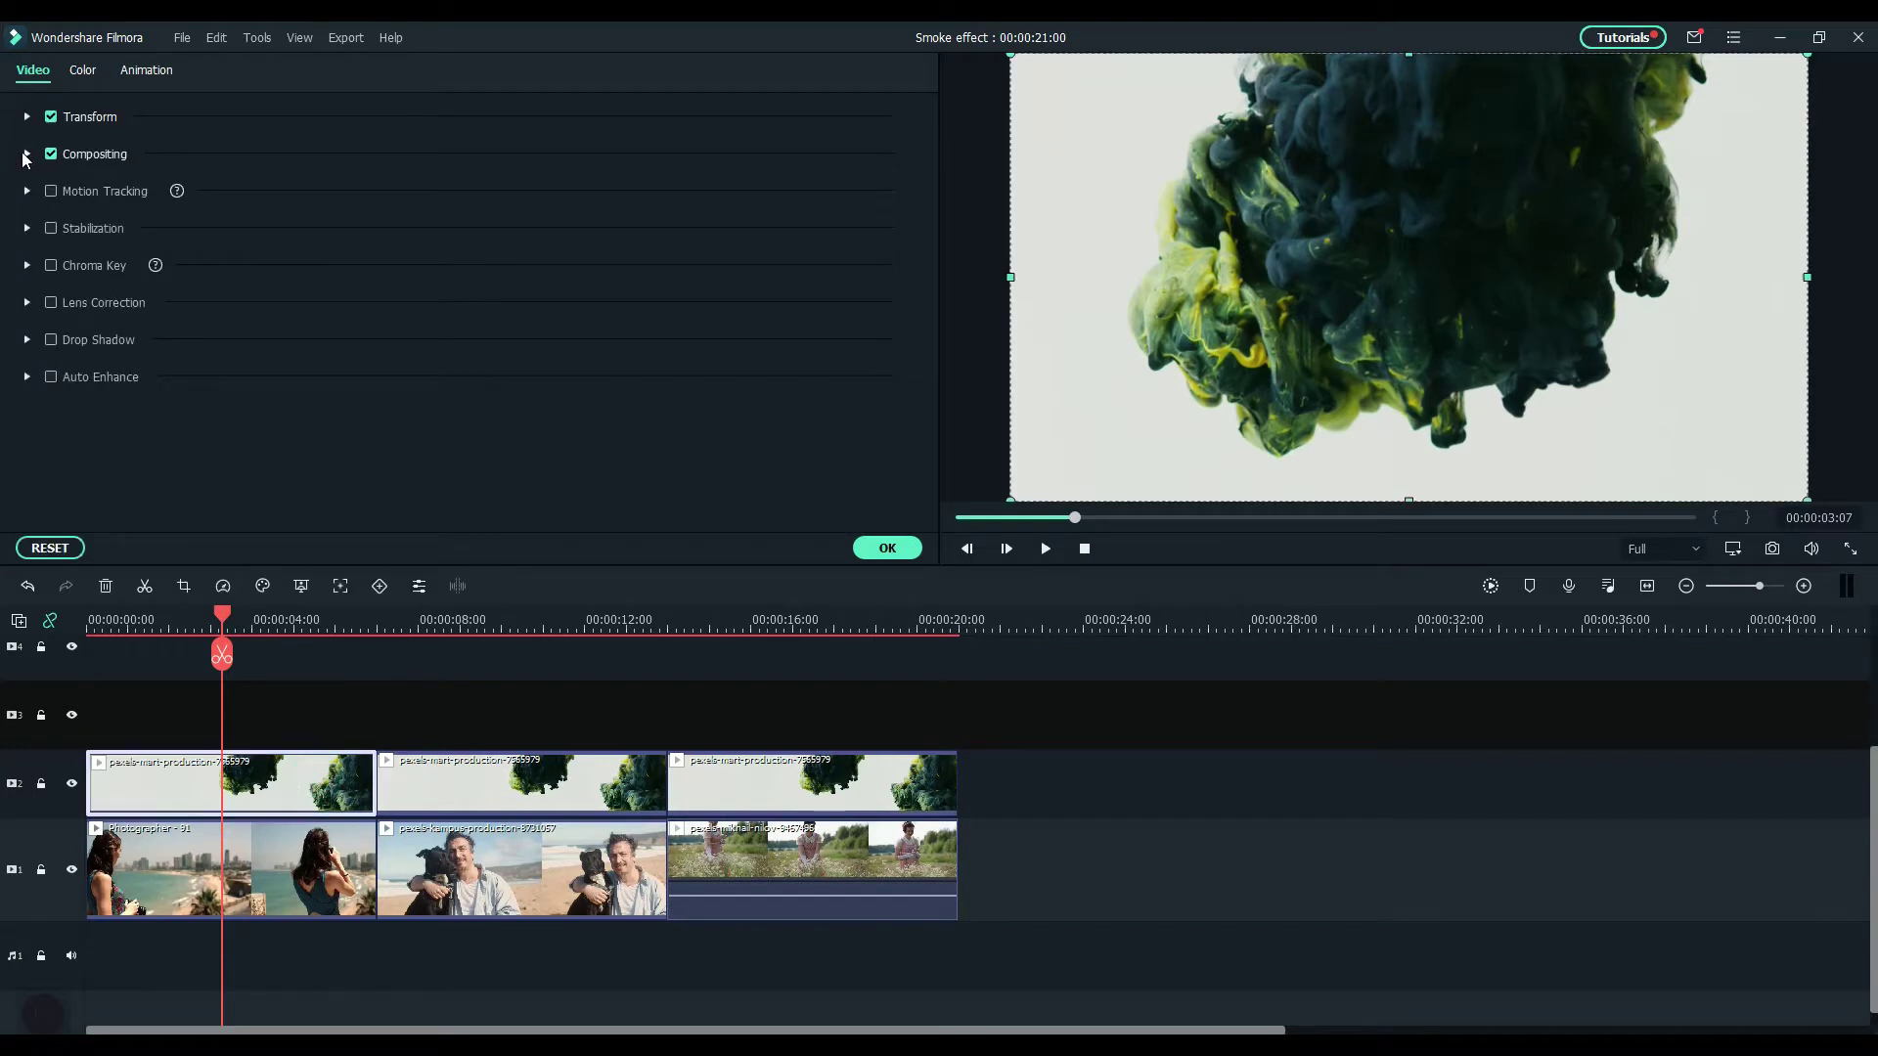
{"action": "left_click", "coordinate": [27, 155]}
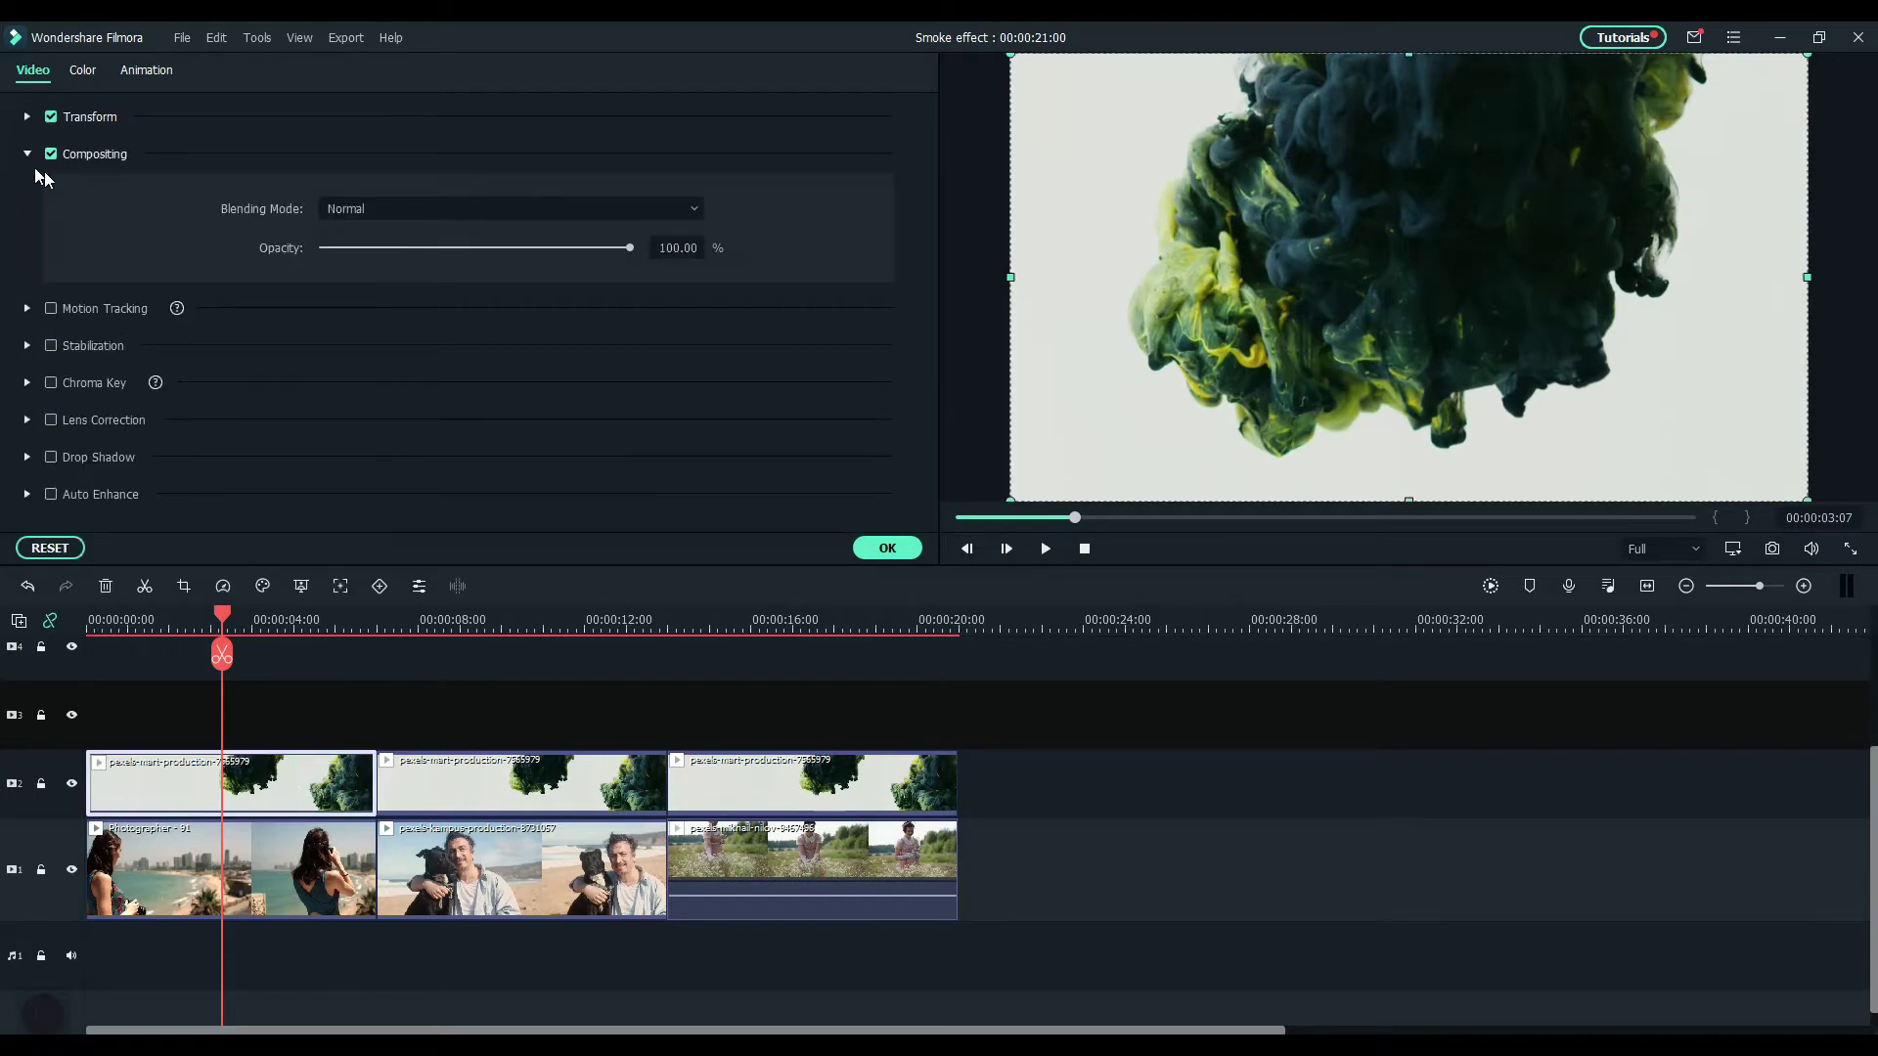
{"action": "left_click", "coordinate": [432, 207]}
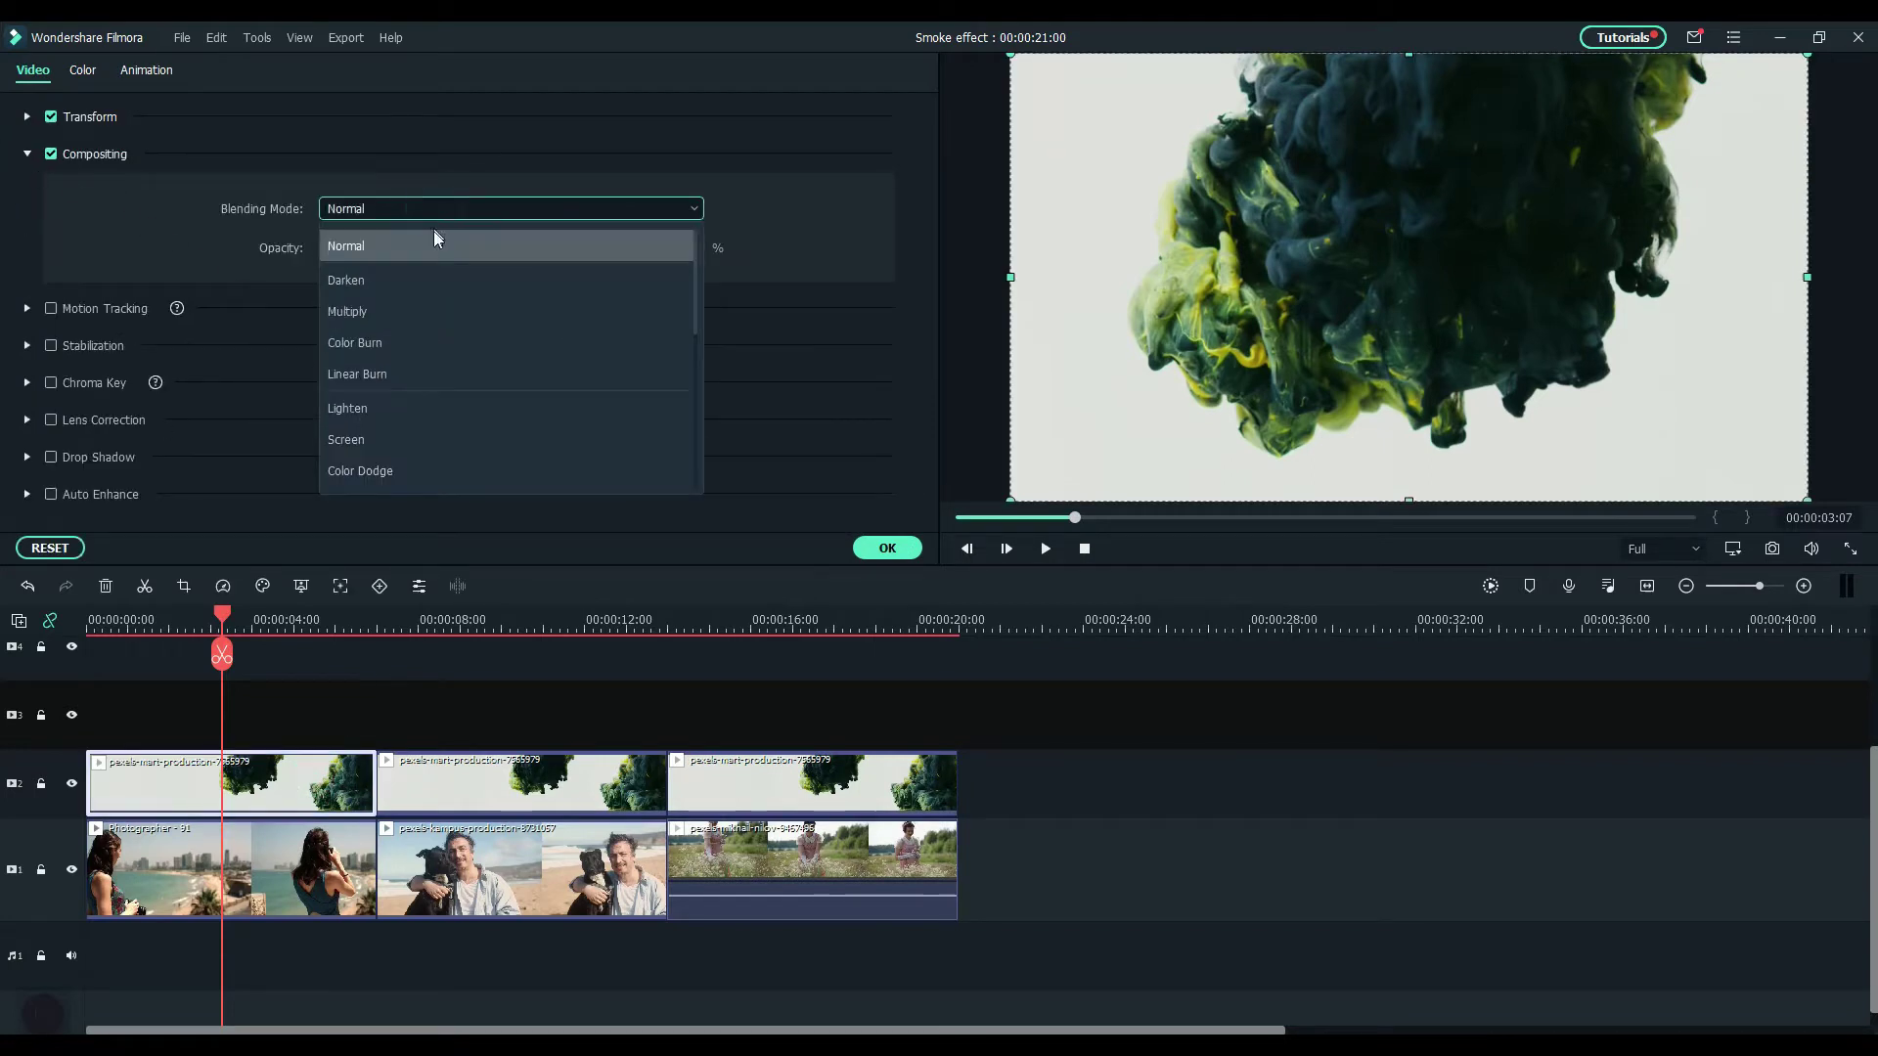
{"action": "left_click", "coordinate": [380, 407]}
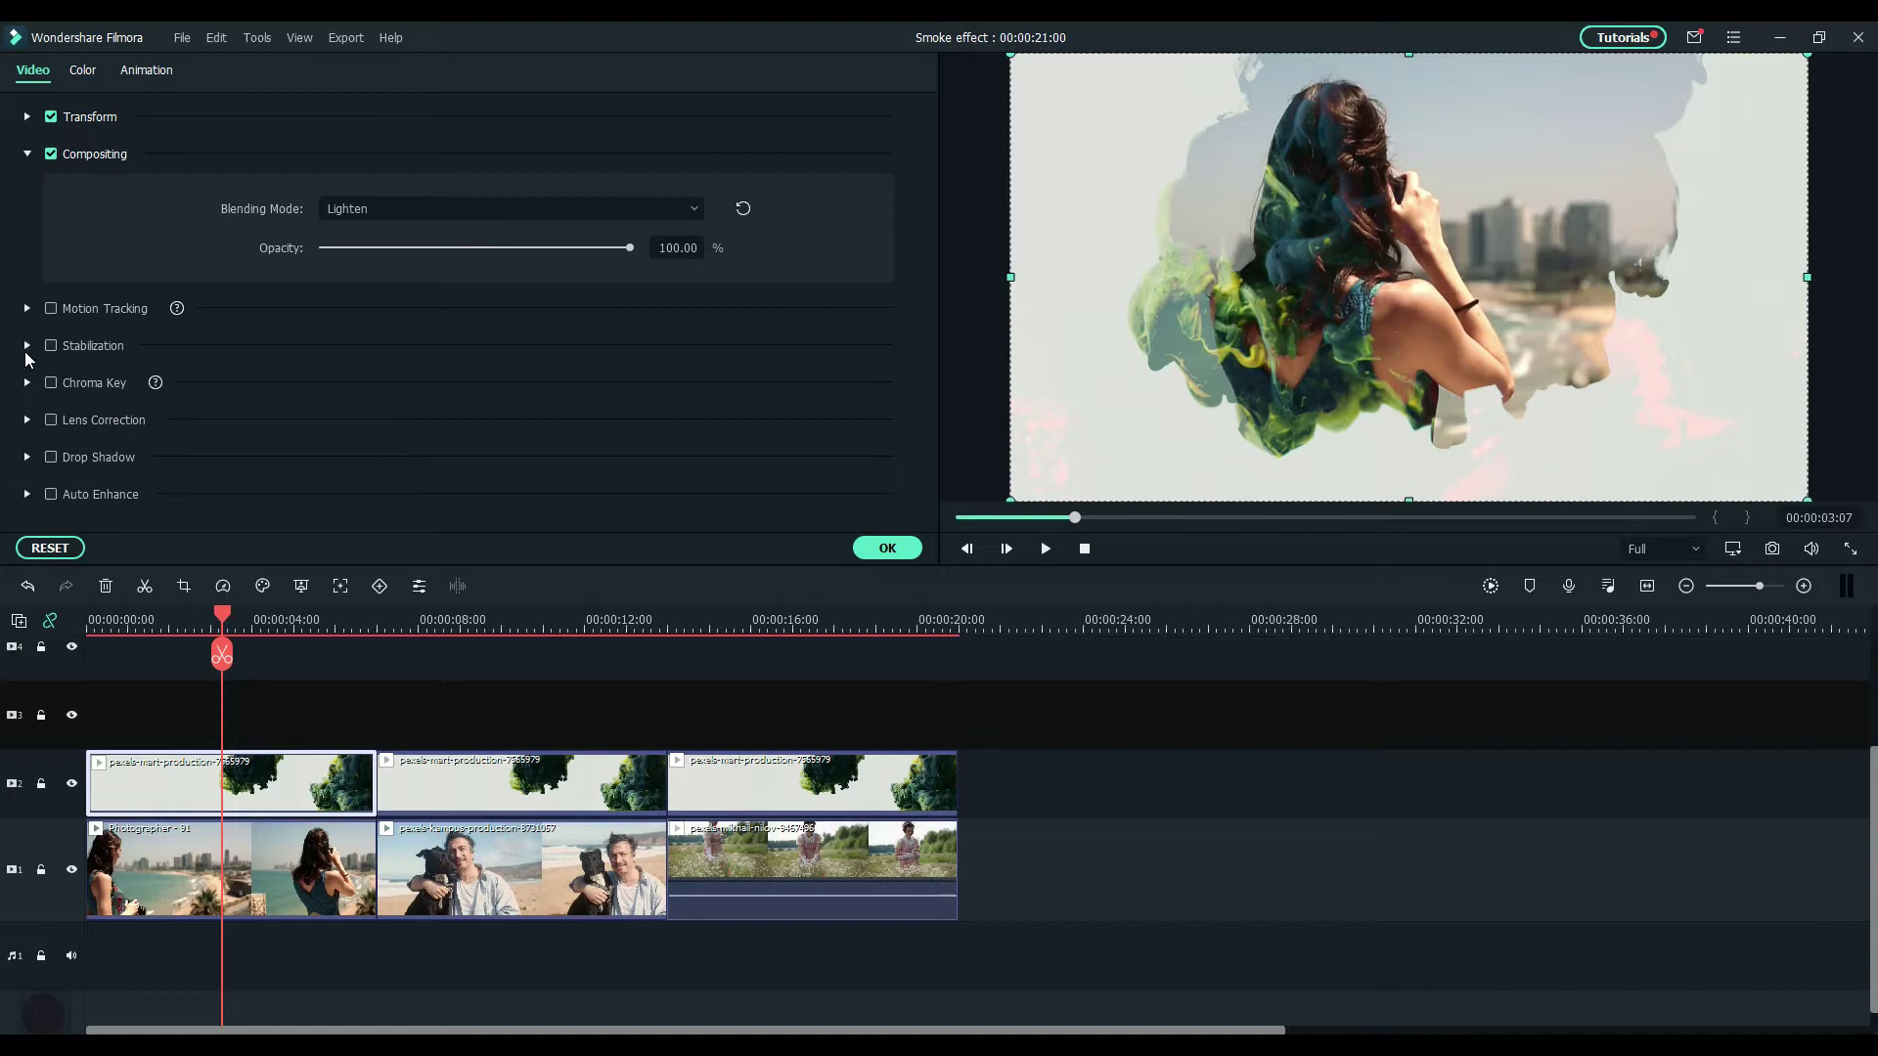
{"action": "left_click", "coordinate": [81, 71]}
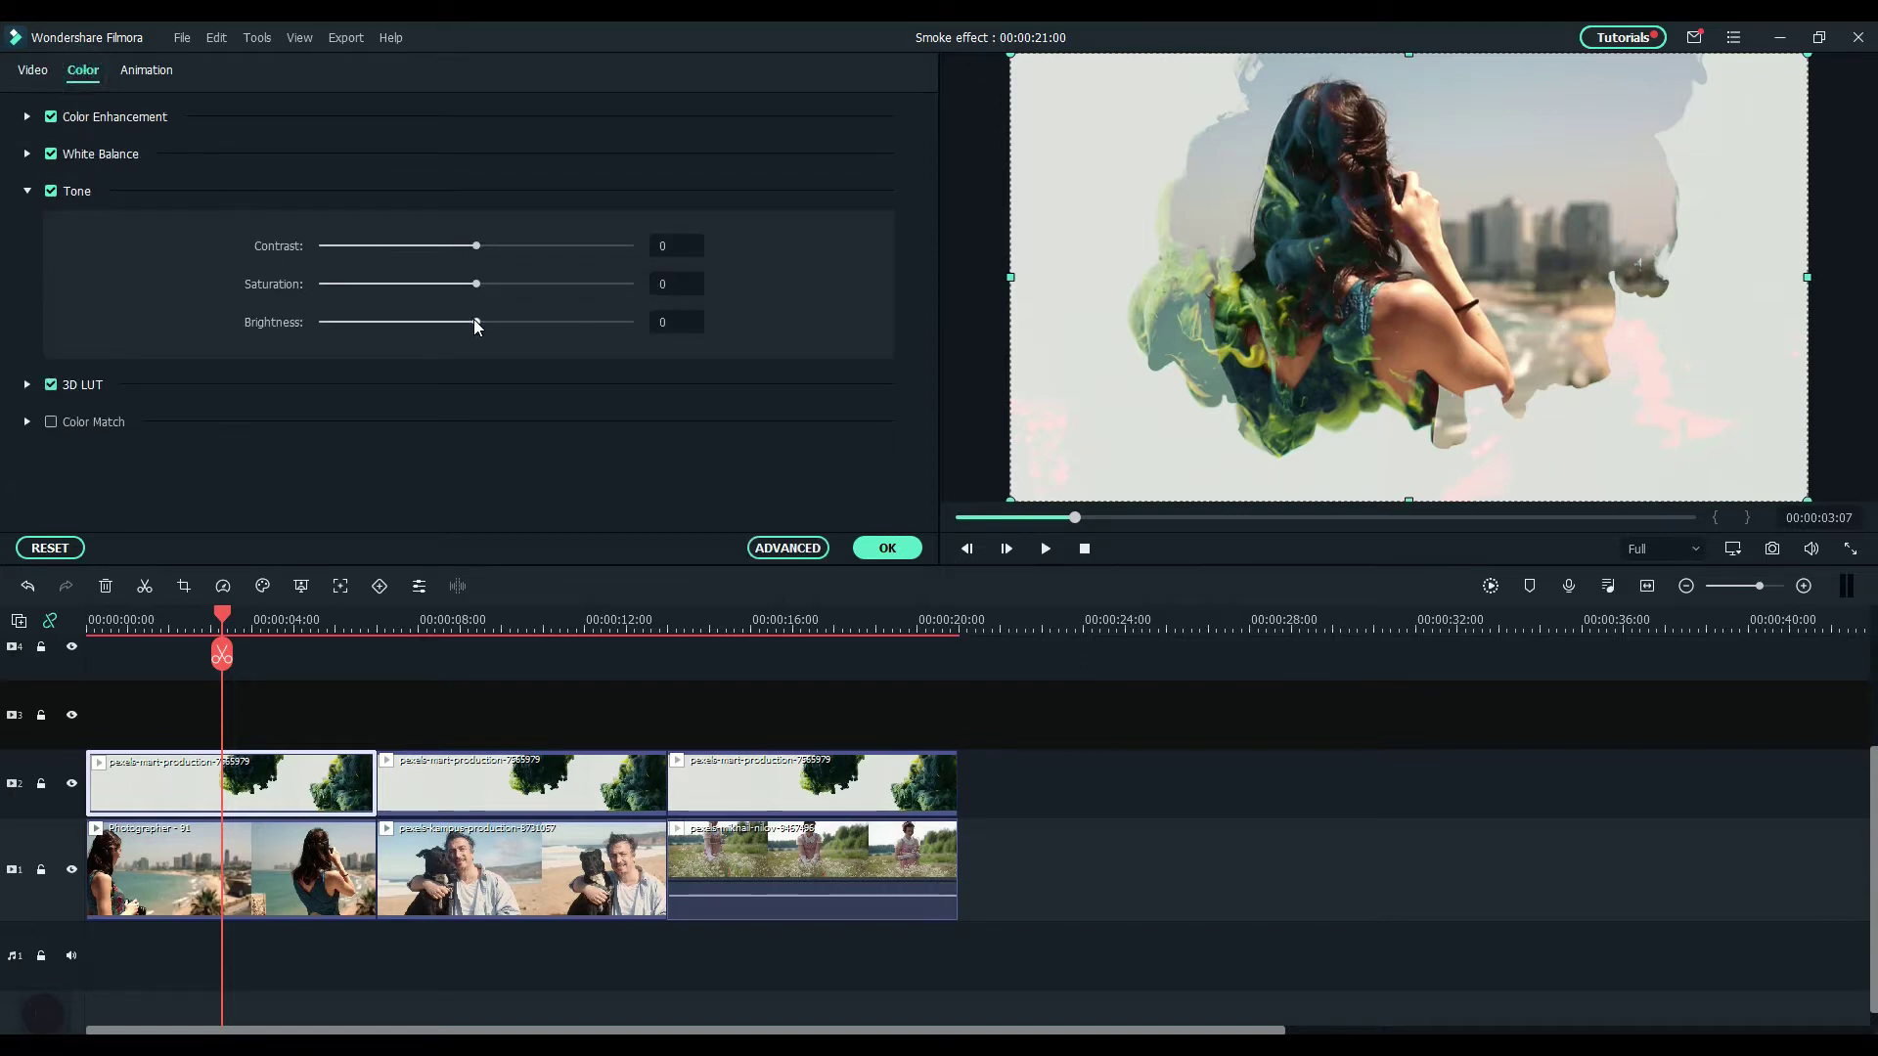
{"action": "left_click_drag", "start_coordinate": [476, 324], "coordinate": [509, 326]}
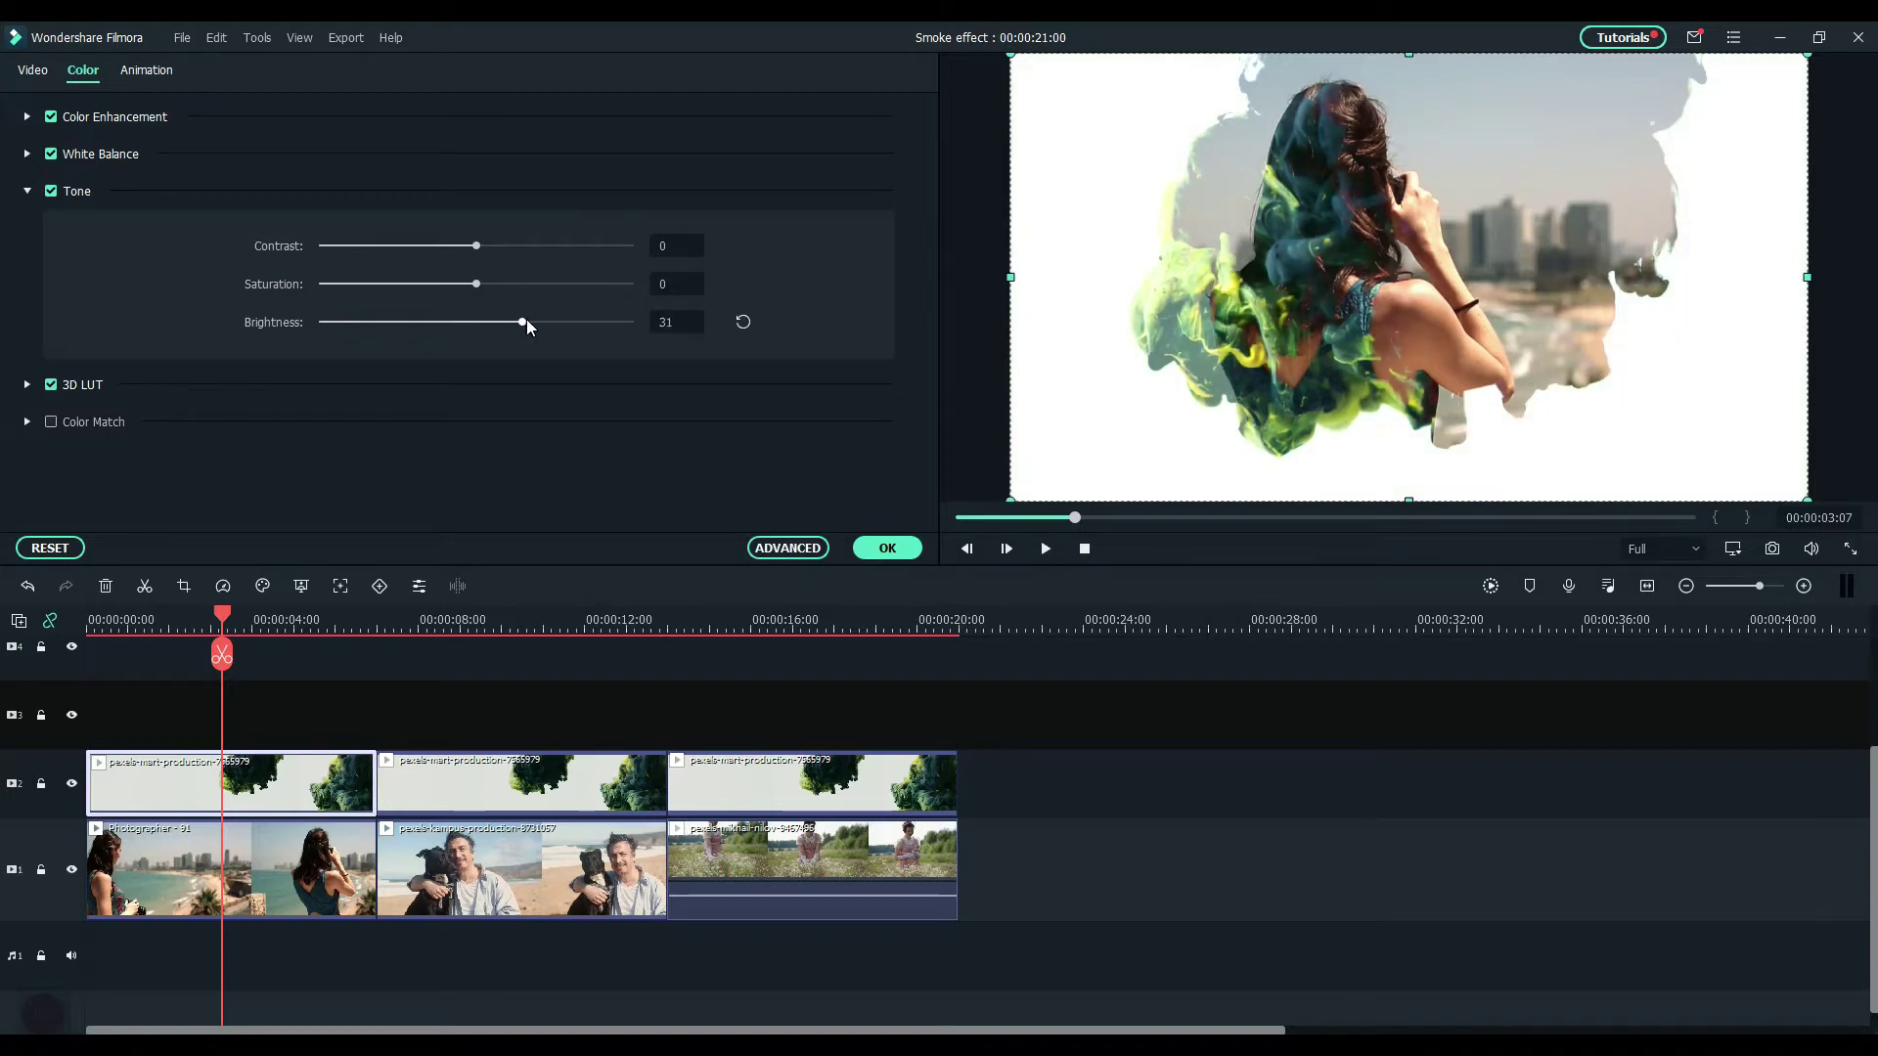
{"action": "left_click", "coordinate": [887, 549]}
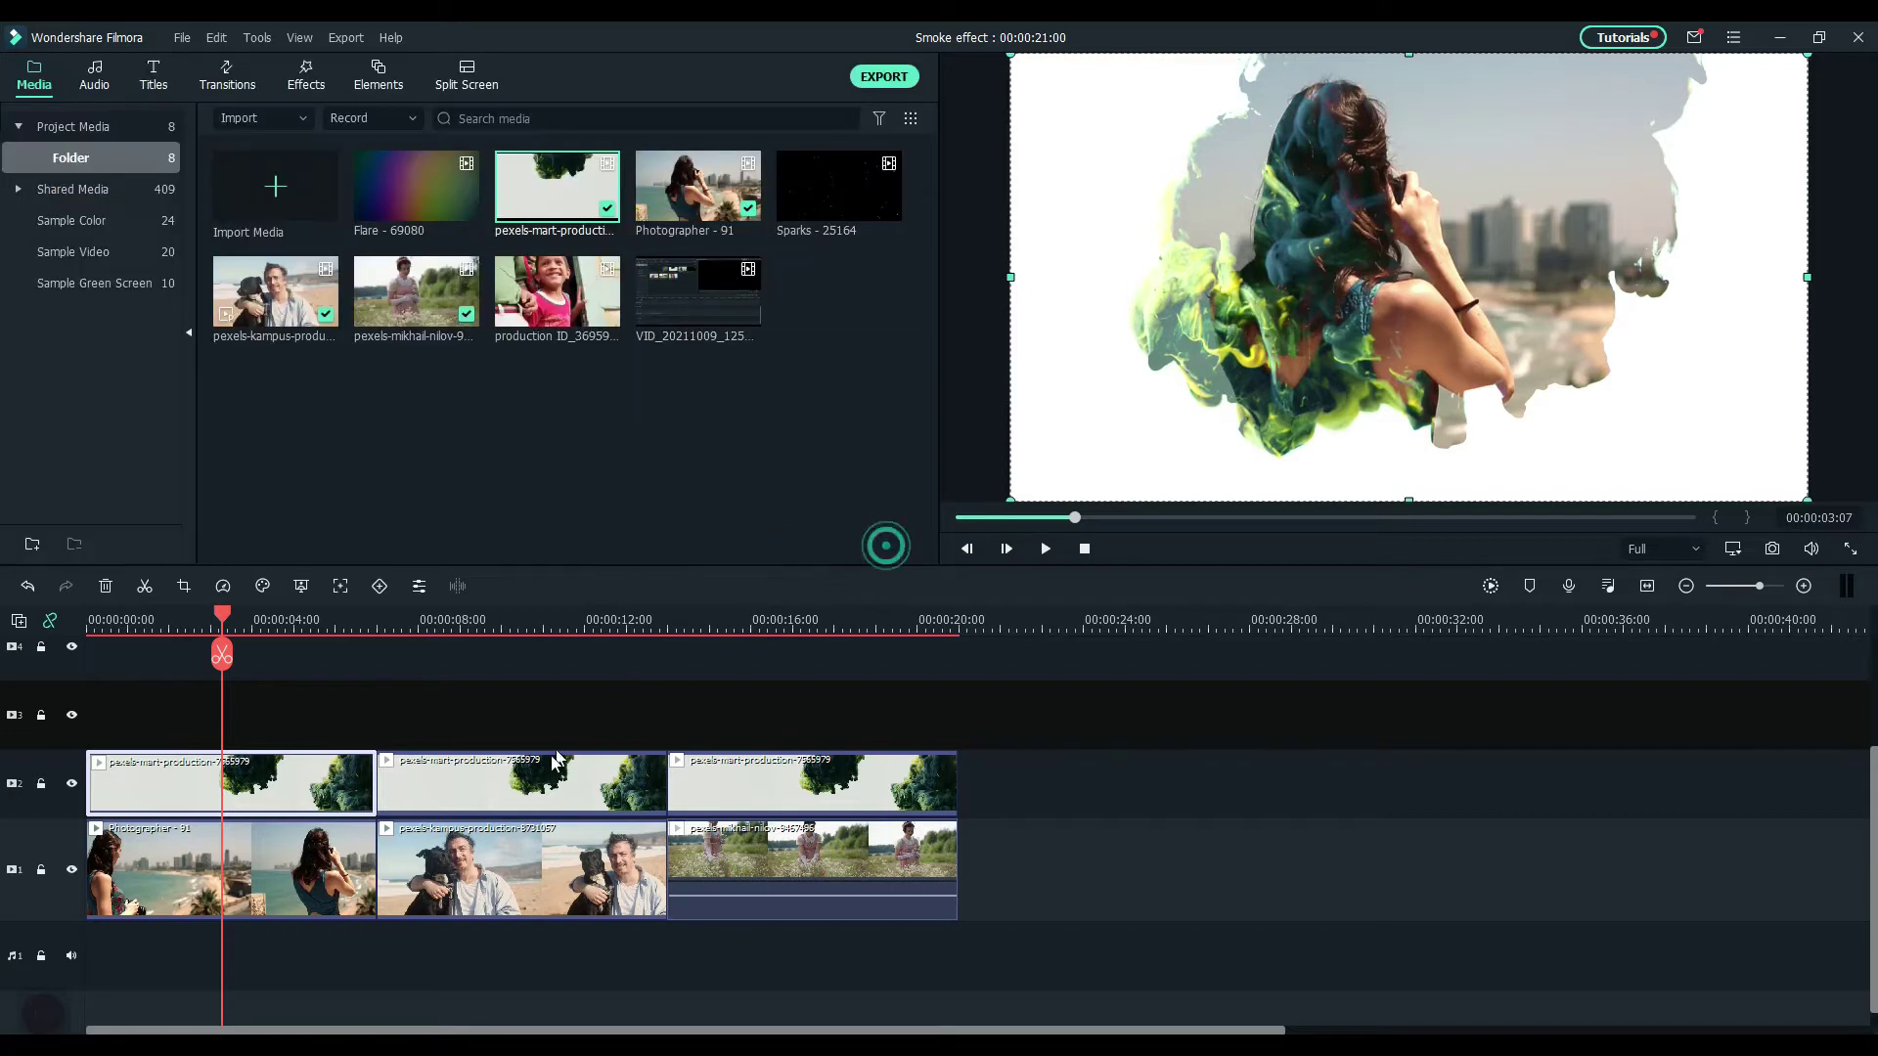
Copy the first smoke clip's effect and paste it onto the second and third smoke clips
{"action": "right_click", "coordinate": [288, 785]}
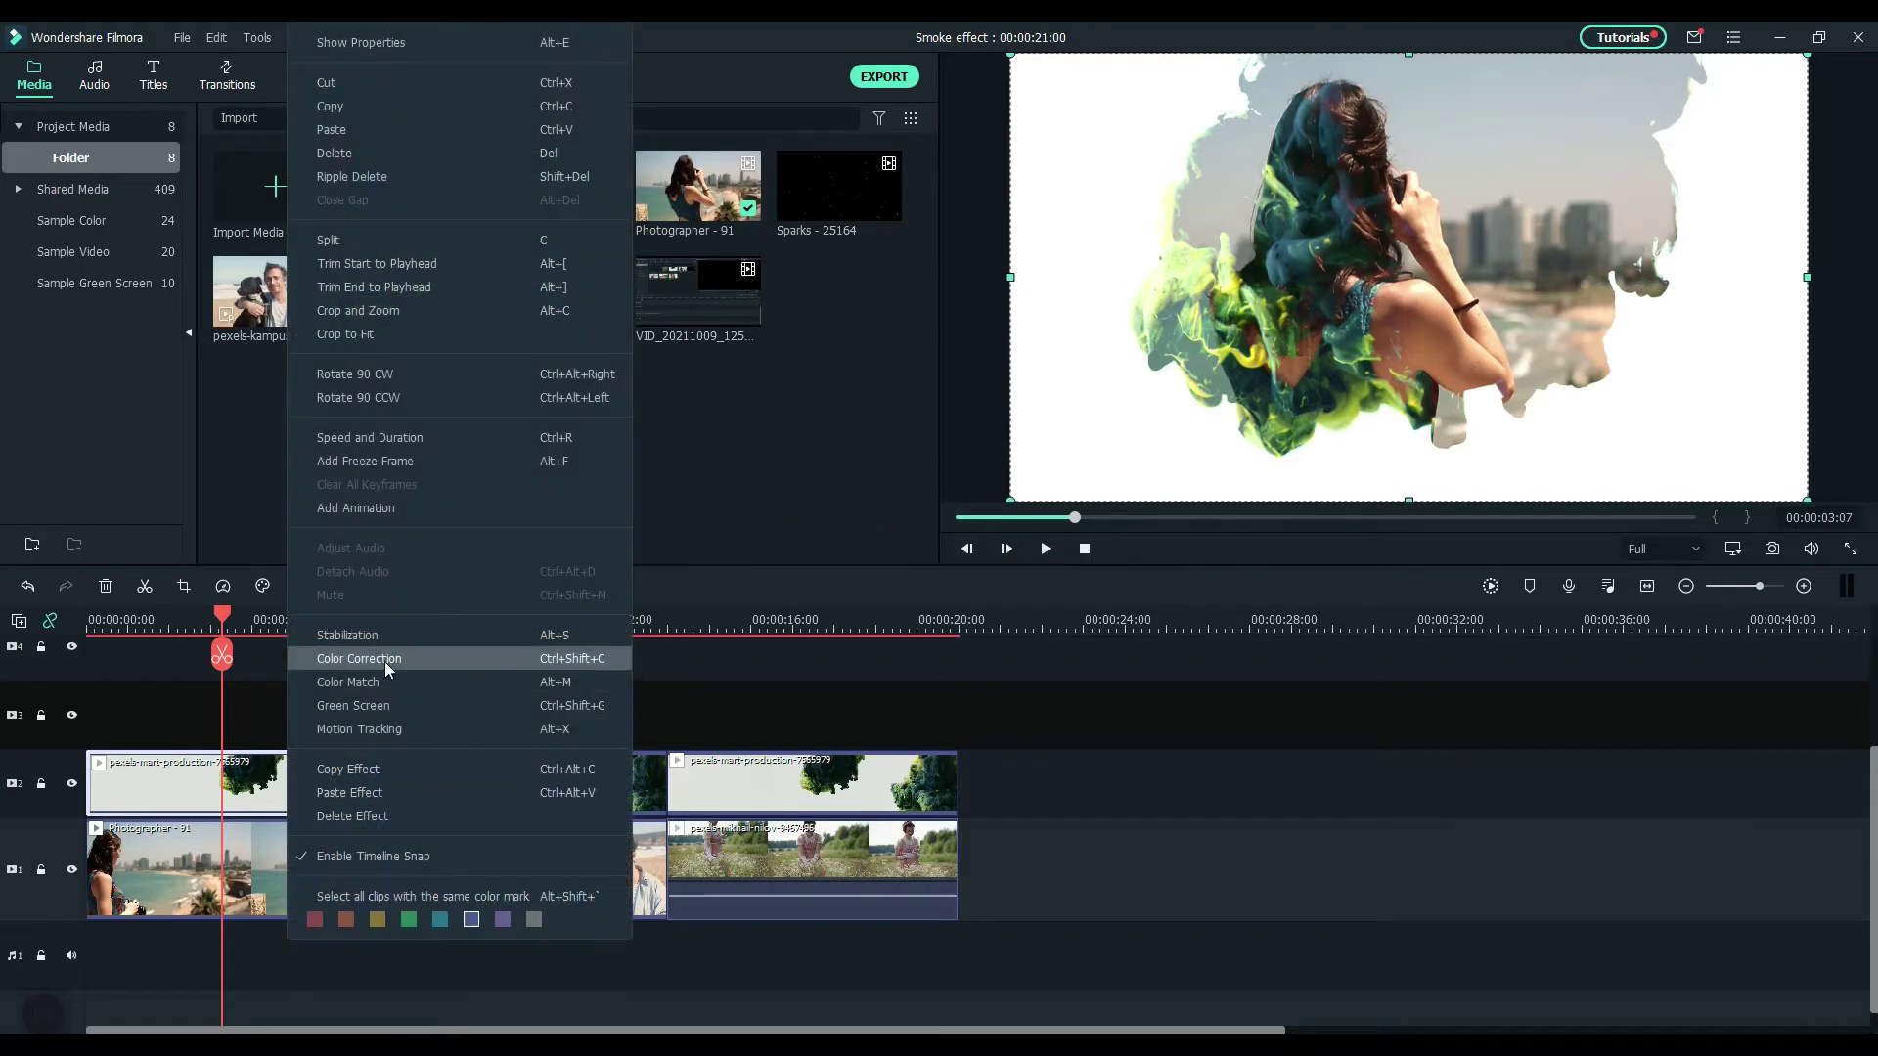
{"action": "left_click", "coordinate": [349, 771]}
{"action": "left_click", "coordinate": [485, 789]}
{"action": "right_click", "coordinate": [485, 789]}
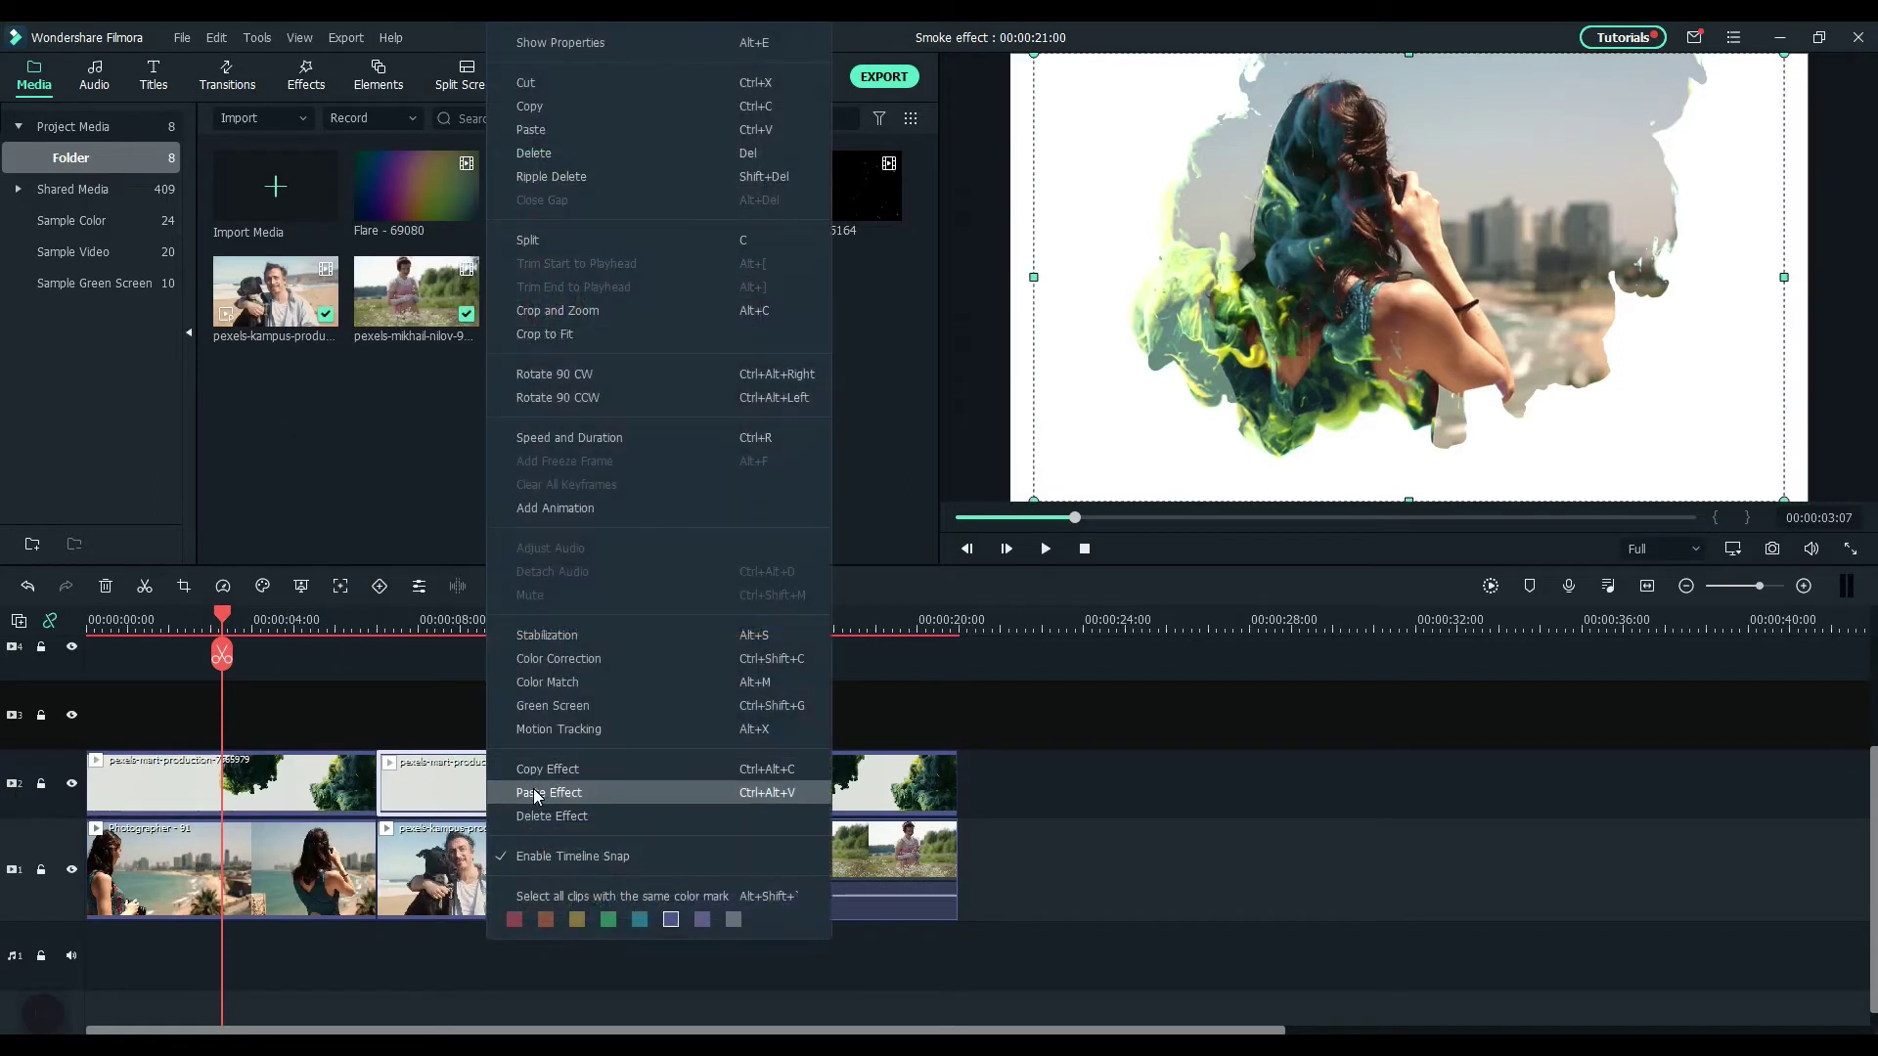
{"action": "left_click", "coordinate": [532, 791]}
{"action": "right_click", "coordinate": [730, 781]}
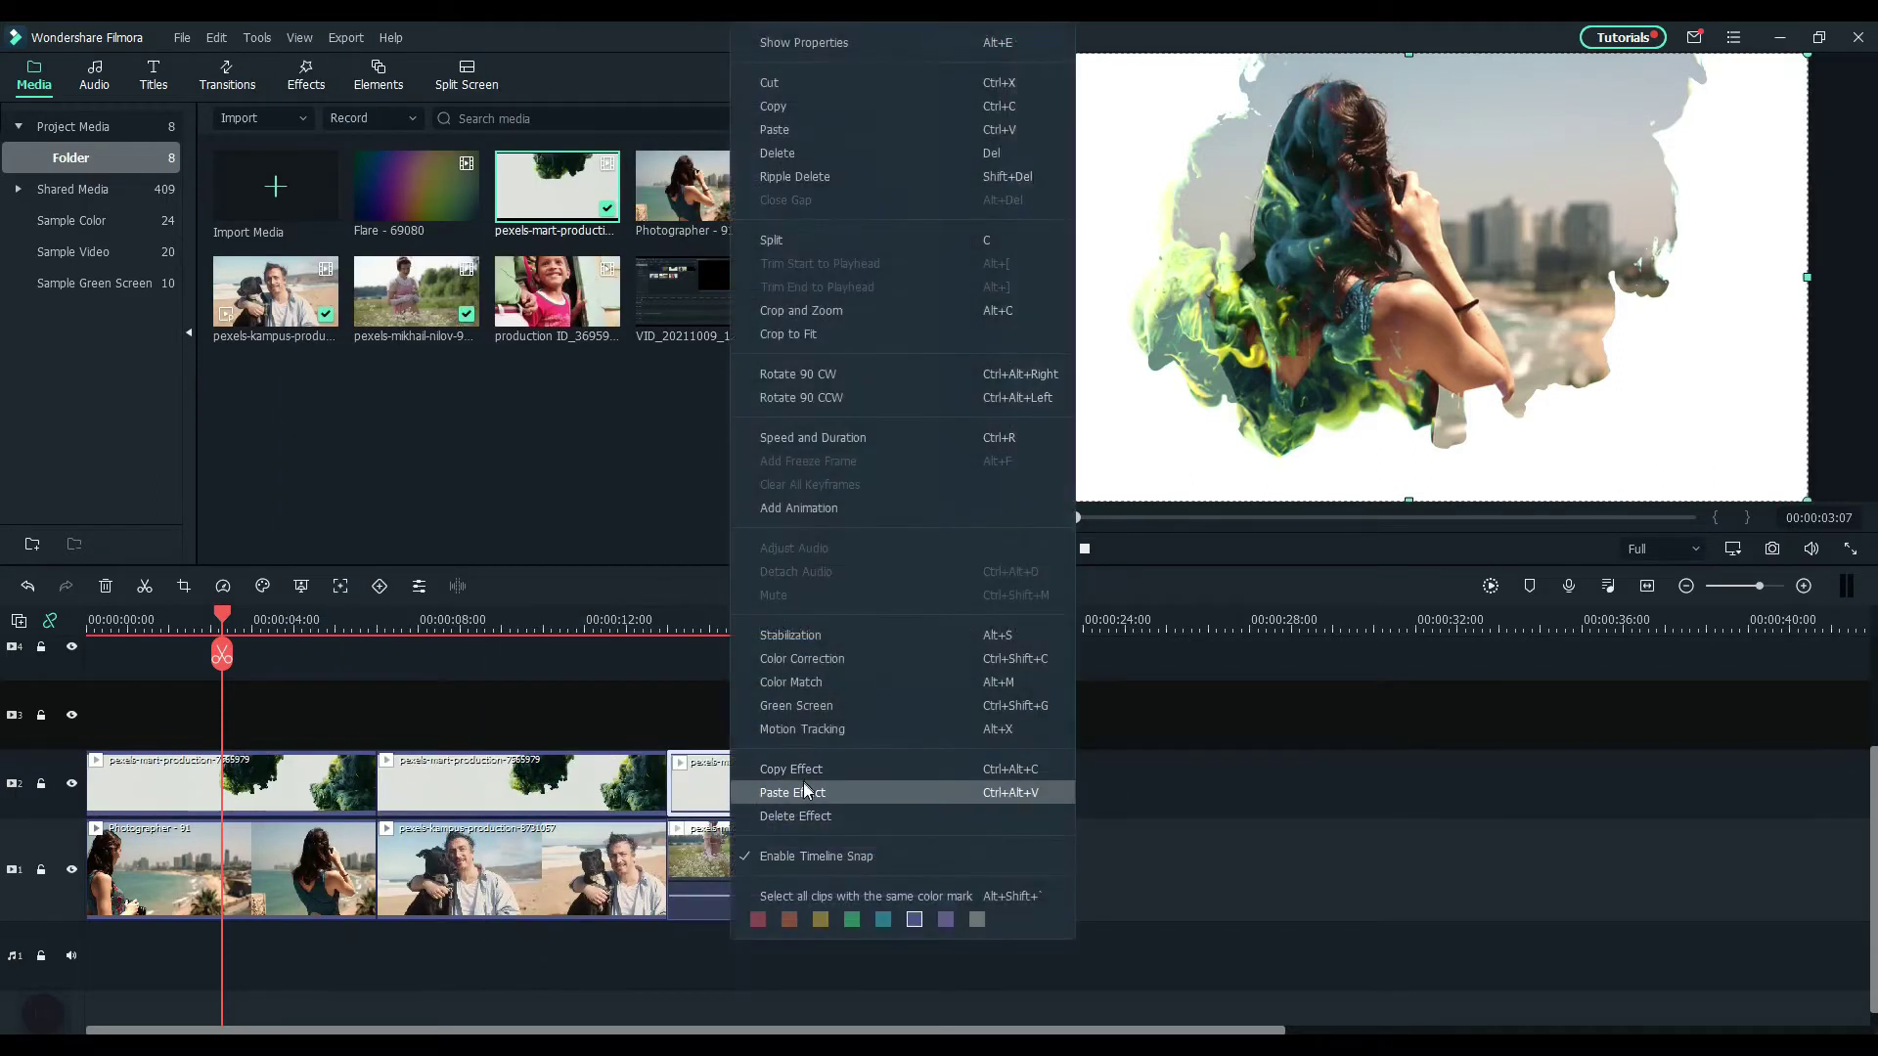
{"action": "left_click", "coordinate": [802, 790]}
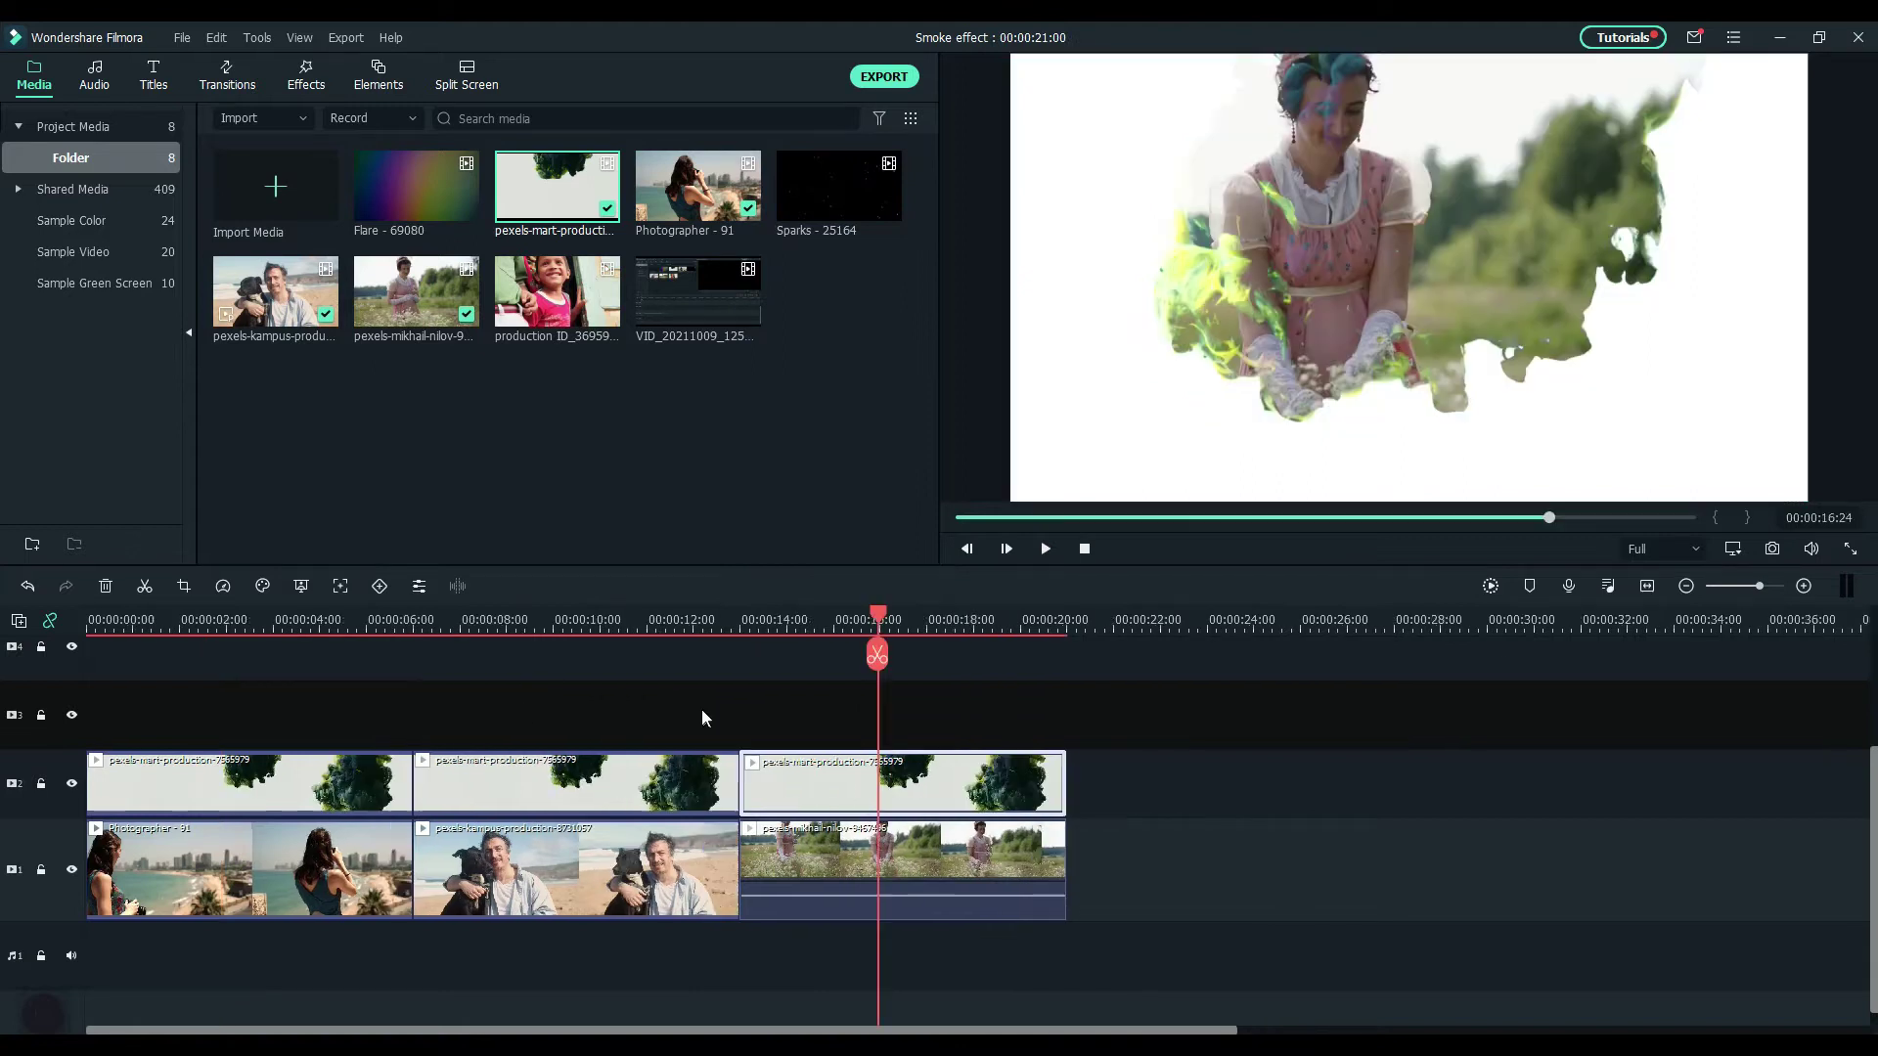
{"action": "left_click", "coordinate": [701, 708]}
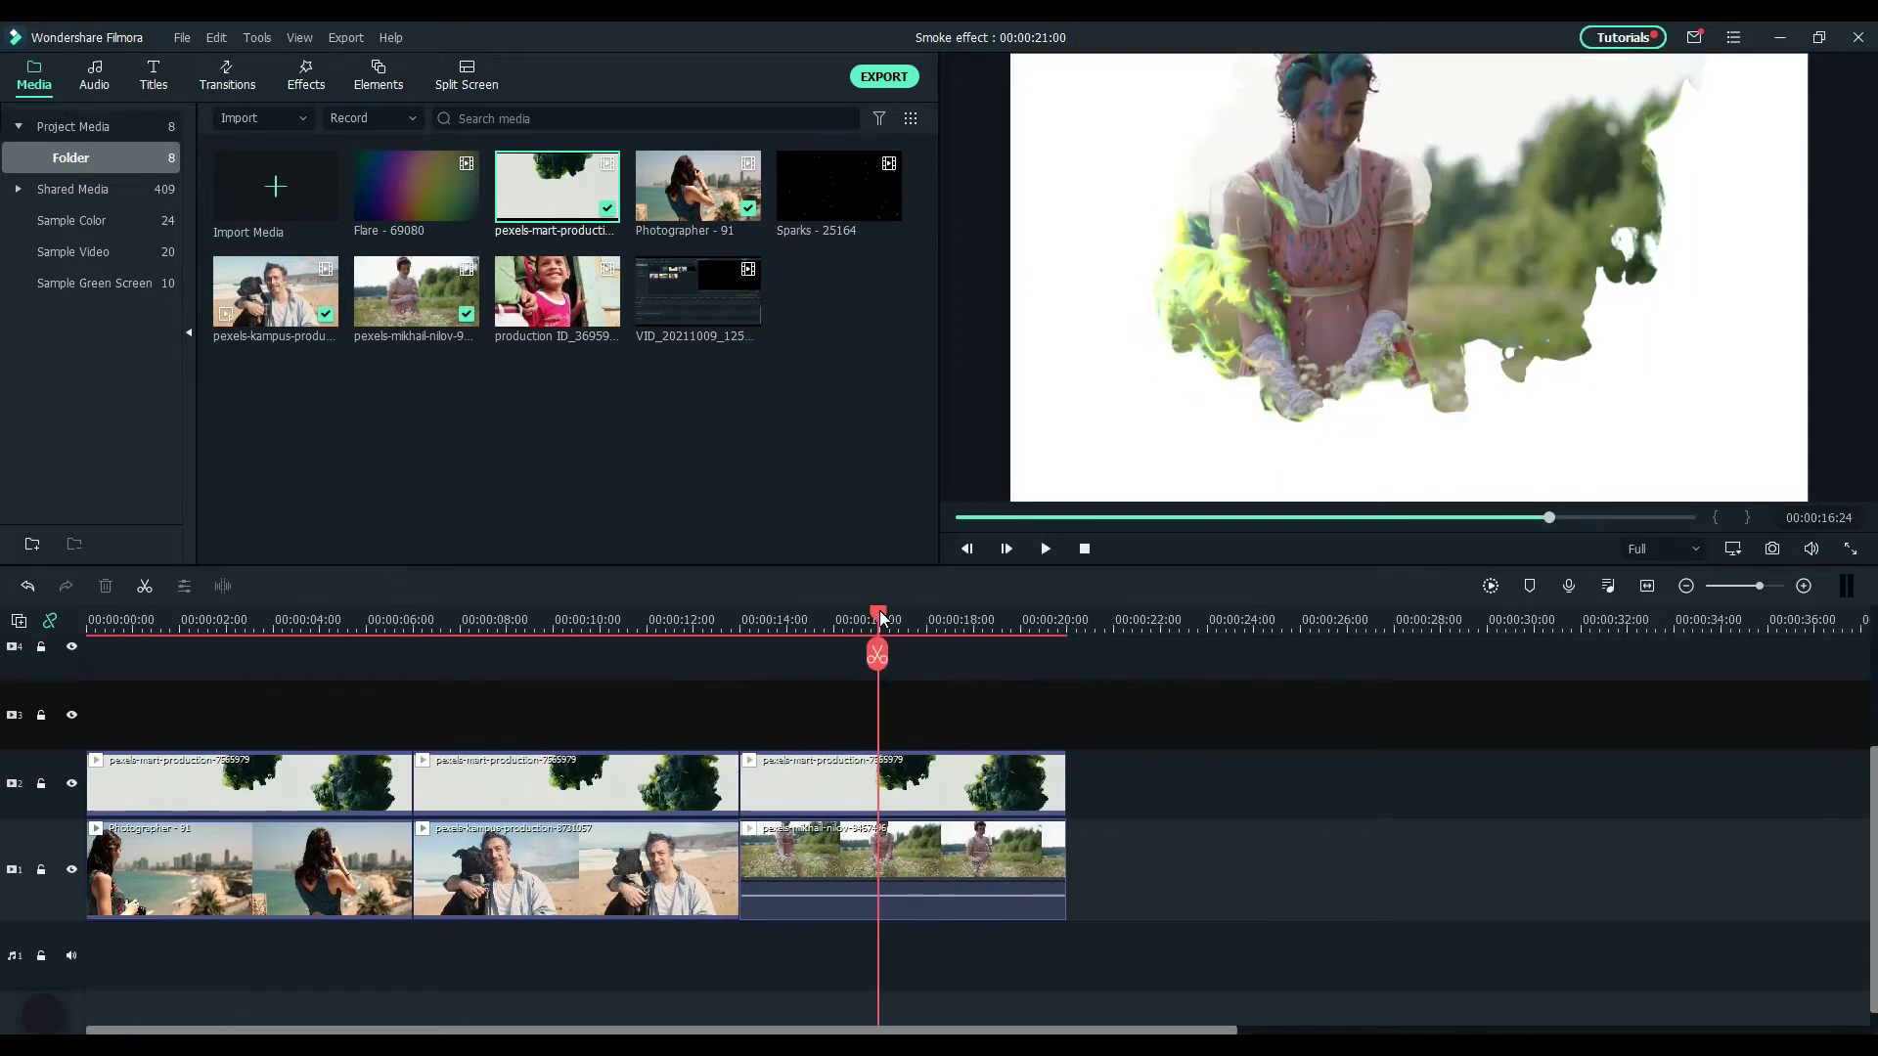
Place a Basic 4 plain-text title on a new track at about 00:00:04:10
{"action": "left_click_drag", "start_coordinate": [880, 618], "coordinate": [290, 630]}
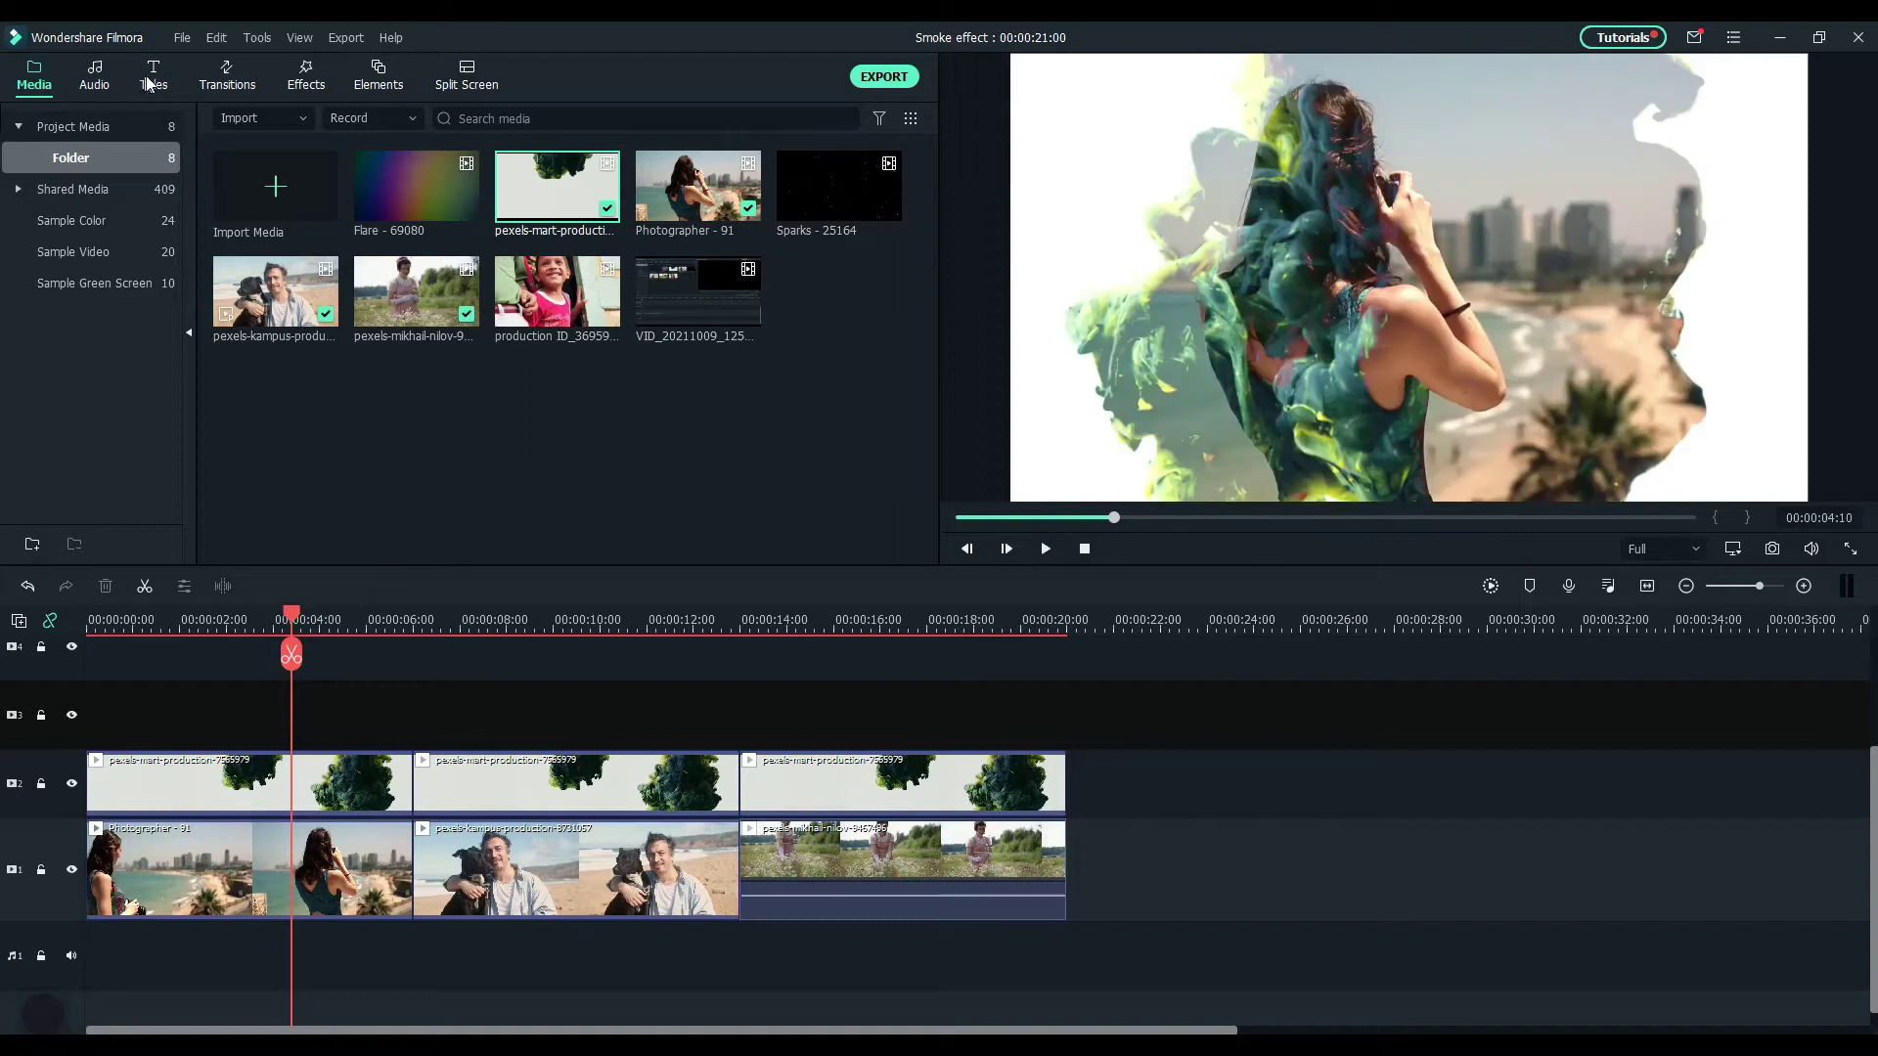
{"action": "left_click", "coordinate": [152, 75]}
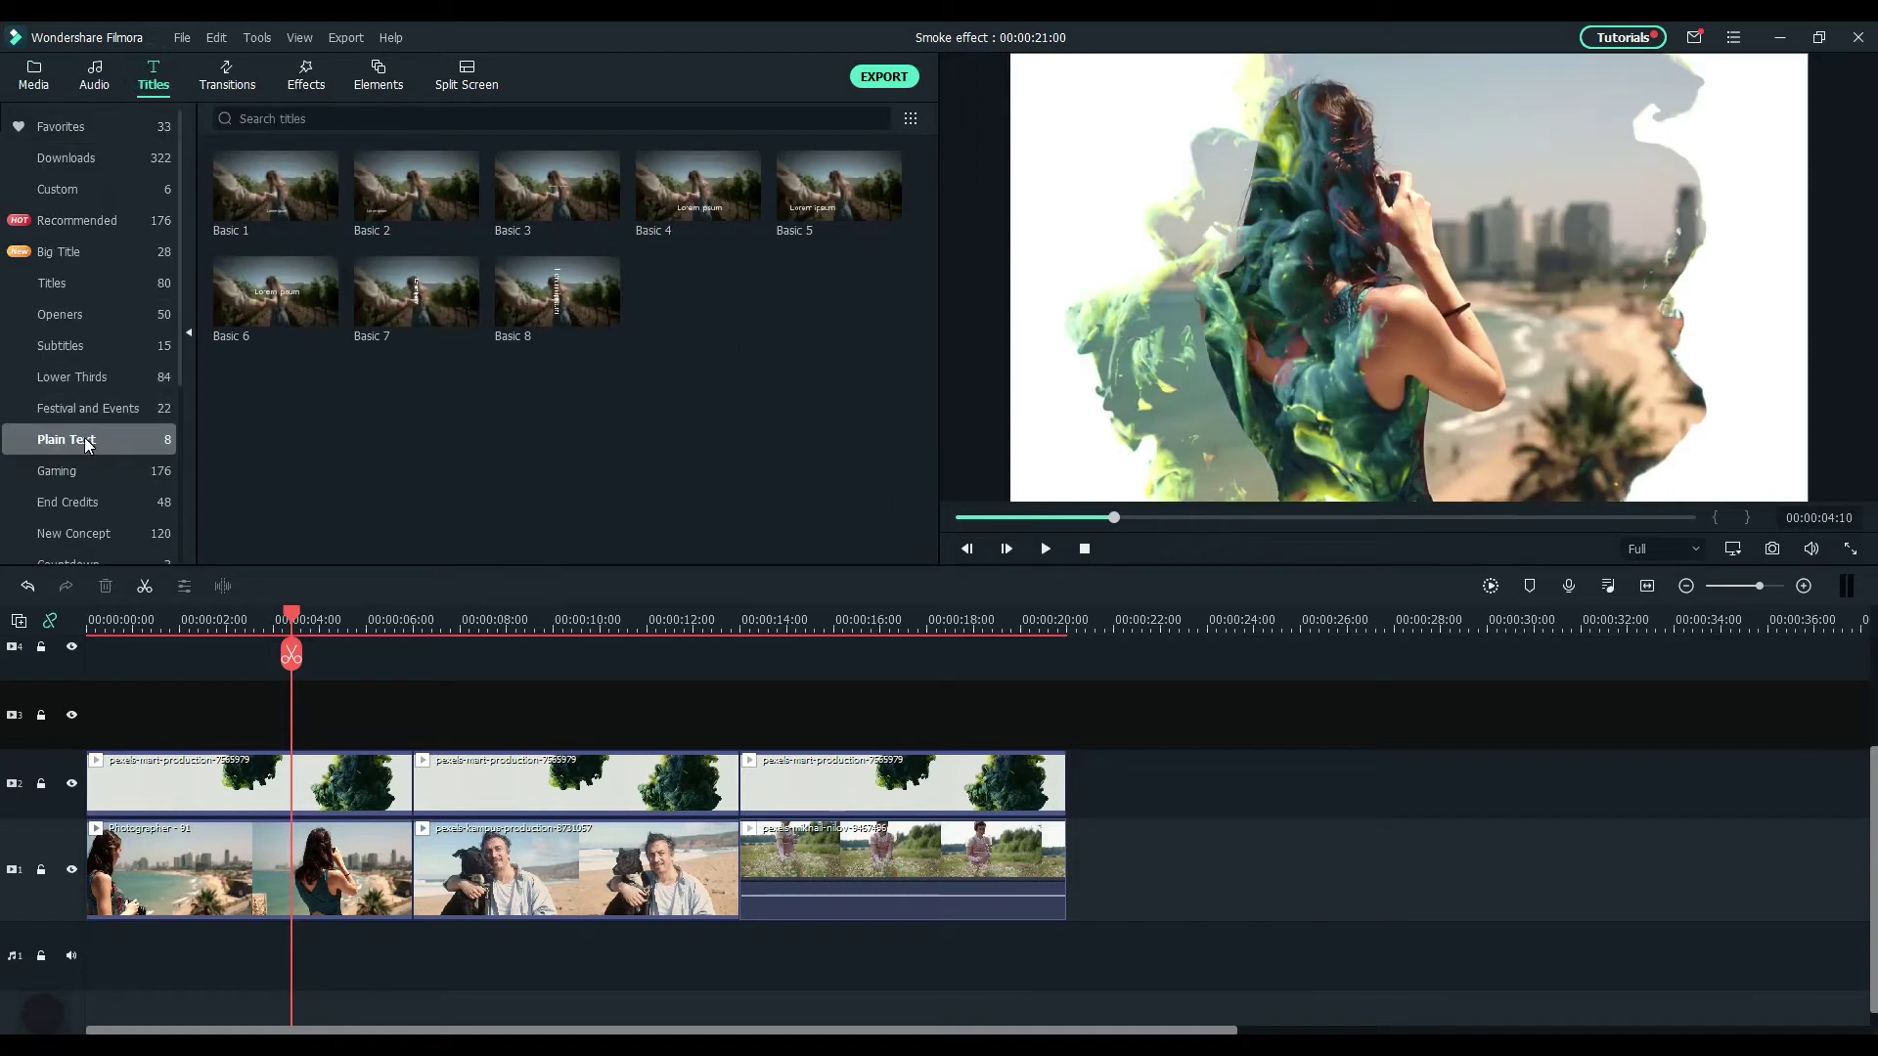
{"action": "left_click_drag", "start_coordinate": [685, 190], "coordinate": [229, 722]}
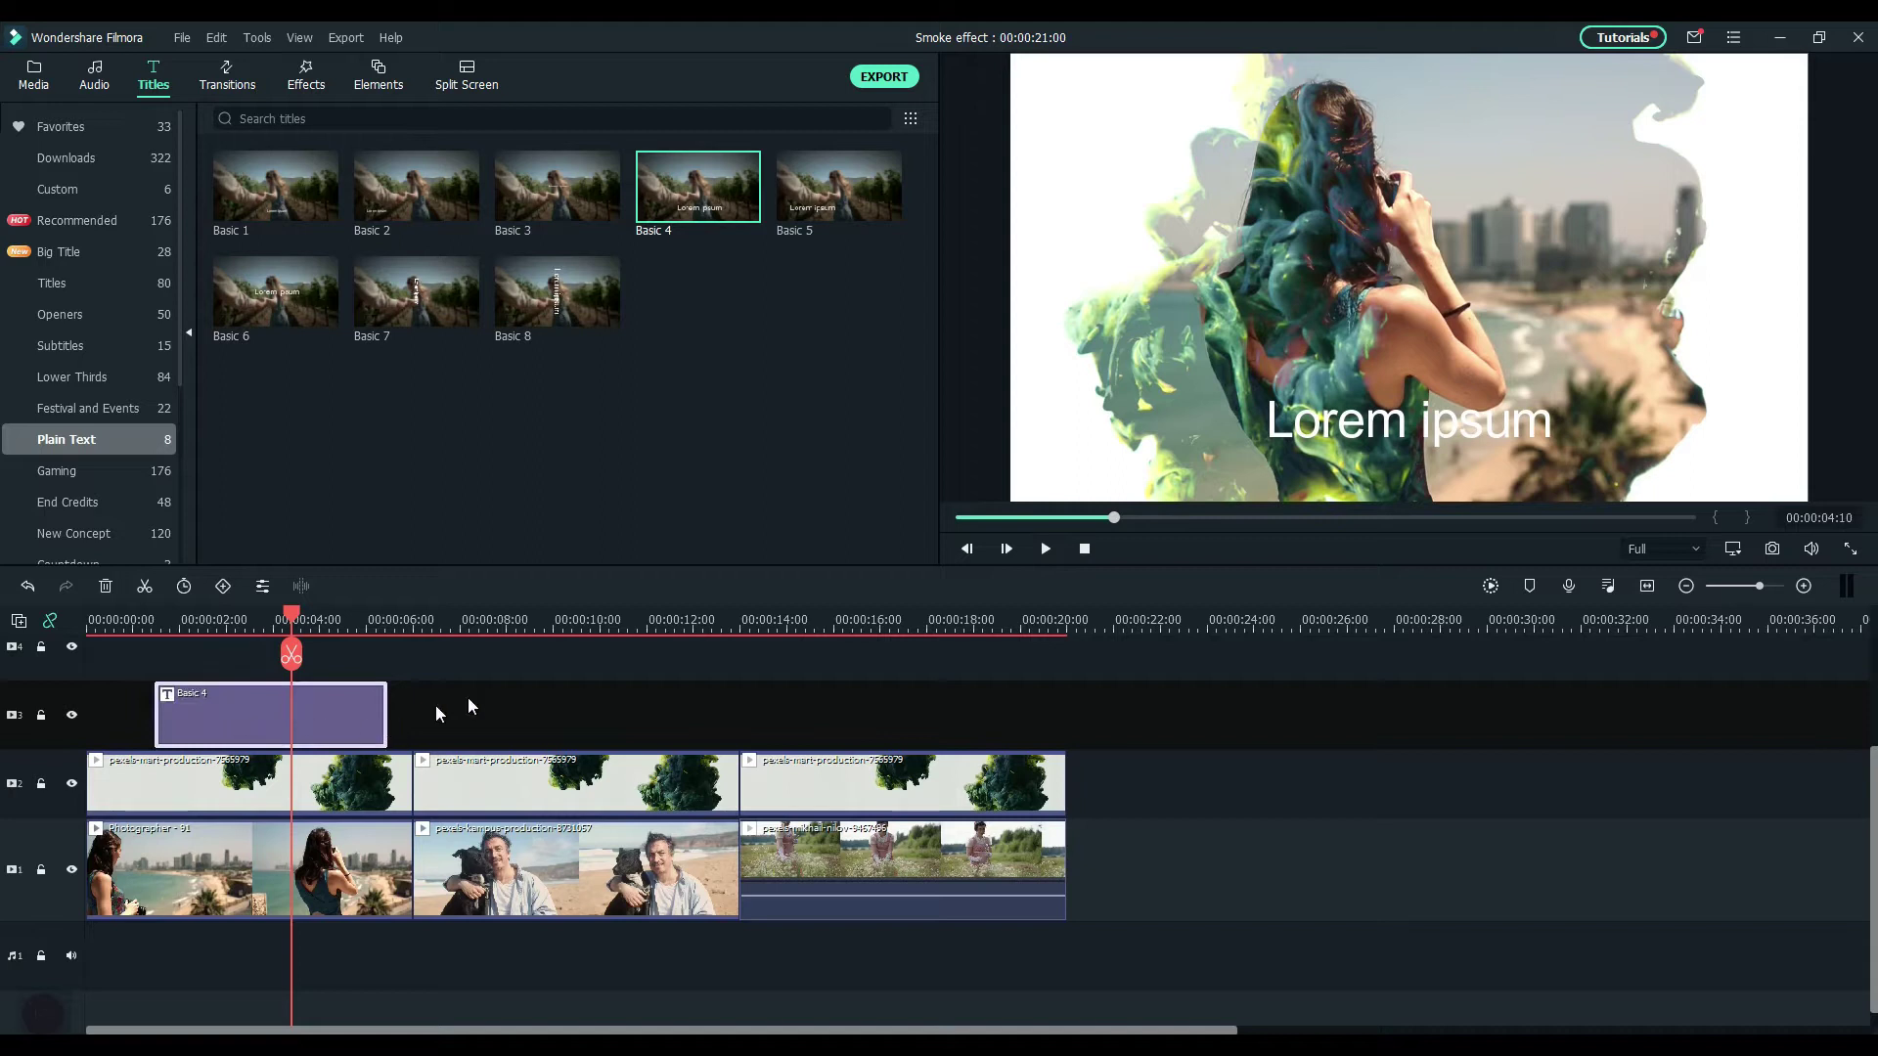
Open the Basic 4 title in the advanced editor, make its text black and move it up
{"action": "double_click", "coordinate": [235, 722]}
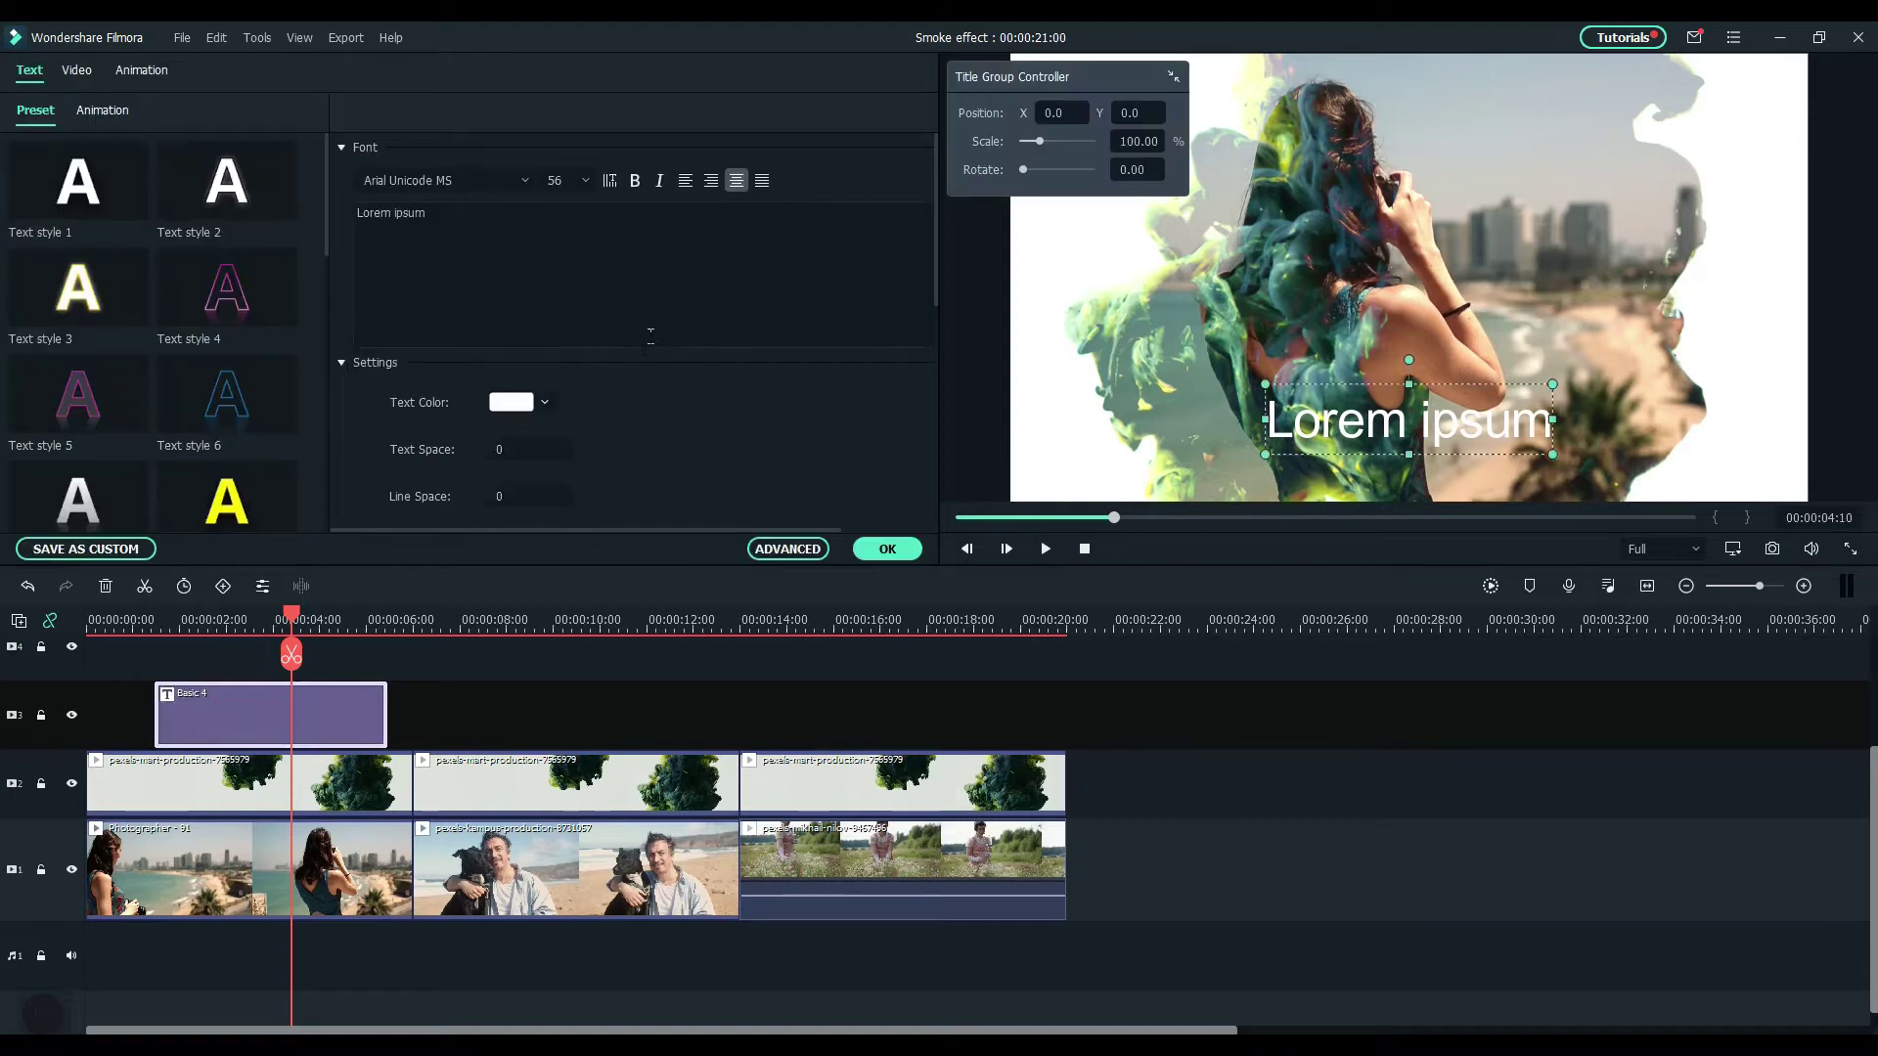
{"action": "left_click", "coordinate": [782, 550]}
{"action": "left_click_drag", "start_coordinate": [1072, 580], "coordinate": [986, 501]}
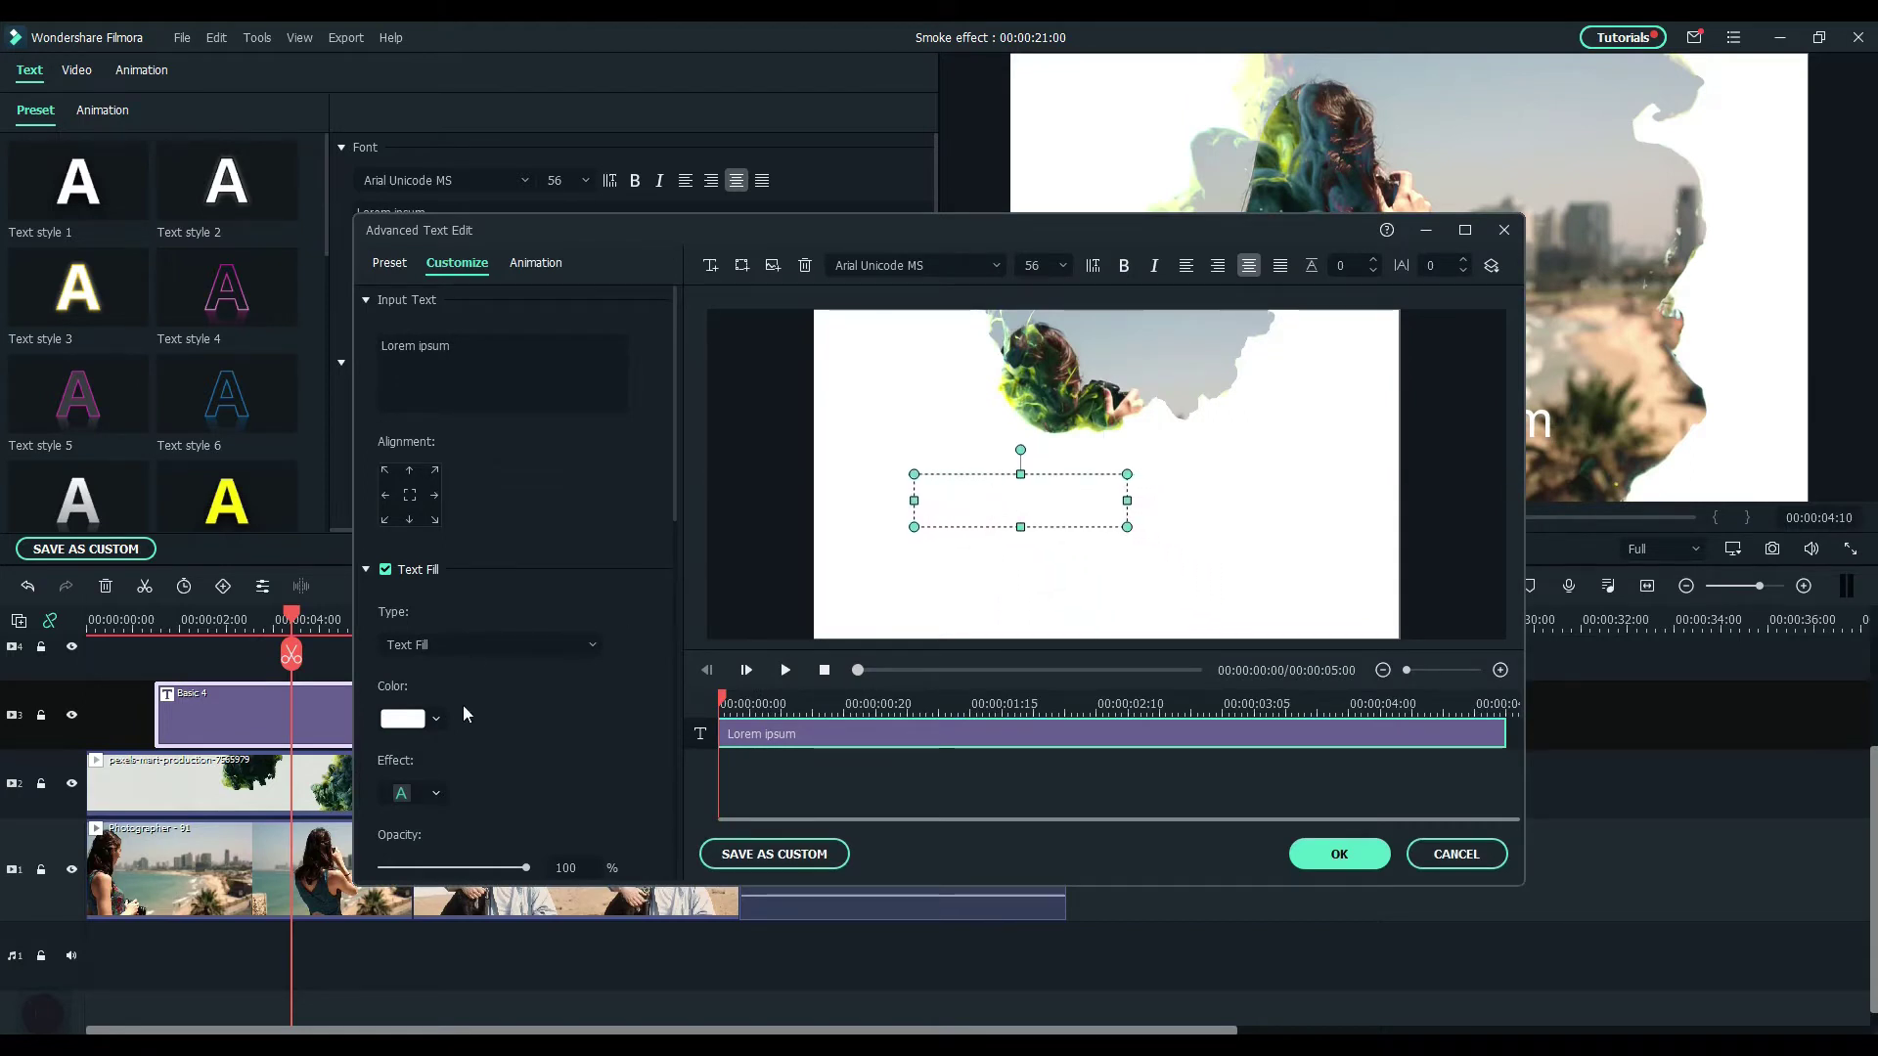
{"action": "left_click", "coordinate": [409, 721]}
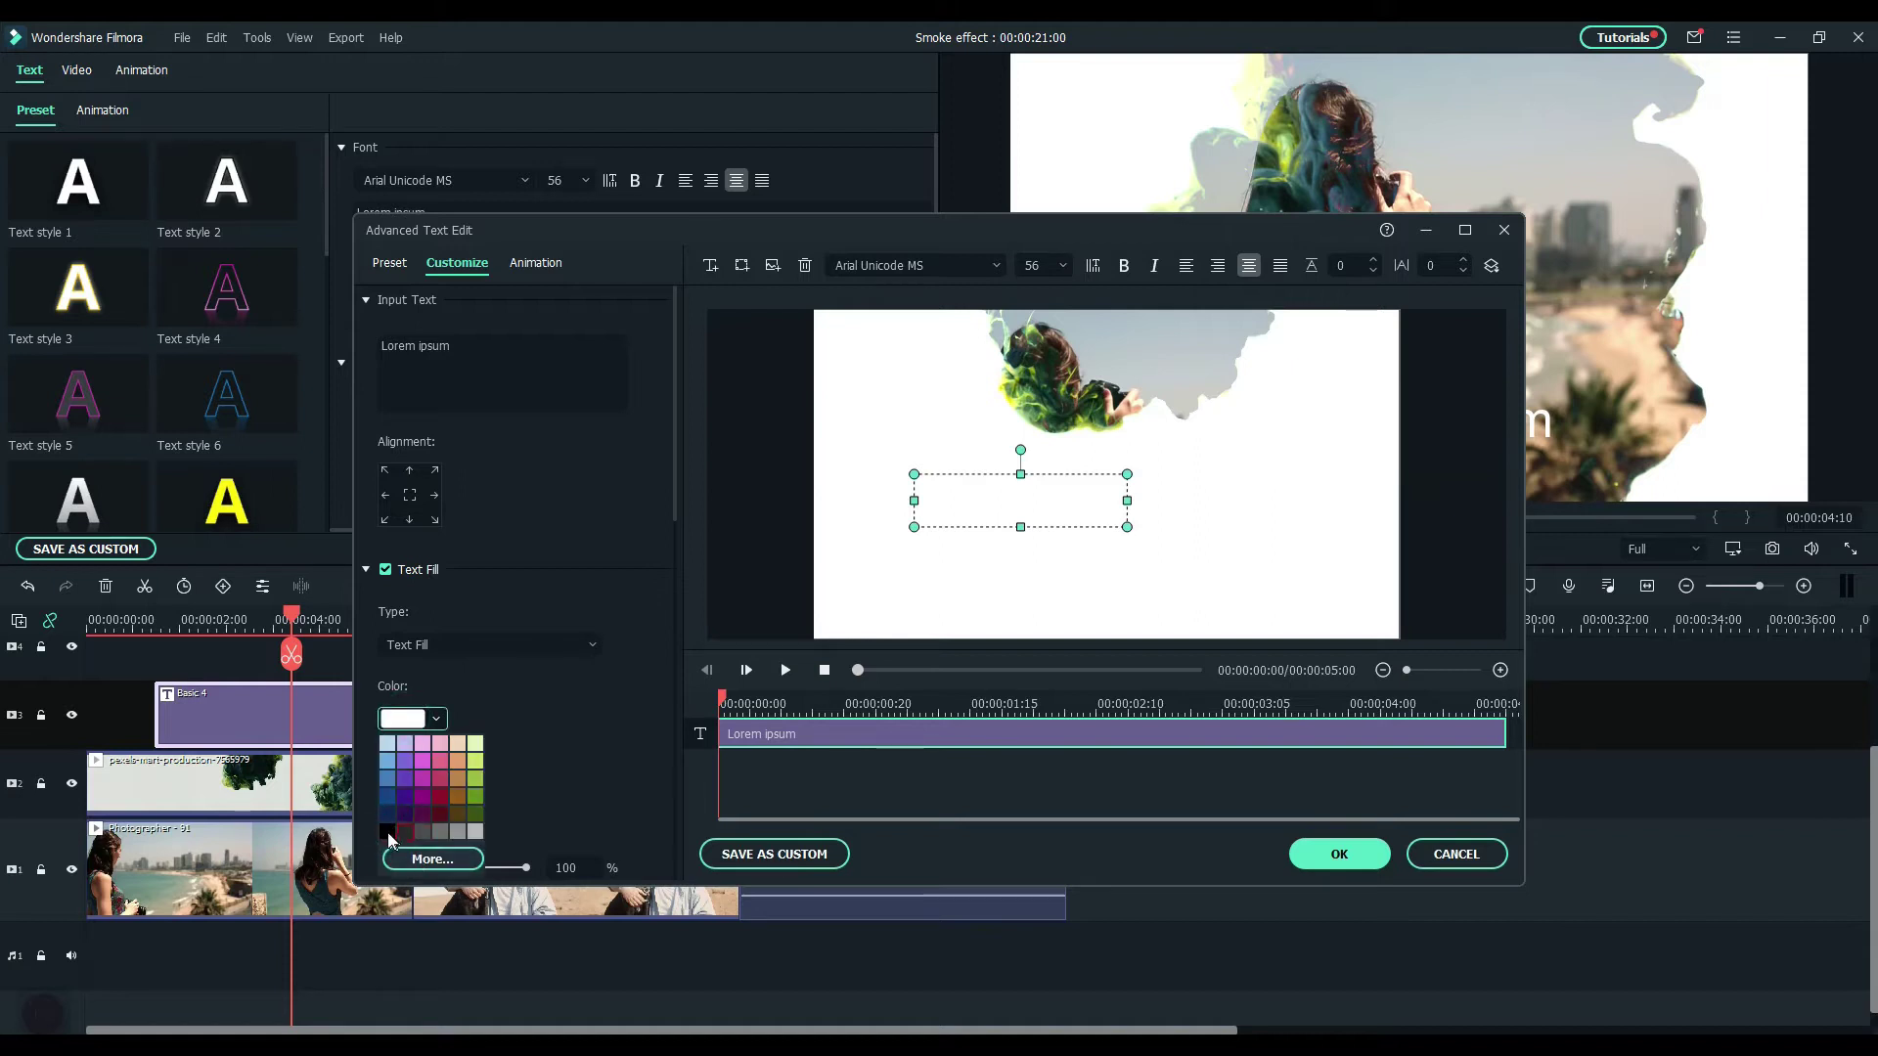
{"action": "left_click", "coordinate": [397, 833]}
{"action": "left_click_drag", "start_coordinate": [987, 503], "coordinate": [988, 478]}
Change the title text to 'Smoke Effect' in italic Impact, slightly smaller
{"action": "left_click_drag", "start_coordinate": [483, 348], "coordinate": [368, 354]}
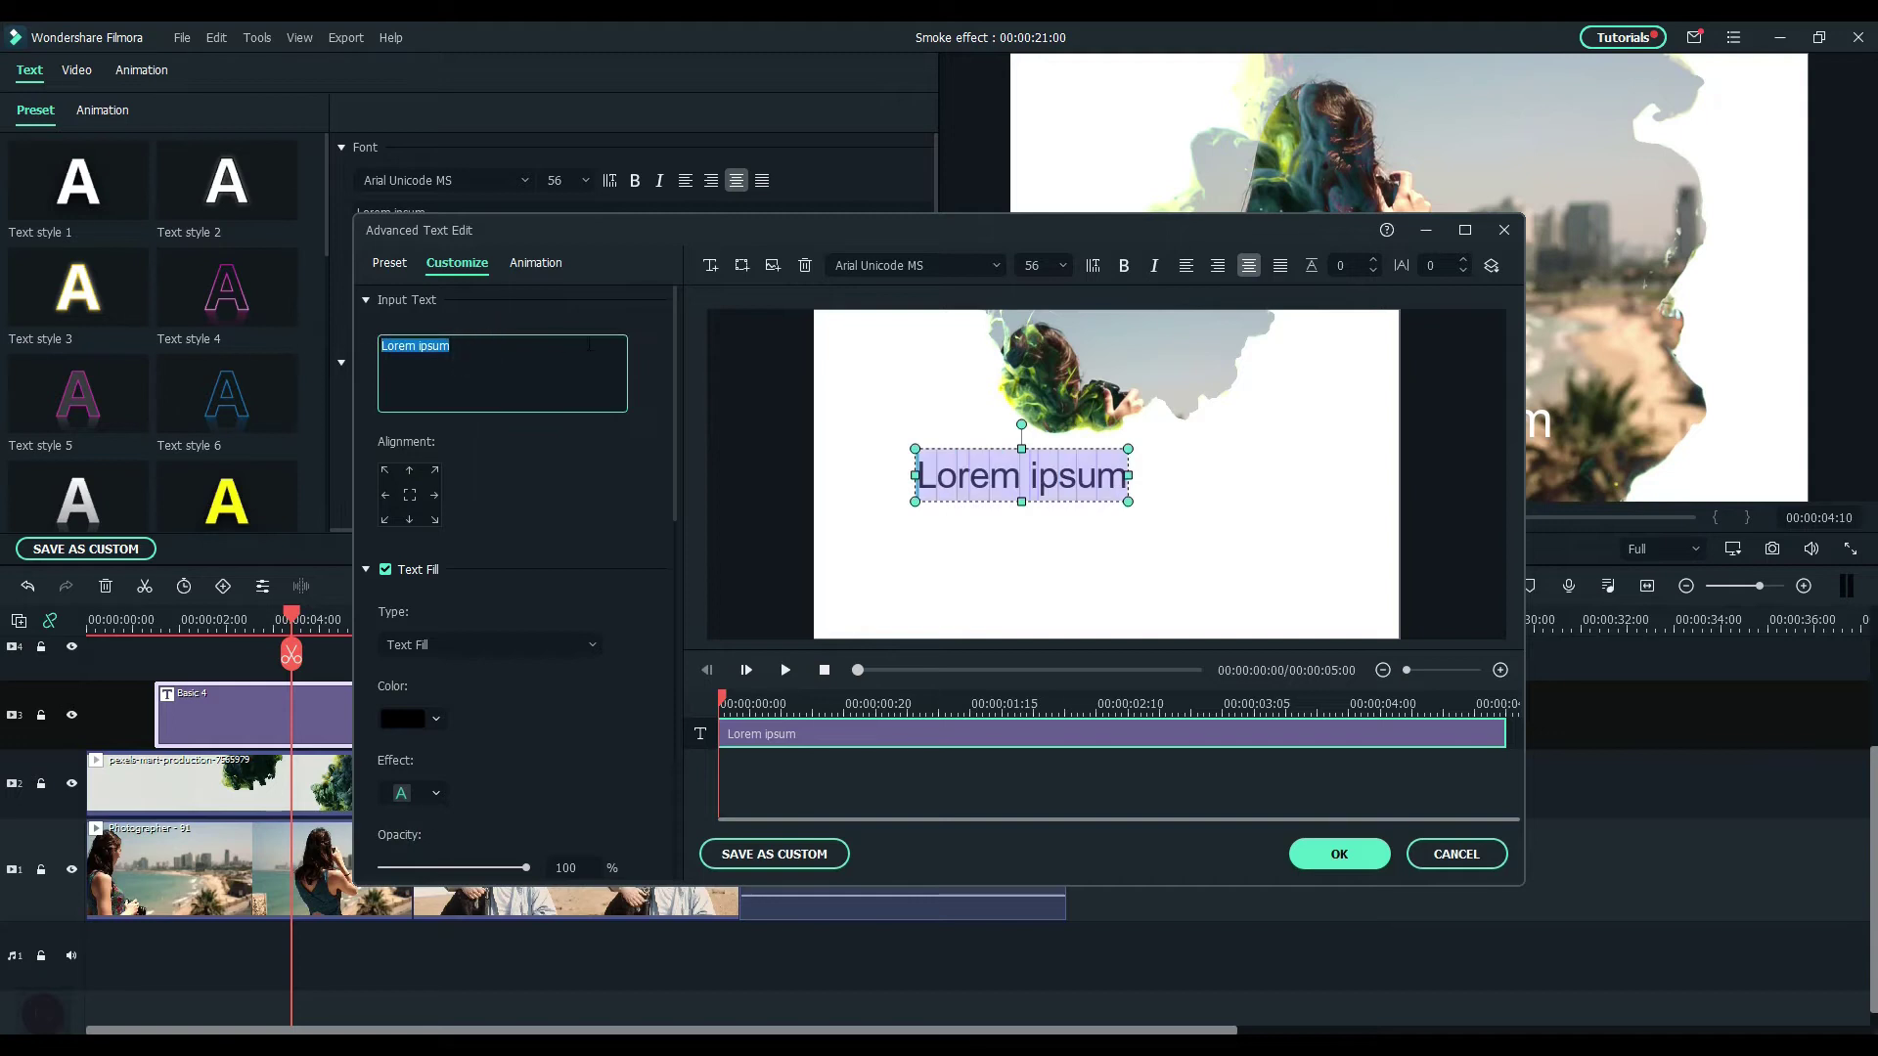
{"action": "type", "text": "Smoke"}
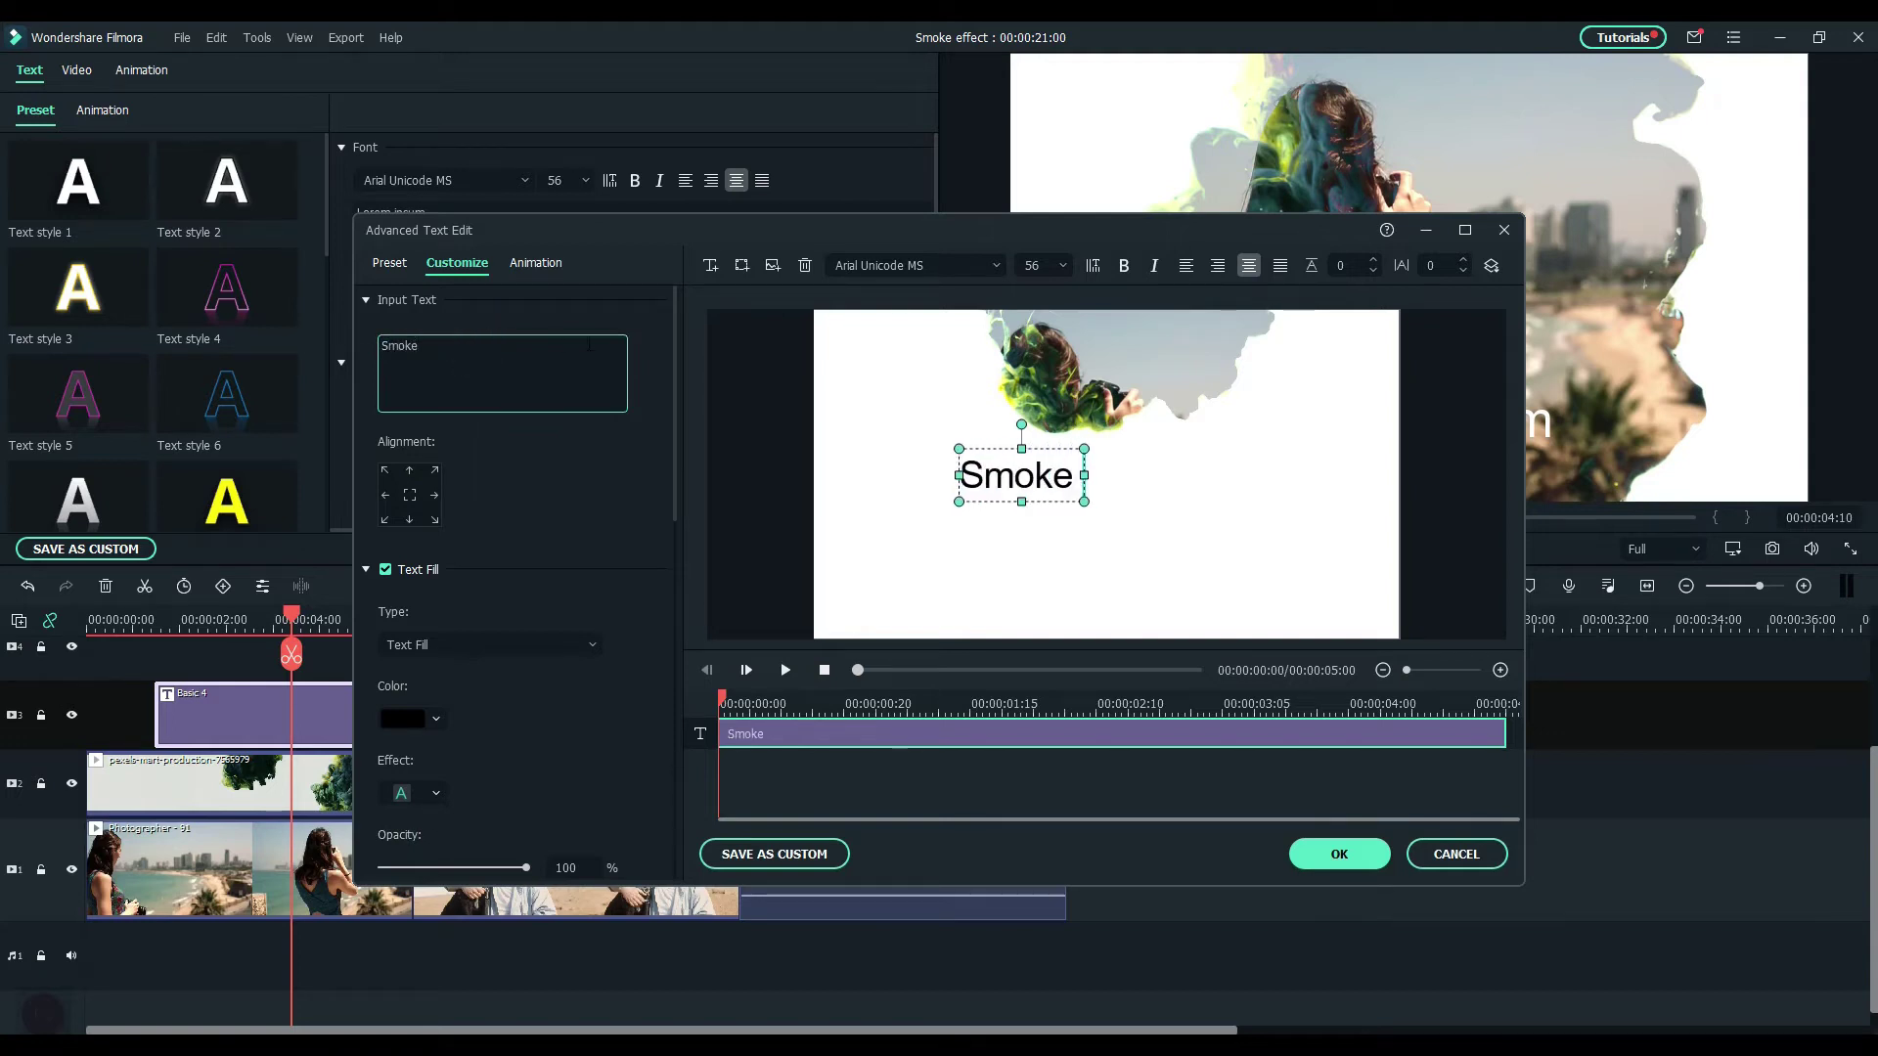
{"action": "type", "text": " Effect"}
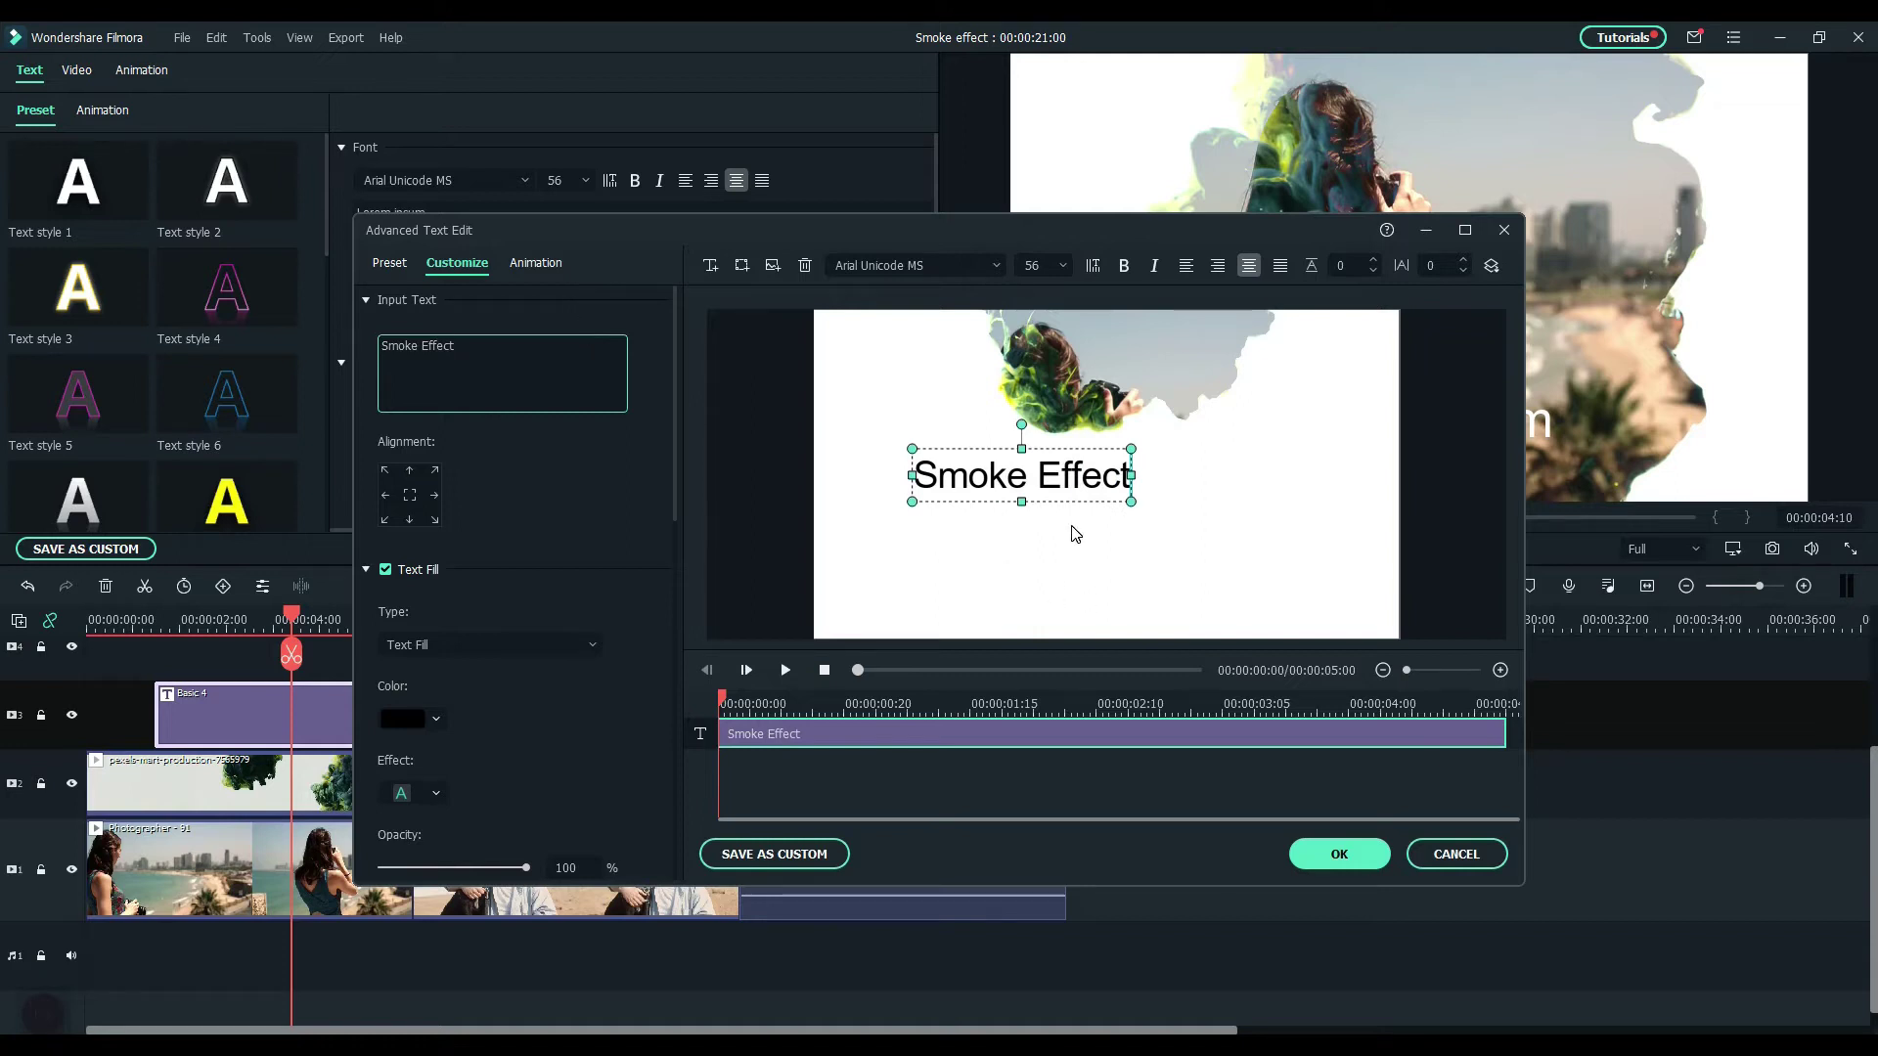
{"action": "left_click", "coordinate": [981, 265]}
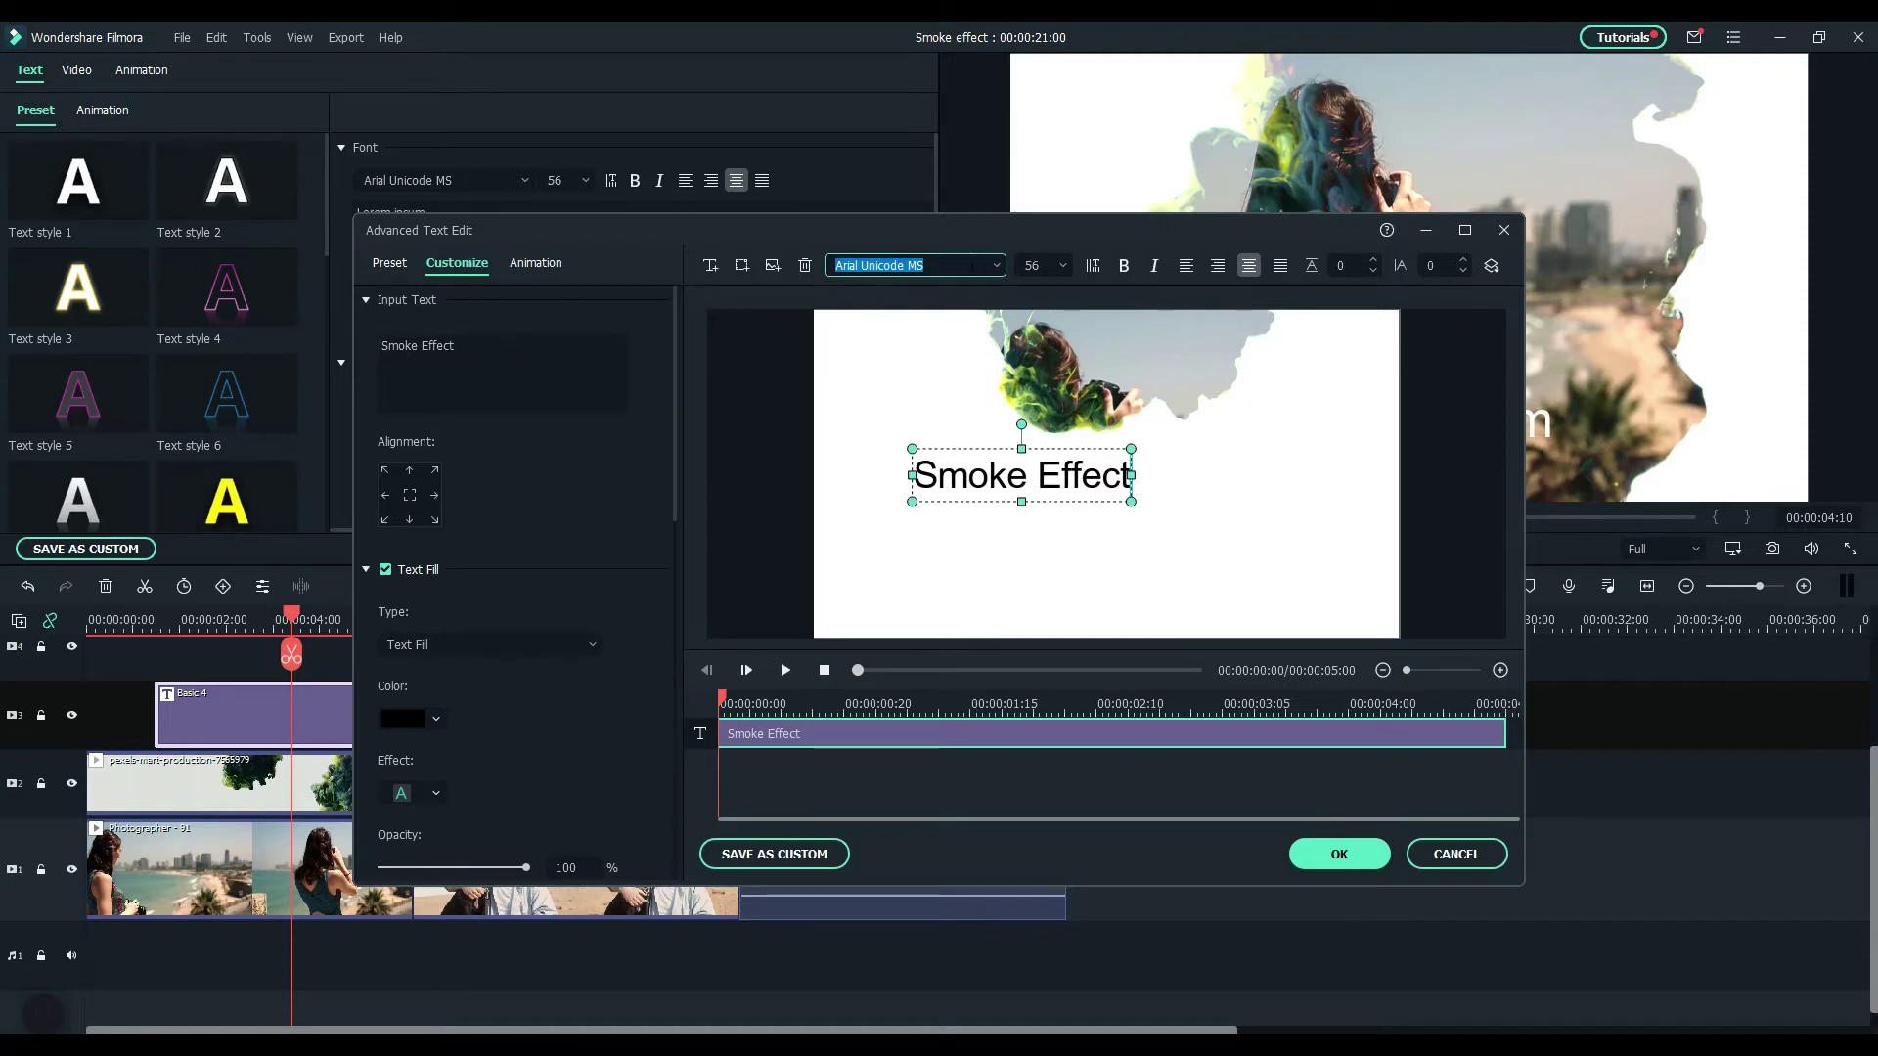
{"action": "type", "text": "impact"}
{"action": "key", "text": "Return"}
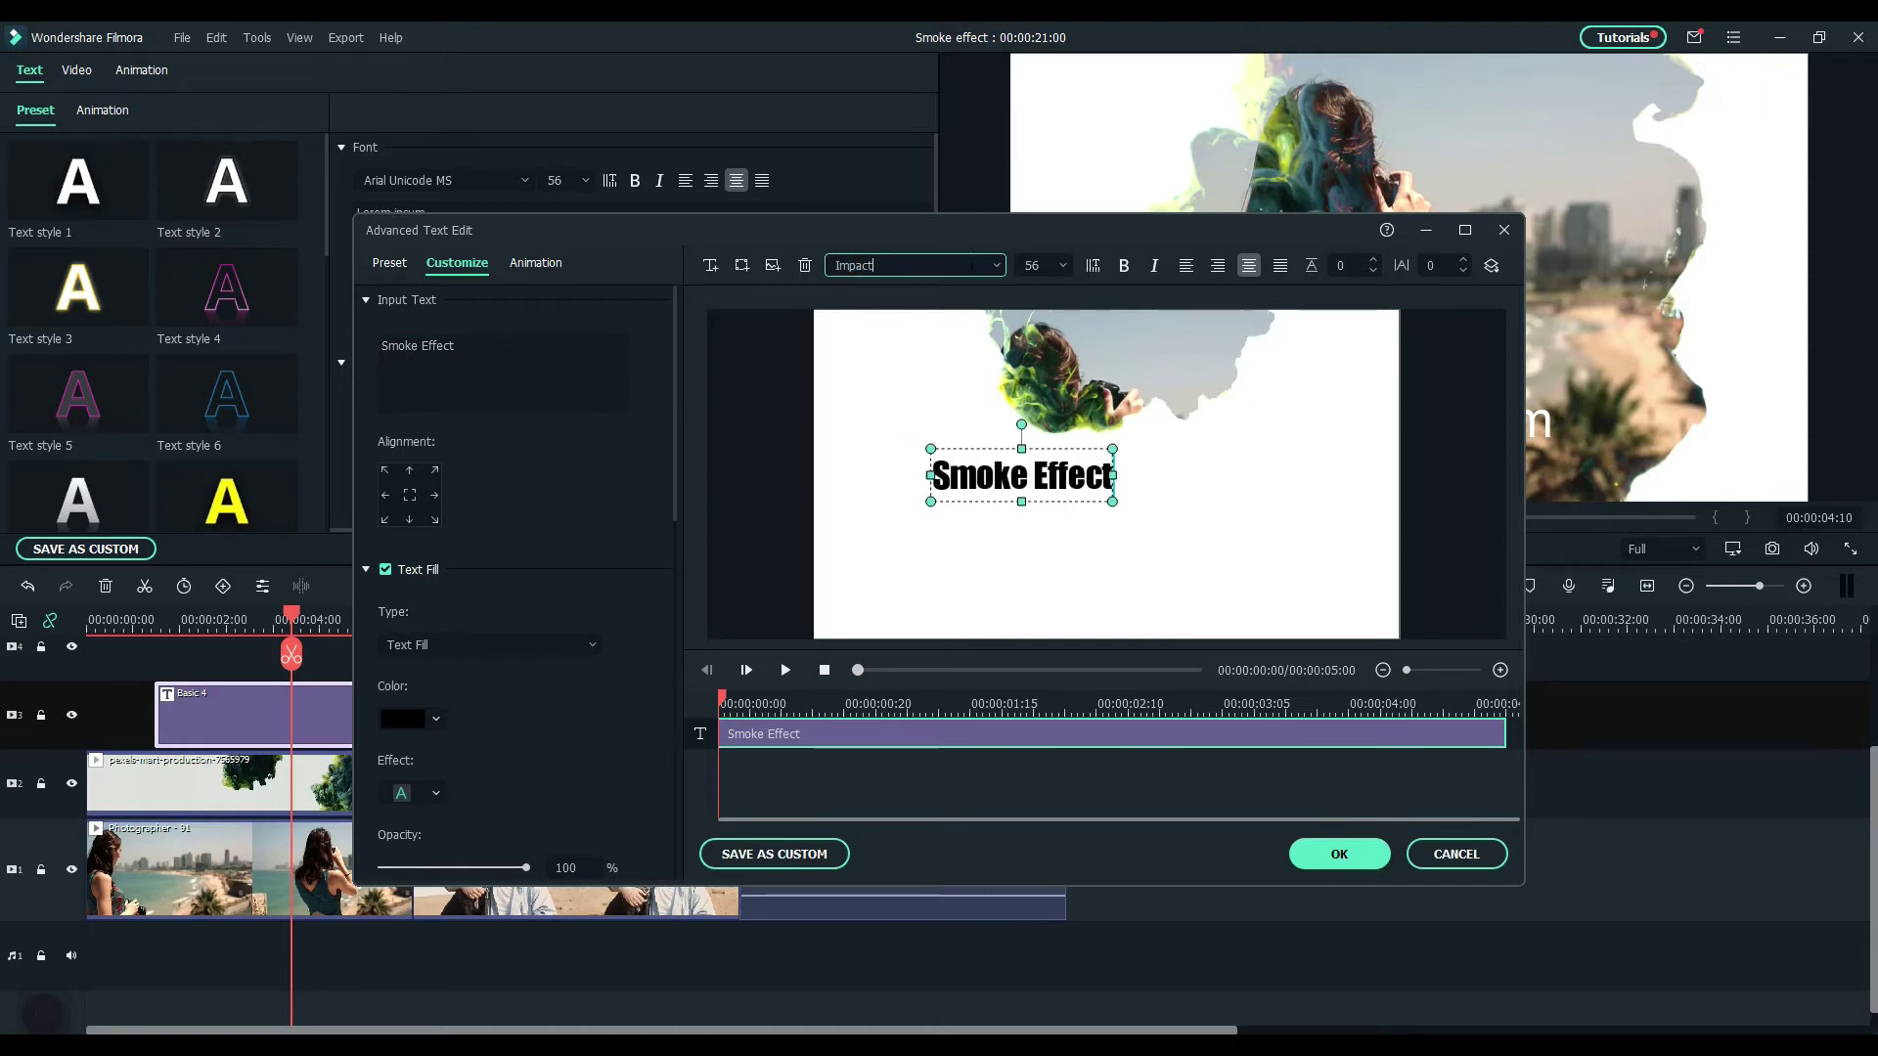
{"action": "left_click", "coordinate": [1154, 265]}
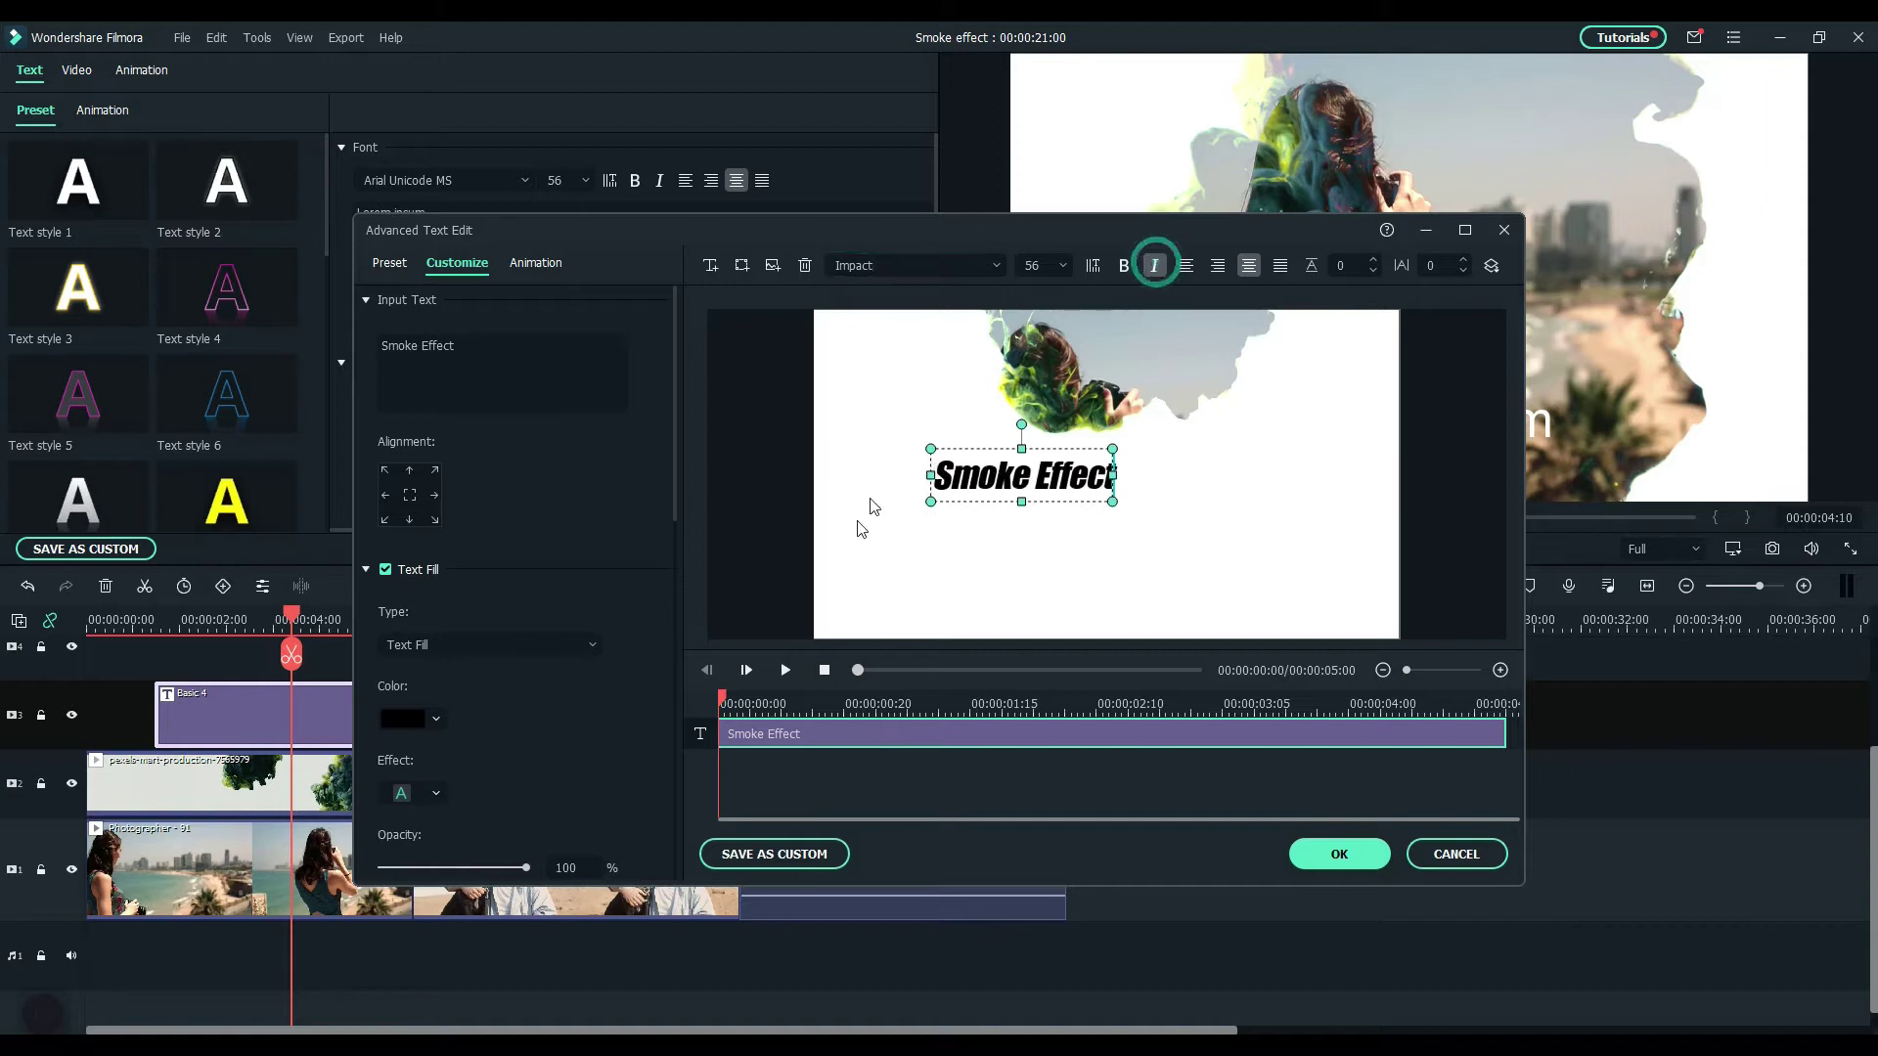
{"action": "left_click_drag", "start_coordinate": [1113, 450], "coordinate": [1098, 458]}
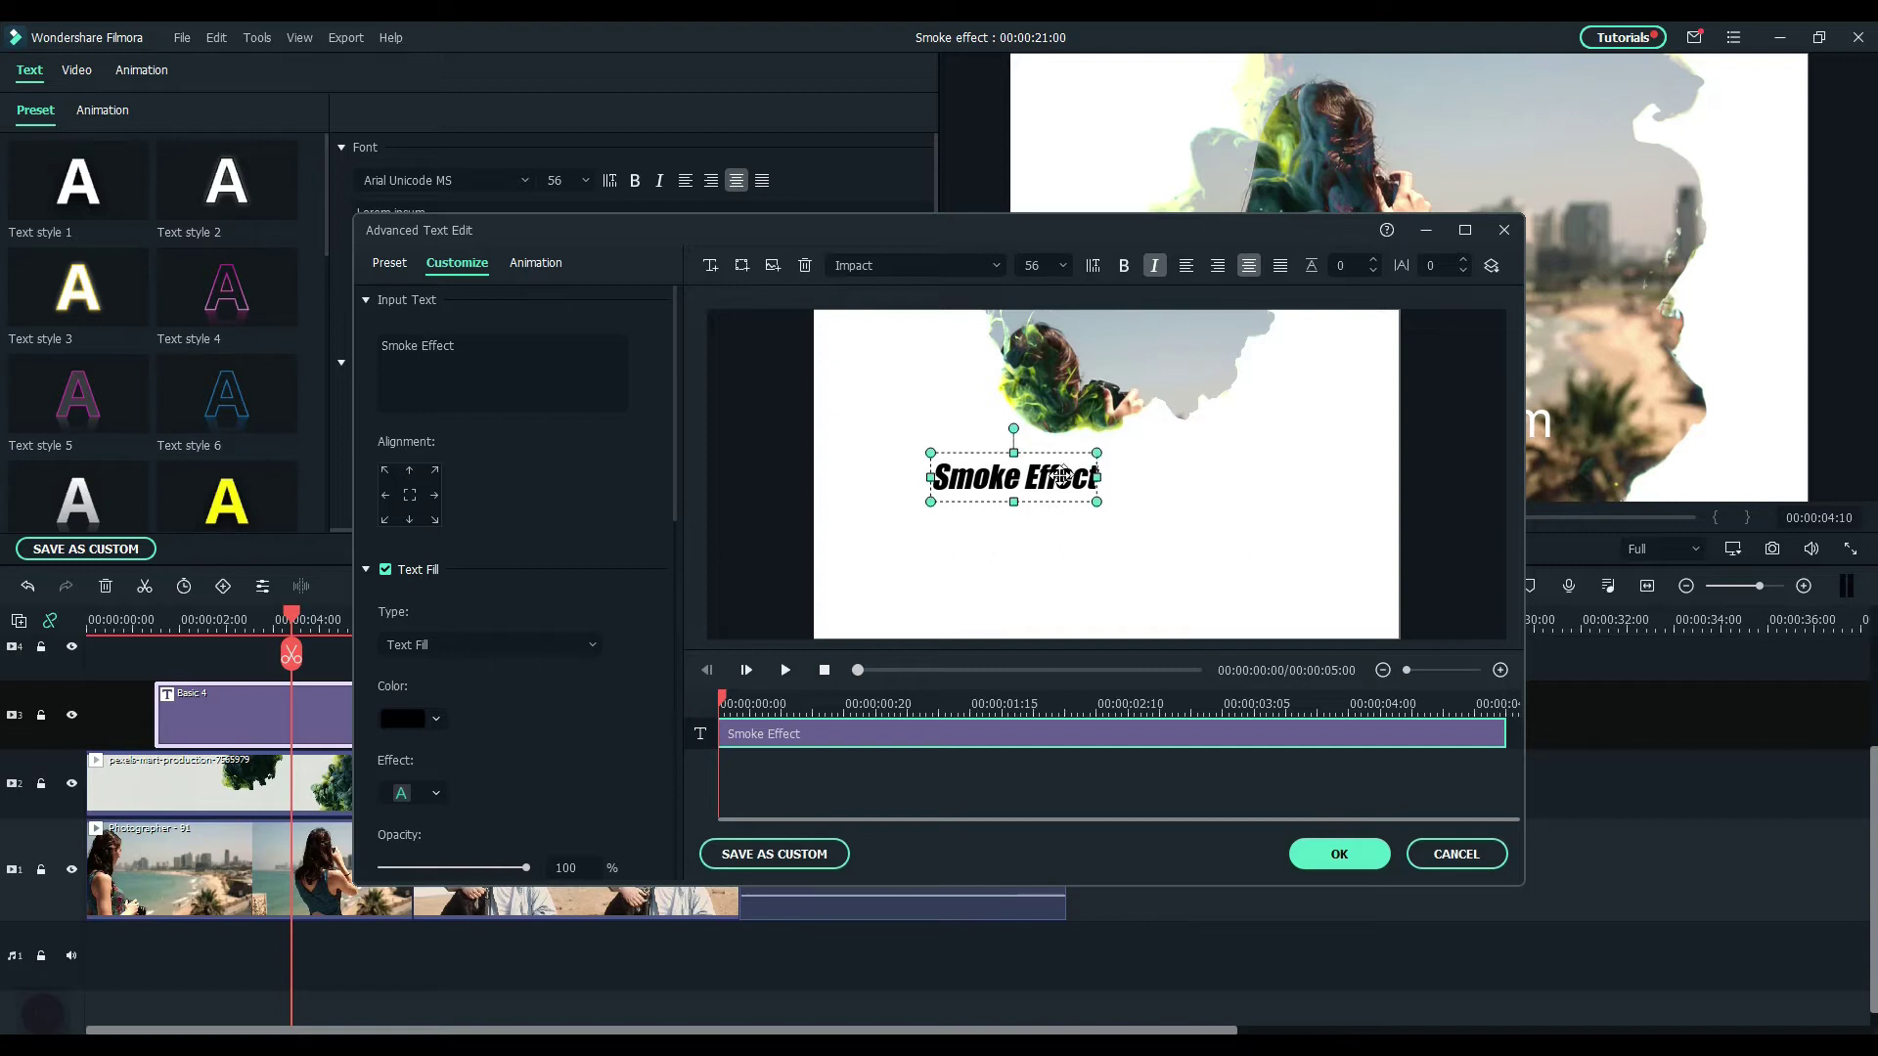
Add a 'Filmora 10' text layer below Smoke Effect at font size 90 with an enlarged box
{"action": "left_click", "coordinate": [711, 265]}
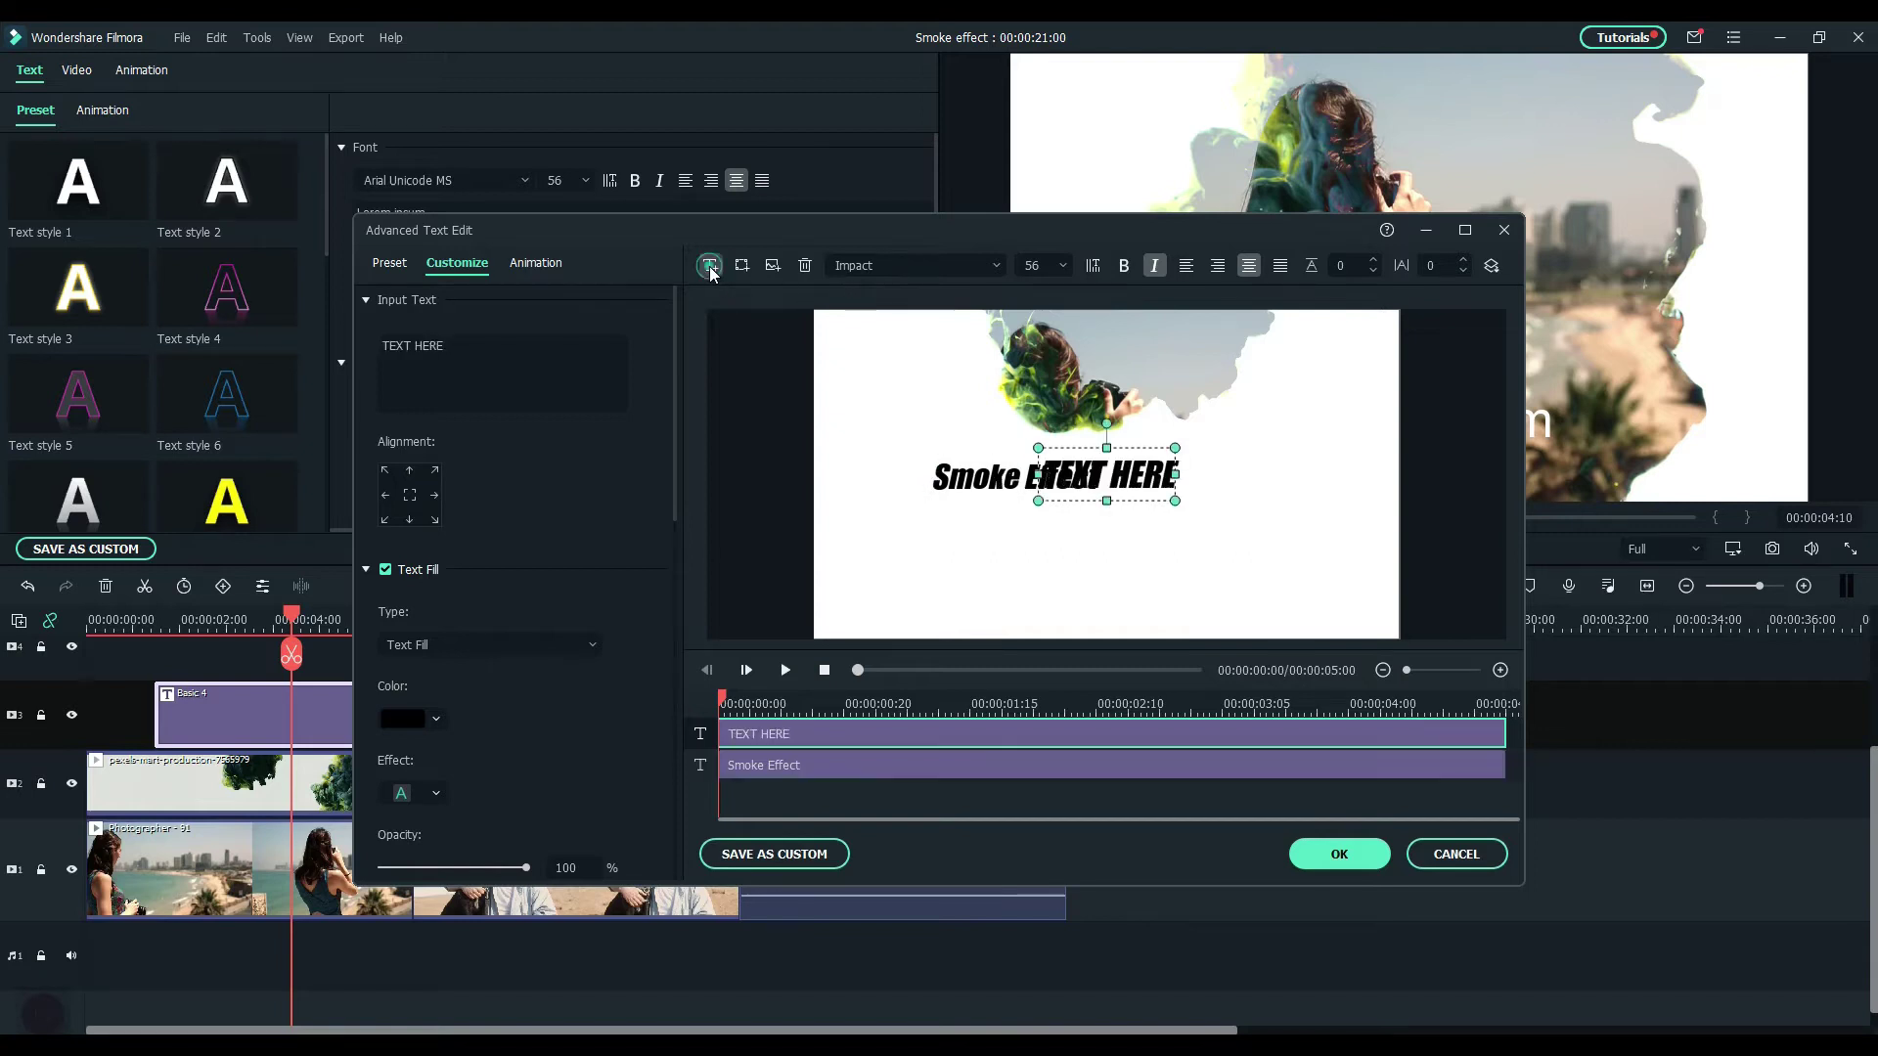
{"action": "left_click_drag", "start_coordinate": [1091, 482], "coordinate": [996, 531]}
{"action": "triple_click", "coordinate": [477, 346]}
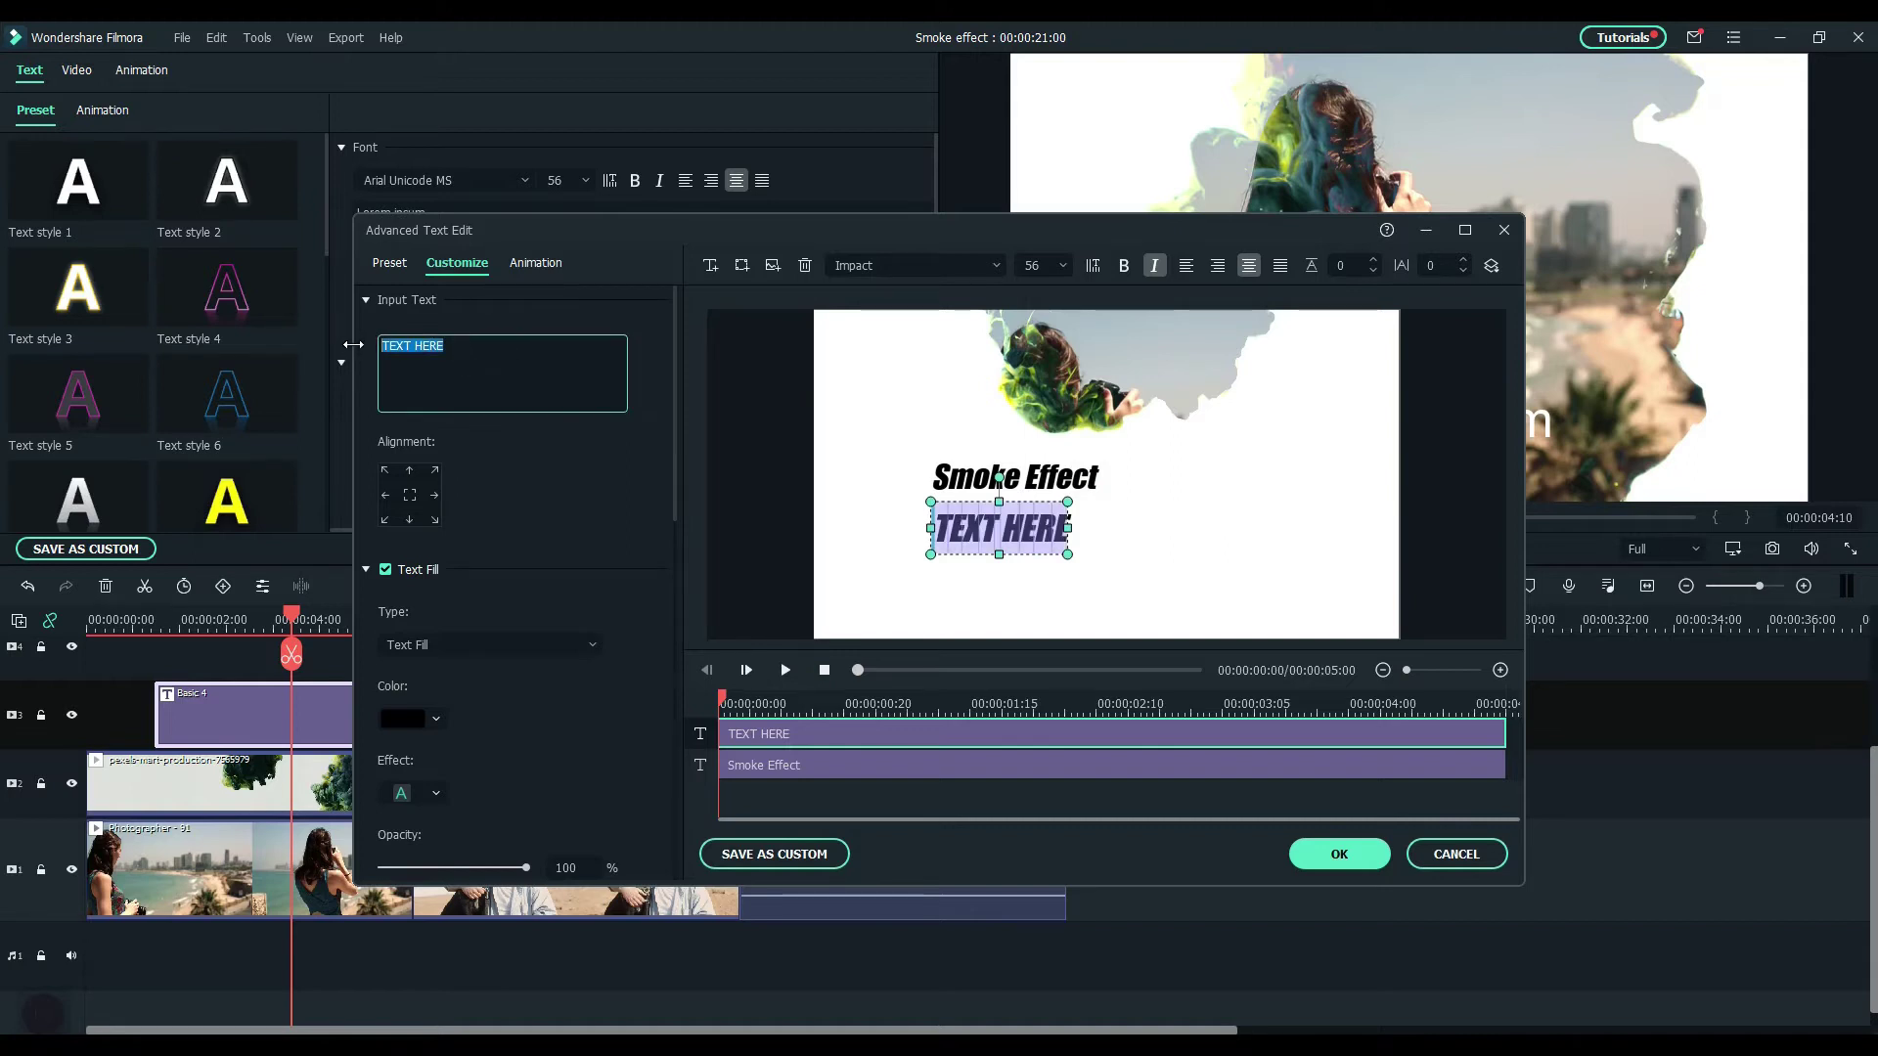
{"action": "type", "text": "Filmo"}
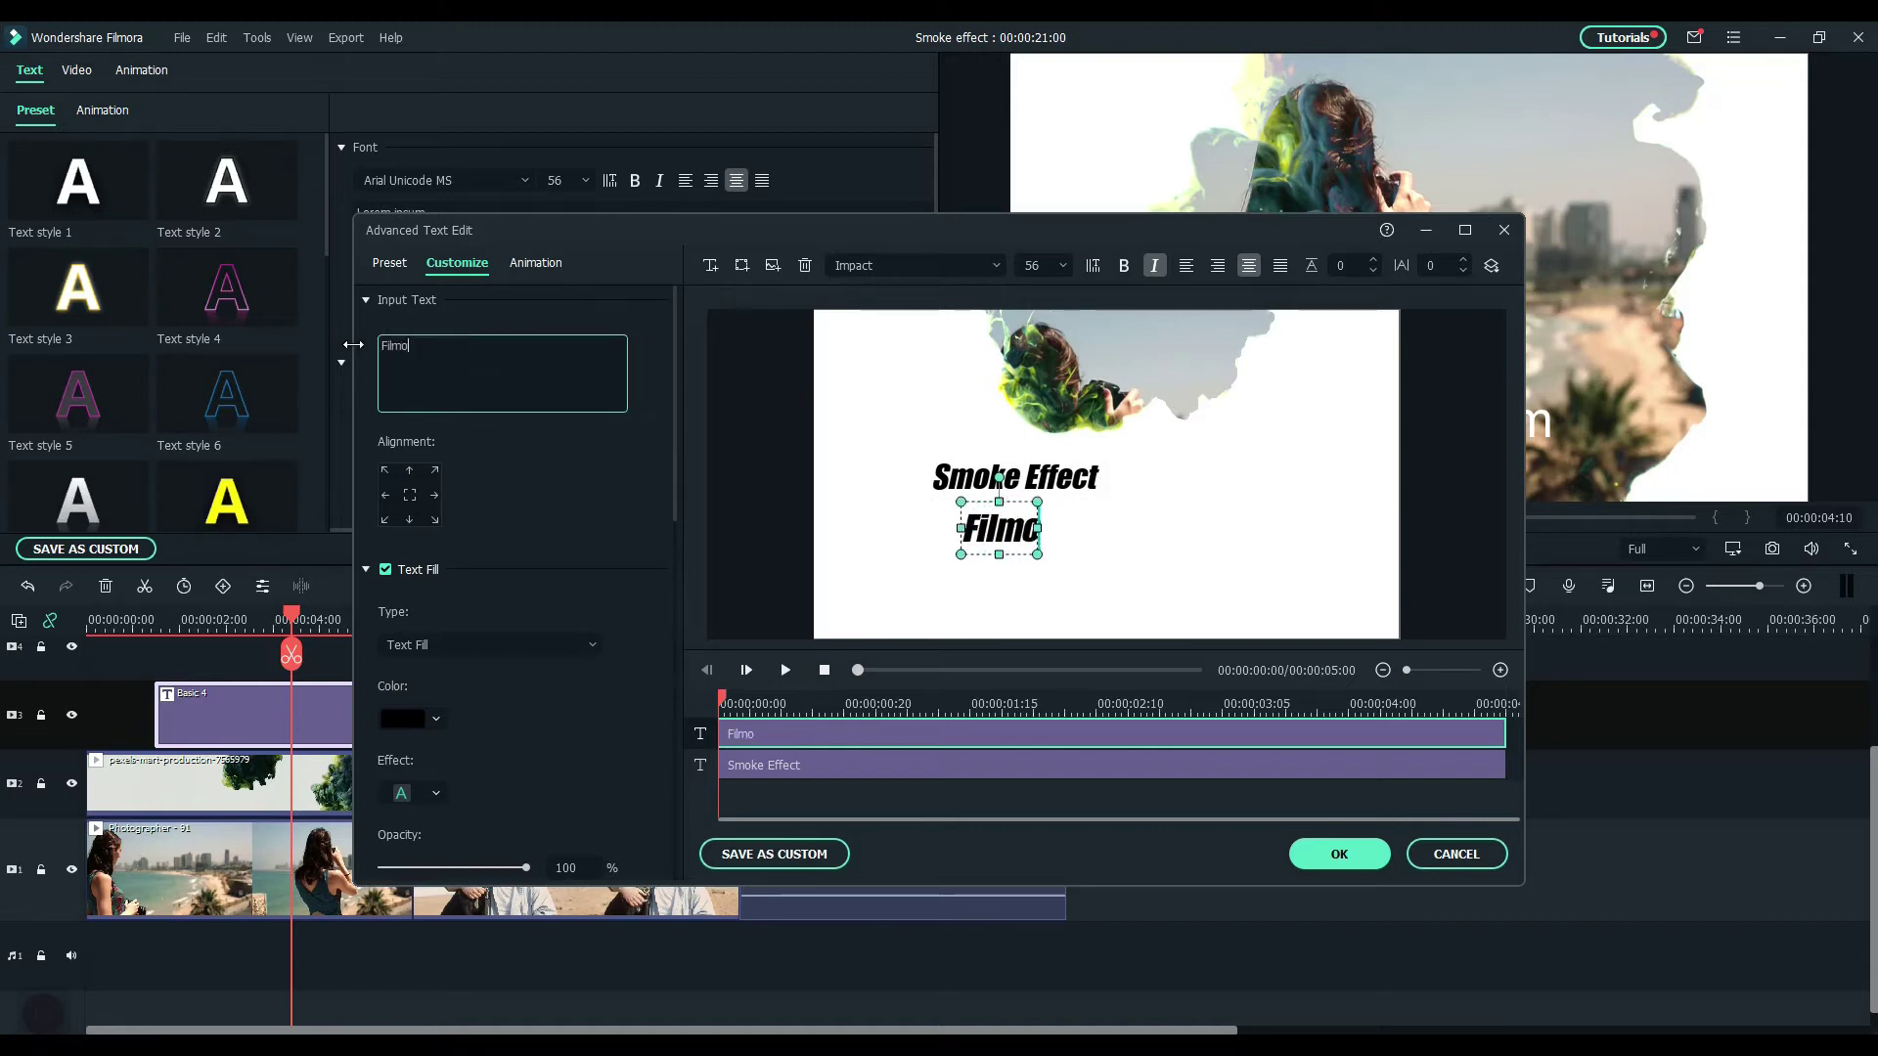
{"action": "type", "text": "ra 10"}
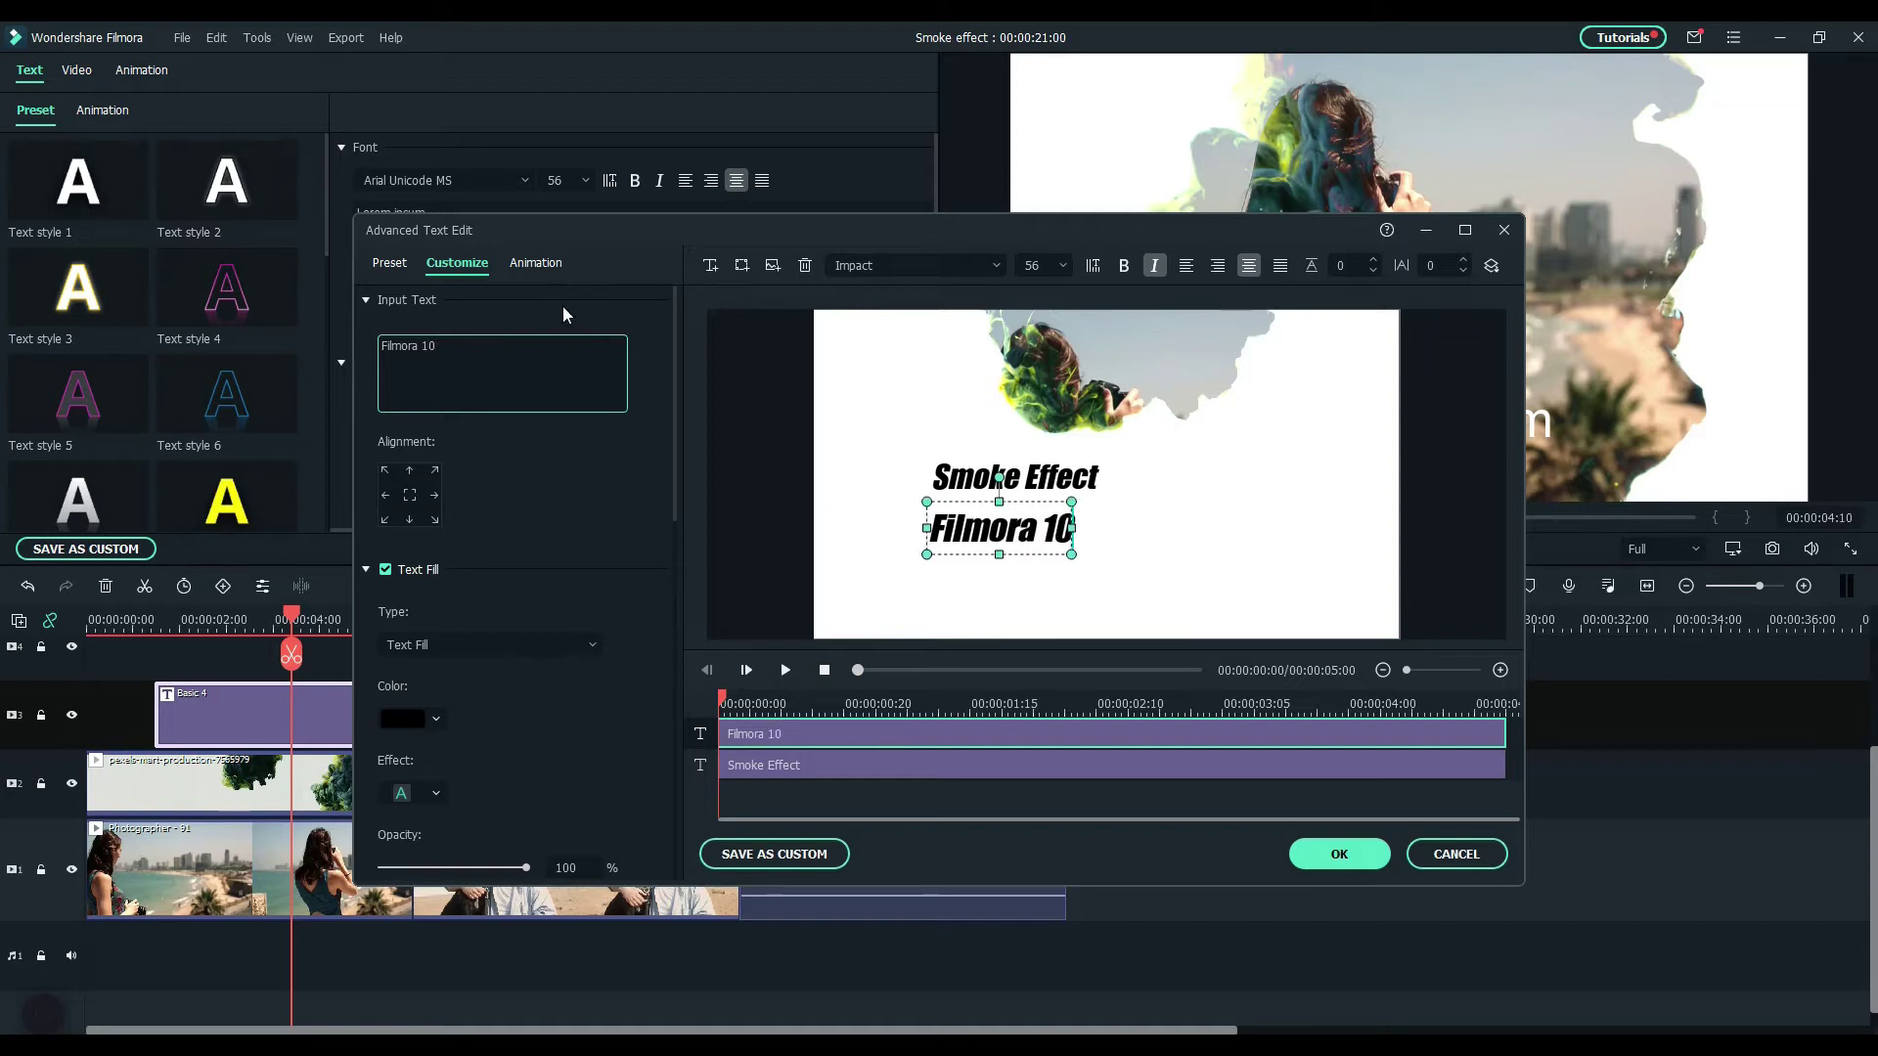
{"action": "left_click", "coordinate": [1070, 527]}
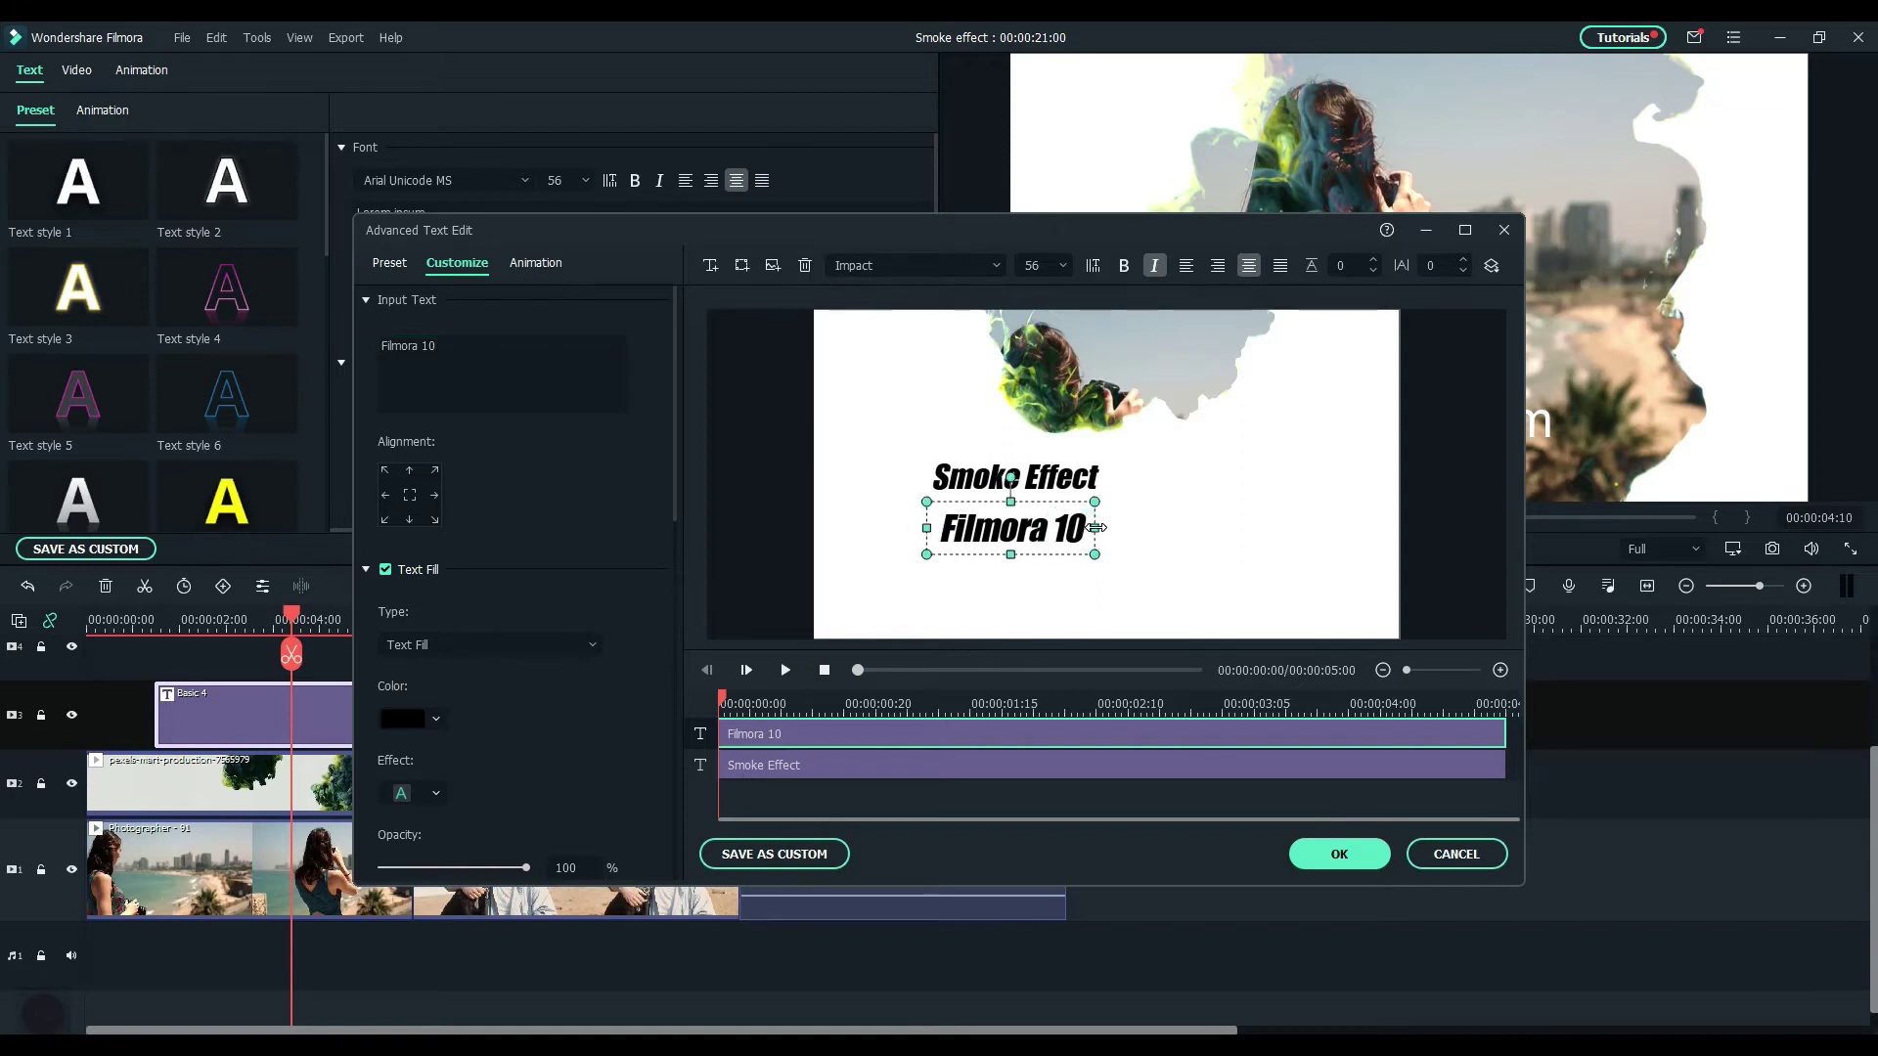
{"action": "left_click", "coordinate": [1064, 266]}
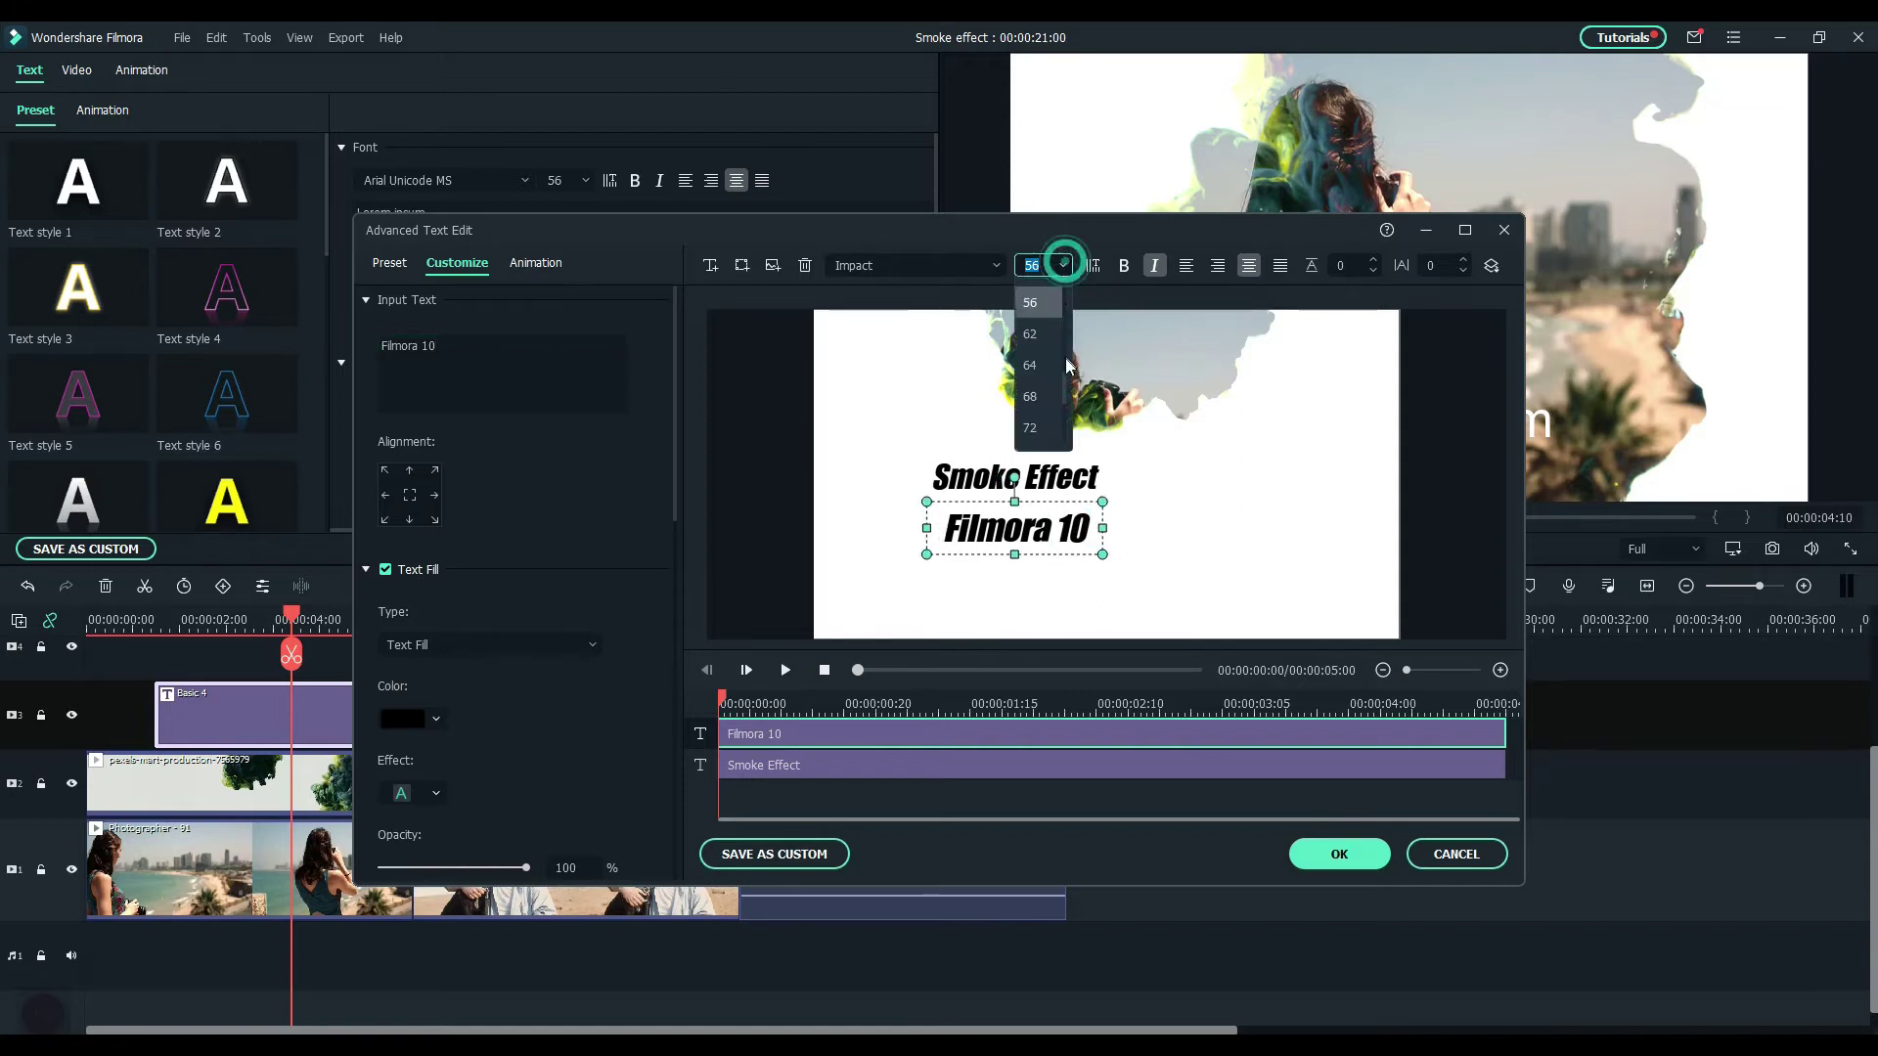
{"action": "left_click", "coordinate": [1042, 442]}
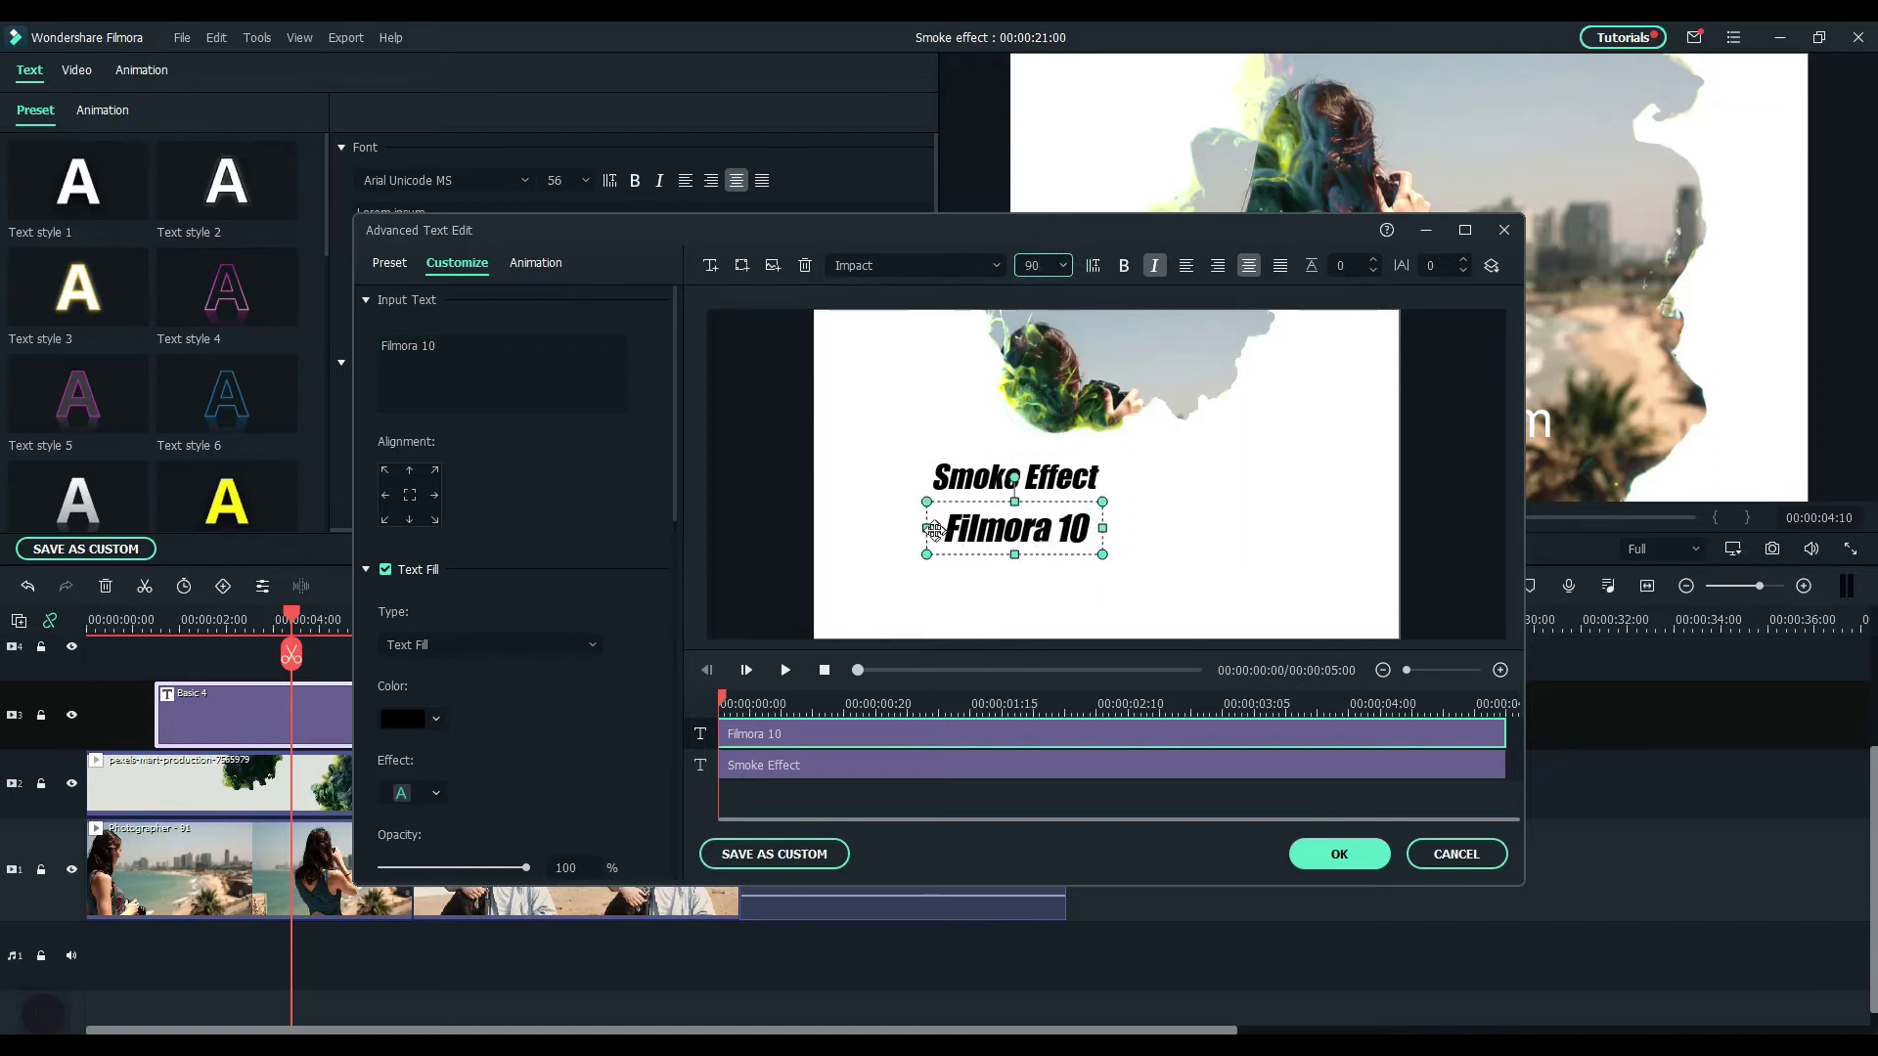
{"action": "left_click_drag", "start_coordinate": [926, 528], "coordinate": [892, 529]}
{"action": "left_click_drag", "start_coordinate": [997, 552], "coordinate": [996, 576]}
{"action": "left_click_drag", "start_coordinate": [977, 489], "coordinate": [974, 491]}
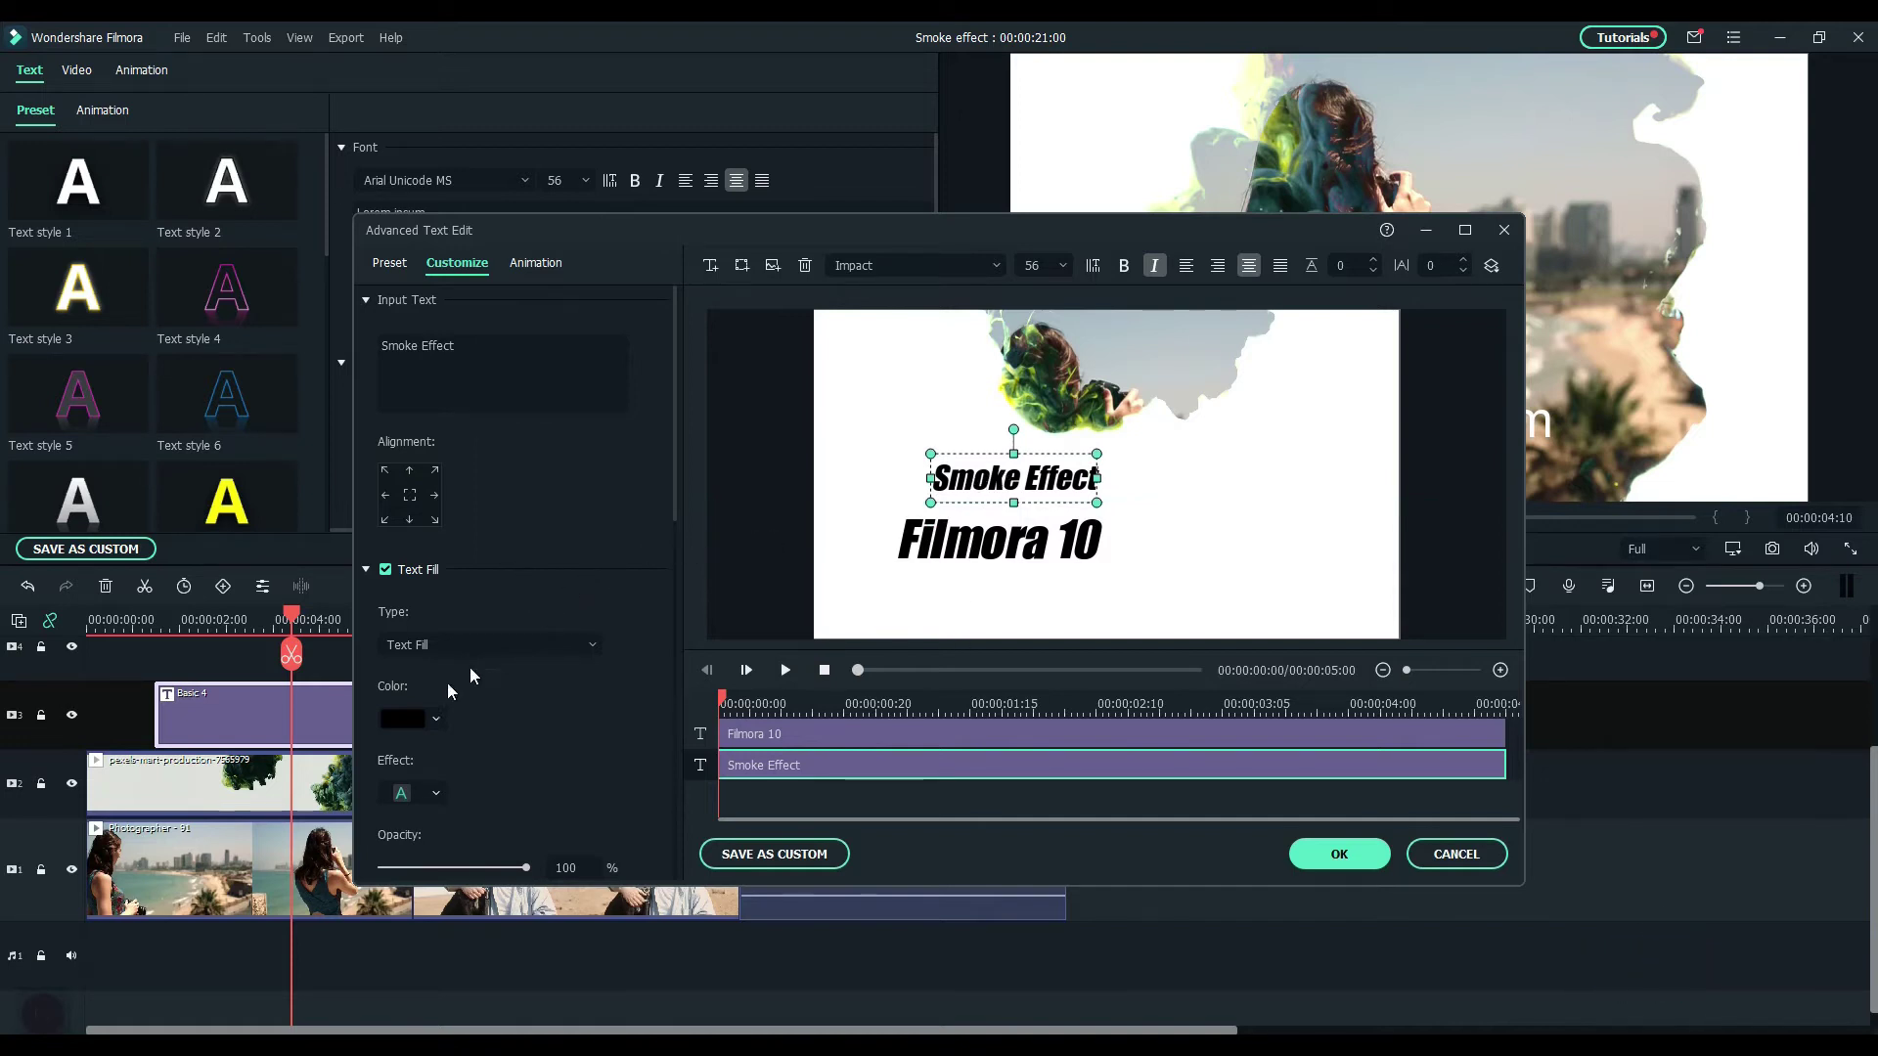
Fill the Smoke Effect title text with white
{"action": "left_click", "coordinate": [391, 722]}
{"action": "left_click", "coordinate": [417, 861]}
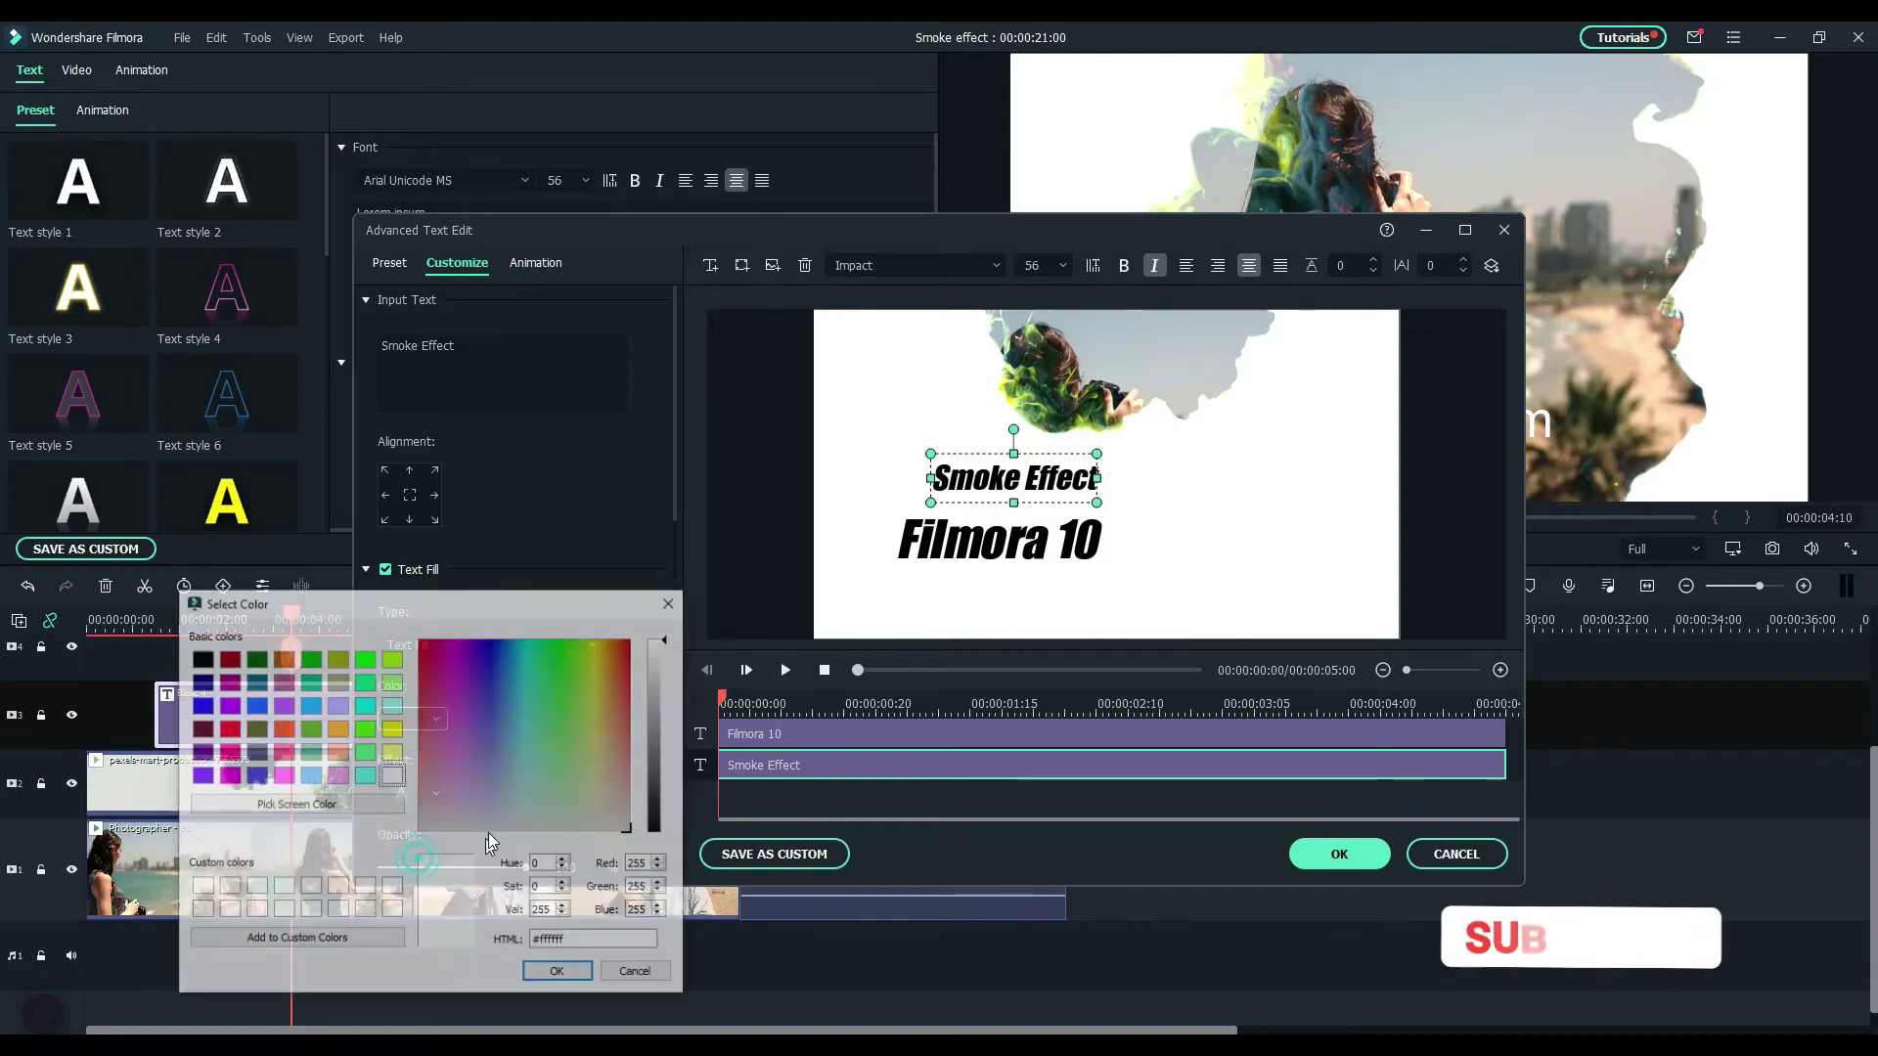
{"action": "left_click", "coordinate": [558, 975]}
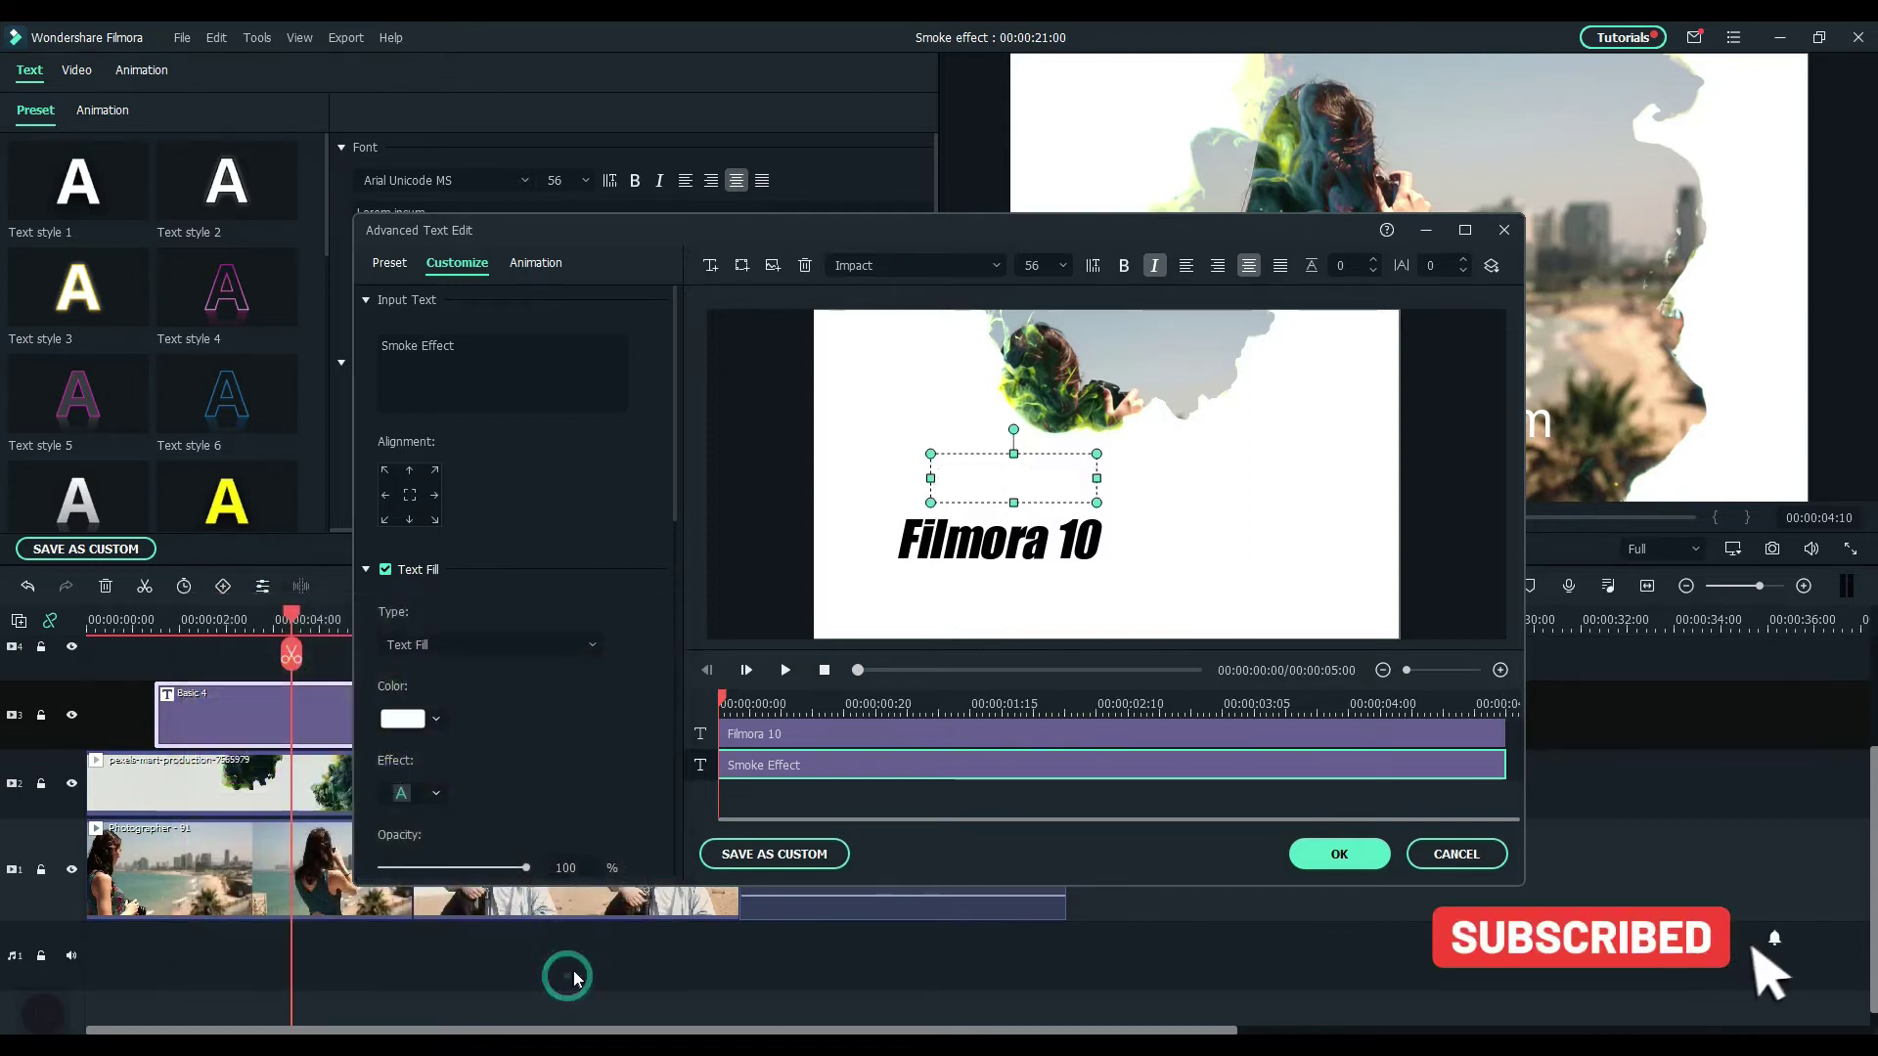
{"action": "scroll", "coordinate": [610, 731], "scroll_direction": "down", "scroll_amount": 3}
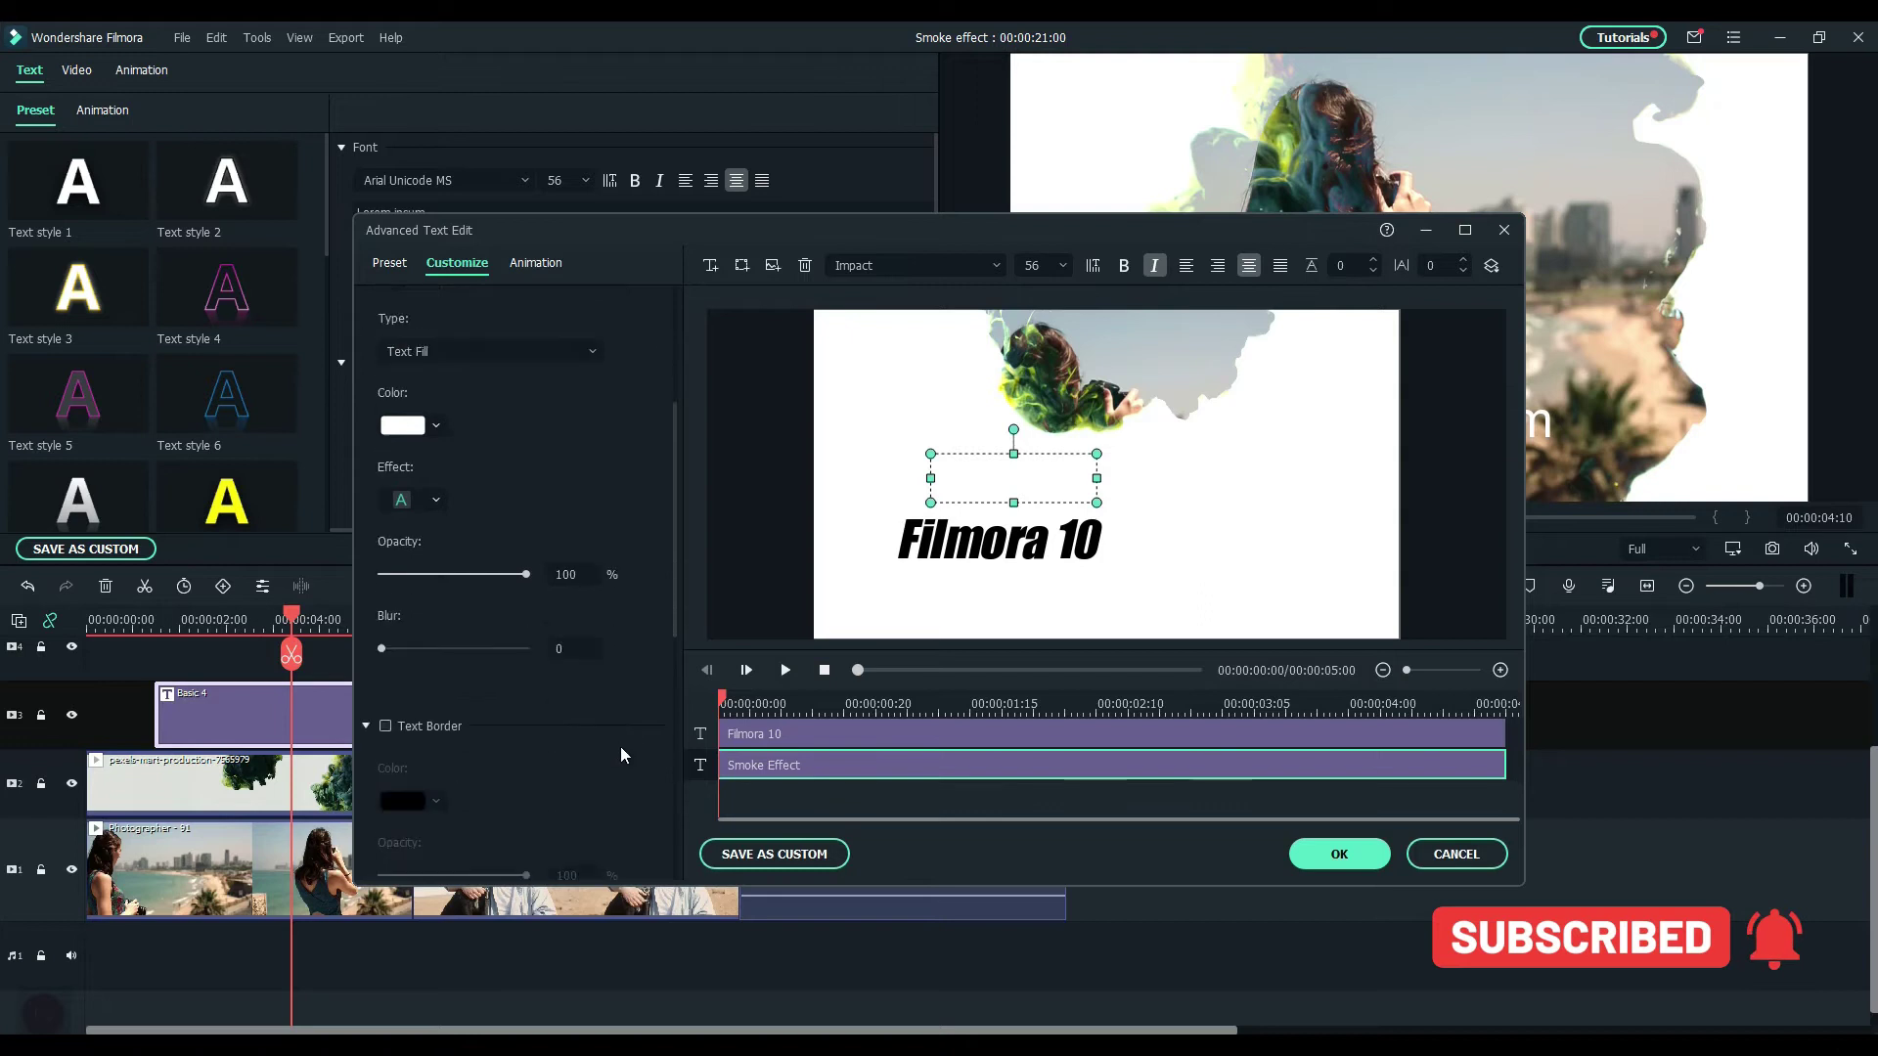
{"action": "scroll", "coordinate": [617, 743], "scroll_direction": "down", "scroll_amount": 3}
Add a black border around the Smoke Effect text
{"action": "left_click", "coordinate": [386, 667]}
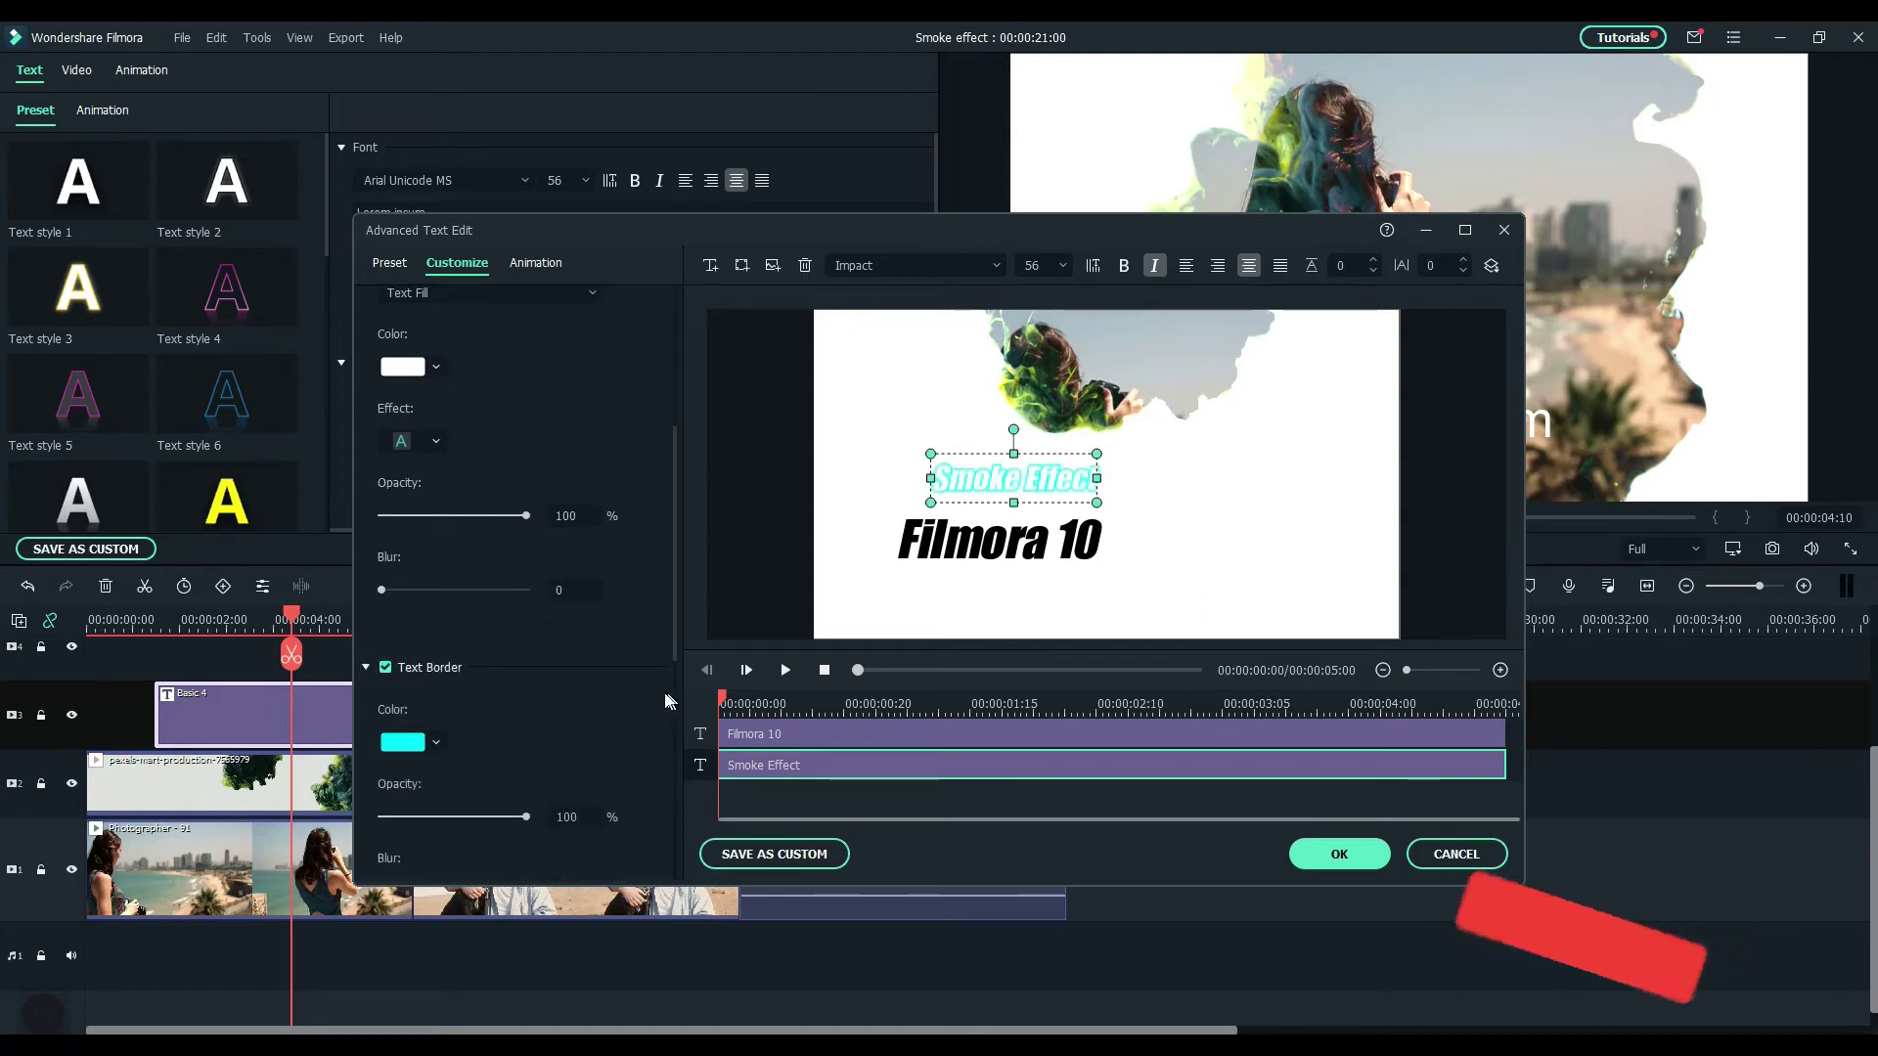
{"action": "left_click", "coordinate": [402, 744]}
{"action": "left_click", "coordinate": [389, 857]}
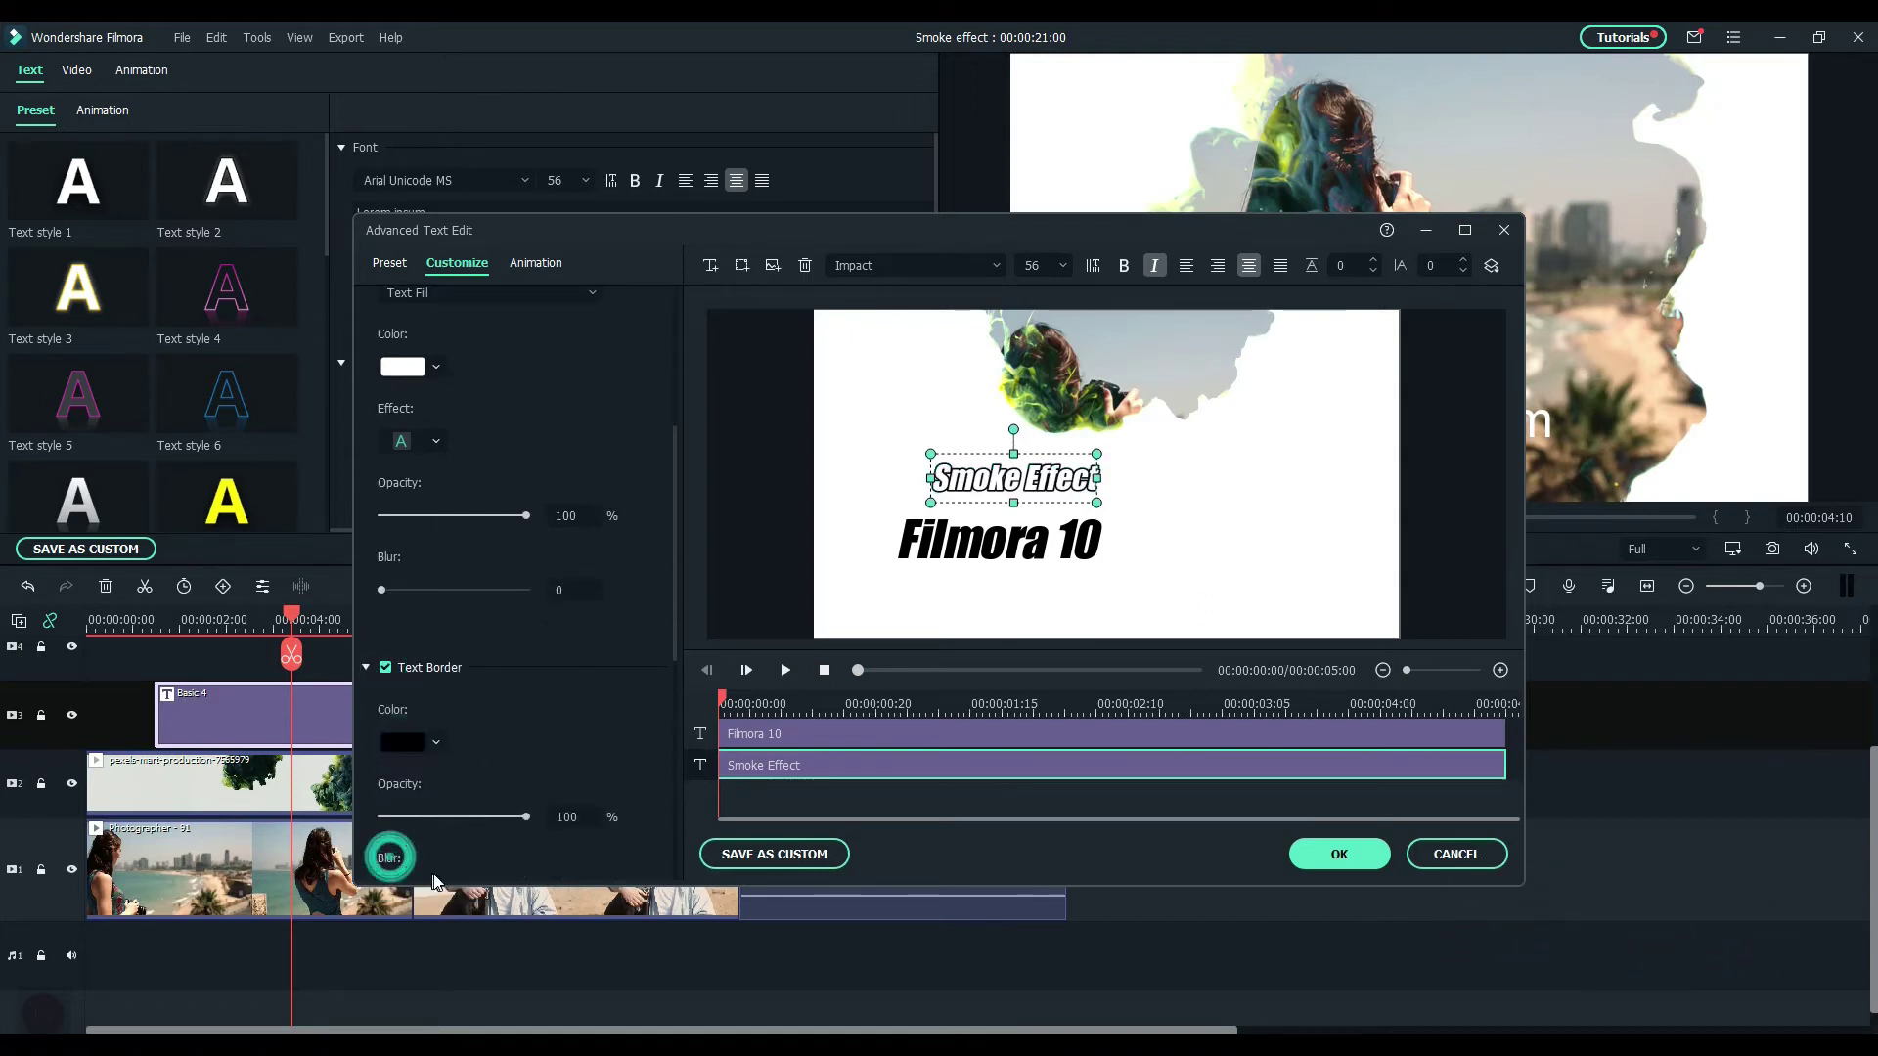
{"action": "scroll", "coordinate": [637, 690], "scroll_direction": "down", "scroll_amount": 2}
{"action": "scroll", "coordinate": [644, 700], "scroll_direction": "down", "scroll_amount": 1}
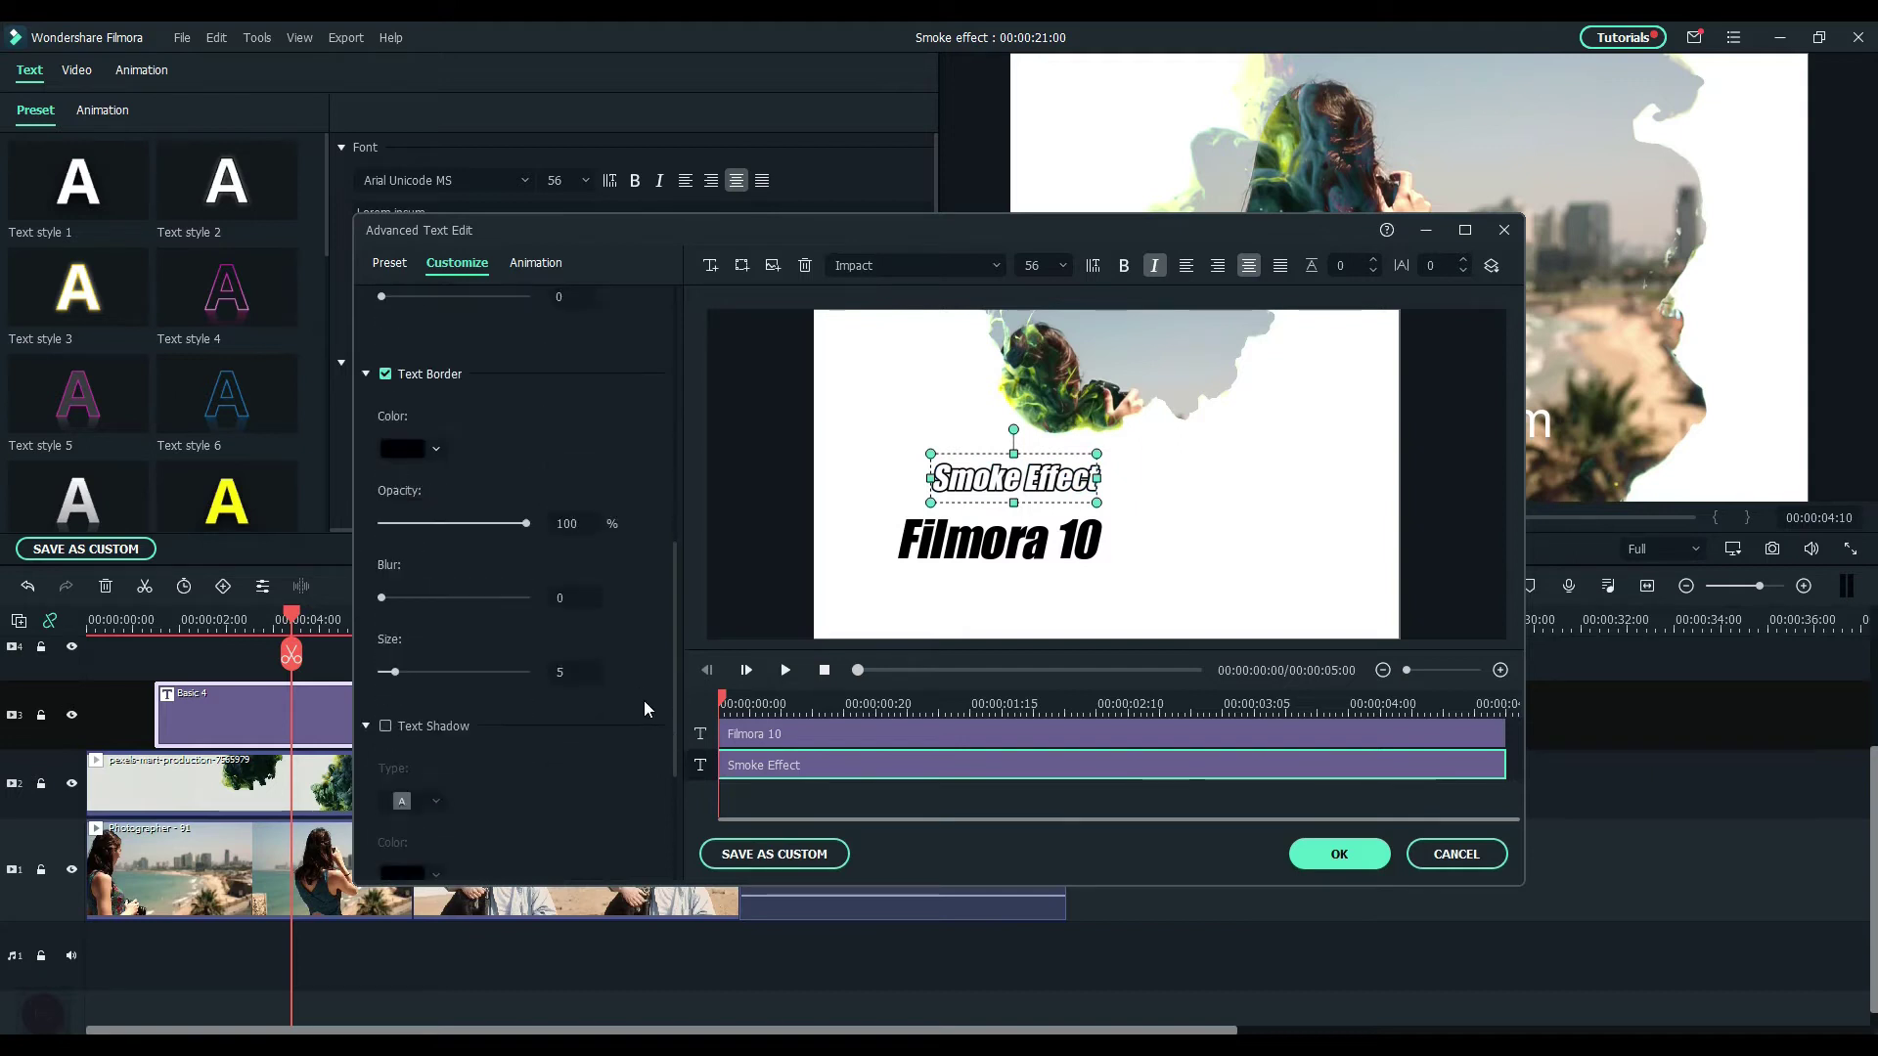
Give Smoke Effect a black drop shadow, adjusting its distance and raising the blur
{"action": "left_click", "coordinate": [384, 726]}
{"action": "scroll", "coordinate": [411, 783], "scroll_direction": "down", "scroll_amount": 2}
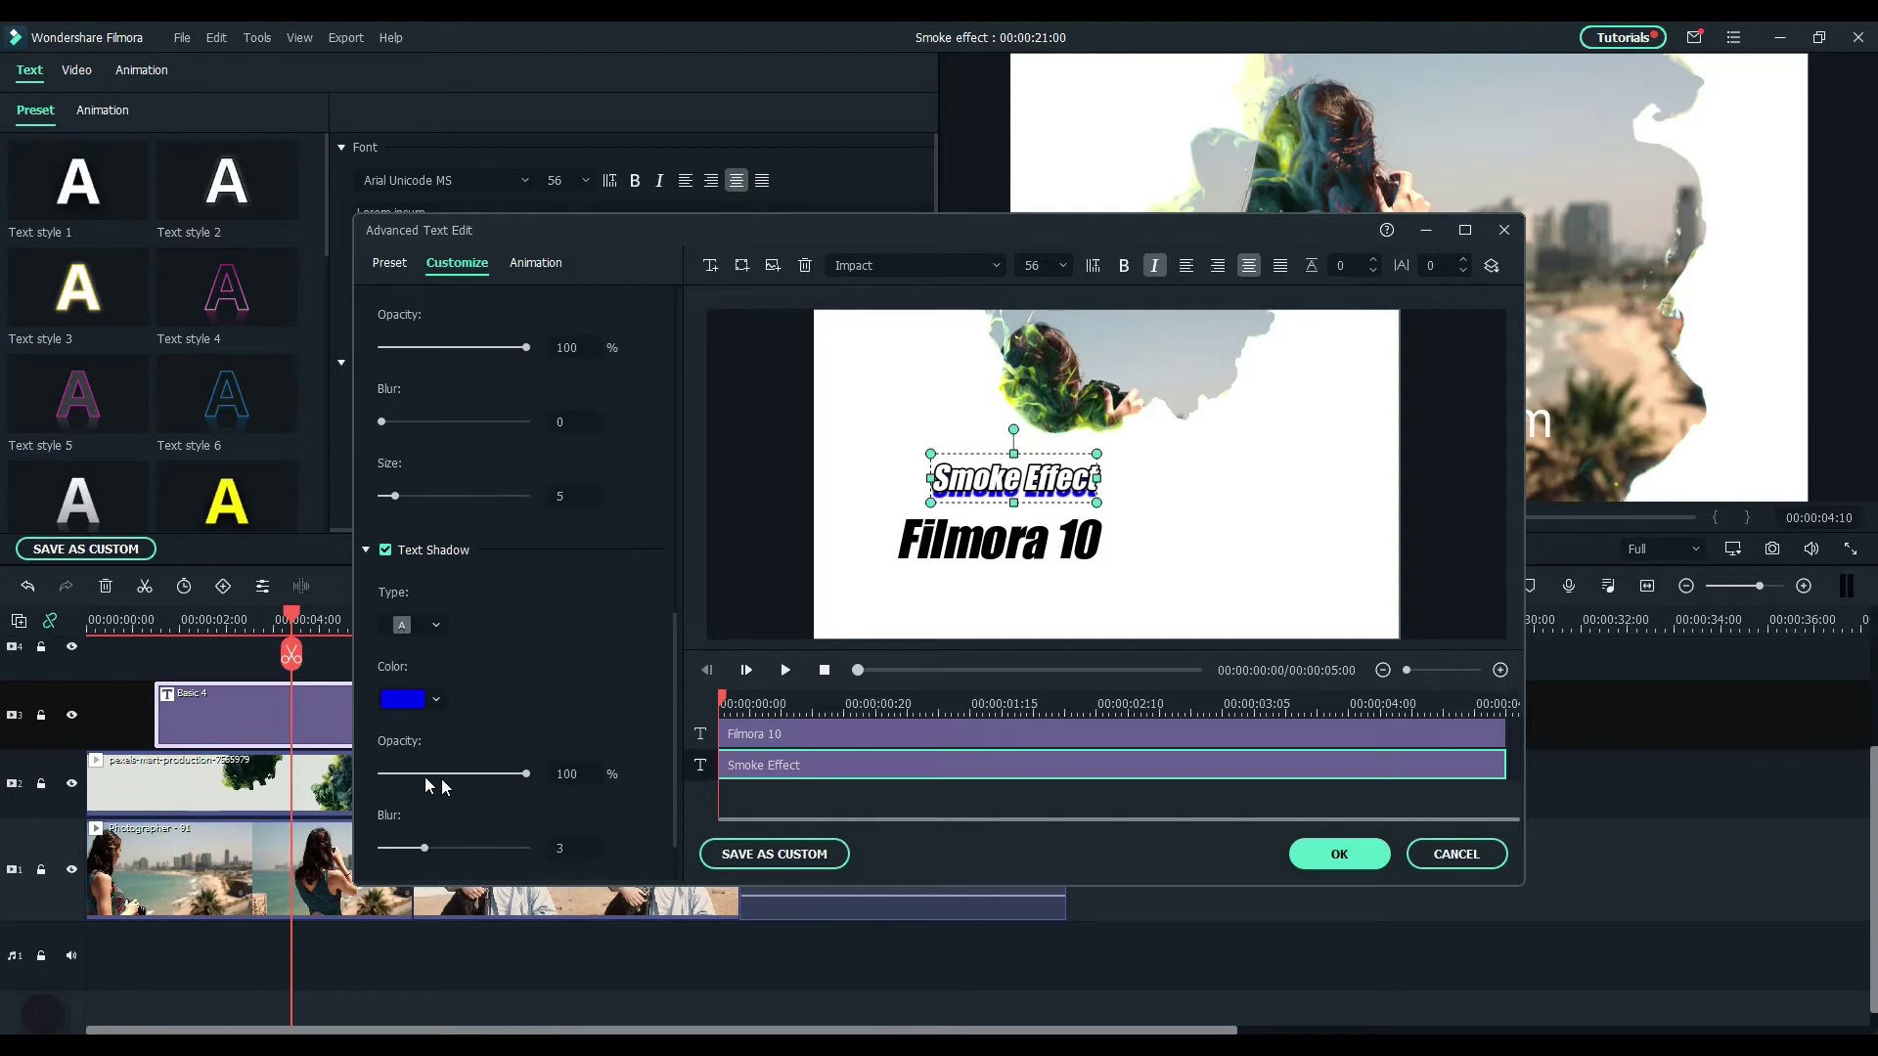
{"action": "left_click", "coordinate": [402, 701]}
{"action": "left_click", "coordinate": [389, 810]}
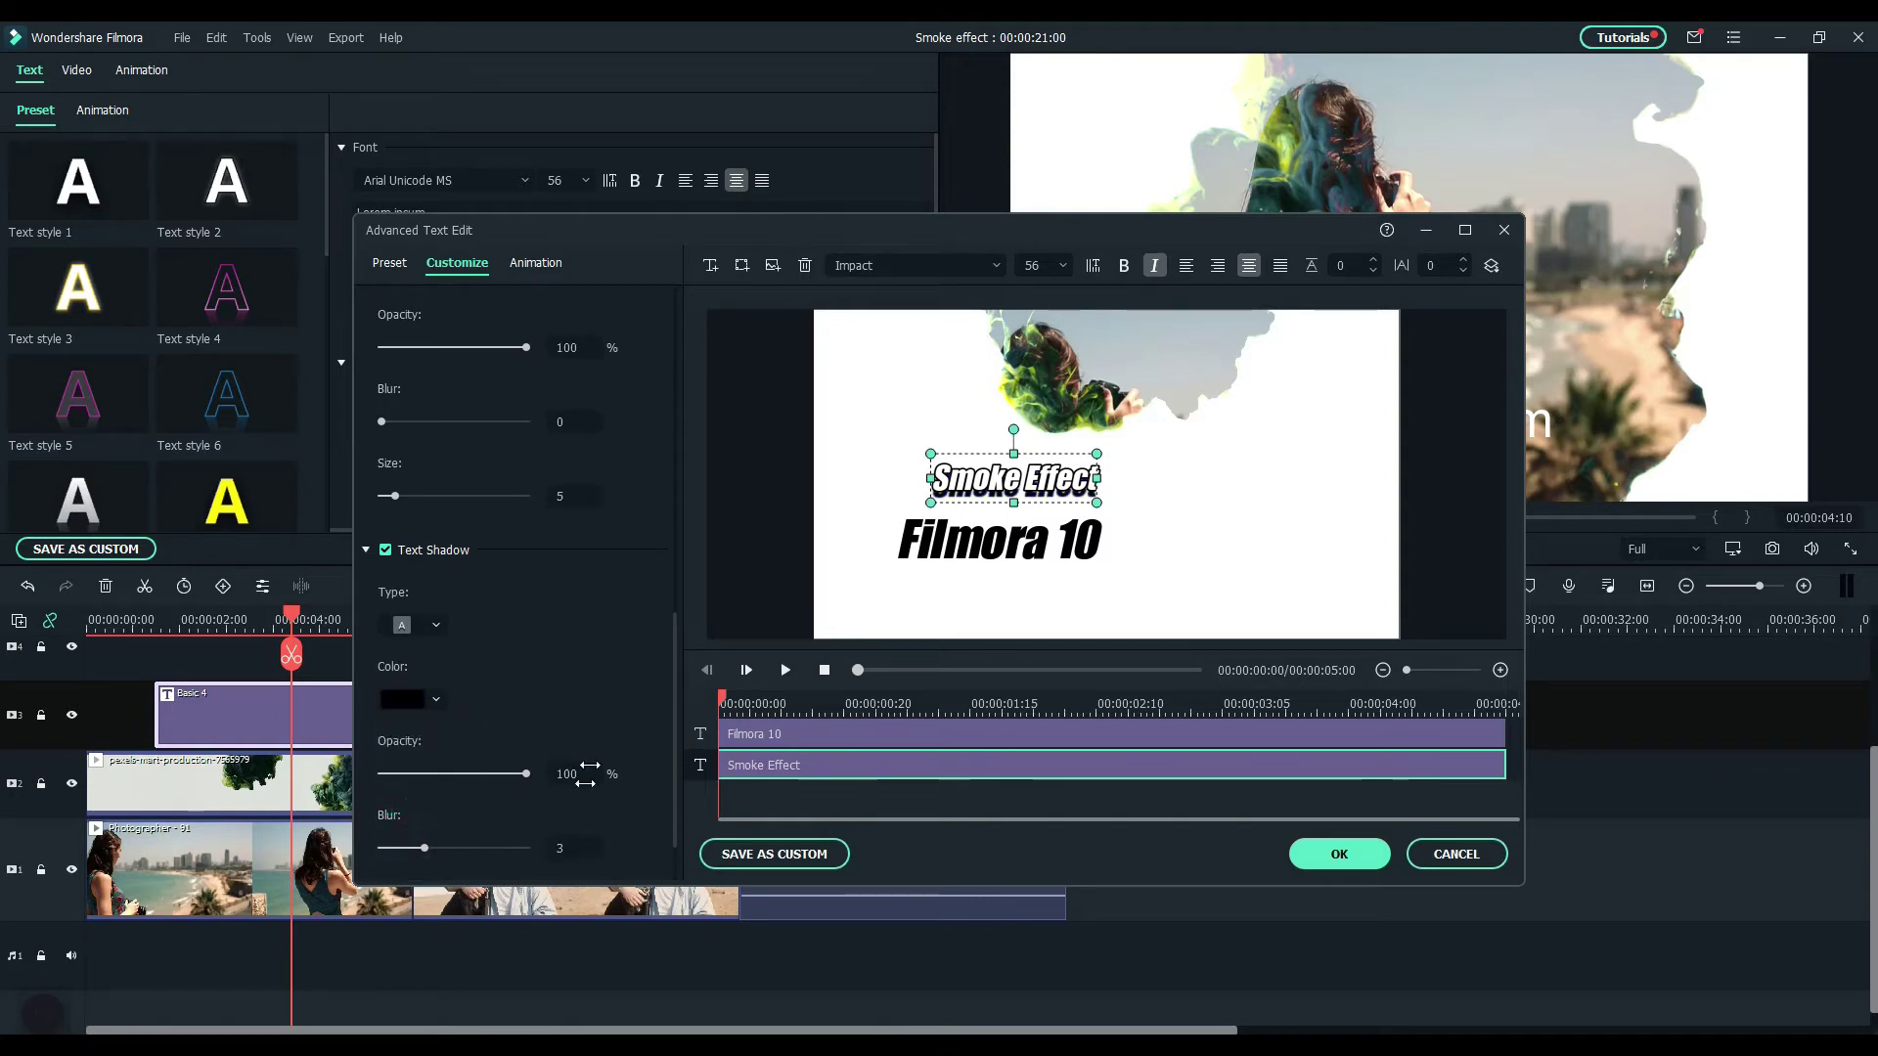
{"action": "scroll", "coordinate": [624, 673], "scroll_direction": "down", "scroll_amount": 1}
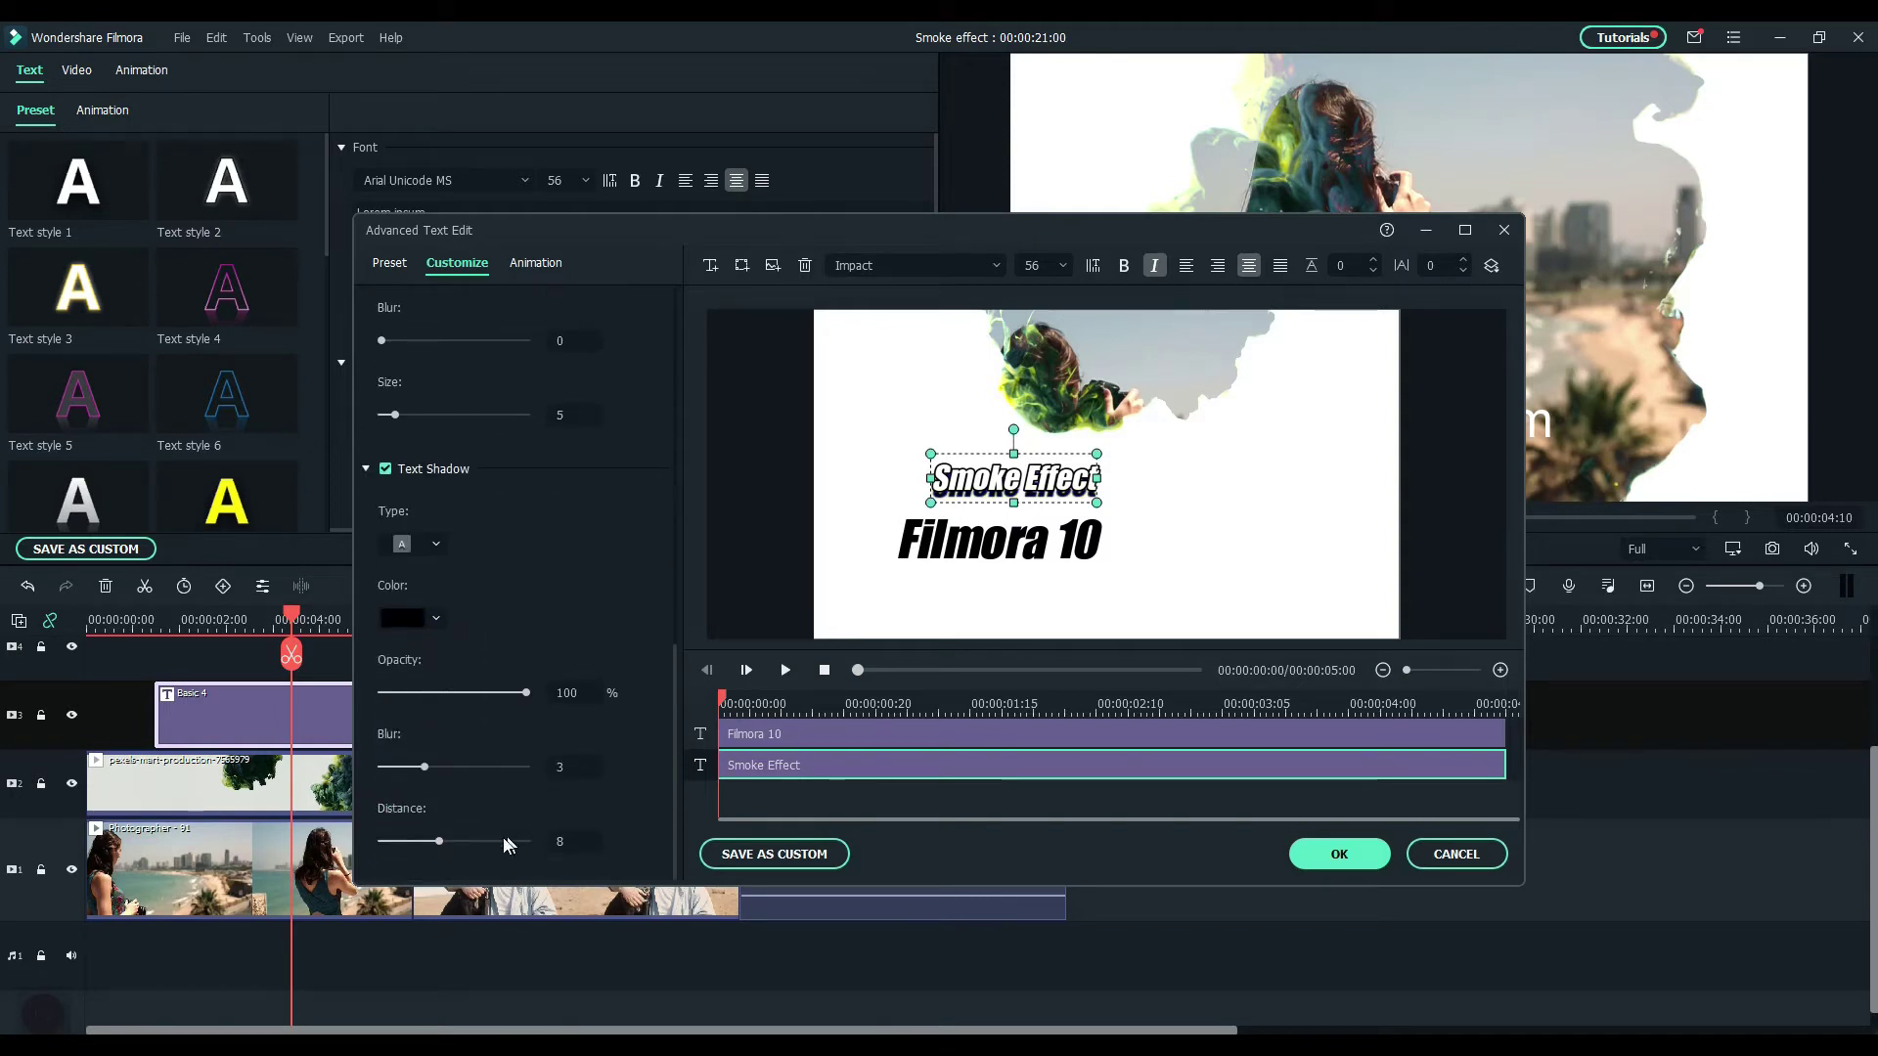
{"action": "left_click", "coordinate": [568, 843]}
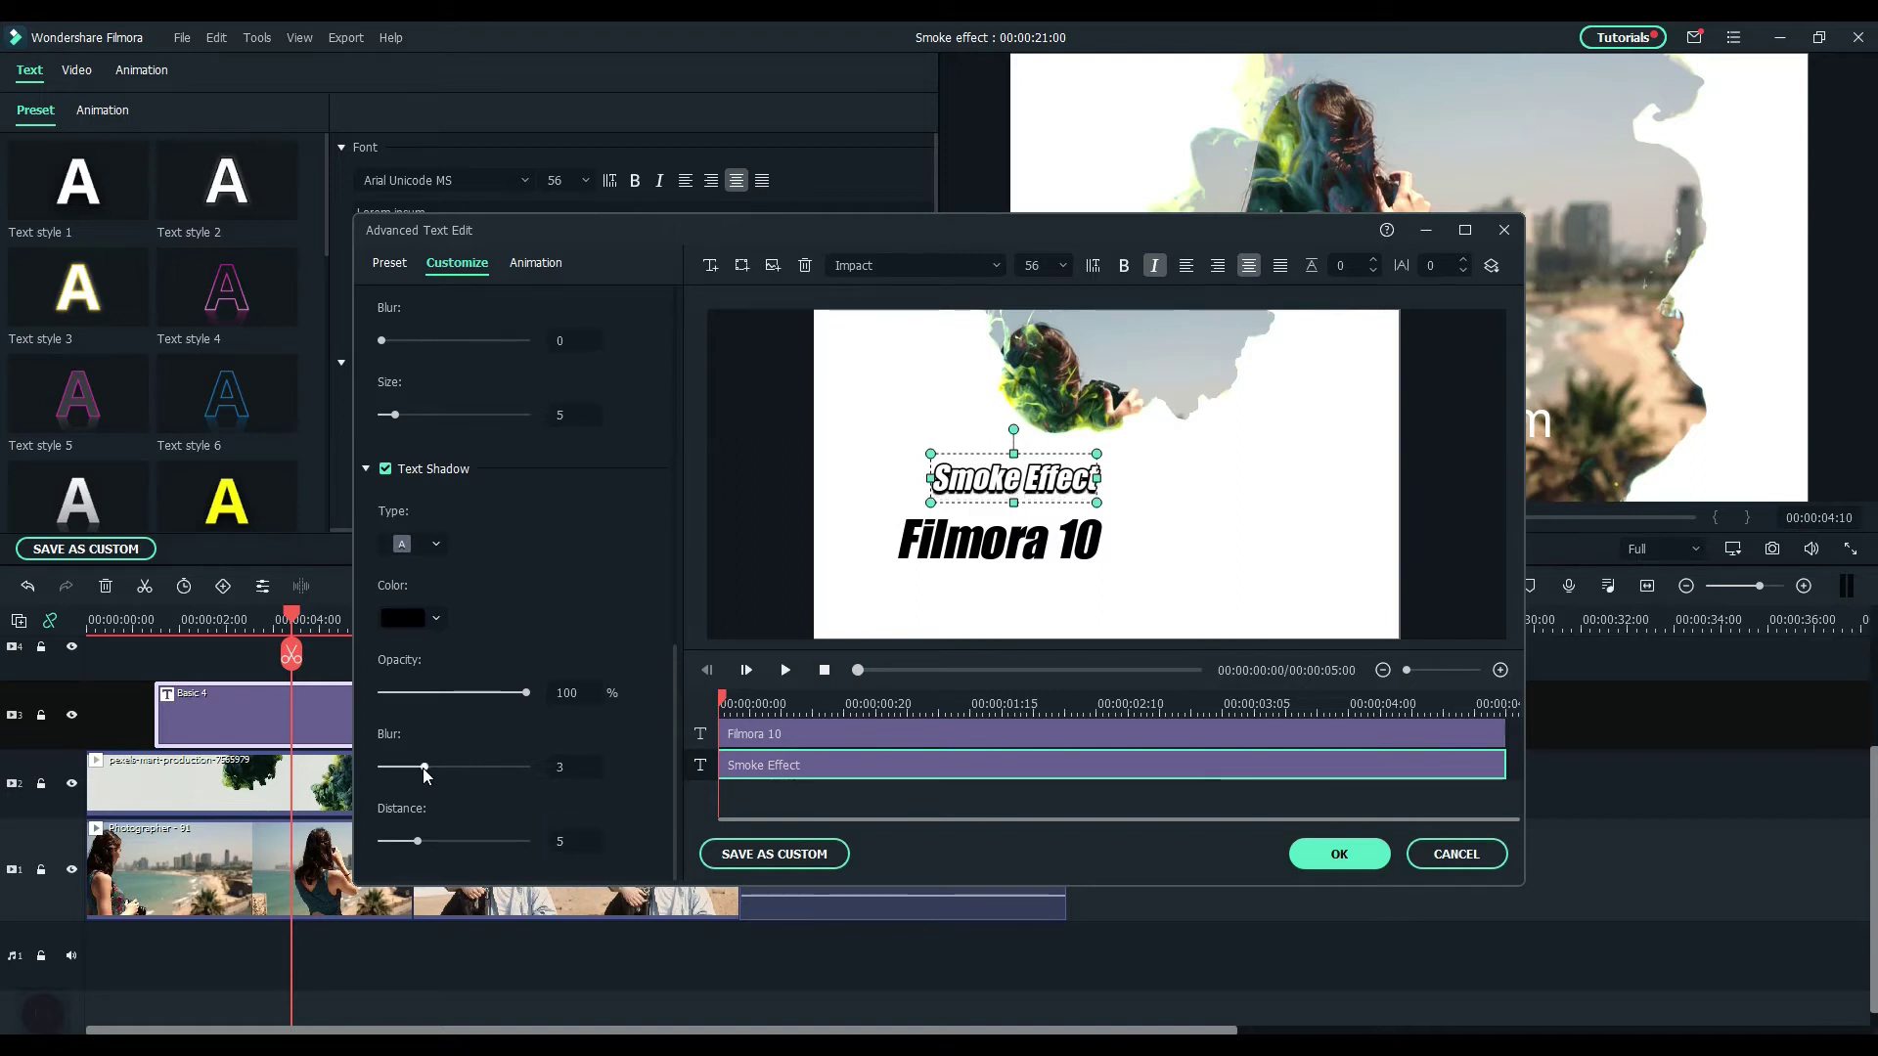
{"action": "left_click_drag", "start_coordinate": [423, 767], "coordinate": [477, 772]}
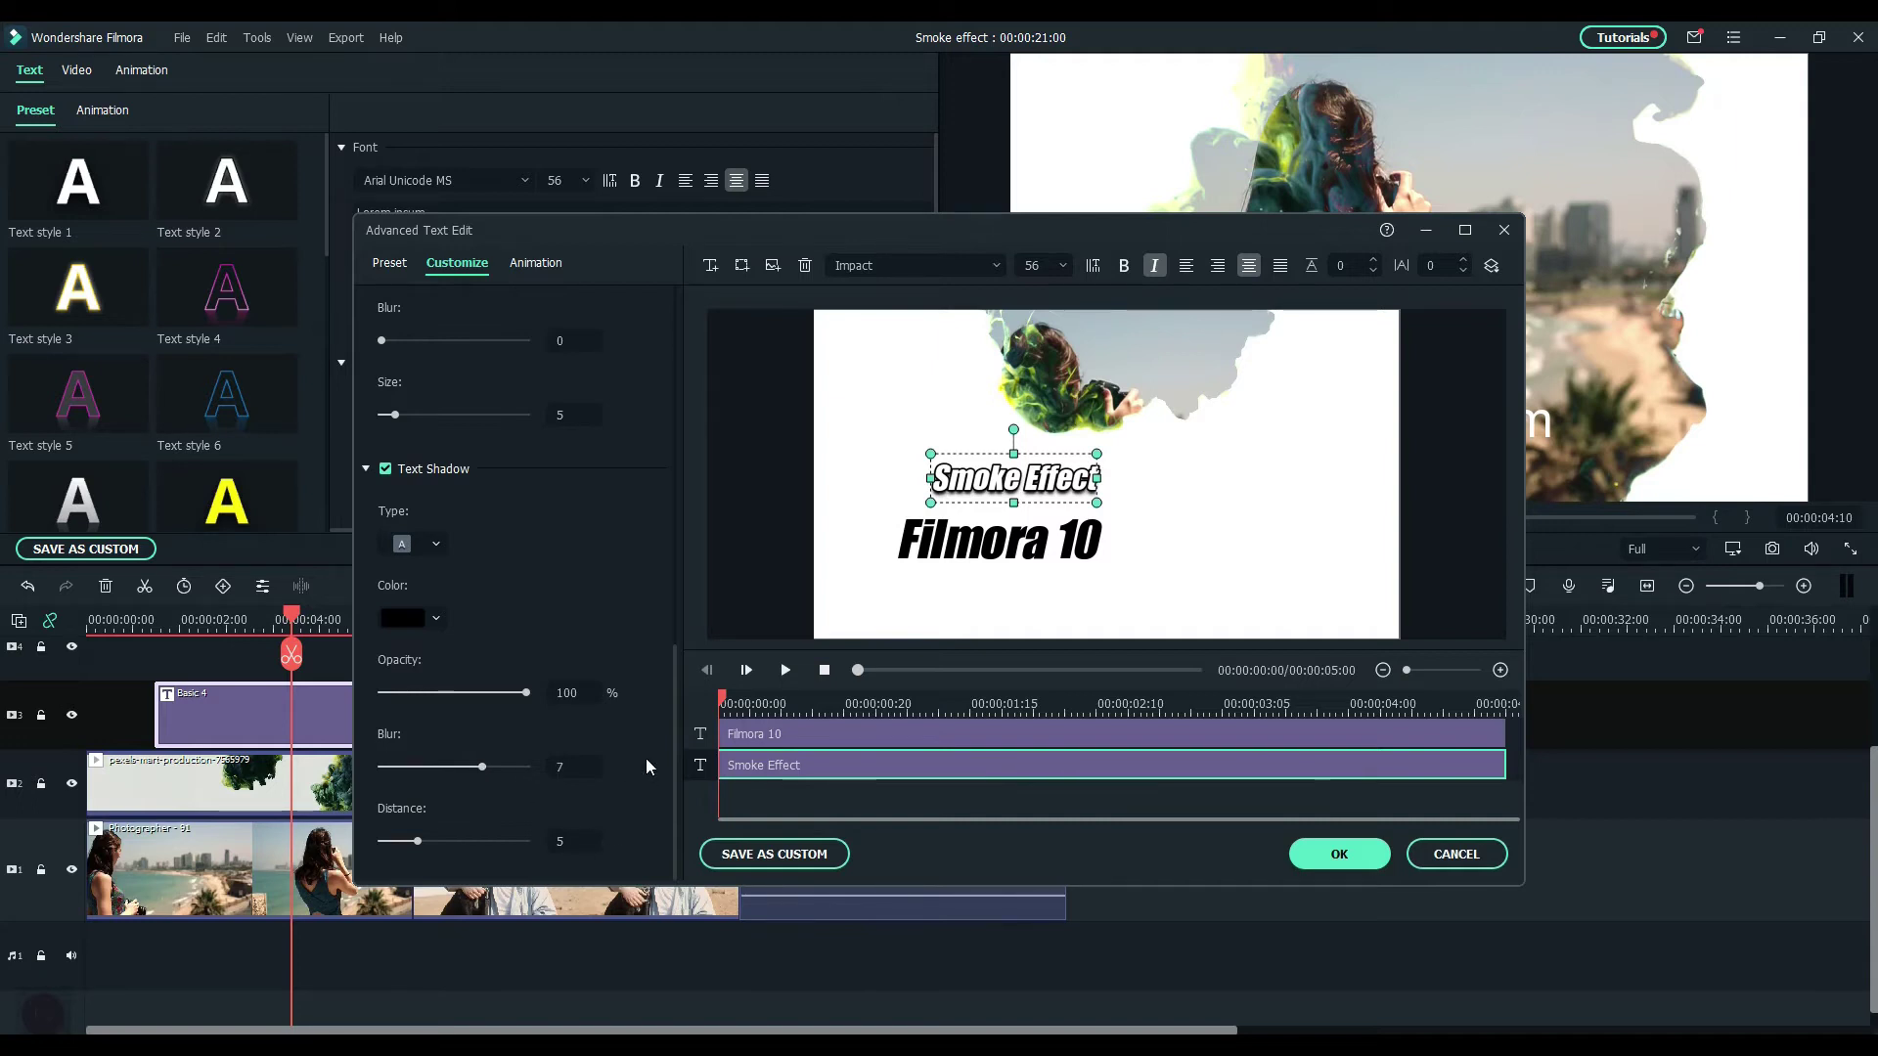
Add a drop shadow to the Filmora 10 line and fill it white
{"action": "left_click", "coordinate": [868, 735]}
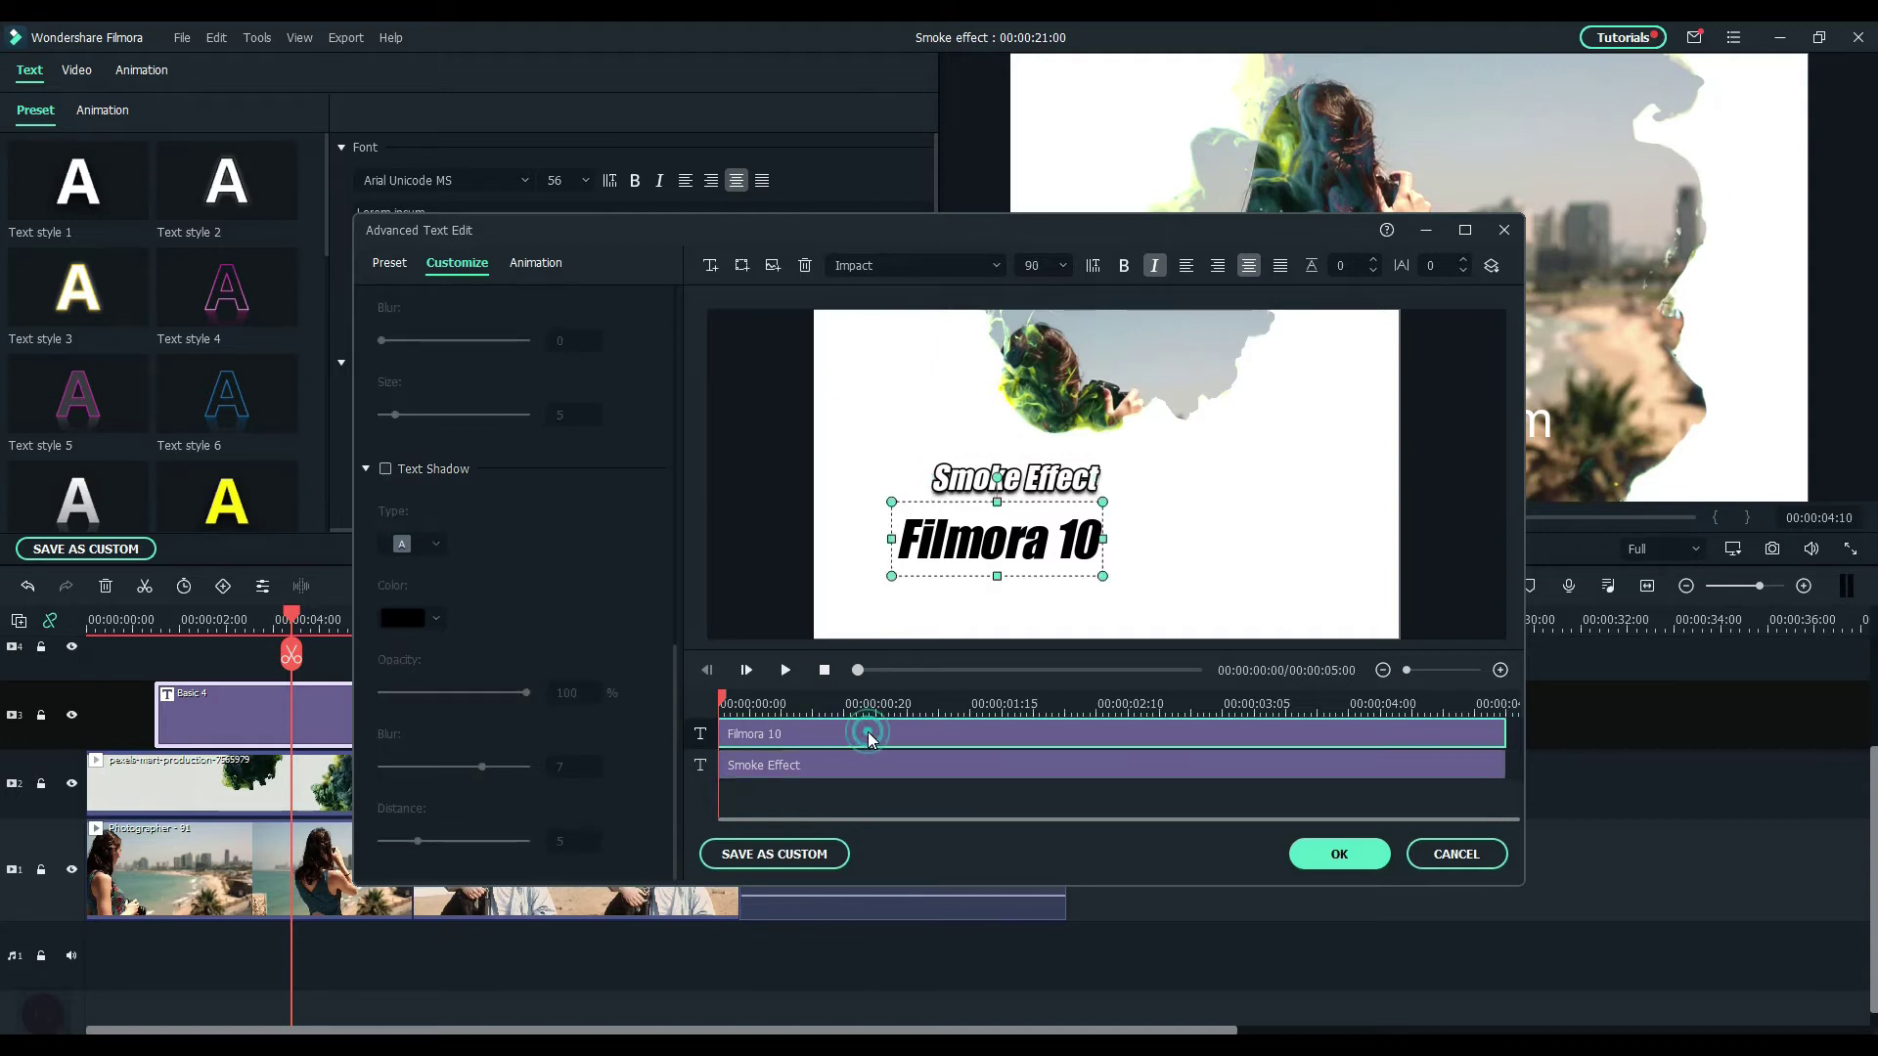
{"action": "left_click", "coordinate": [385, 468]}
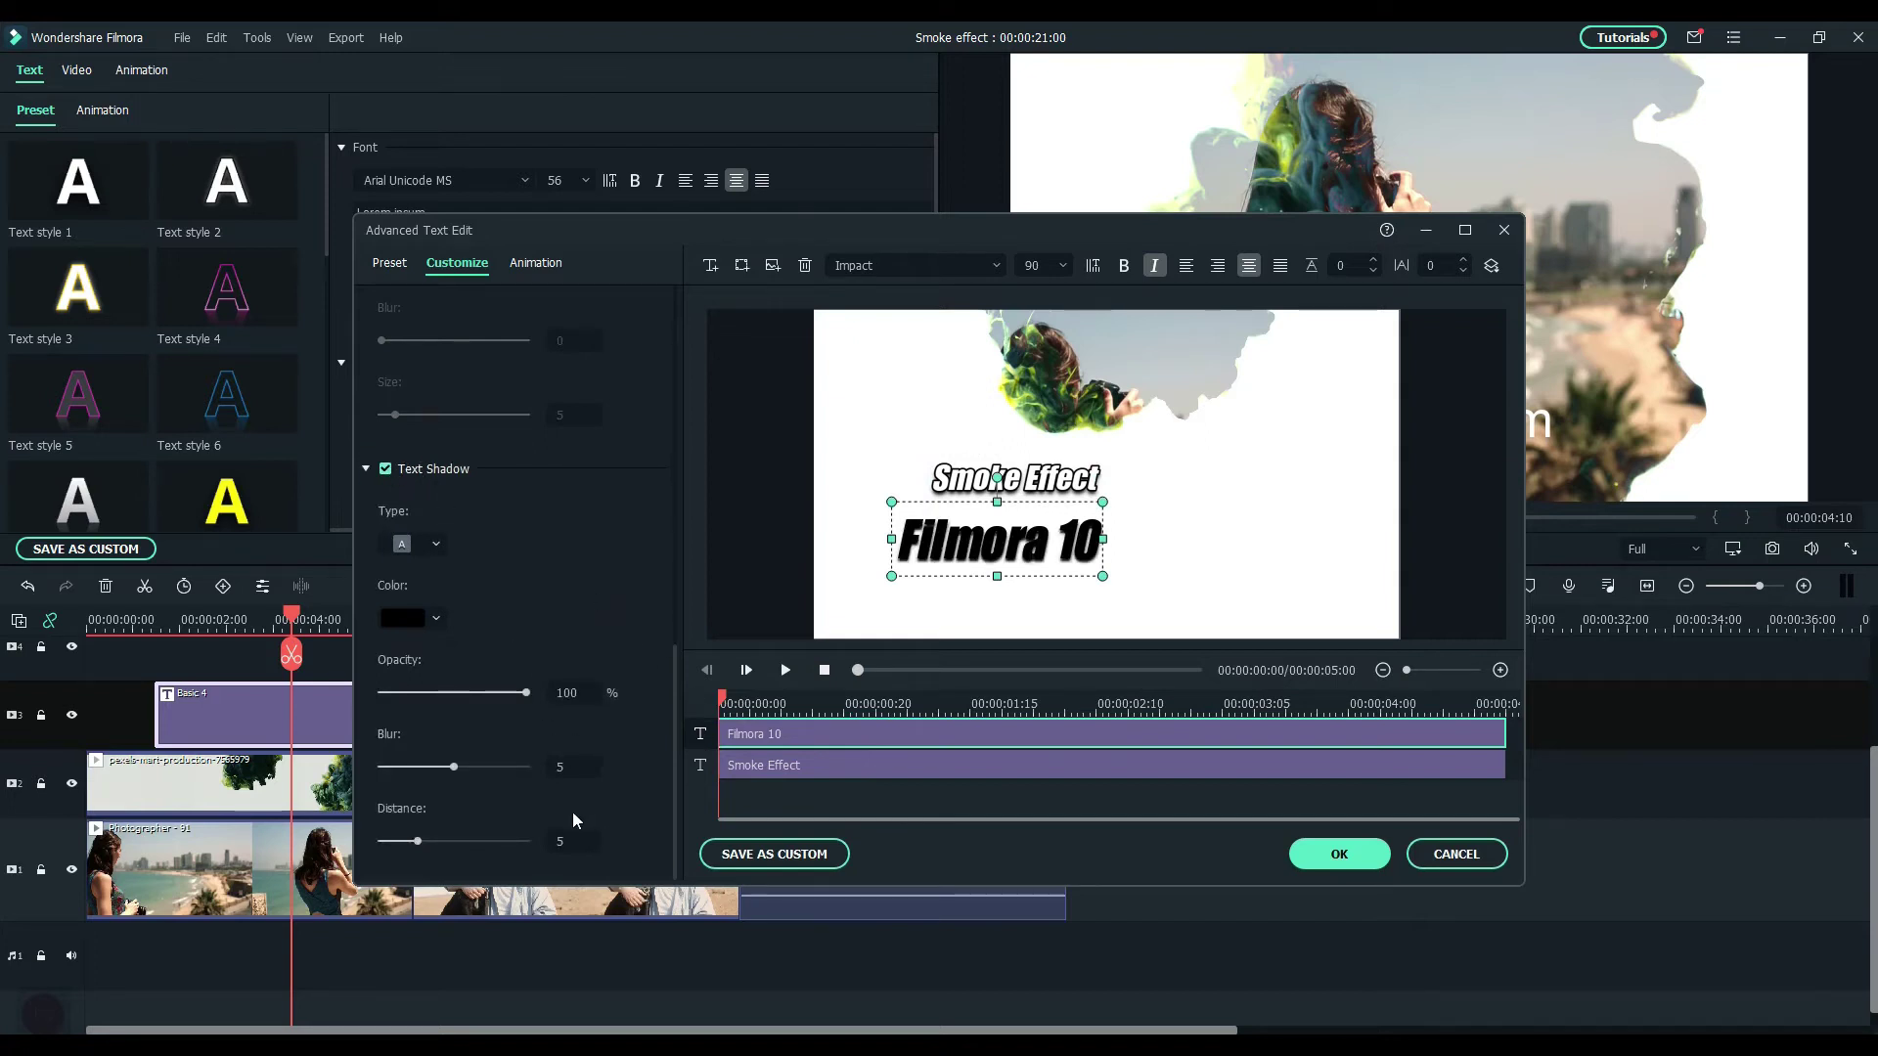
{"action": "left_click", "coordinate": [572, 839]}
{"action": "scroll", "coordinate": [567, 610], "scroll_direction": "up", "scroll_amount": 3}
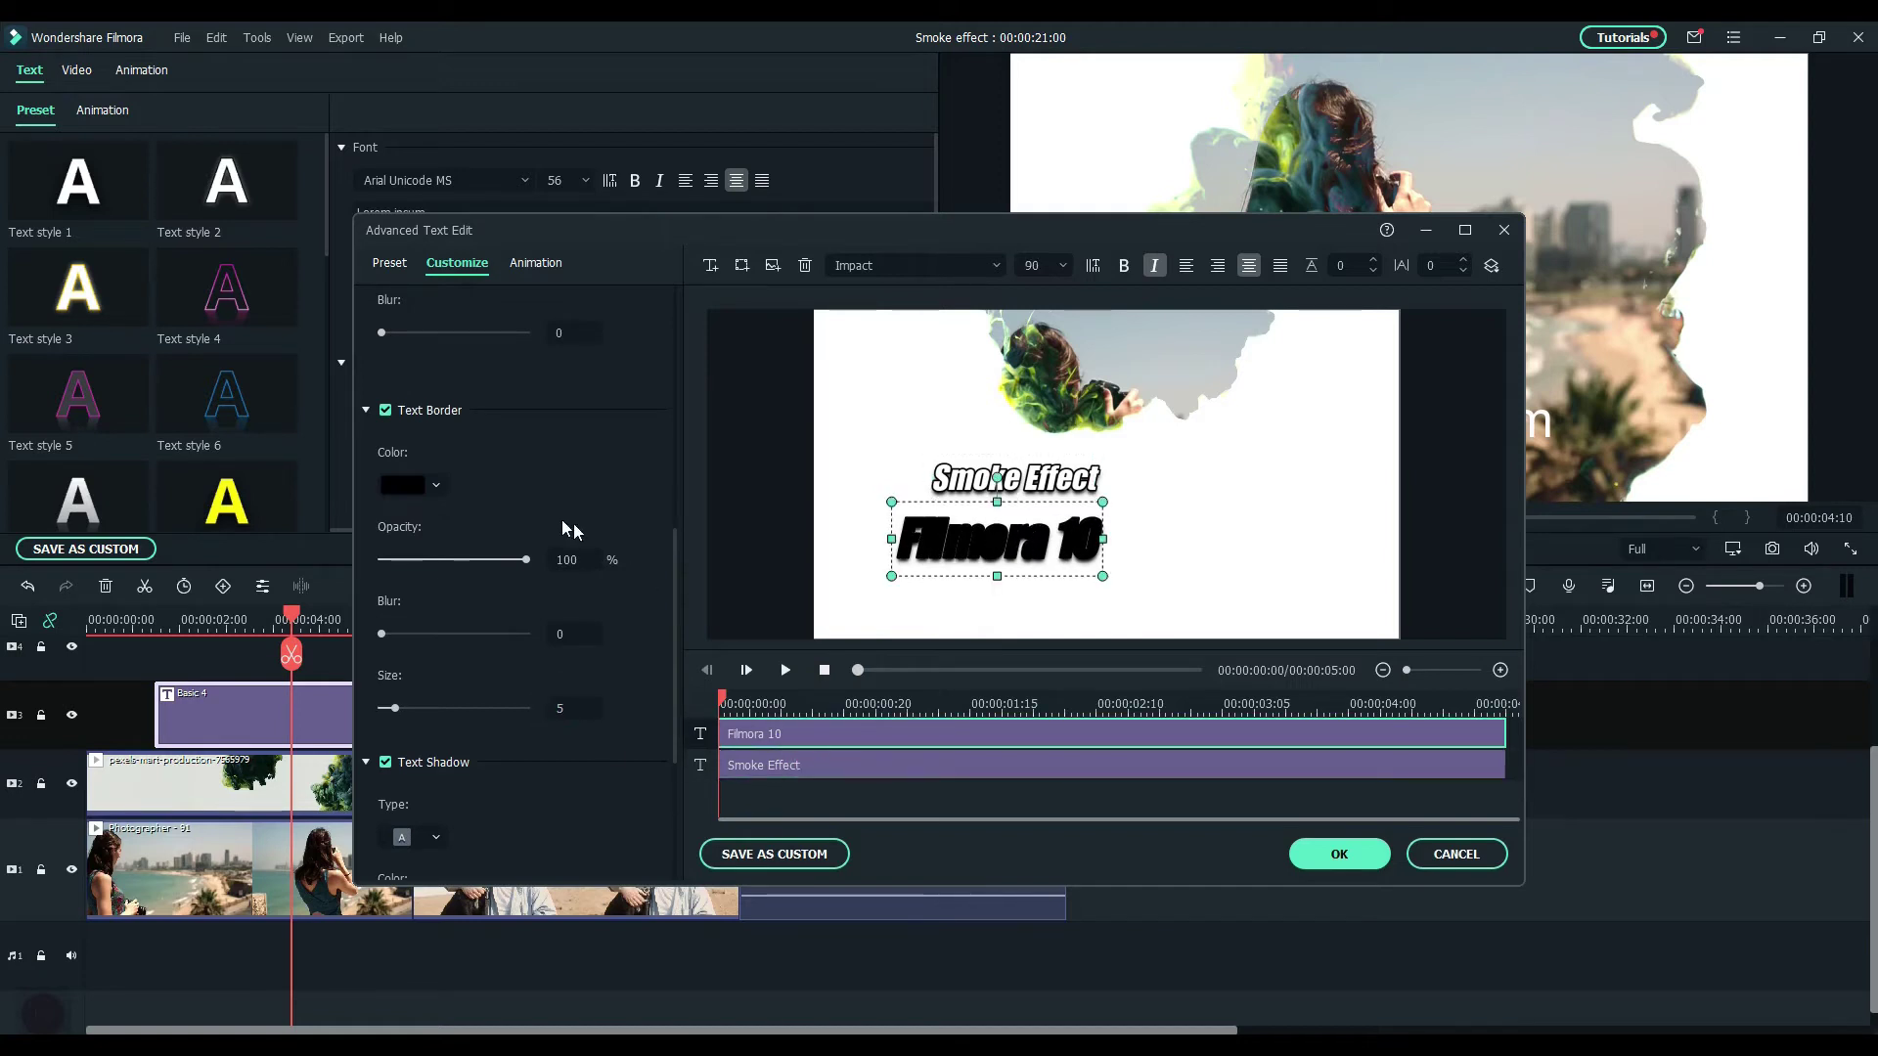
{"action": "scroll", "coordinate": [588, 528], "scroll_direction": "up", "scroll_amount": 5}
{"action": "left_click", "coordinate": [402, 581]}
{"action": "key", "text": "Return"}
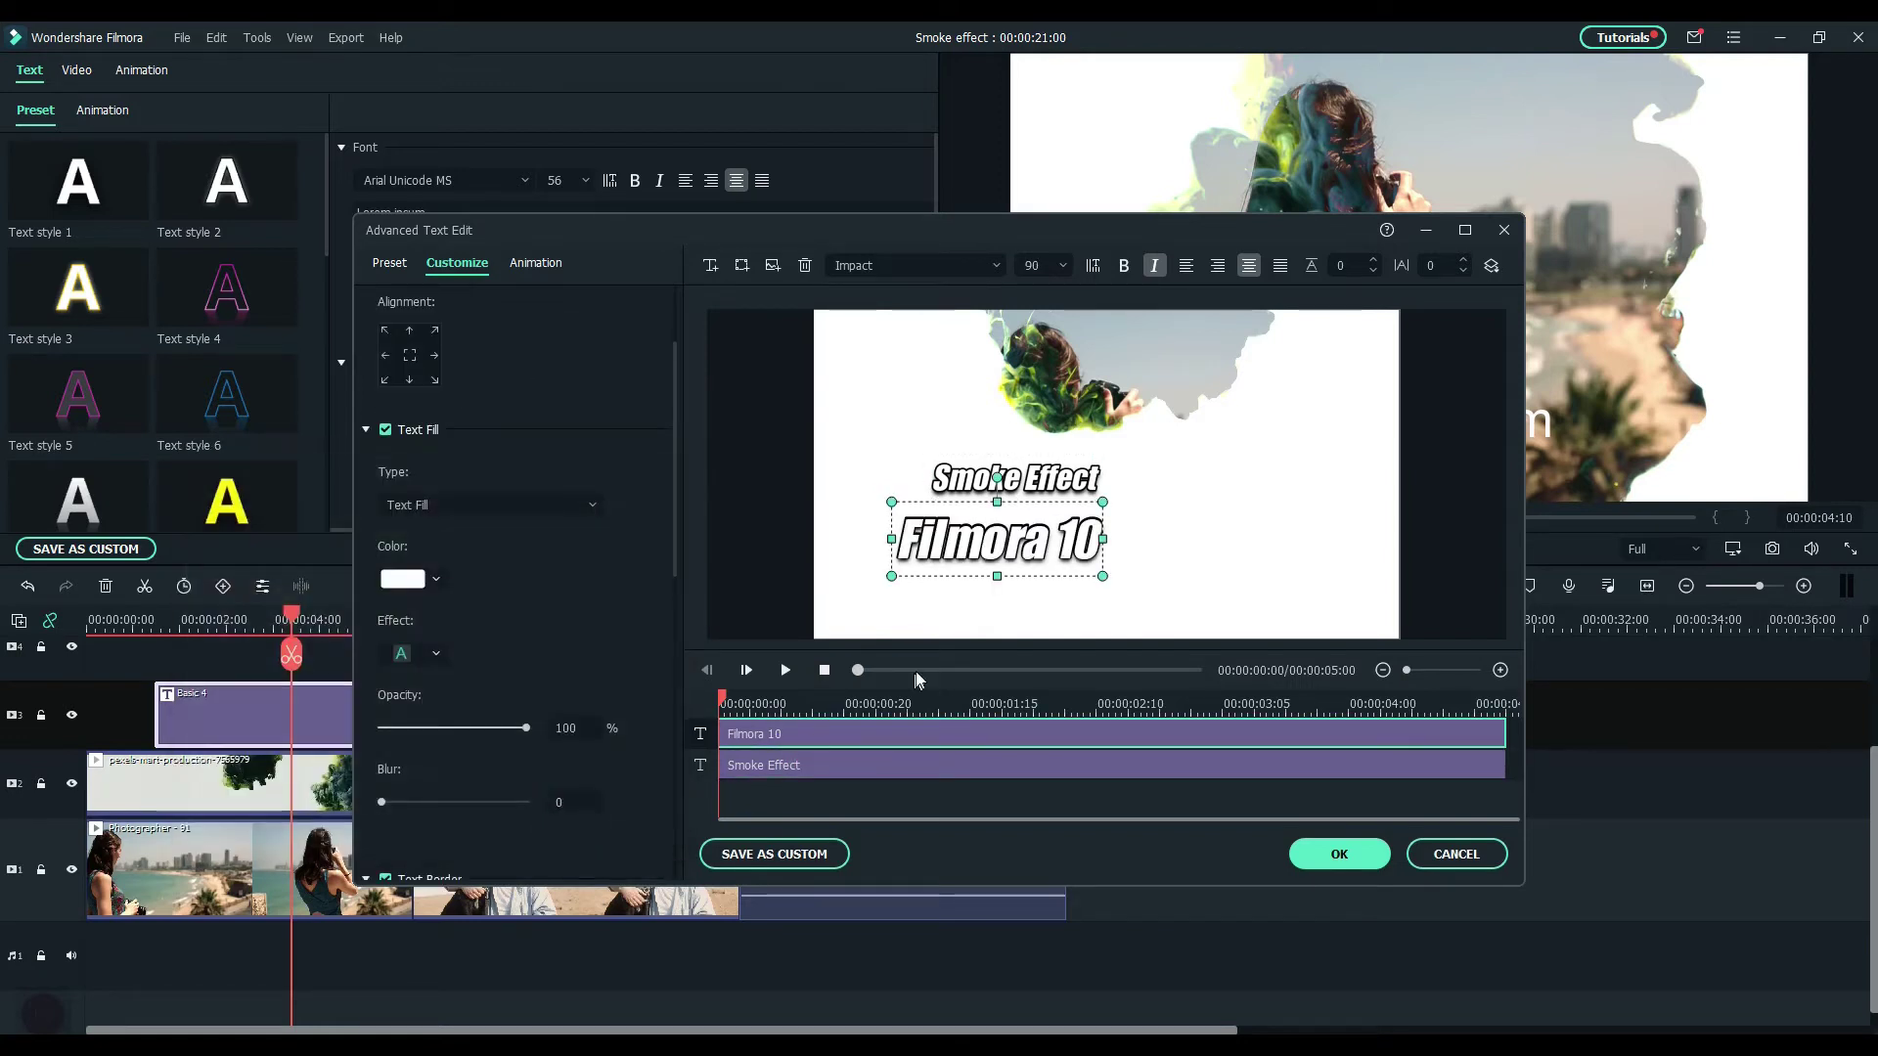
Apply Fade Slide 2 to both title lines, preview it, and close the editor
{"action": "left_click", "coordinate": [534, 262]}
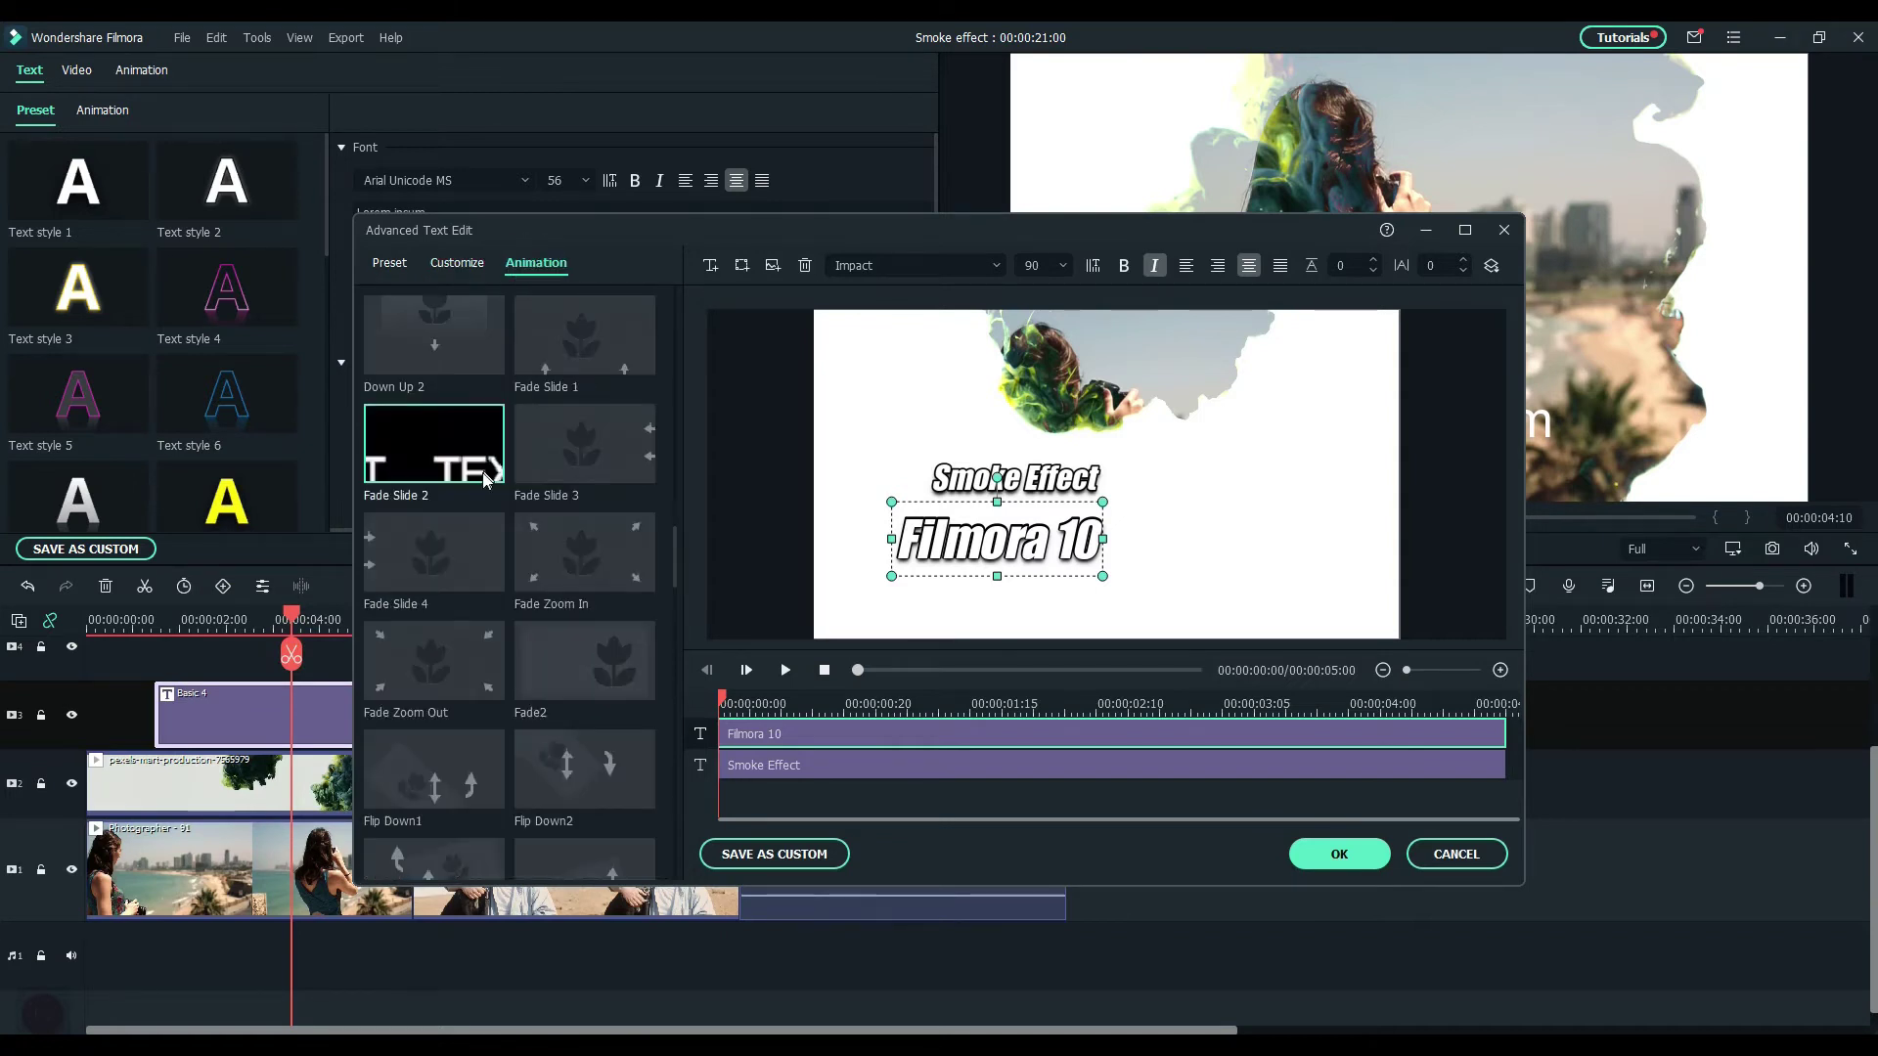
{"action": "left_click", "coordinate": [418, 453]}
{"action": "left_click", "coordinate": [818, 766]}
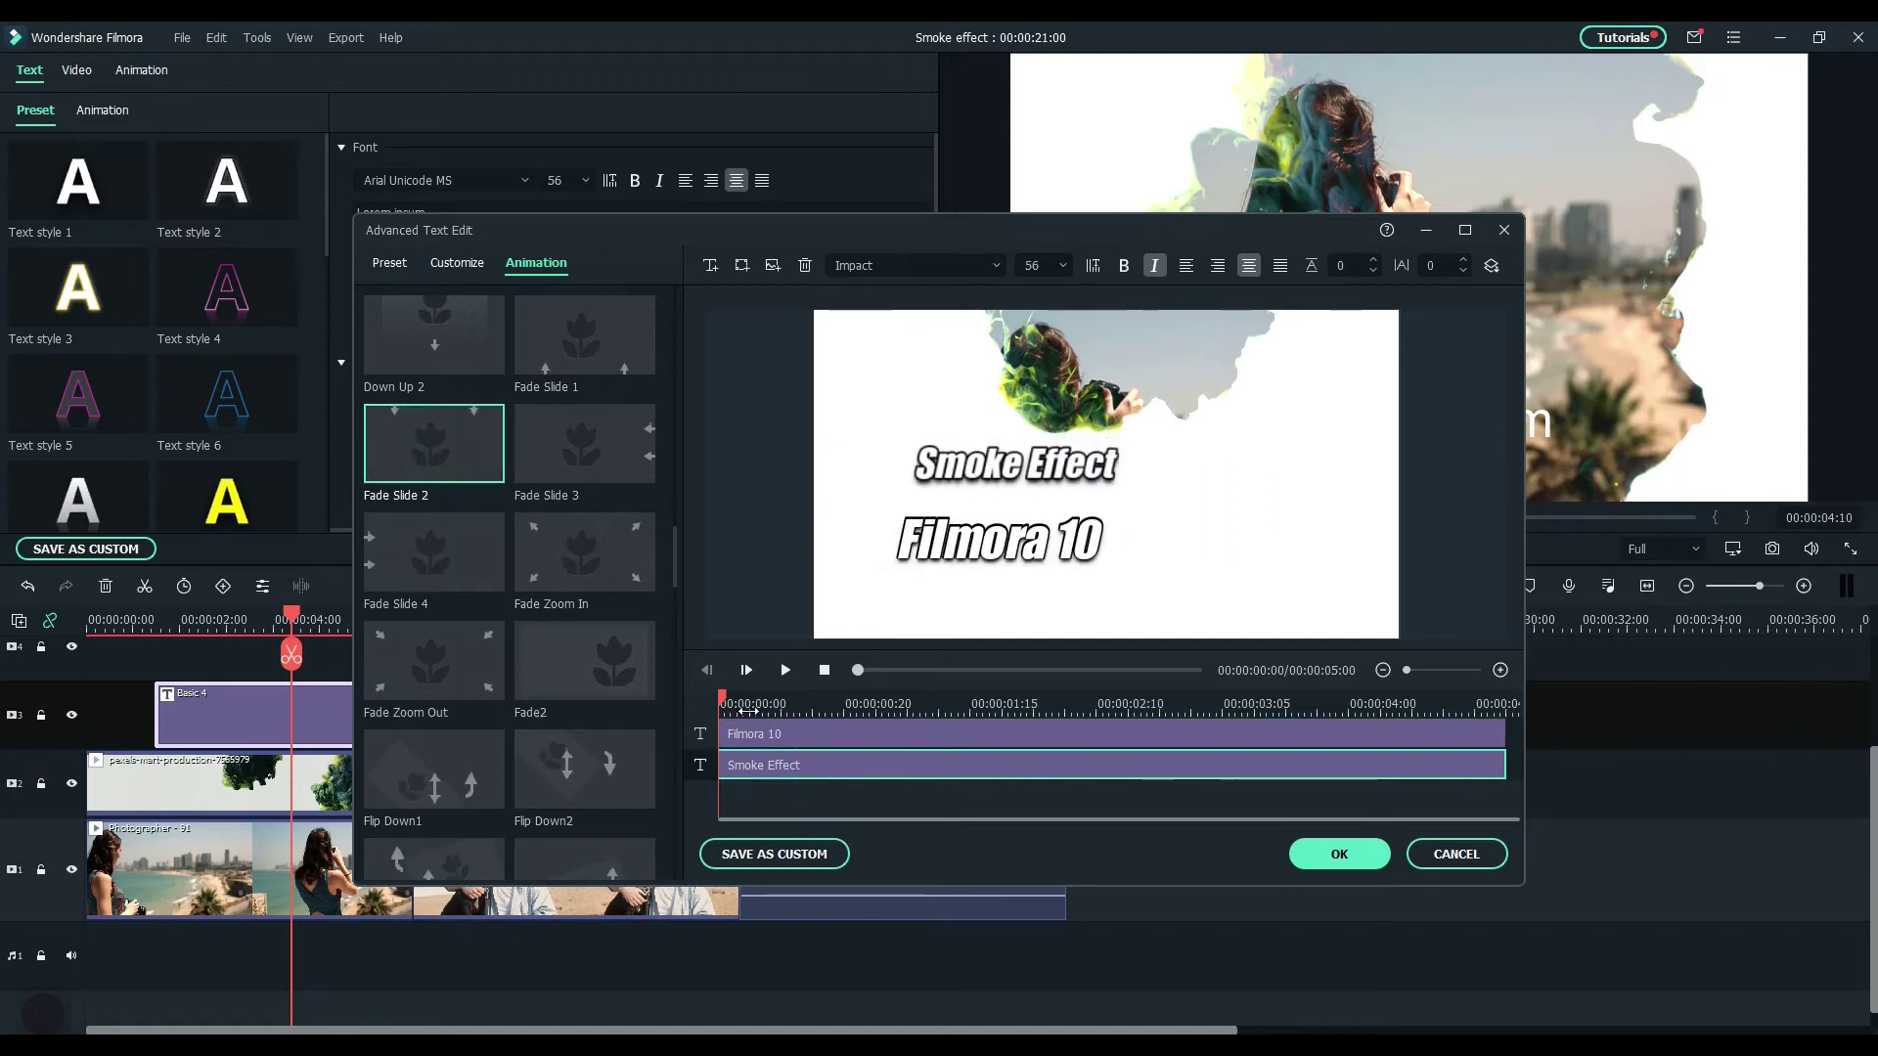
{"action": "left_click", "coordinate": [786, 672]}
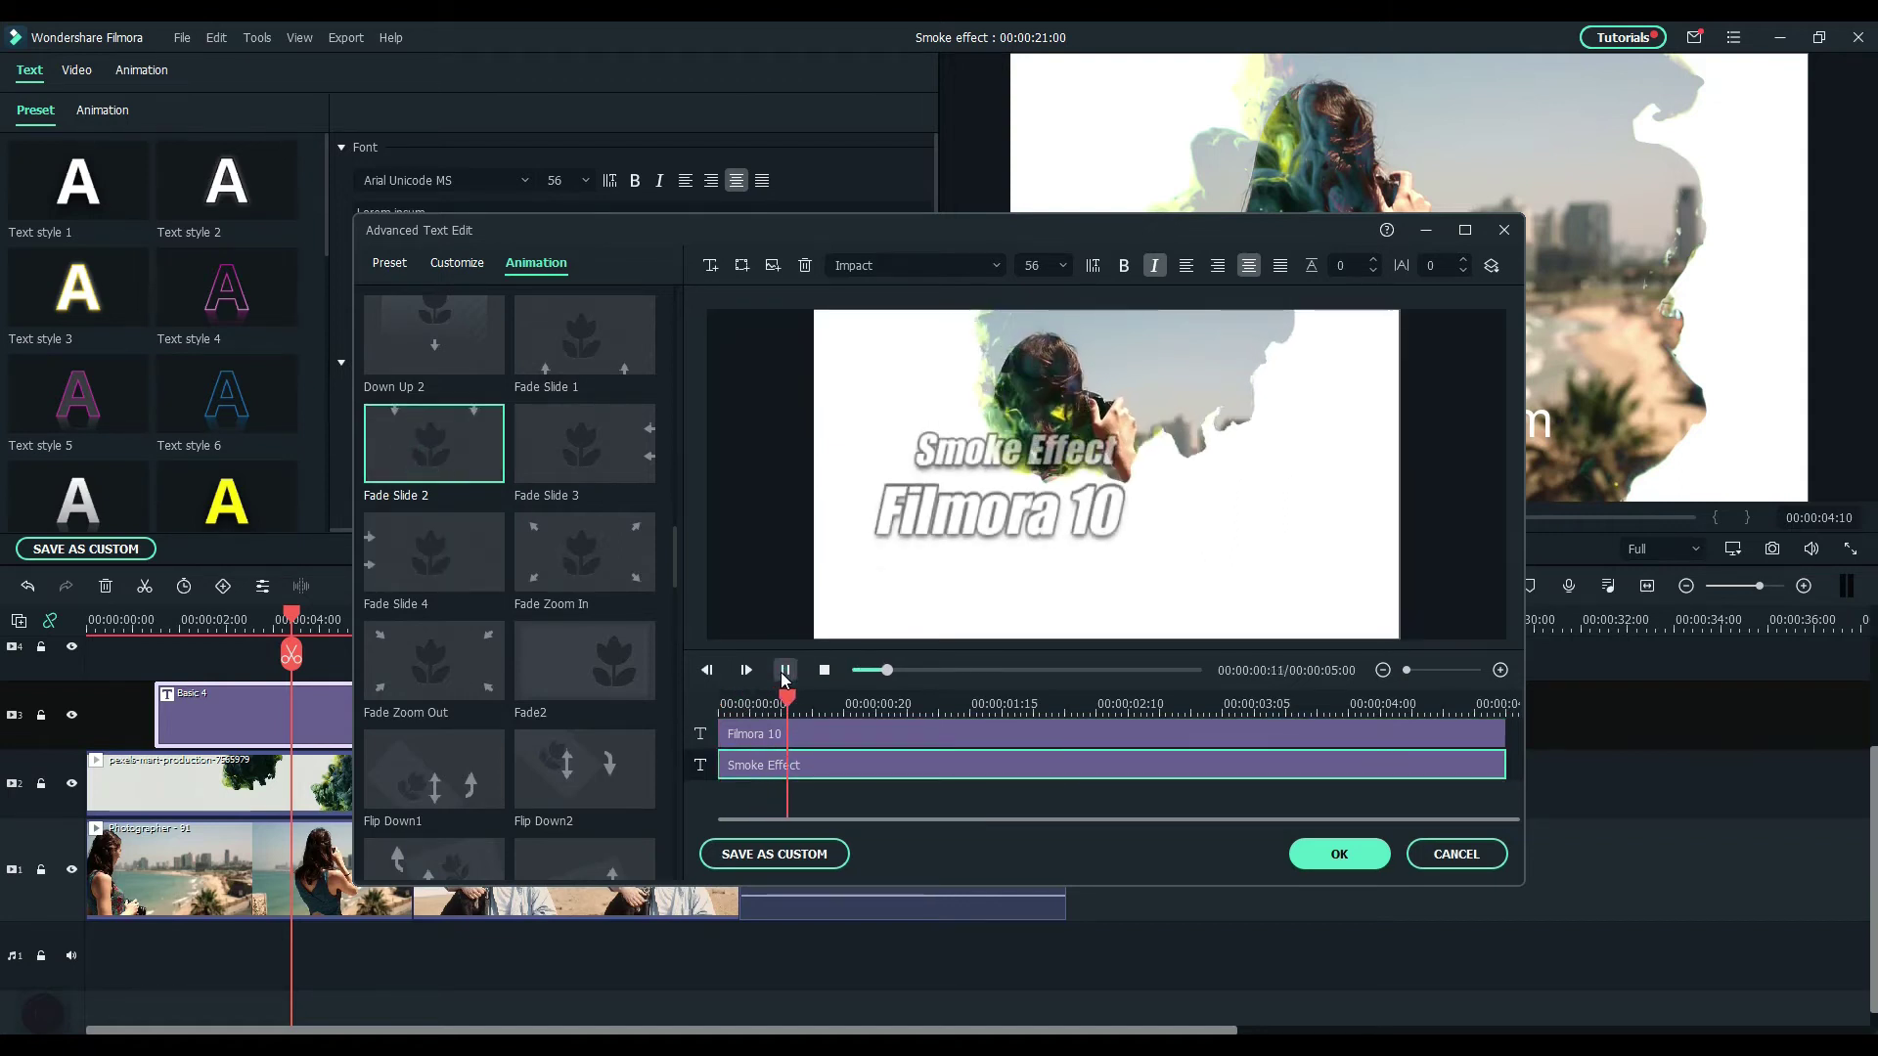
{"action": "left_click", "coordinate": [1334, 854]}
{"action": "left_click", "coordinate": [259, 713]}
Copy the title clip and paste it over the second video clip at about 7 seconds
{"action": "right_click", "coordinate": [258, 712]}
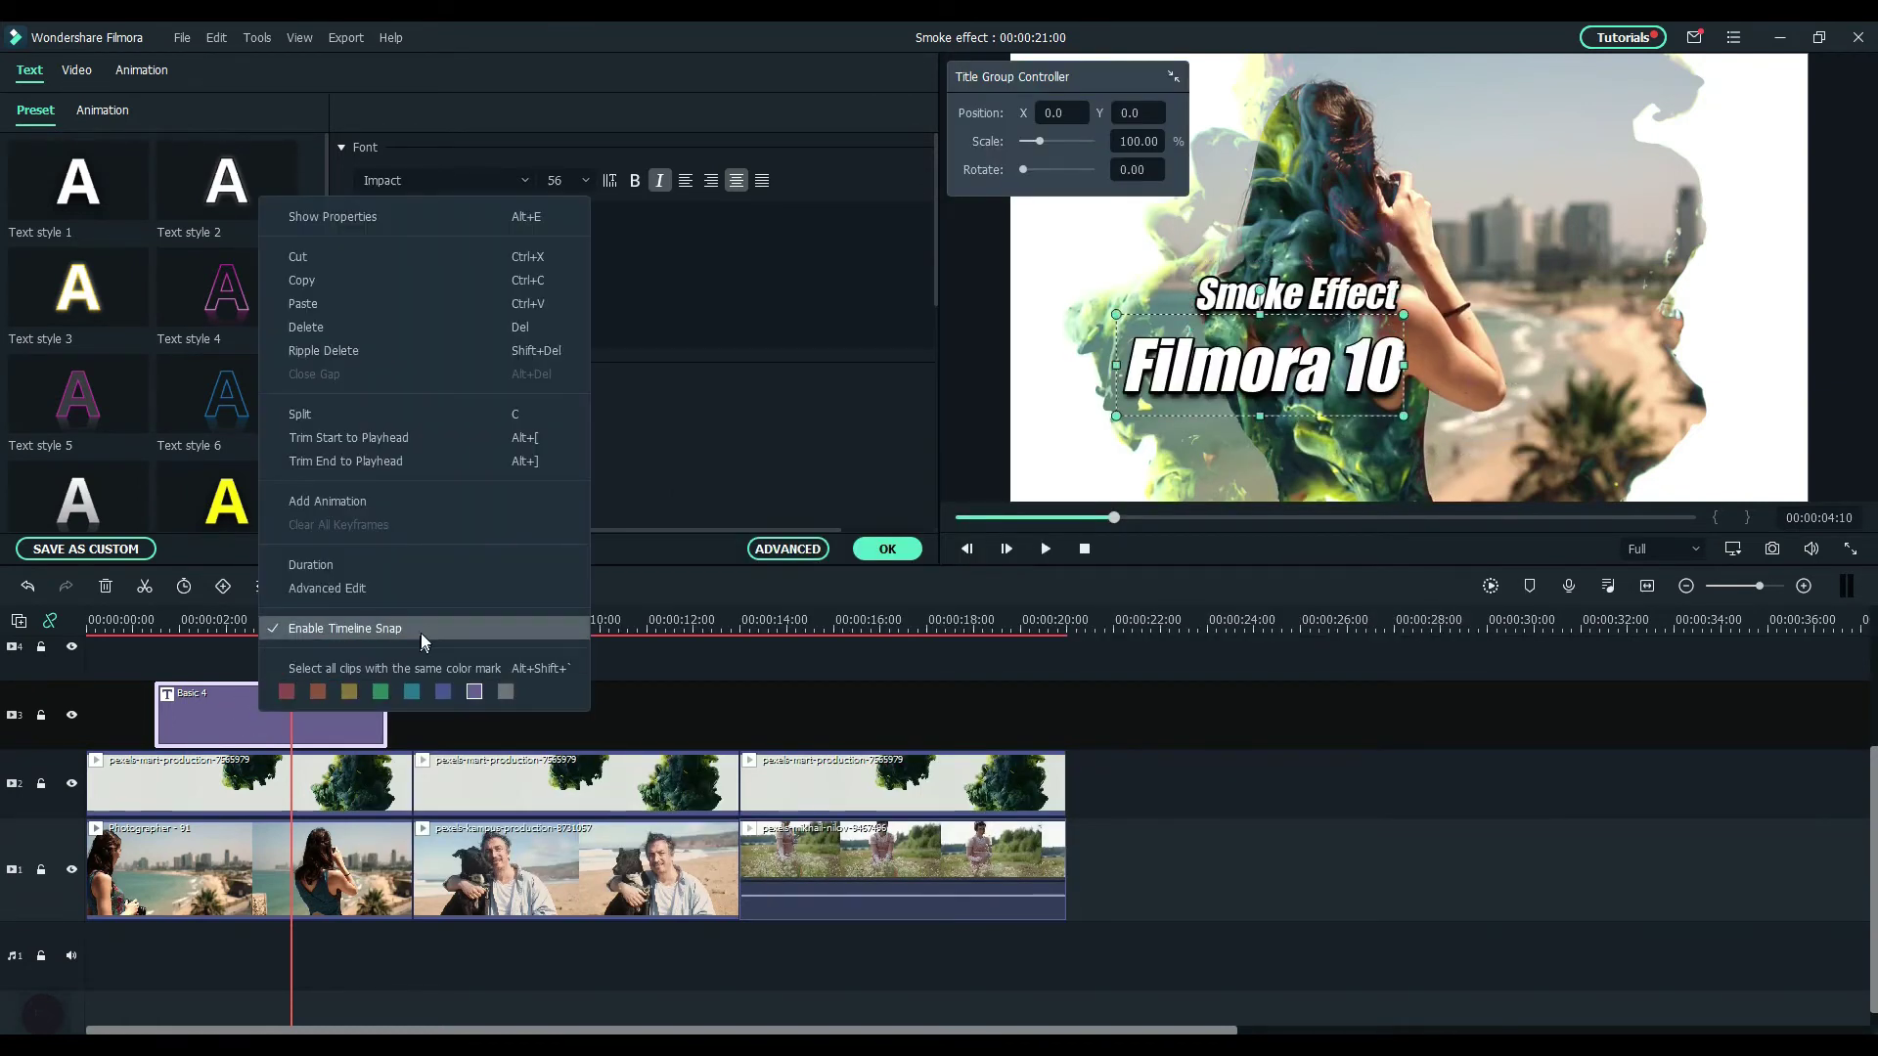
{"action": "left_click", "coordinate": [326, 280]}
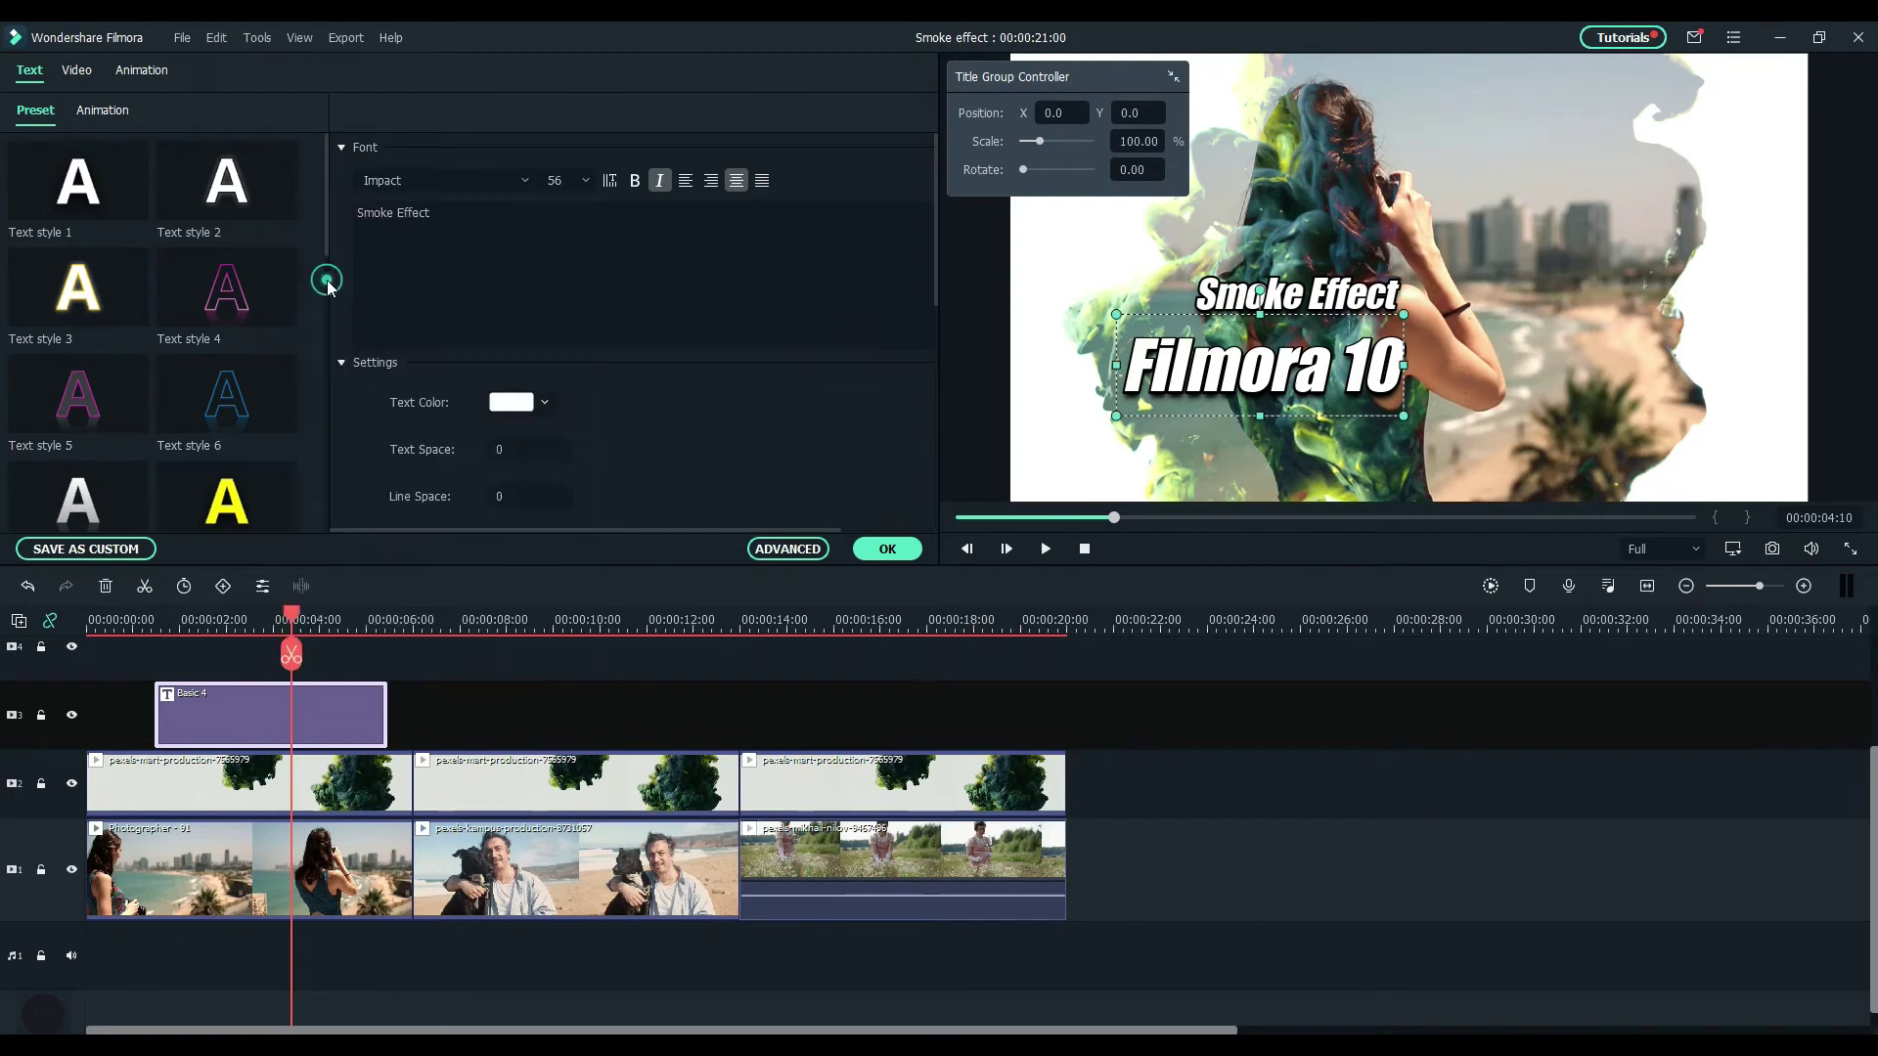
{"action": "left_click", "coordinate": [427, 620]}
{"action": "right_click", "coordinate": [465, 734]}
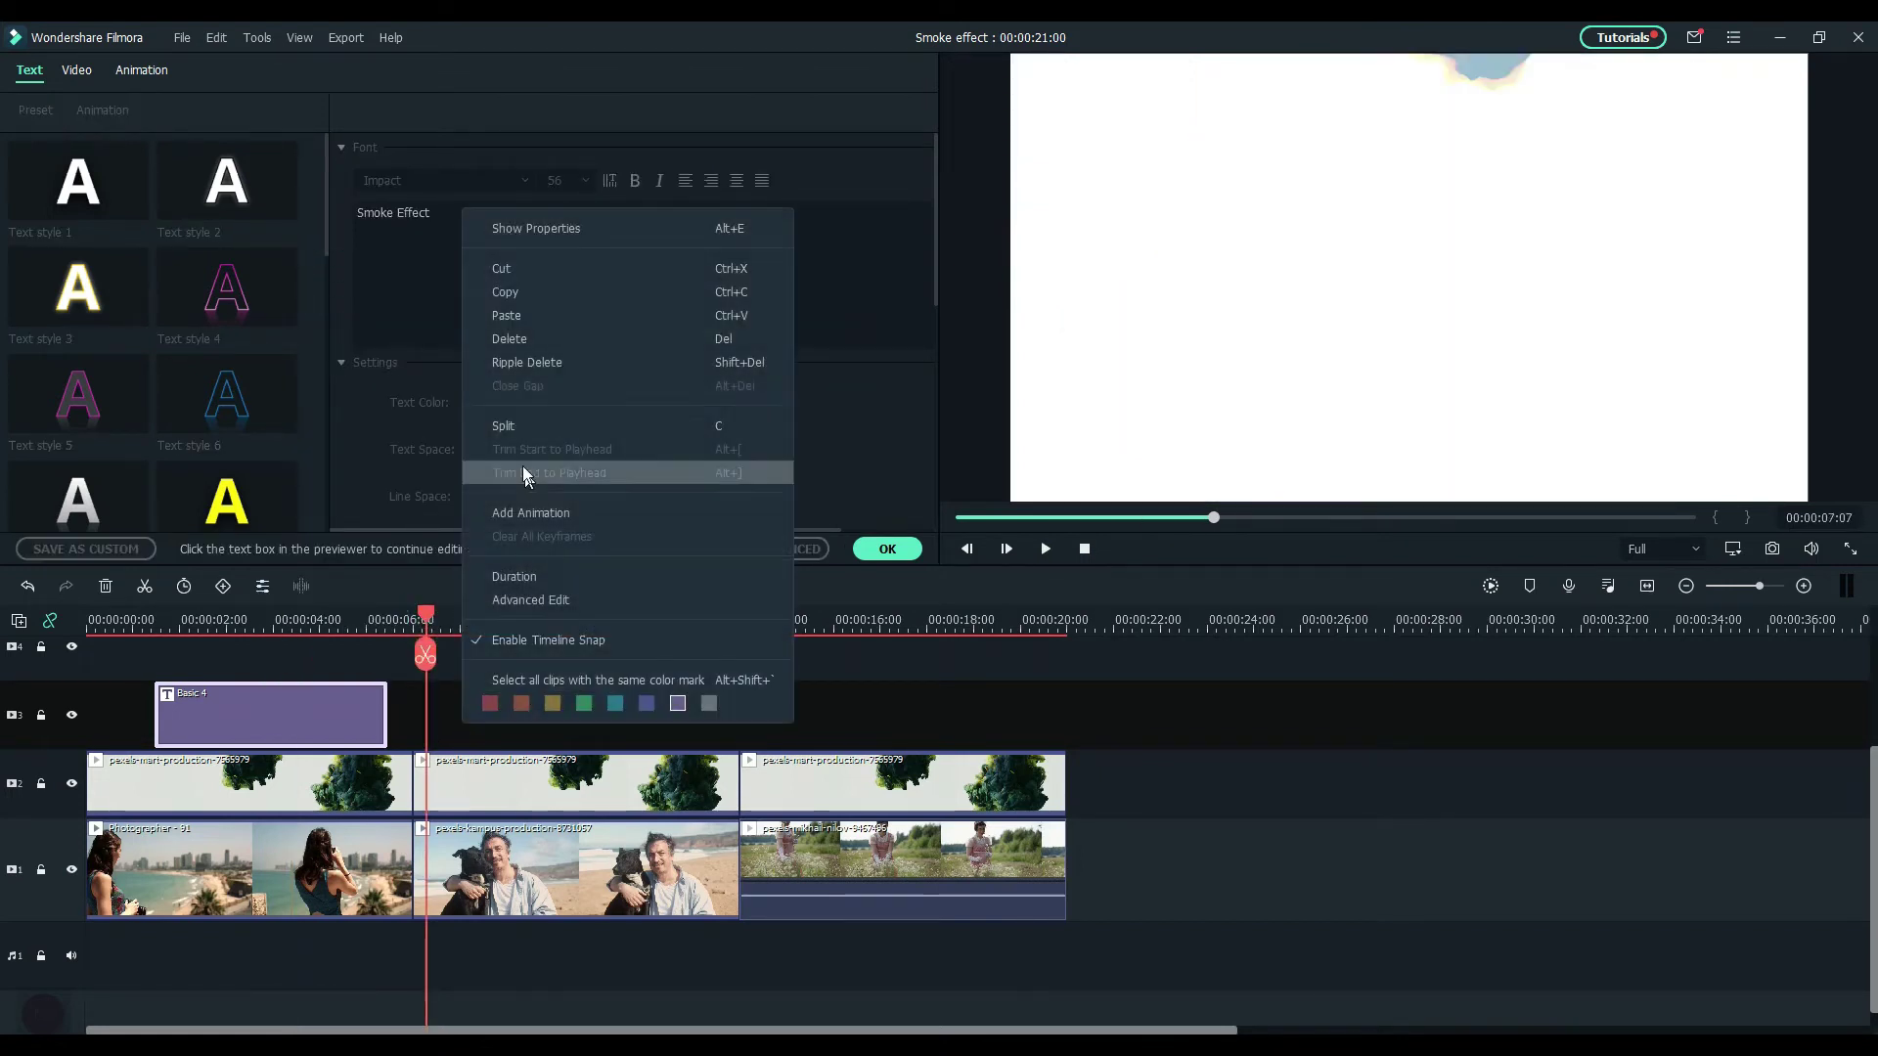
{"action": "left_click", "coordinate": [505, 317]}
{"action": "left_click_drag", "start_coordinate": [533, 724], "coordinate": [591, 721]}
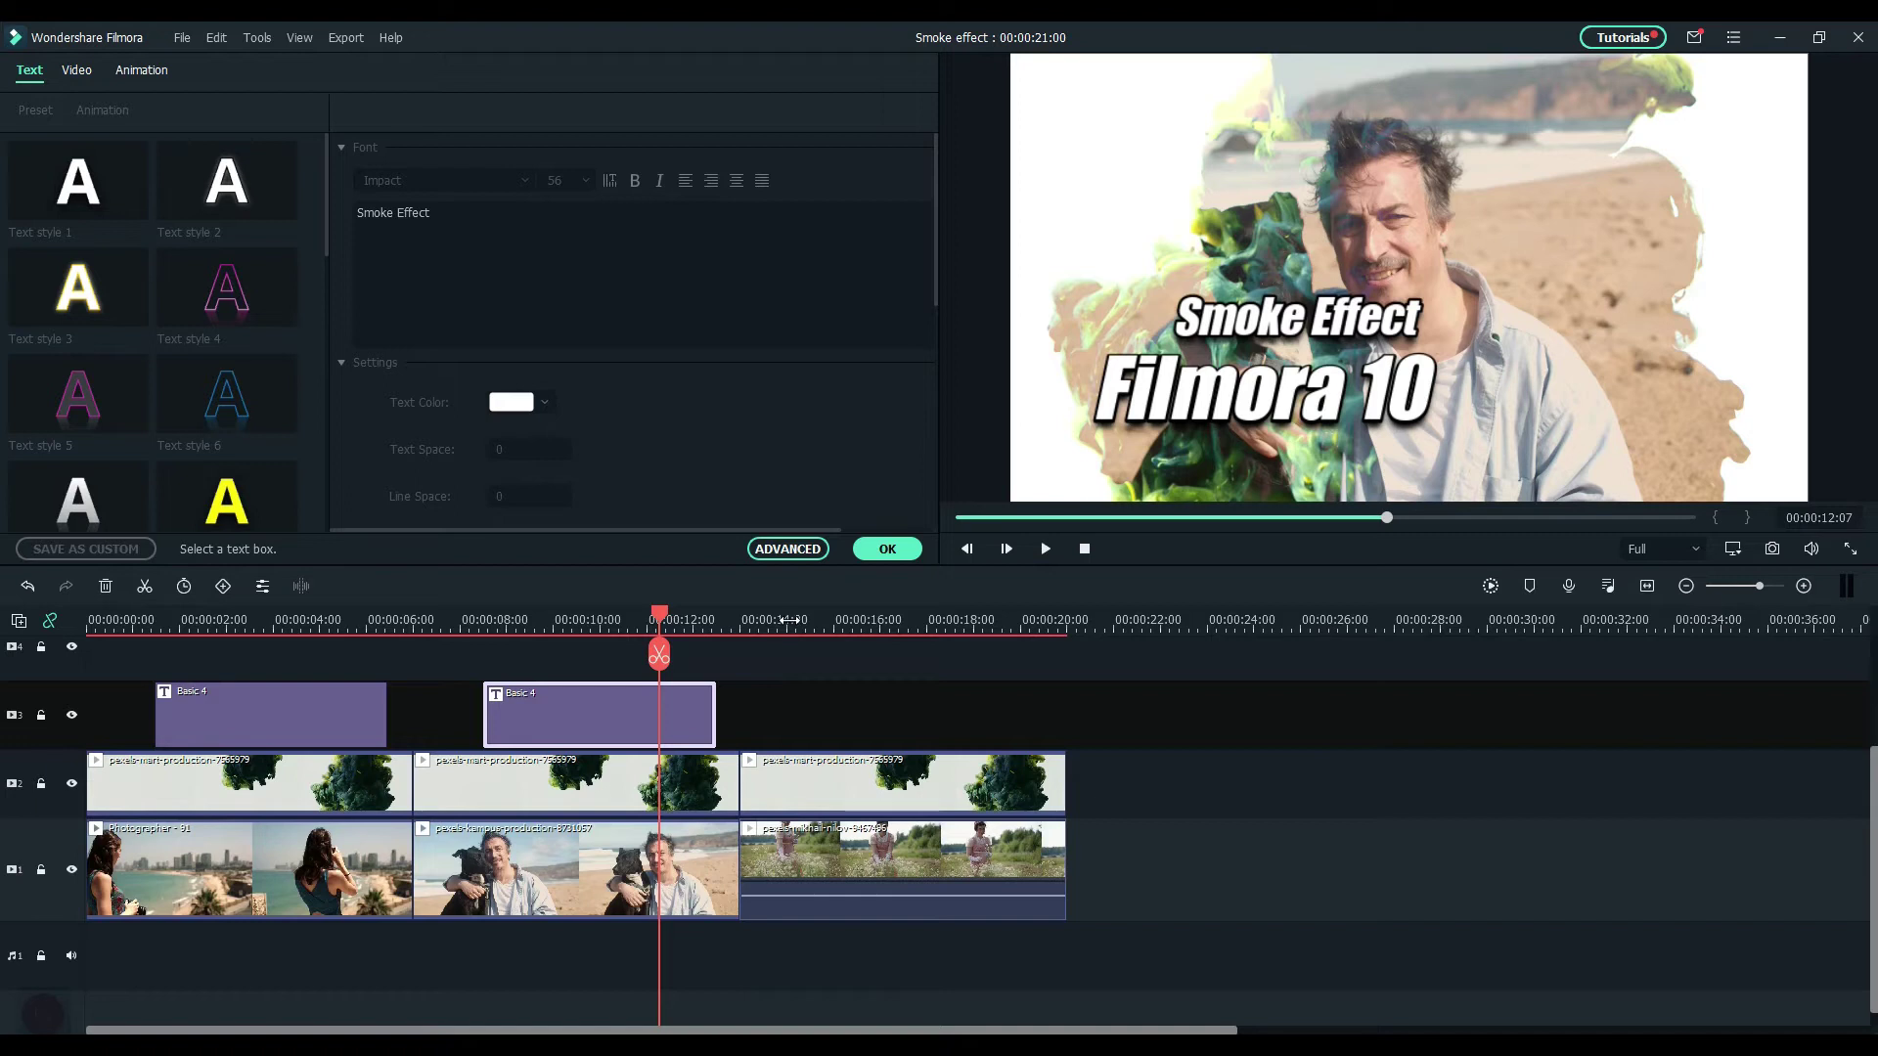
Paste another title copy over the third video clip at about 14 seconds and review
{"action": "right_click", "coordinate": [797, 719]}
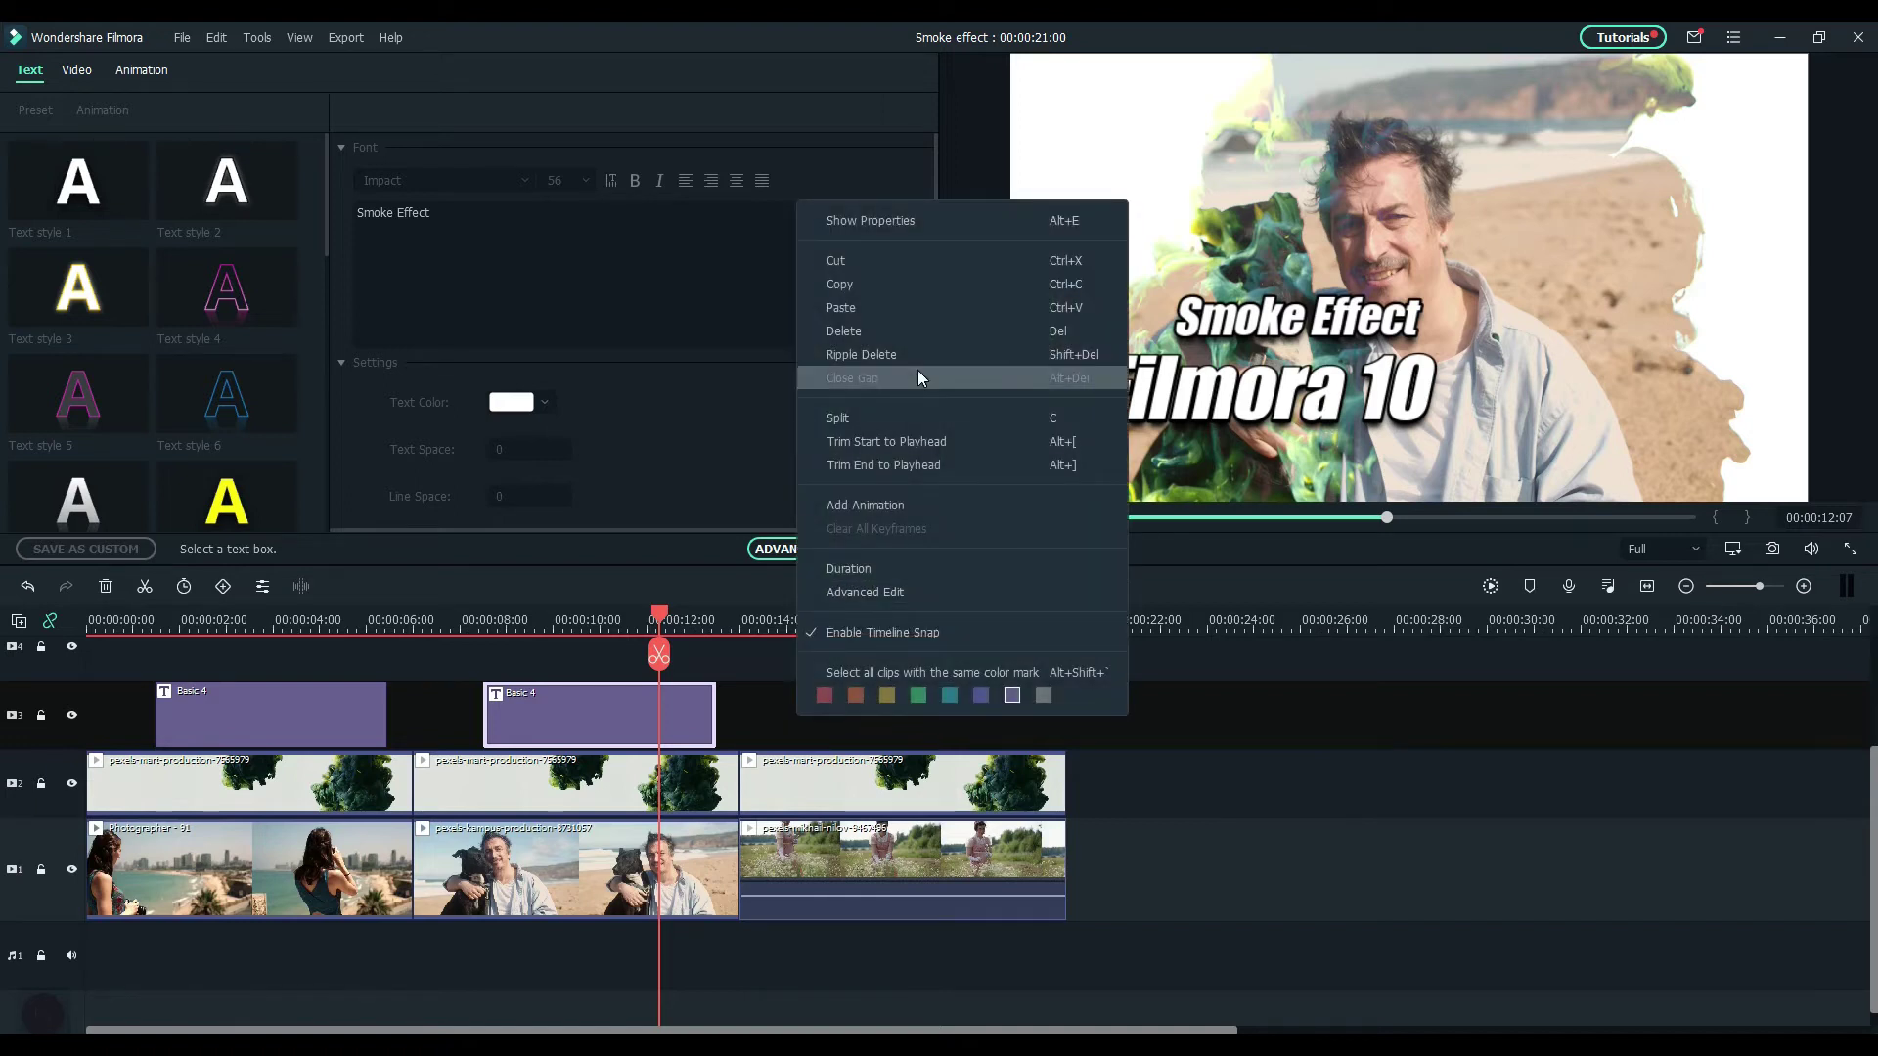
{"action": "left_click", "coordinate": [744, 618]}
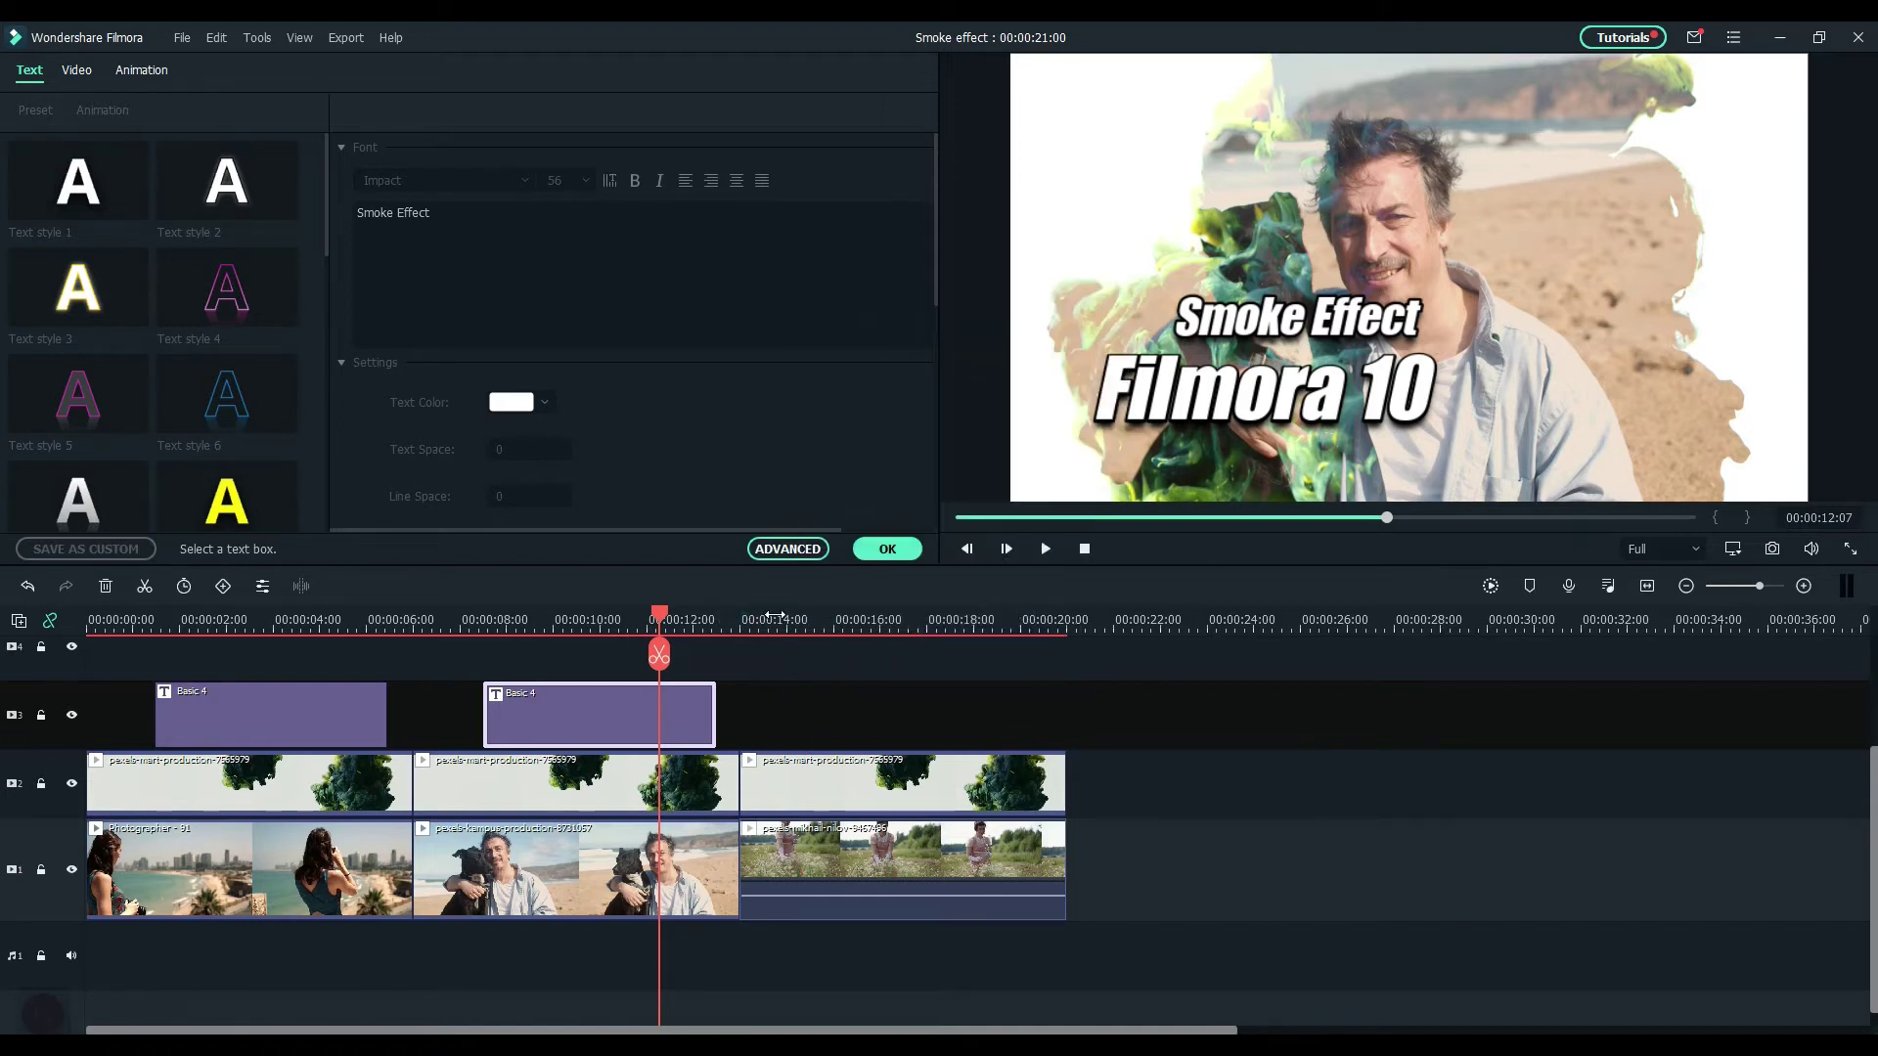
{"action": "left_click", "coordinate": [774, 618]}
{"action": "right_click", "coordinate": [825, 720]}
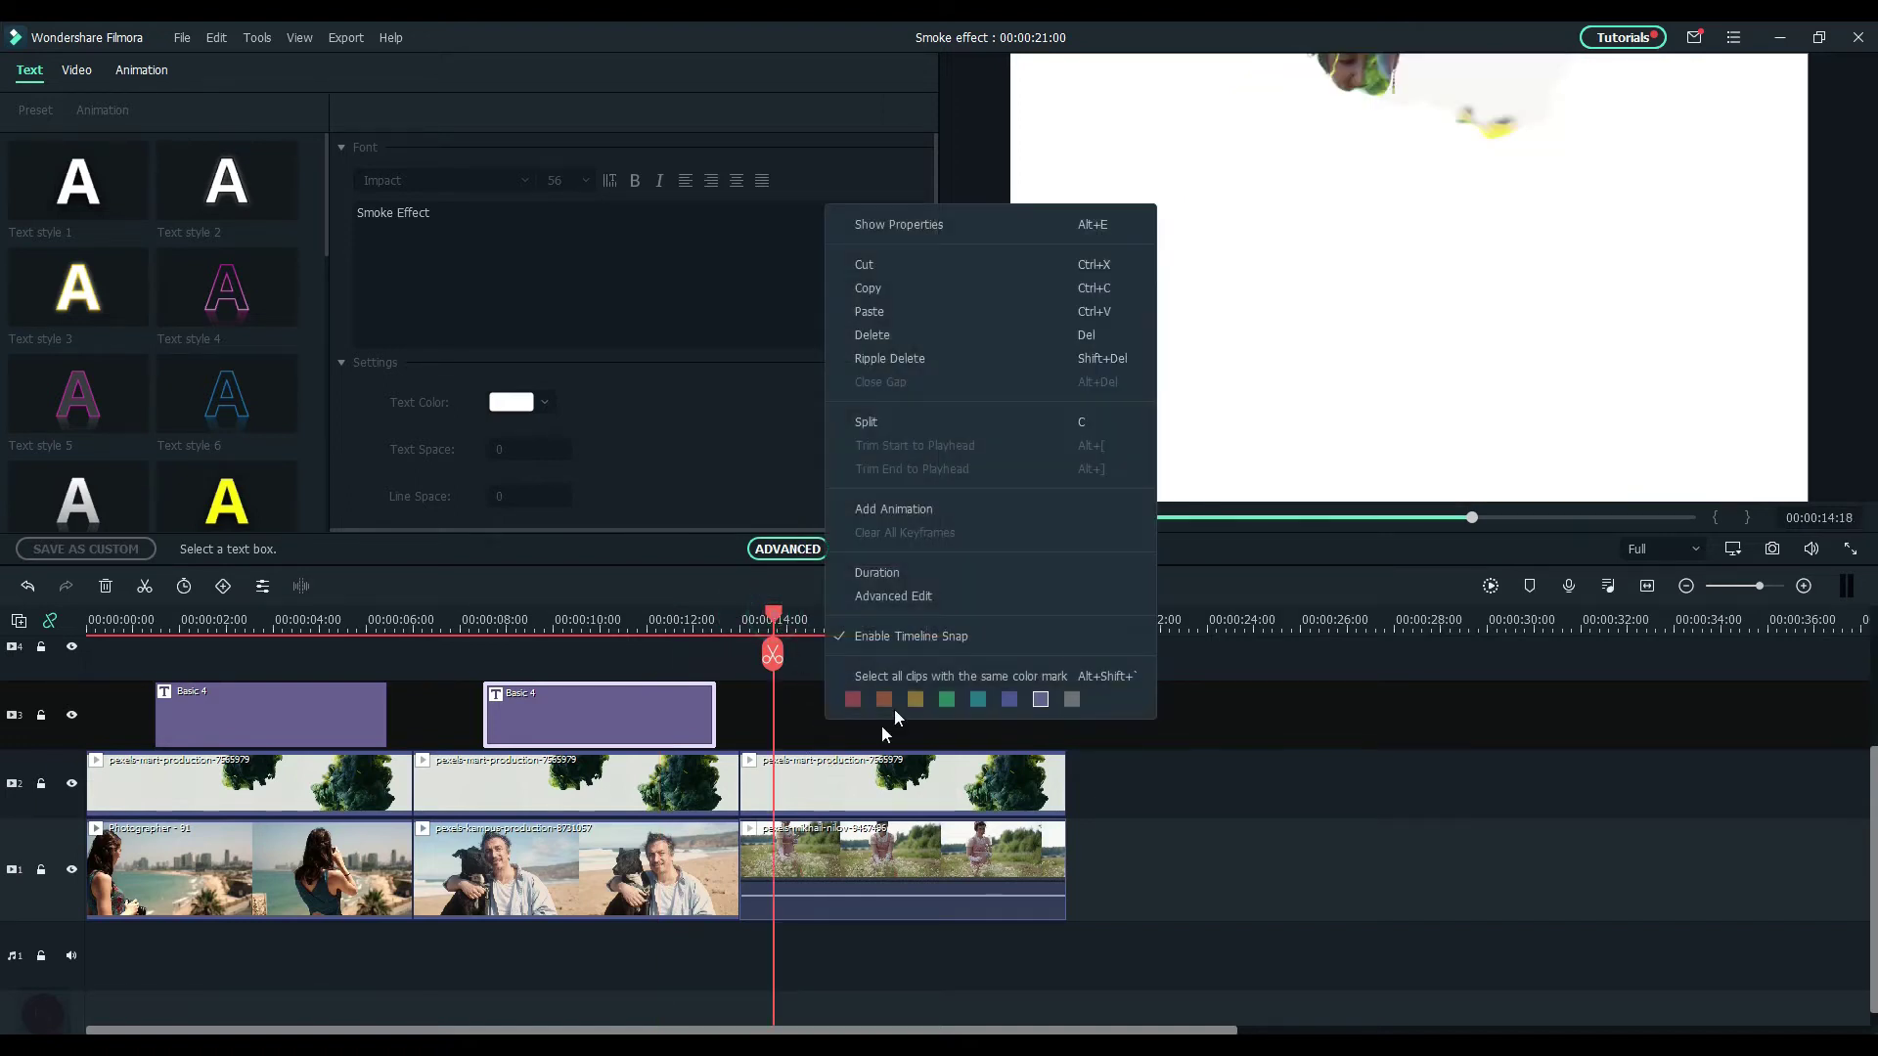
{"action": "left_click", "coordinate": [861, 311]}
{"action": "left_click_drag", "start_coordinate": [884, 716], "coordinate": [910, 720]}
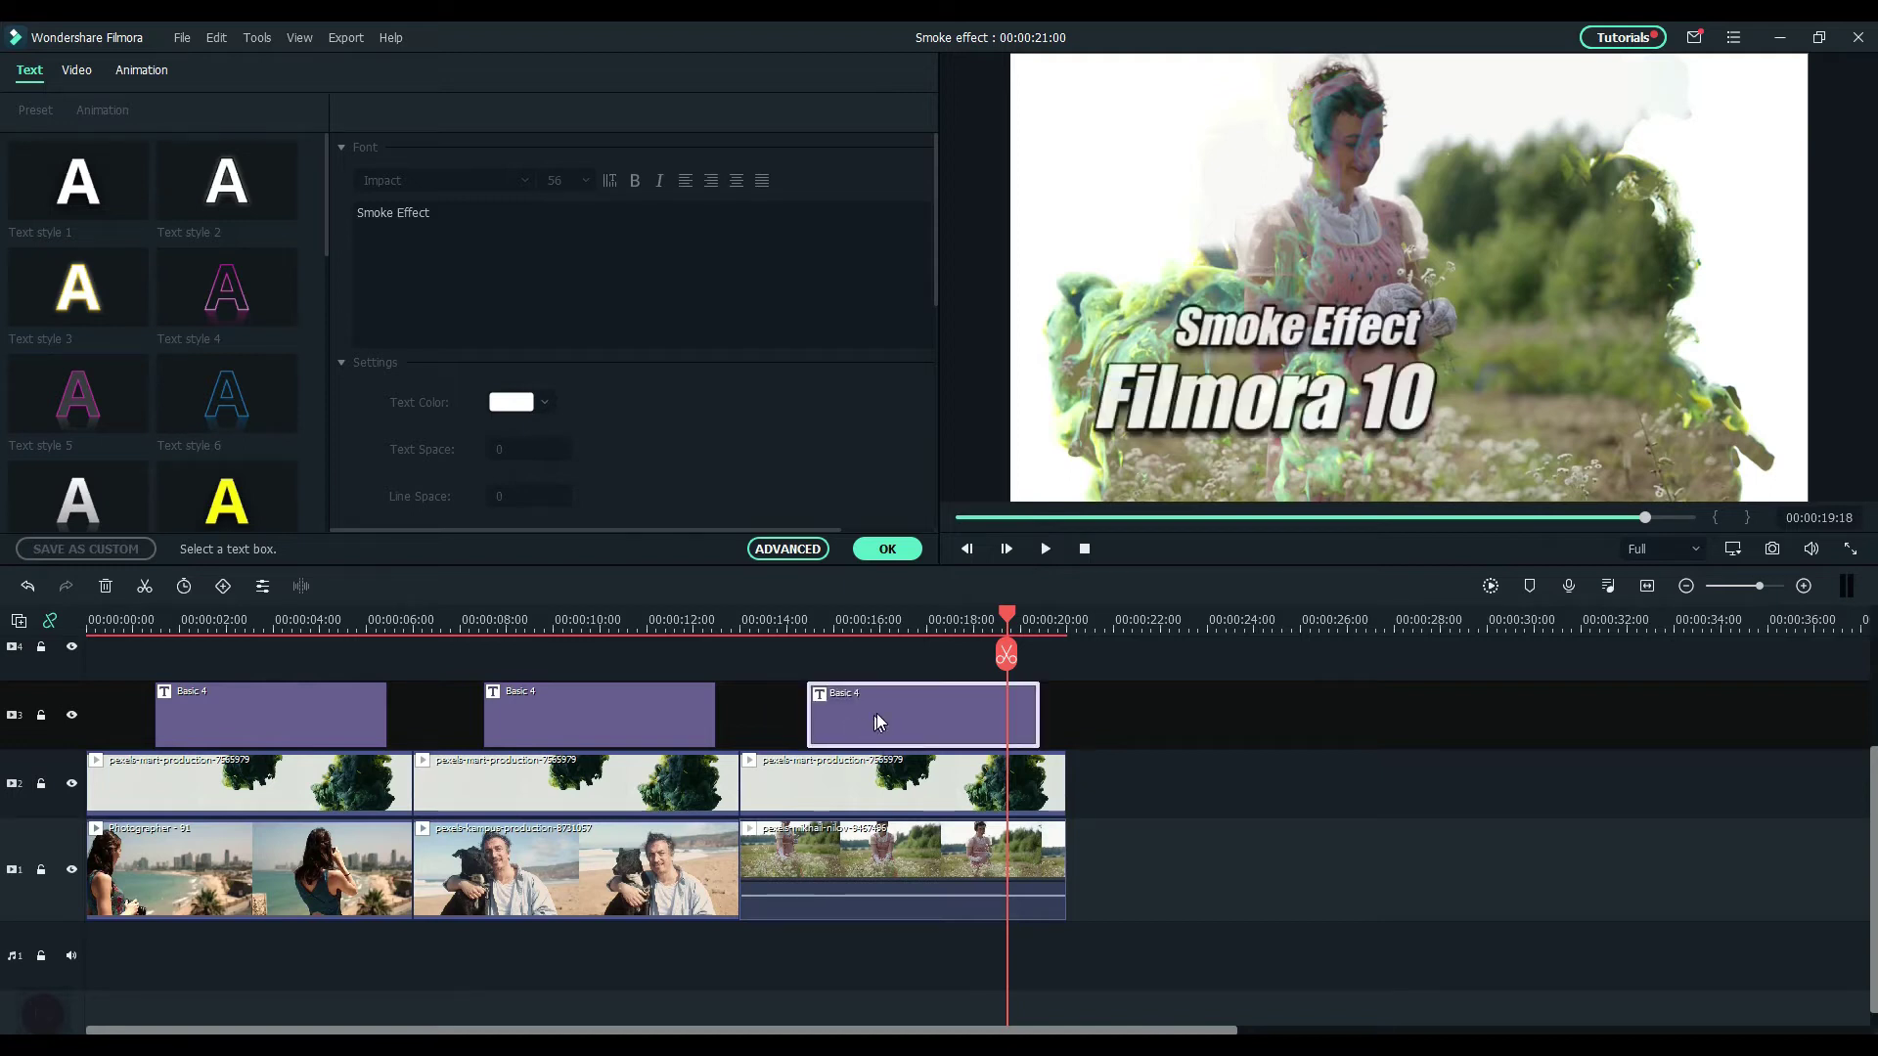
{"action": "left_click", "coordinate": [255, 616]}
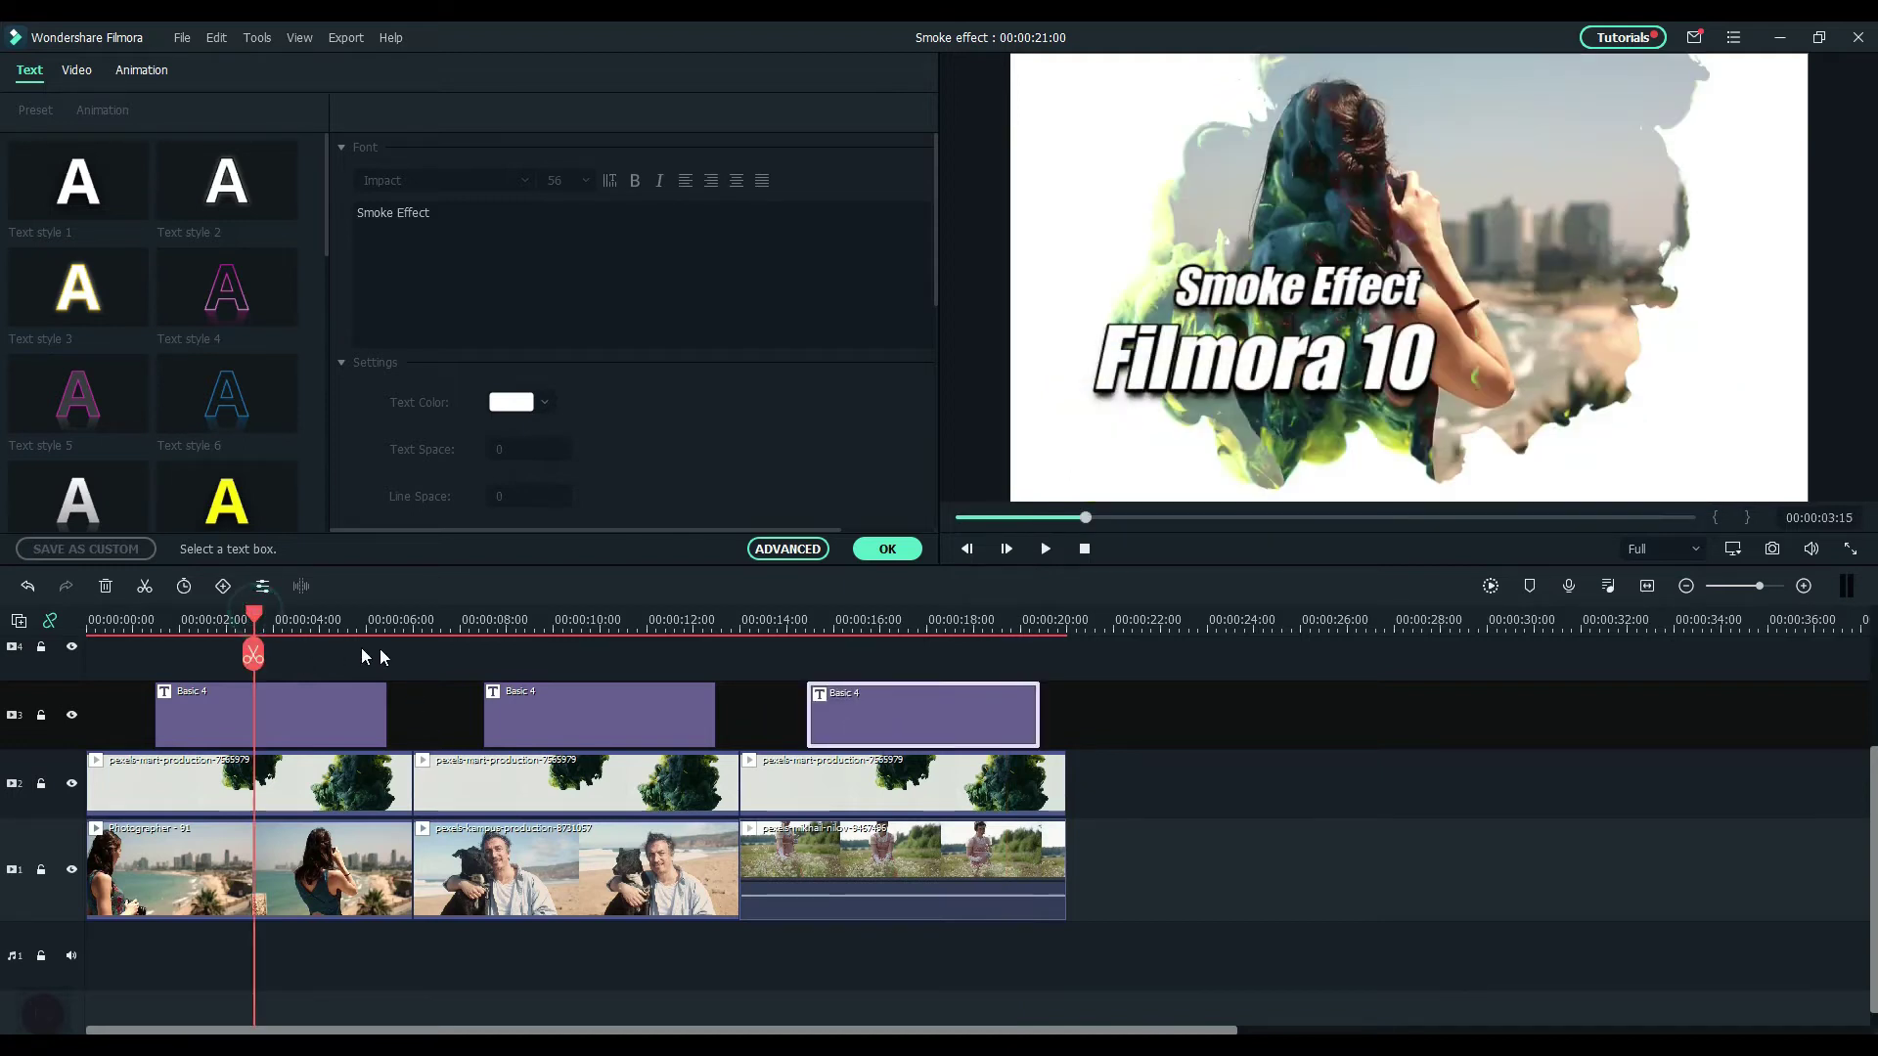
{"action": "left_click", "coordinate": [571, 626]}
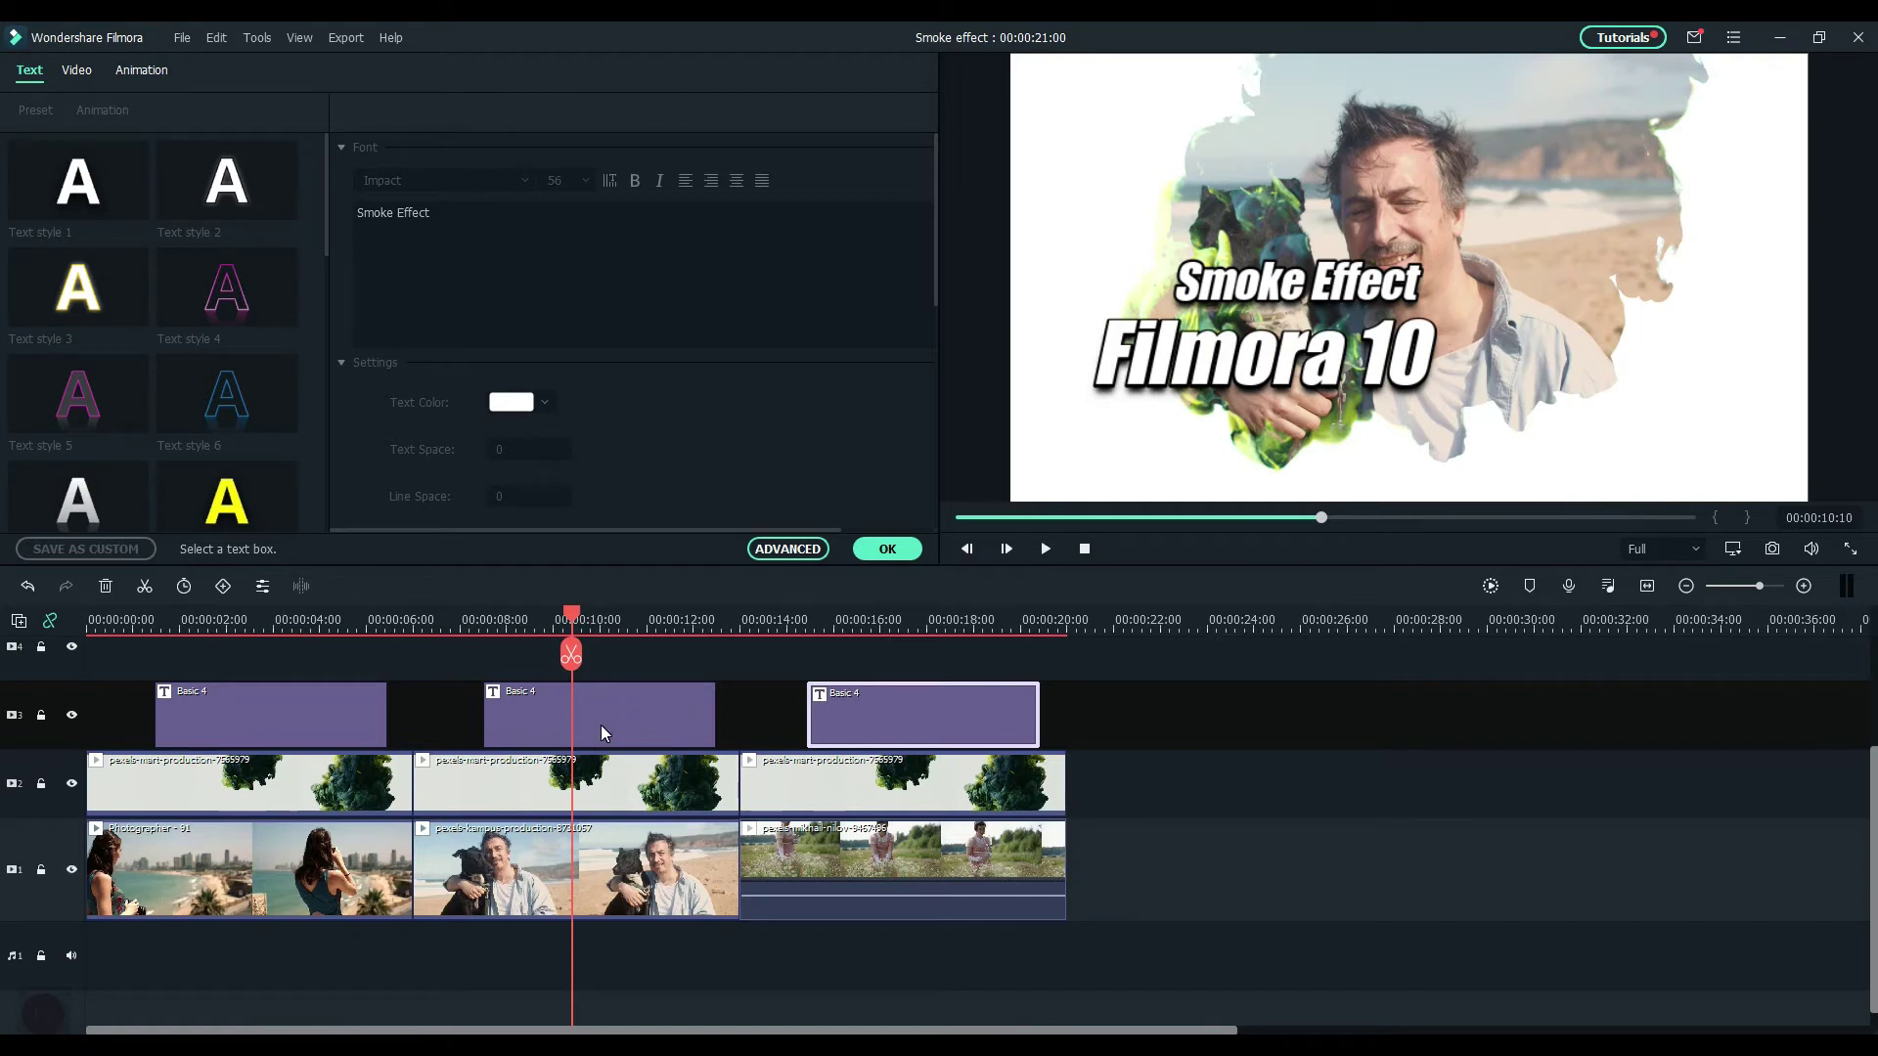
Move the middle title's lines to the right and retype them as 'Easy Tips' and 'ESL Editors'
{"action": "left_click", "coordinate": [601, 724]}
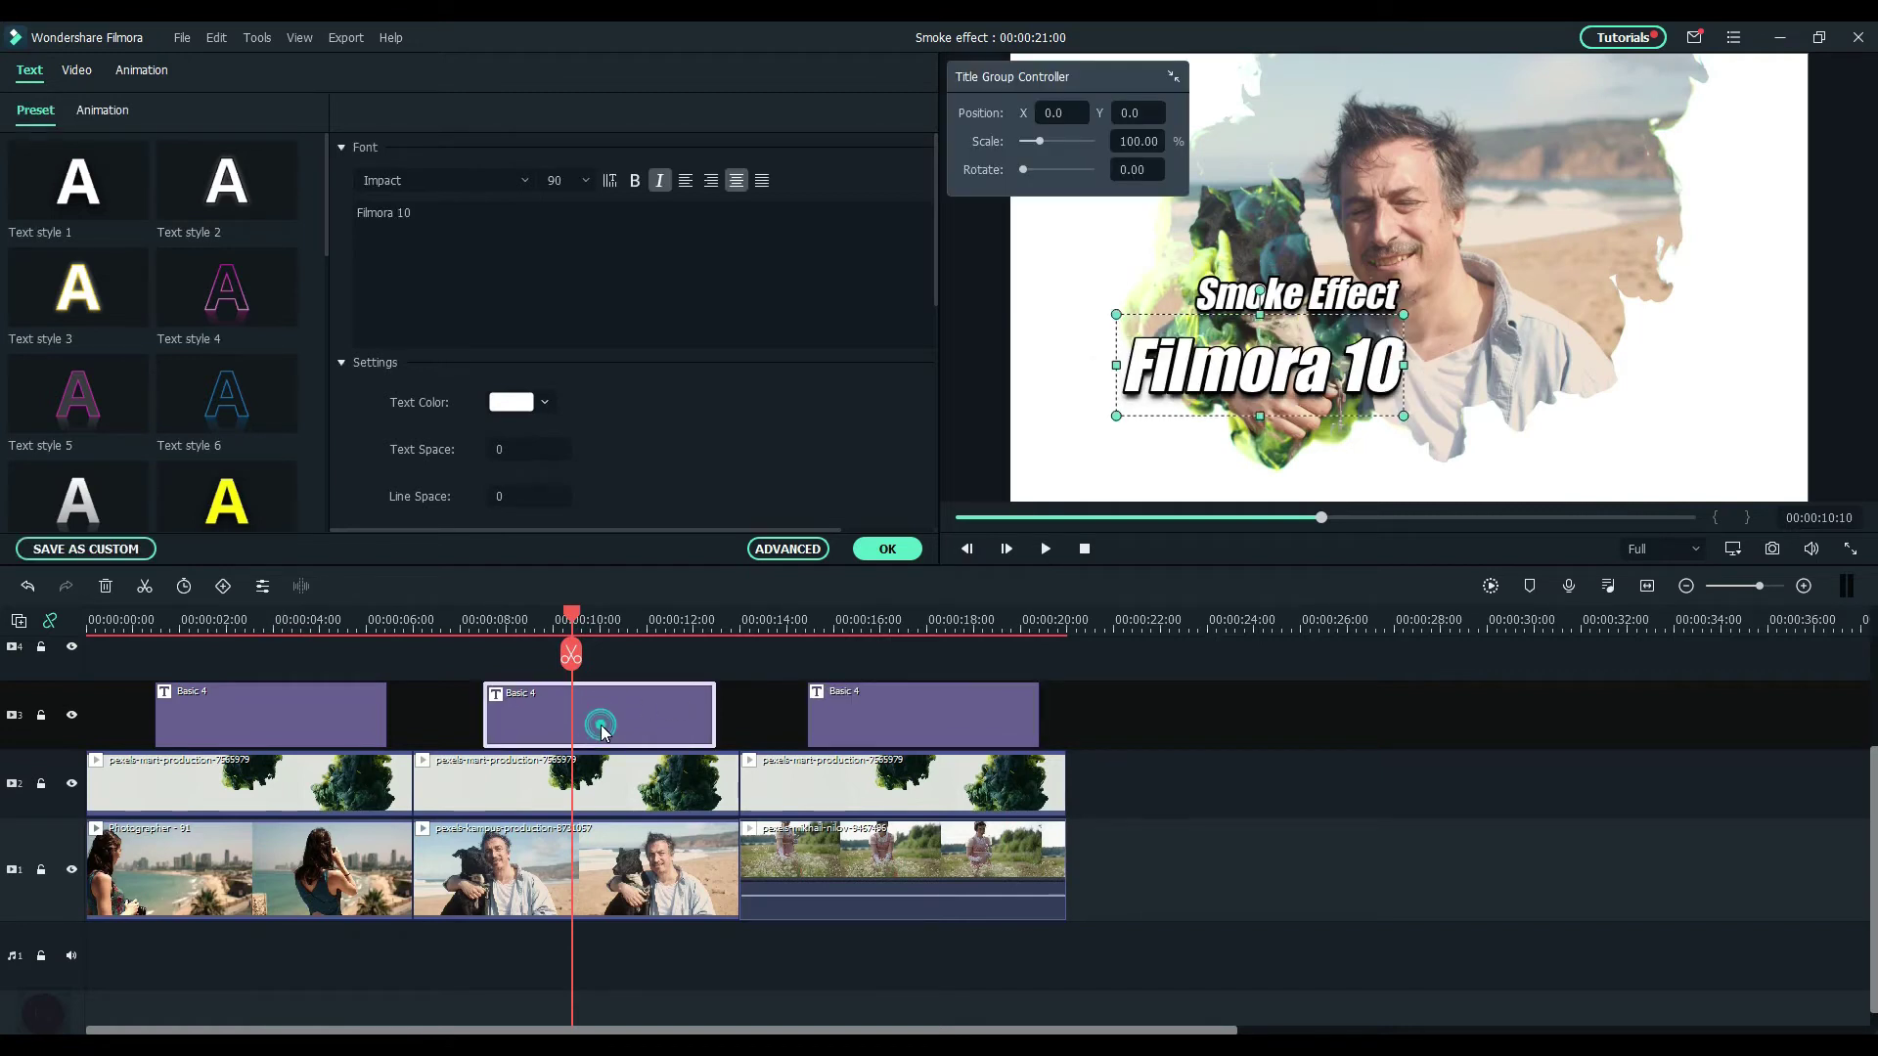
{"action": "left_click_drag", "start_coordinate": [1253, 386], "coordinate": [1590, 391]}
{"action": "left_click_drag", "start_coordinate": [1249, 296], "coordinate": [1562, 298]}
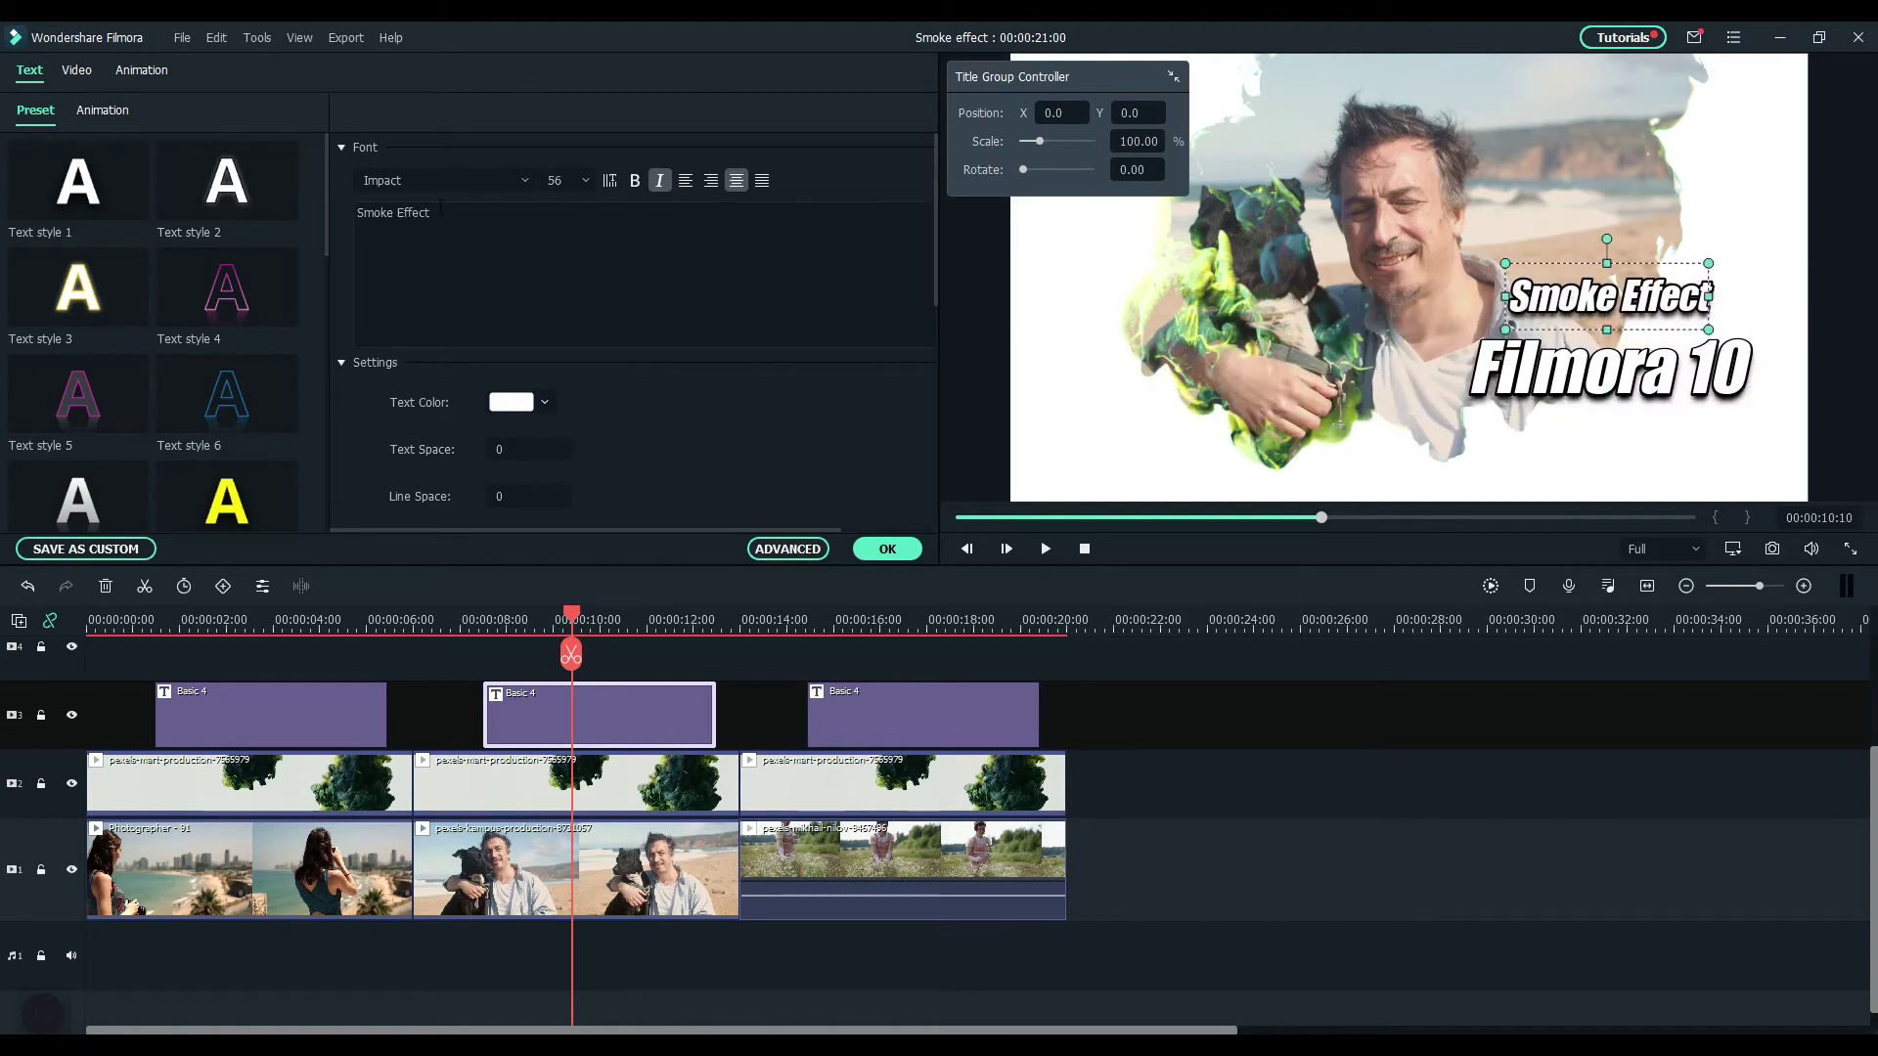
{"action": "left_click_drag", "start_coordinate": [440, 212], "coordinate": [293, 217]}
{"action": "type", "text": "Easy Tips"}
{"action": "left_click", "coordinate": [1609, 370]}
{"action": "type", "text": "ESL Editors"}
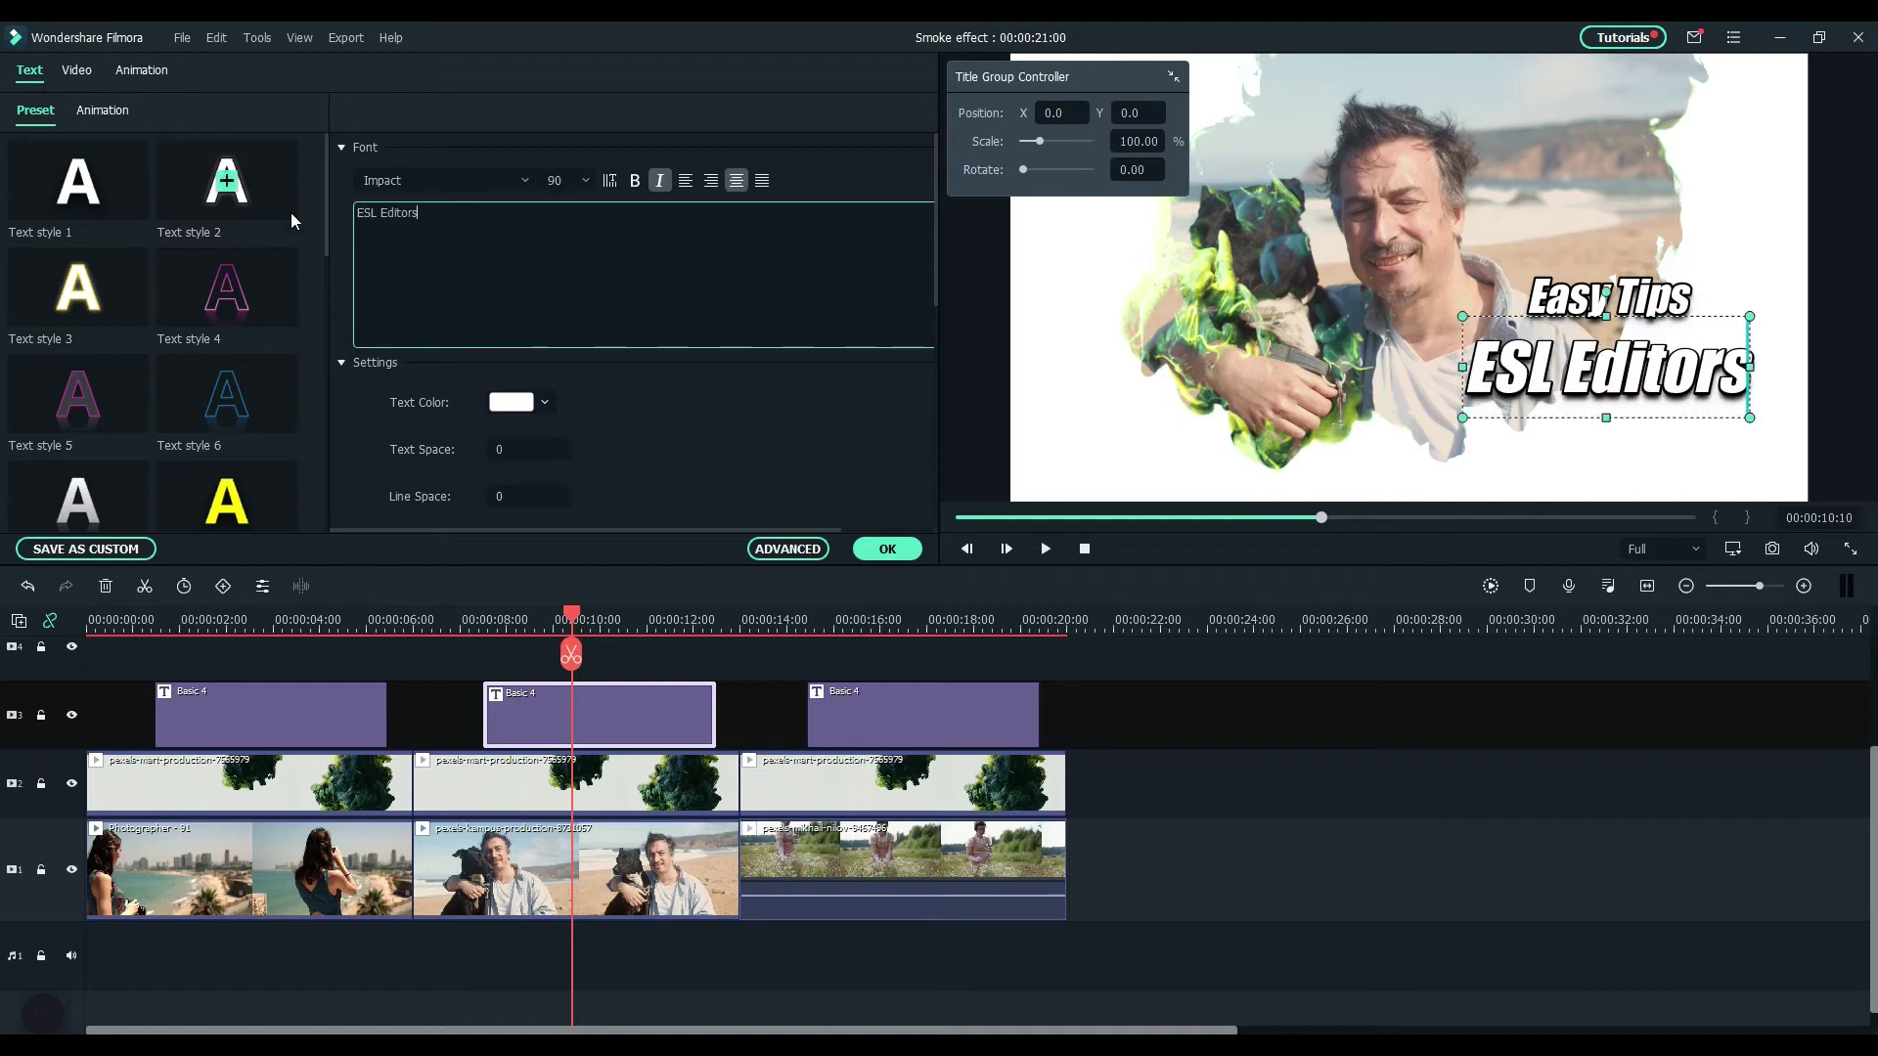
Align 'Easy Tips' neatly above 'ESL Editors' on the right side
{"action": "left_click", "coordinate": [1637, 440]}
{"action": "left_click", "coordinate": [1619, 378]}
{"action": "left_click_drag", "start_coordinate": [1617, 375], "coordinate": [1605, 373]}
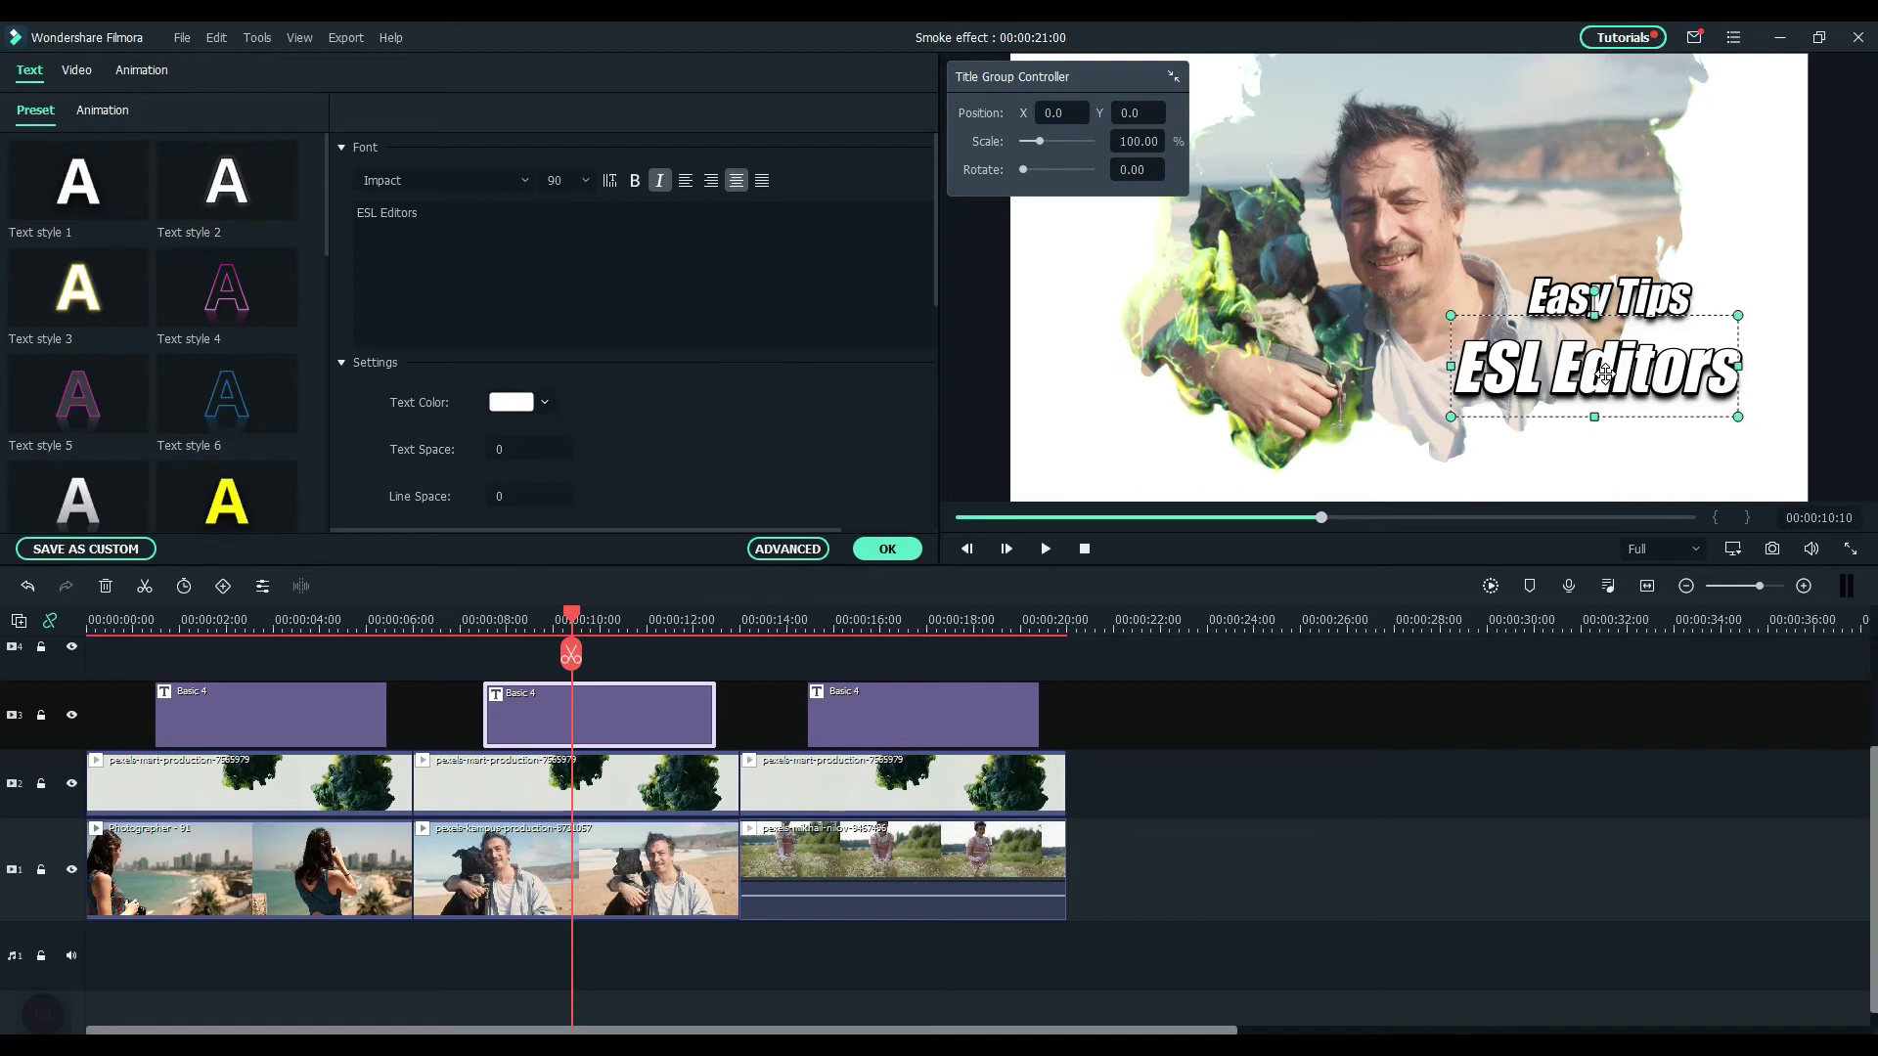
{"action": "left_click", "coordinate": [1567, 285]}
{"action": "left_click_drag", "start_coordinate": [1567, 285], "coordinate": [1589, 294]}
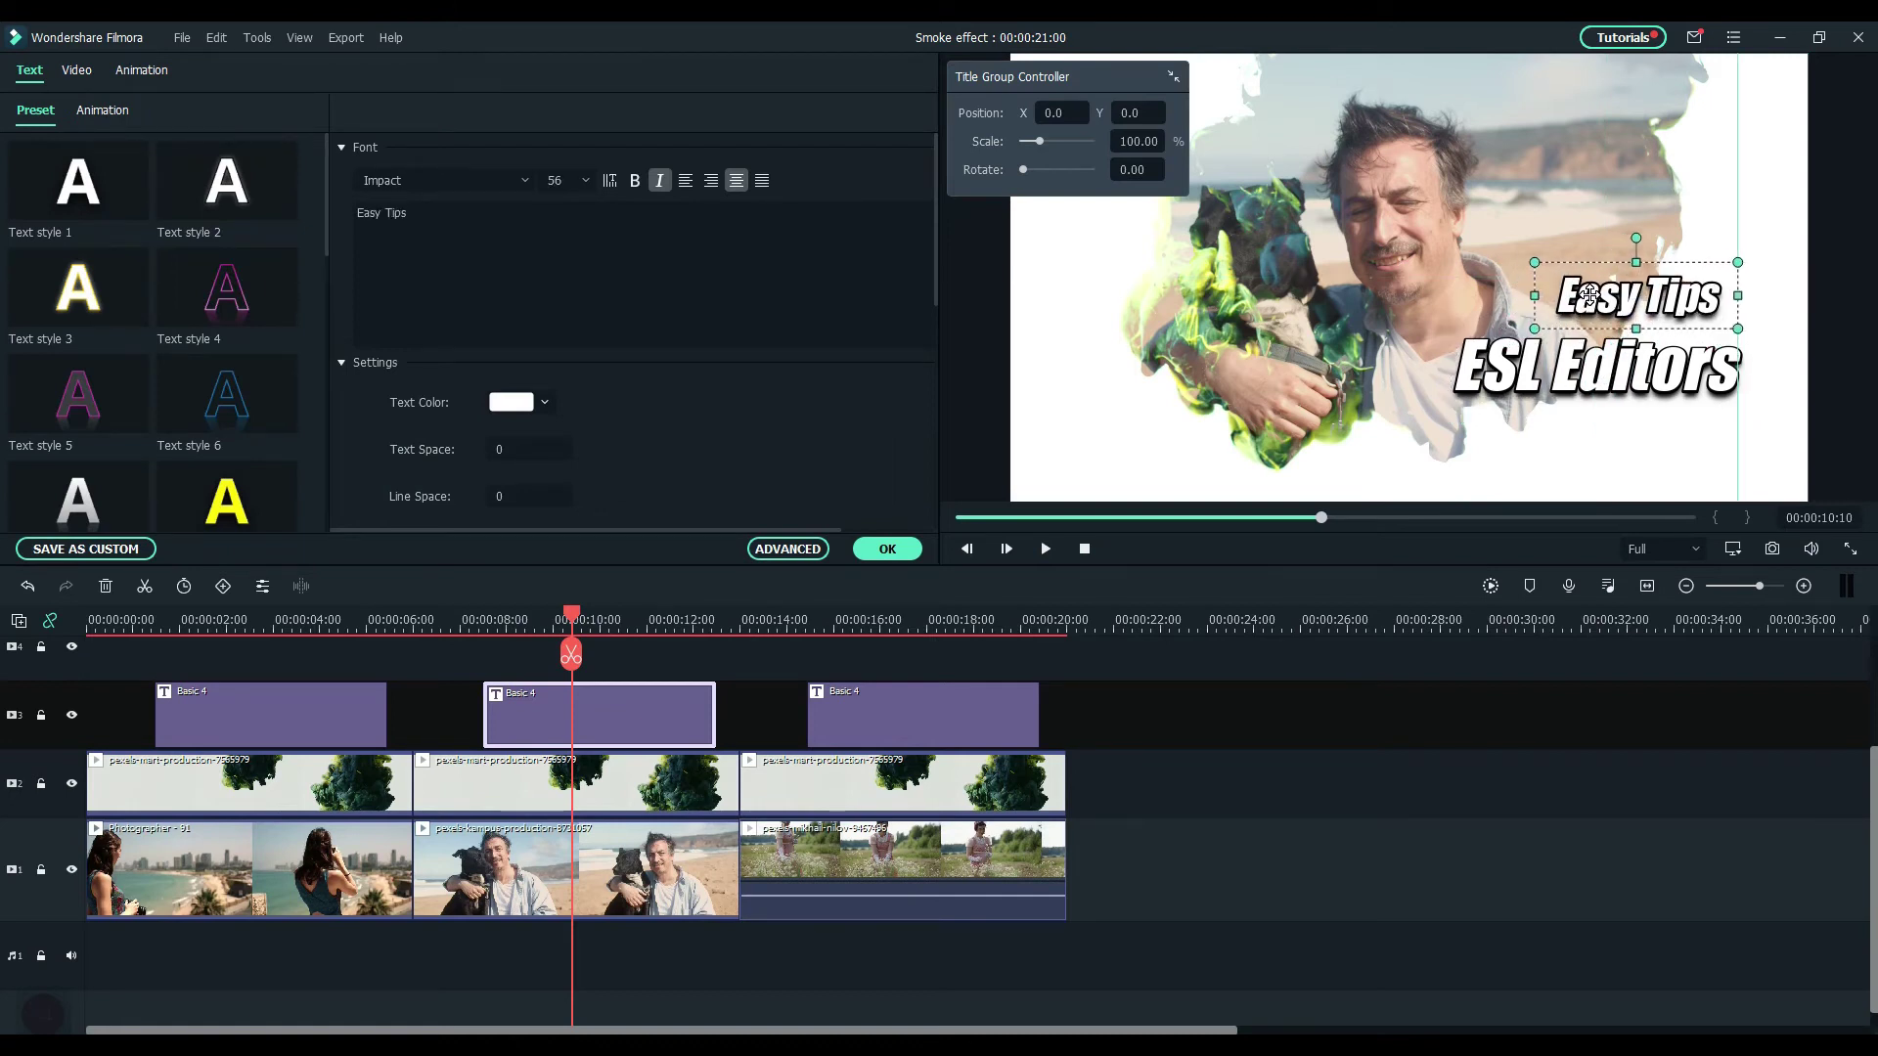
Play back the second clip from about 9 seconds, then select the third title clip
{"action": "left_click_drag", "start_coordinate": [572, 631], "coordinate": [507, 626]}
{"action": "key", "text": "space"}
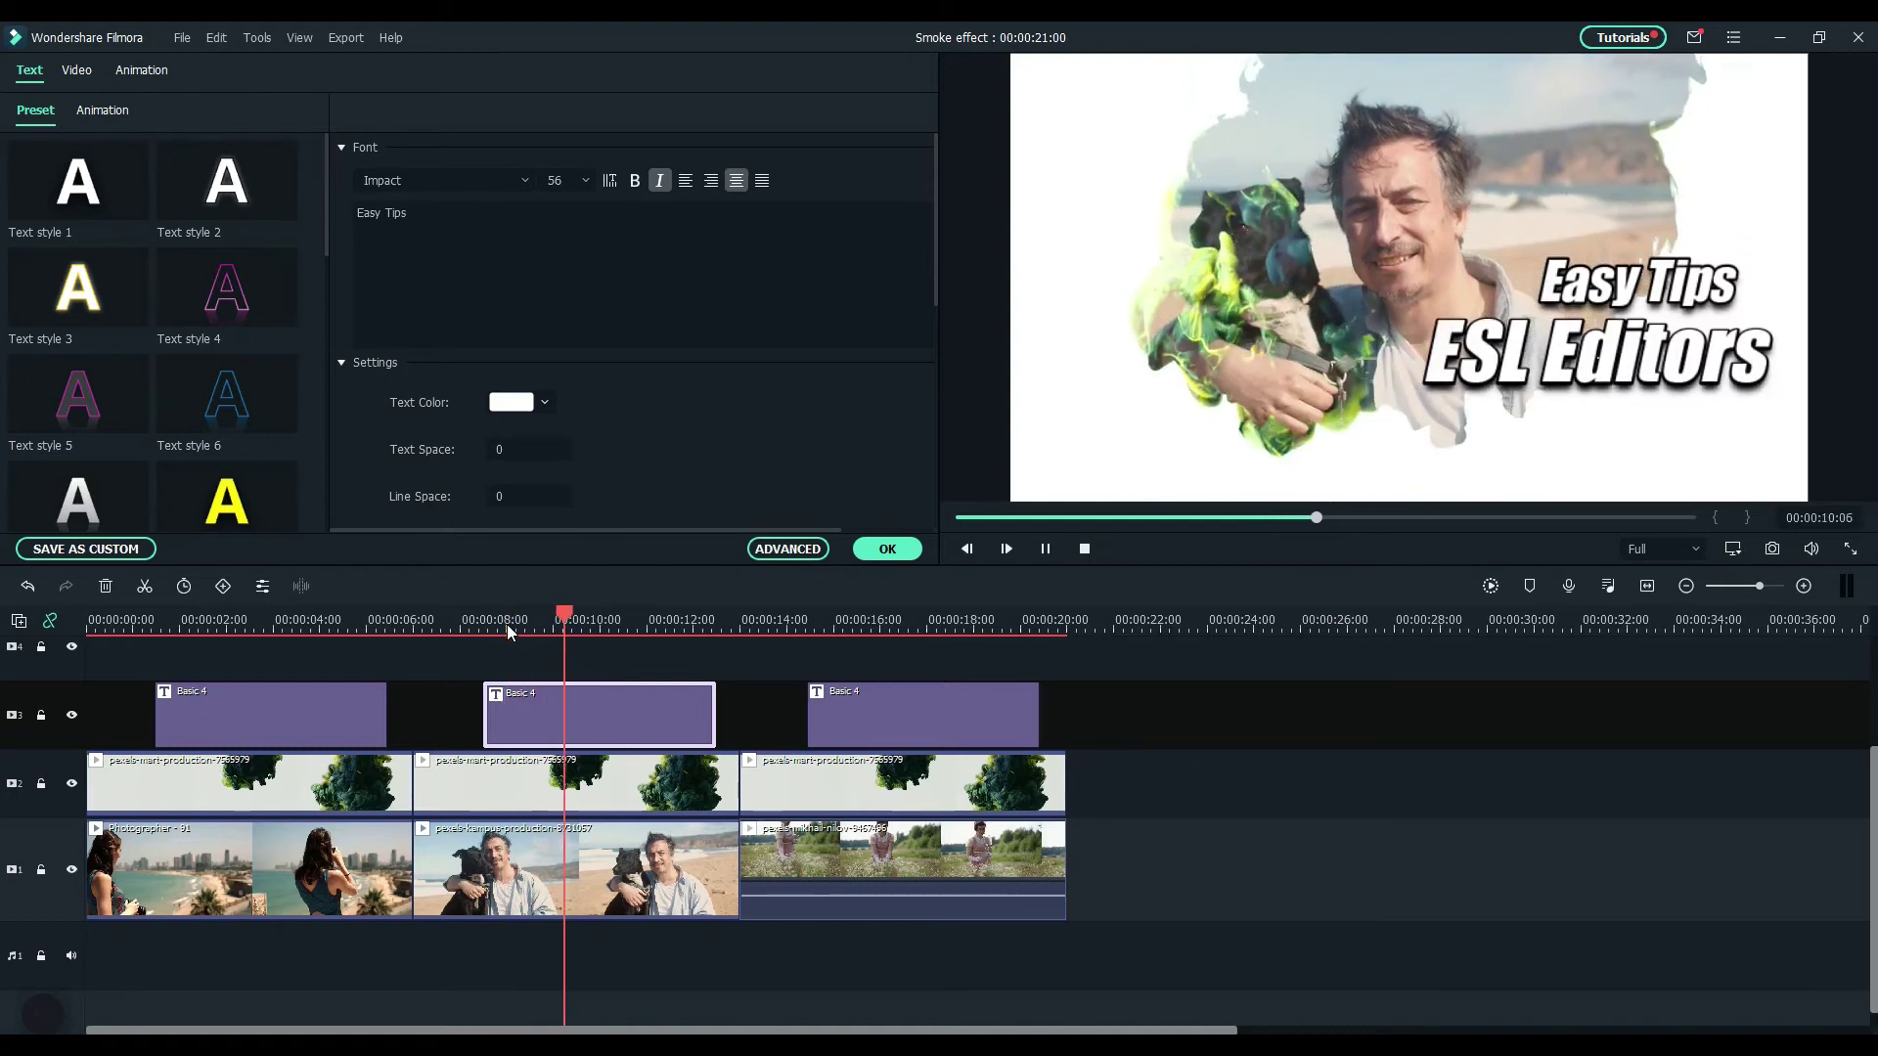
{"action": "key", "text": "space"}
{"action": "left_click", "coordinate": [881, 623]}
{"action": "left_click", "coordinate": [922, 714]}
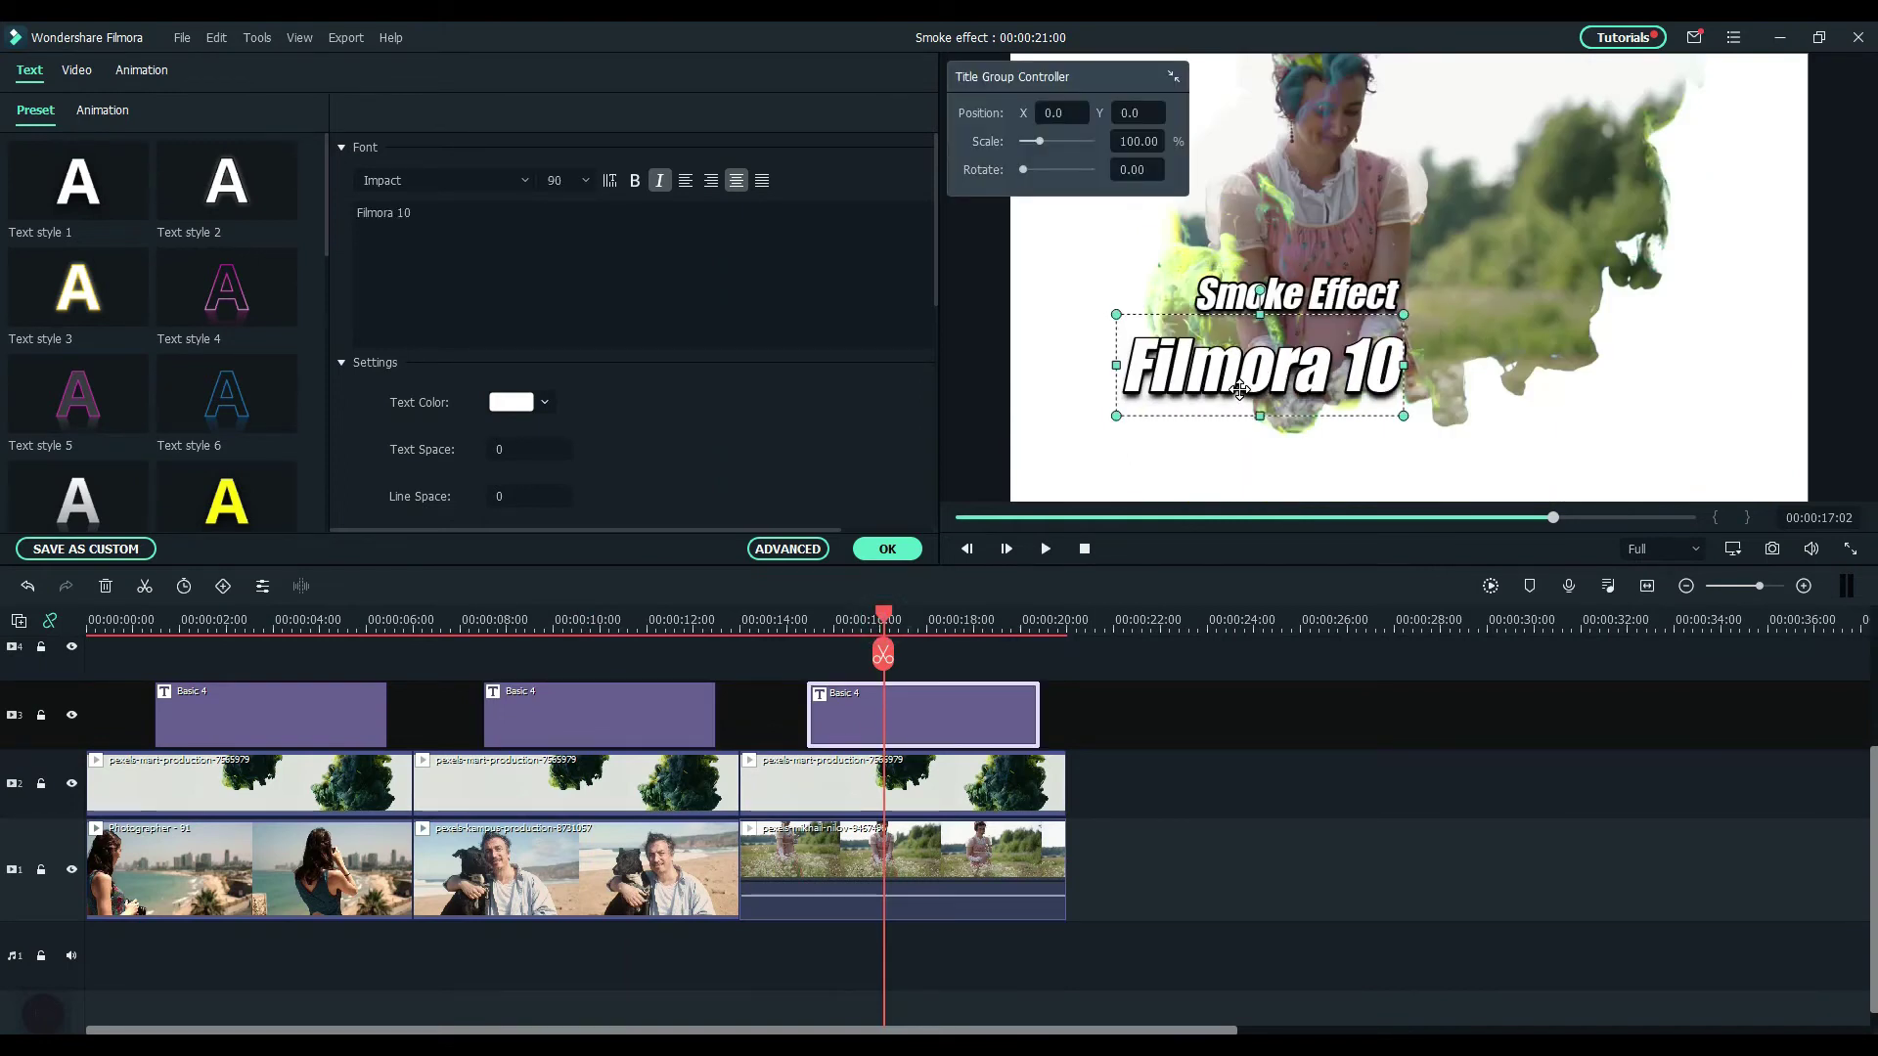
Retype the third title's top line as 'Slide Show' and confirm the text changes
{"action": "double_click", "coordinate": [1228, 298]}
{"action": "type", "text": "Slide"}
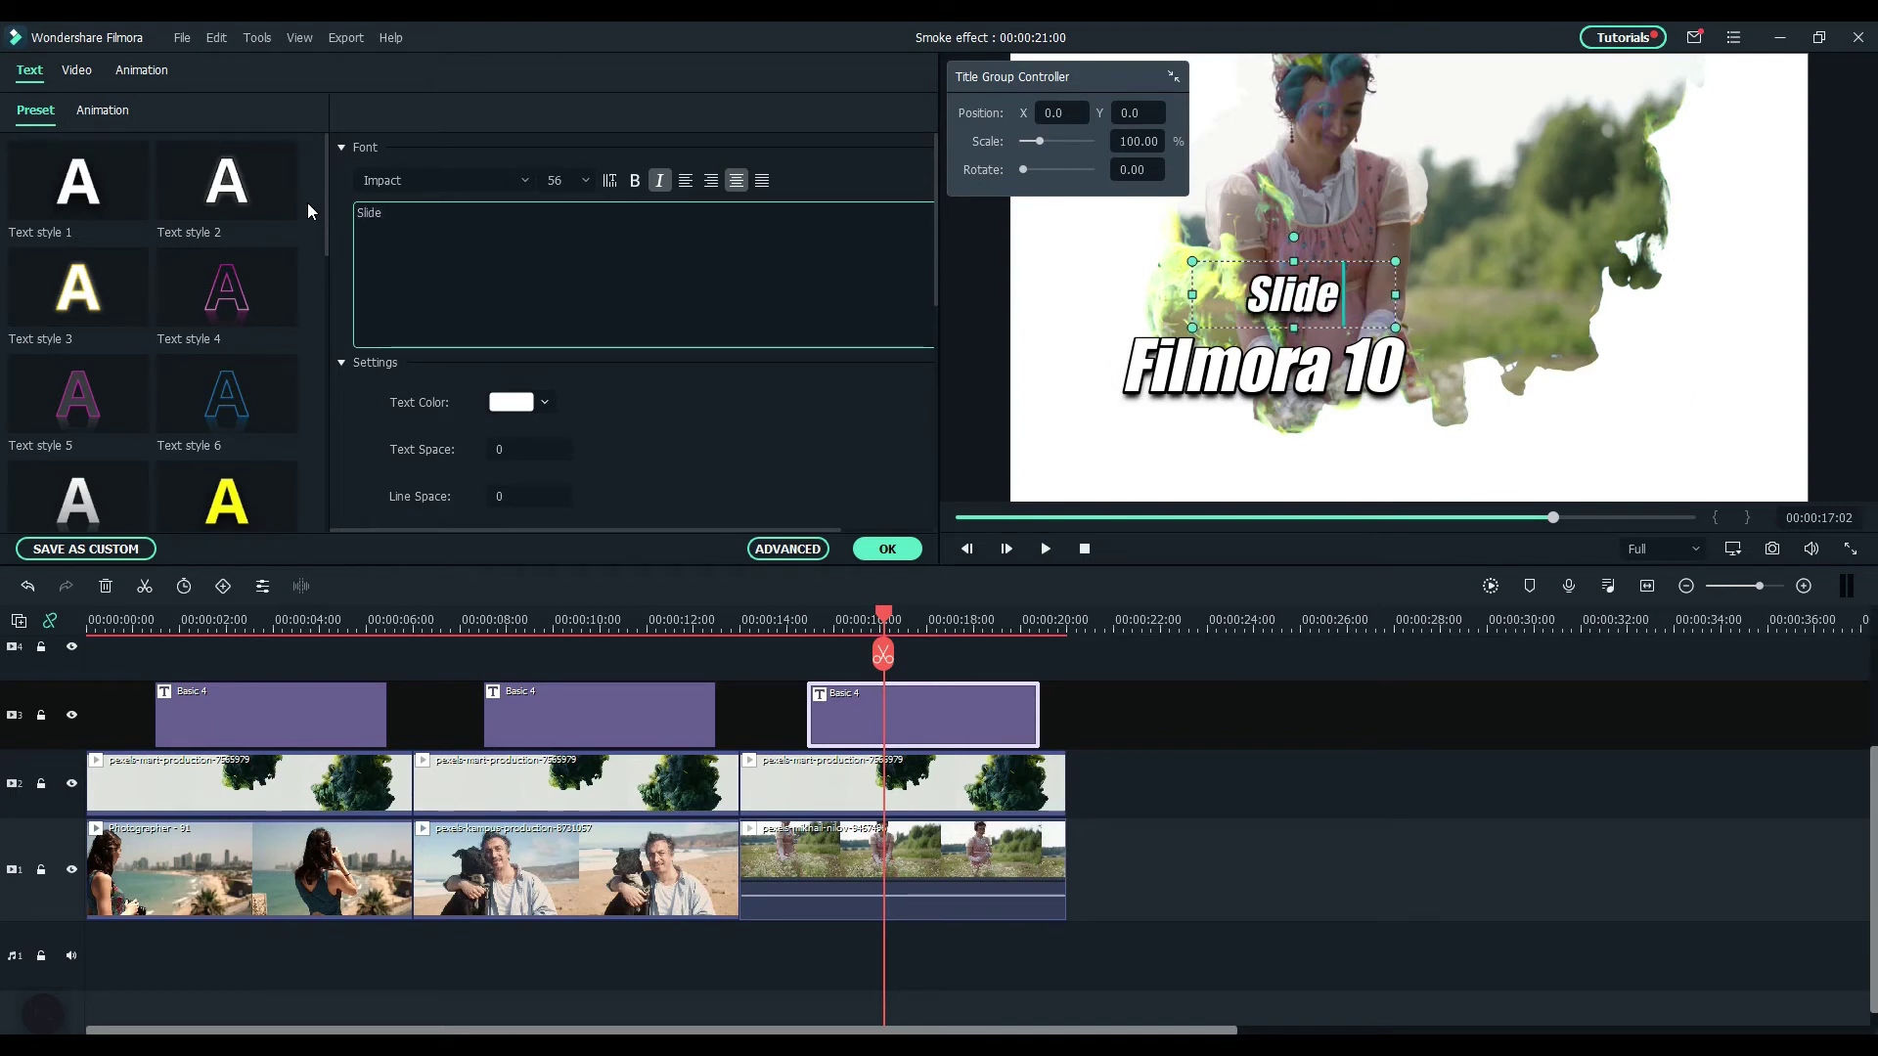
{"action": "type", "text": " Show"}
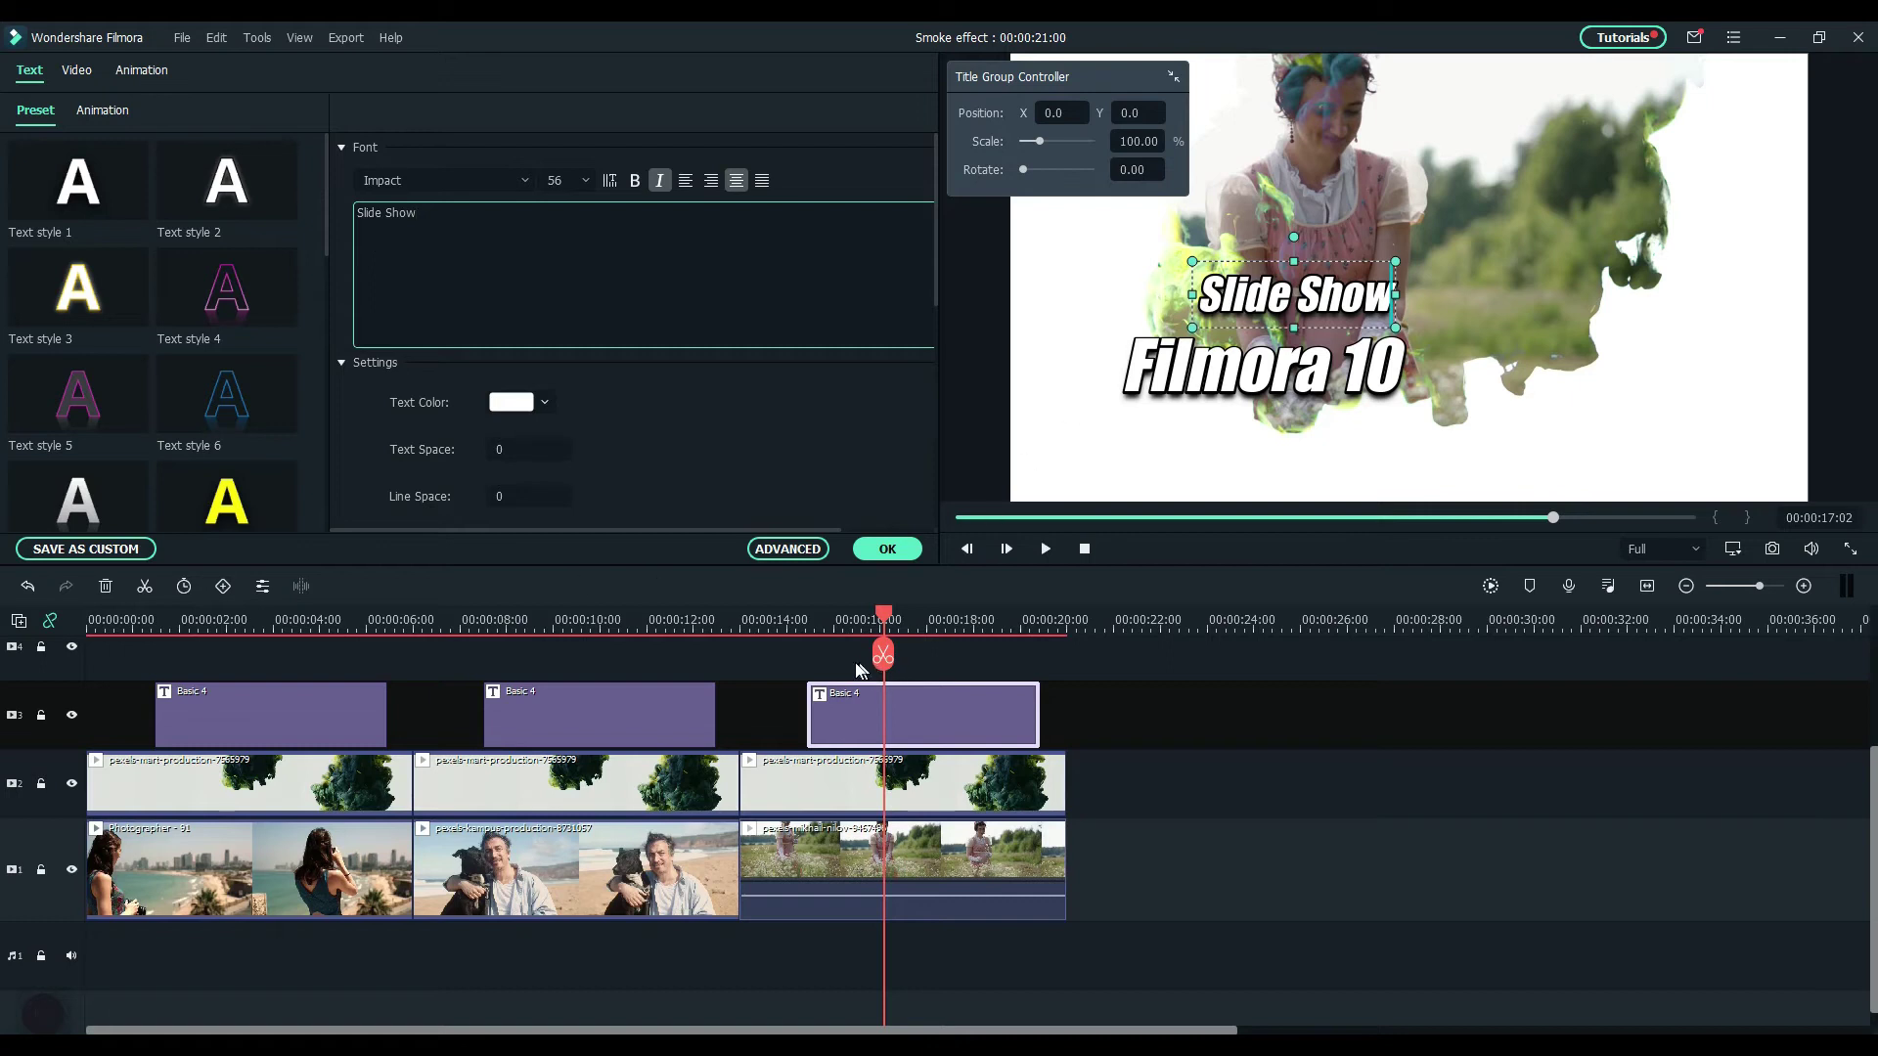
{"action": "left_click", "coordinate": [796, 620]}
{"action": "mouse_move", "coordinate": [795, 620]}
{"action": "left_mouse_down"}
{"action": "mouse_move", "coordinate": [908, 618]}
{"action": "mouse_move", "coordinate": [804, 612]}
{"action": "left_mouse_up"}
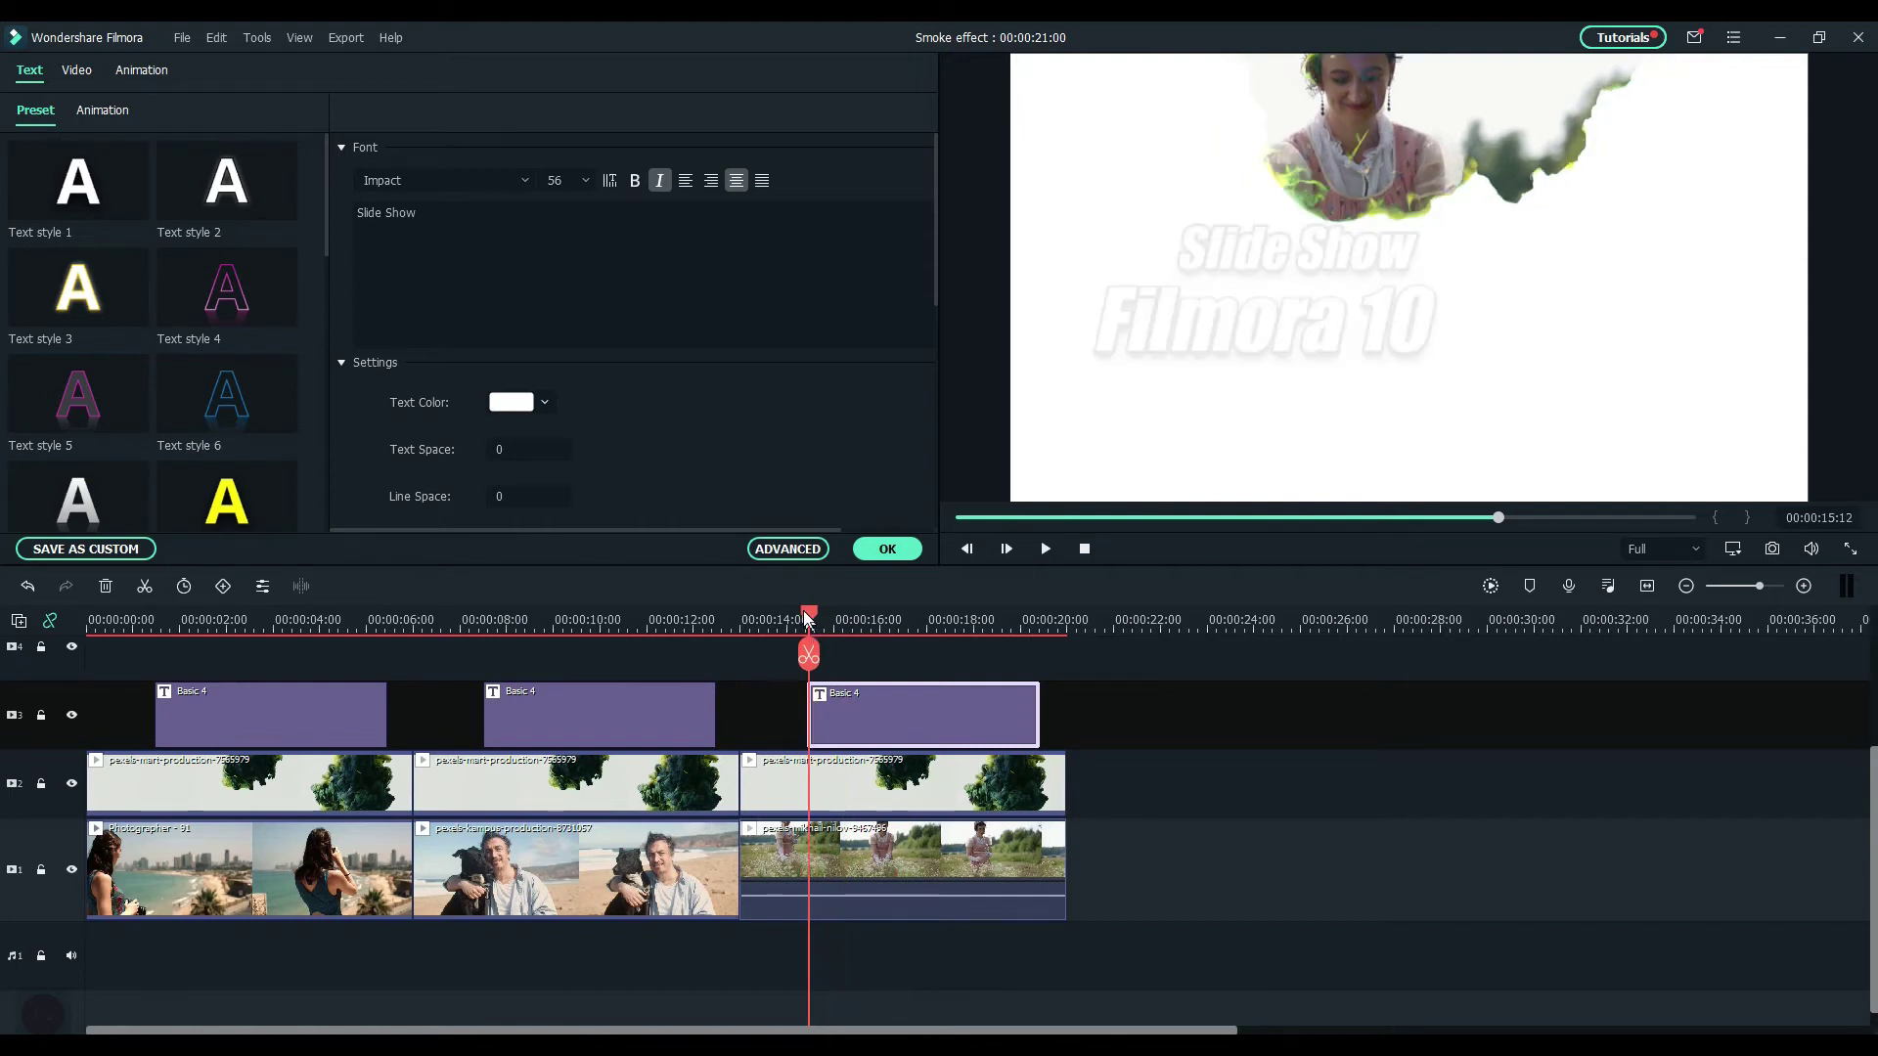
{"action": "left_click", "coordinate": [887, 549]}
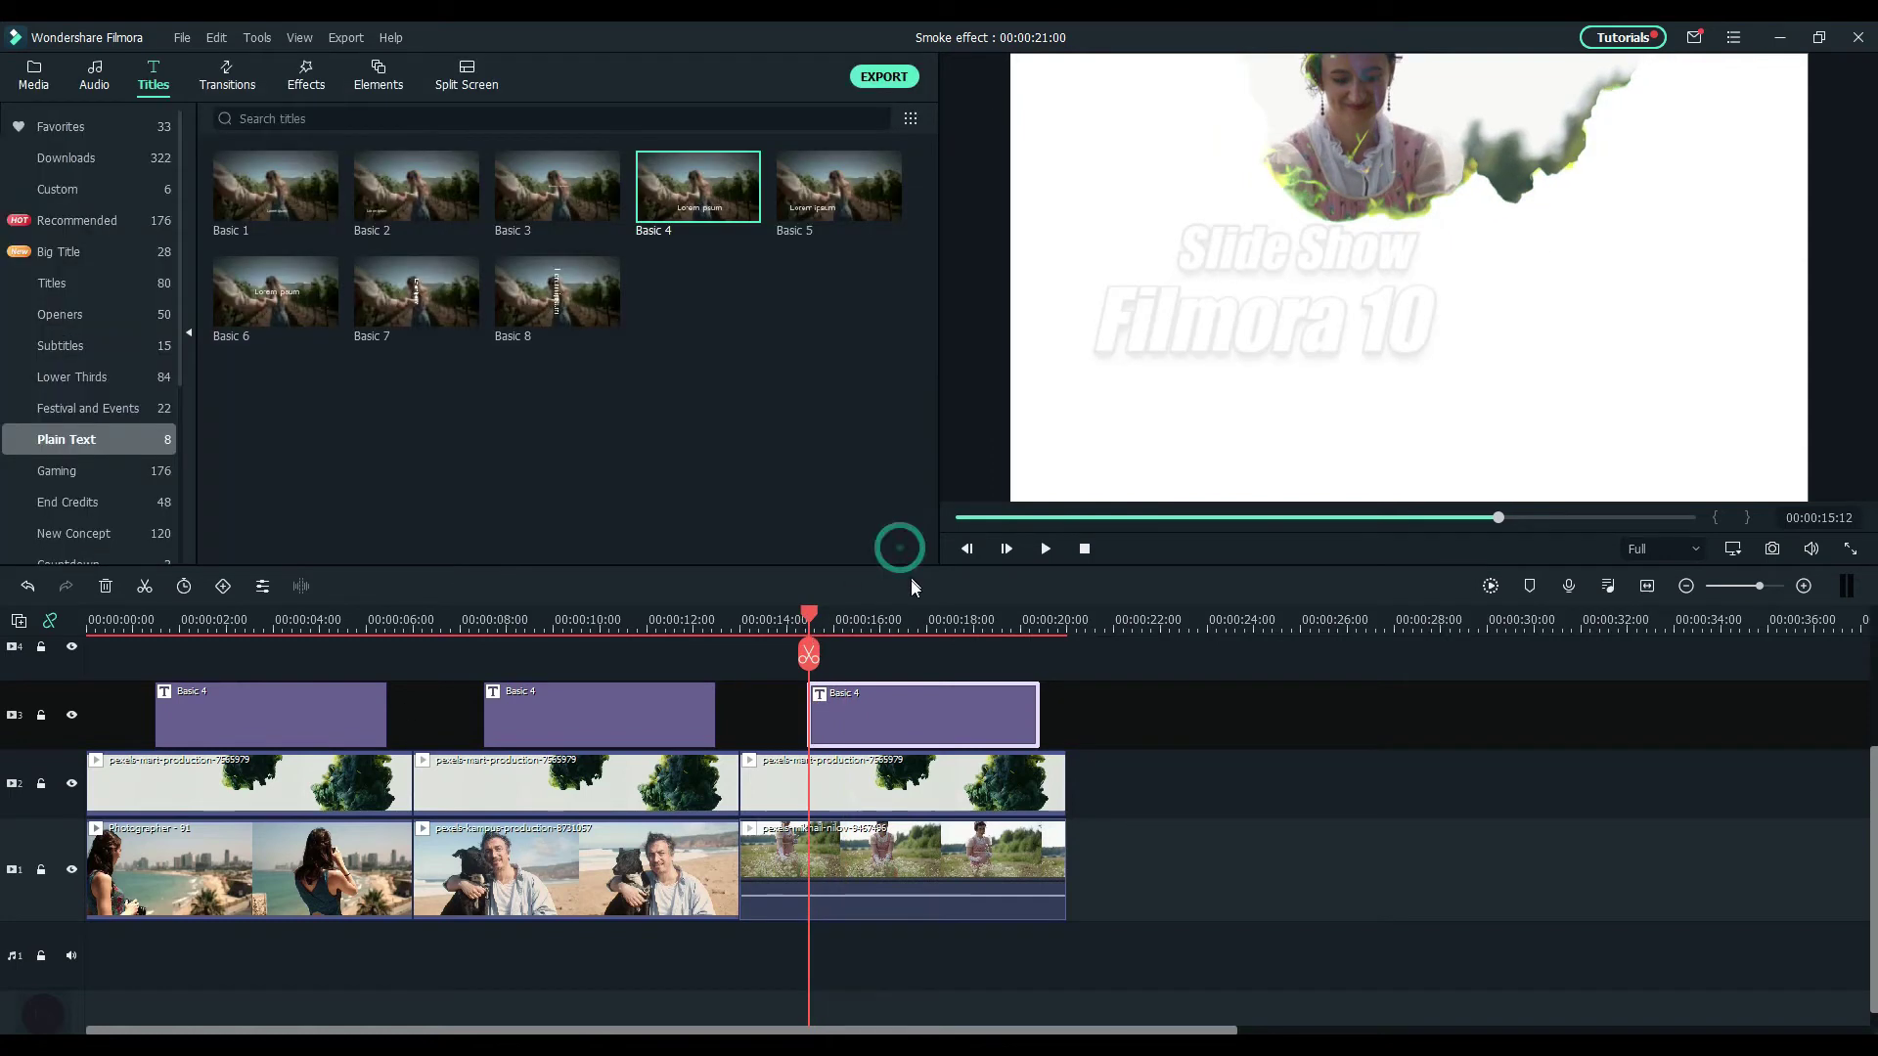
Place Flash transitions after the first and second clips on both video tracks
{"action": "left_click", "coordinate": [229, 78]}
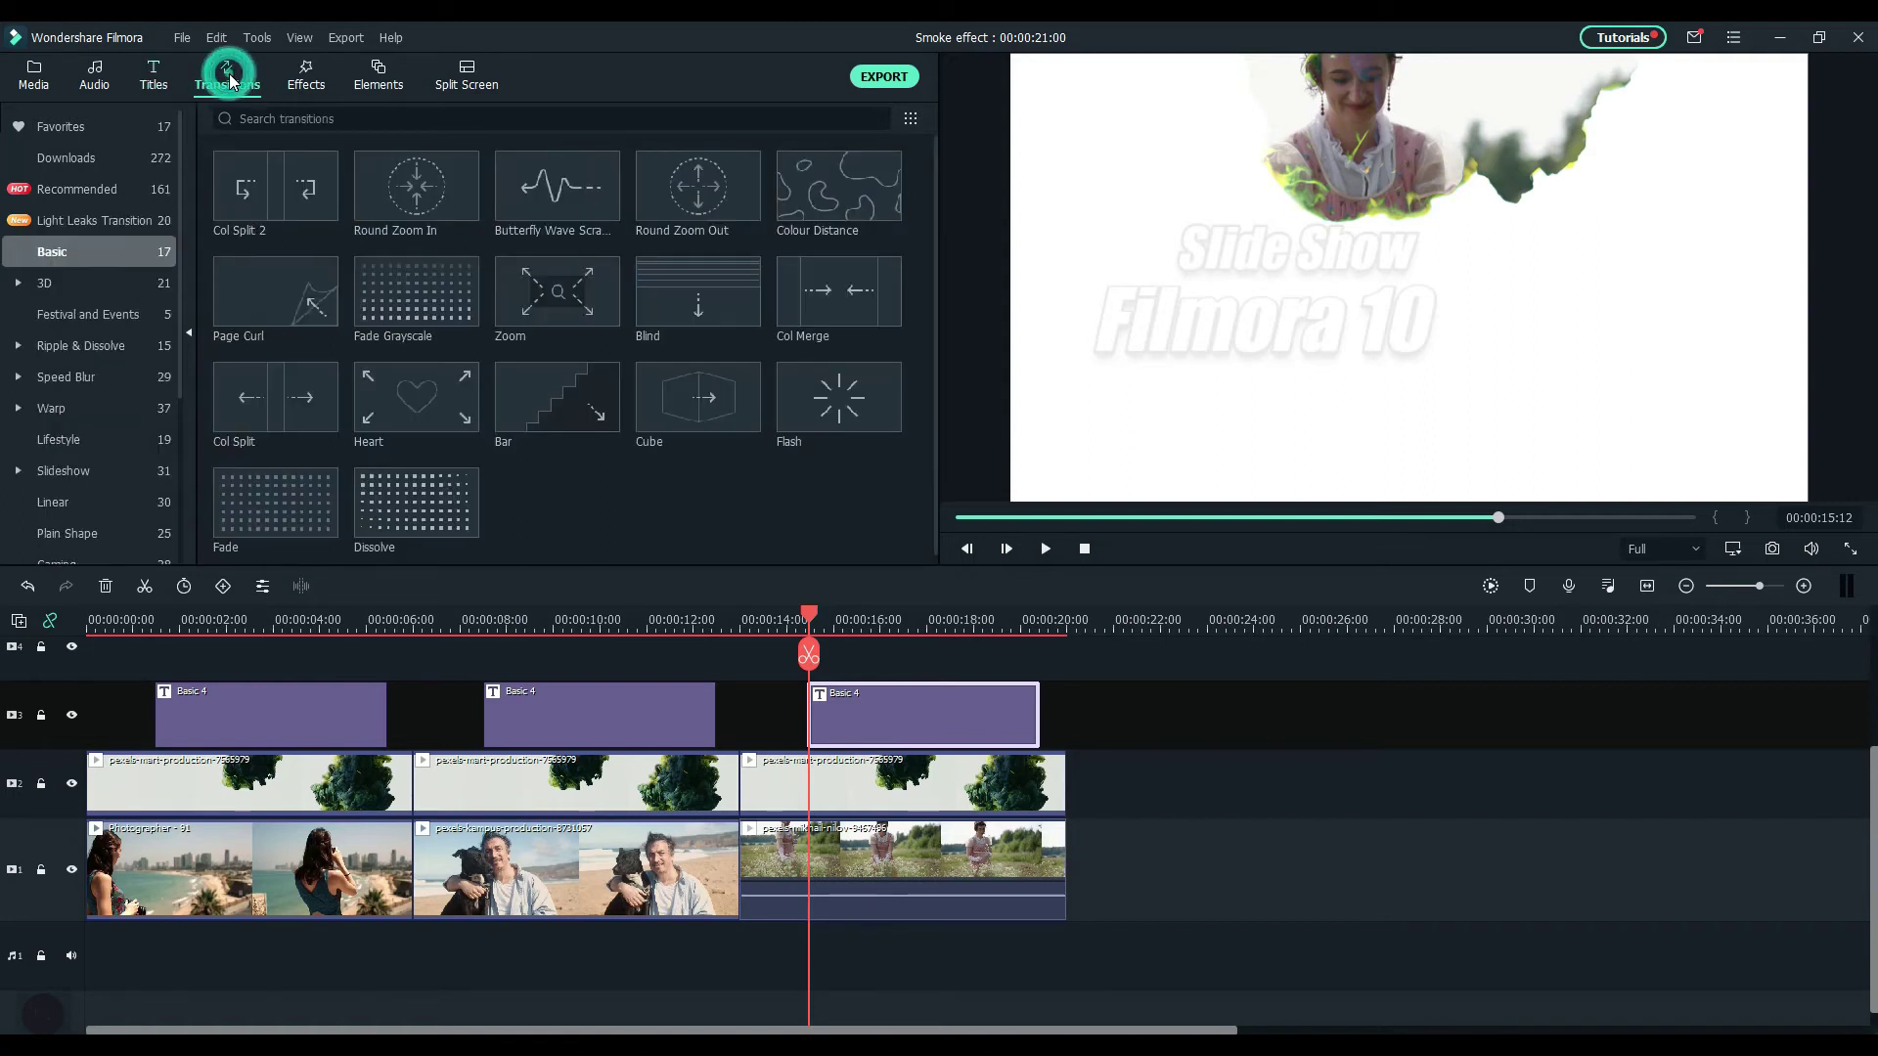
{"action": "mouse_move", "coordinate": [825, 401]}
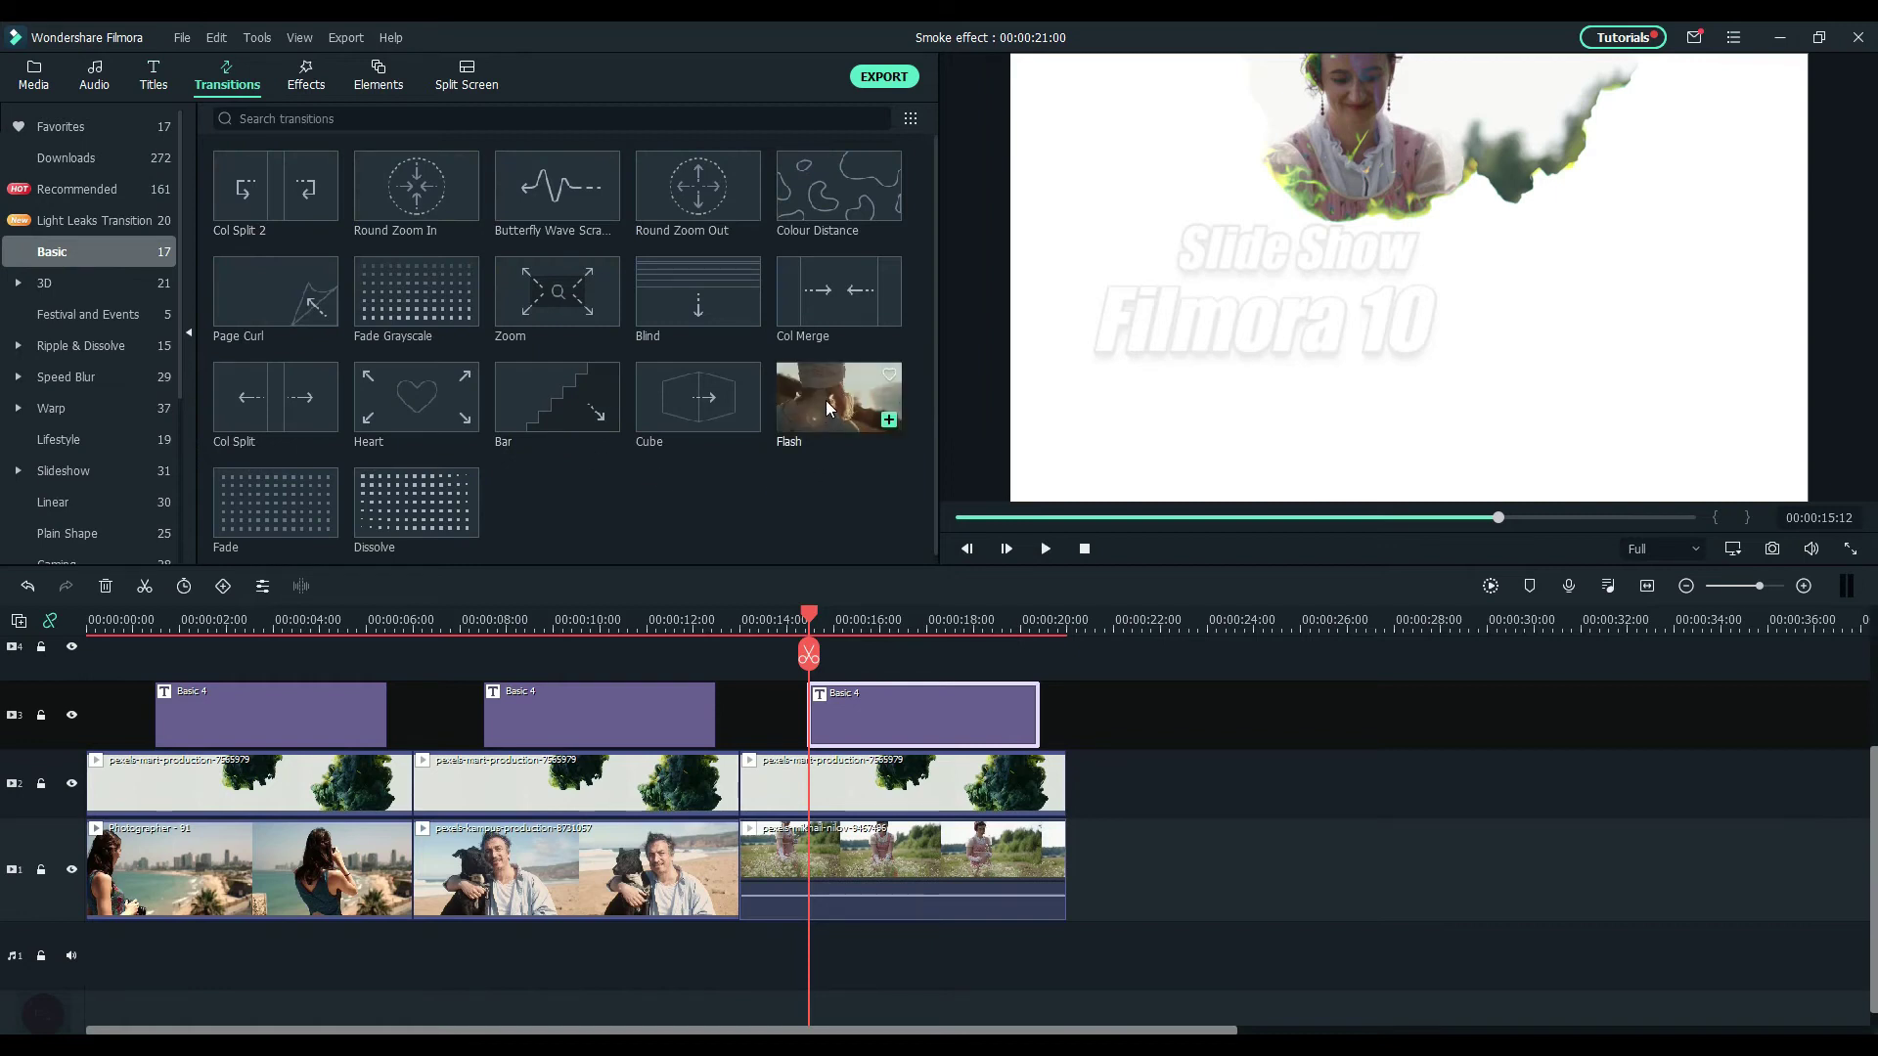
{"action": "left_click_drag", "start_coordinate": [826, 408], "coordinate": [364, 803]}
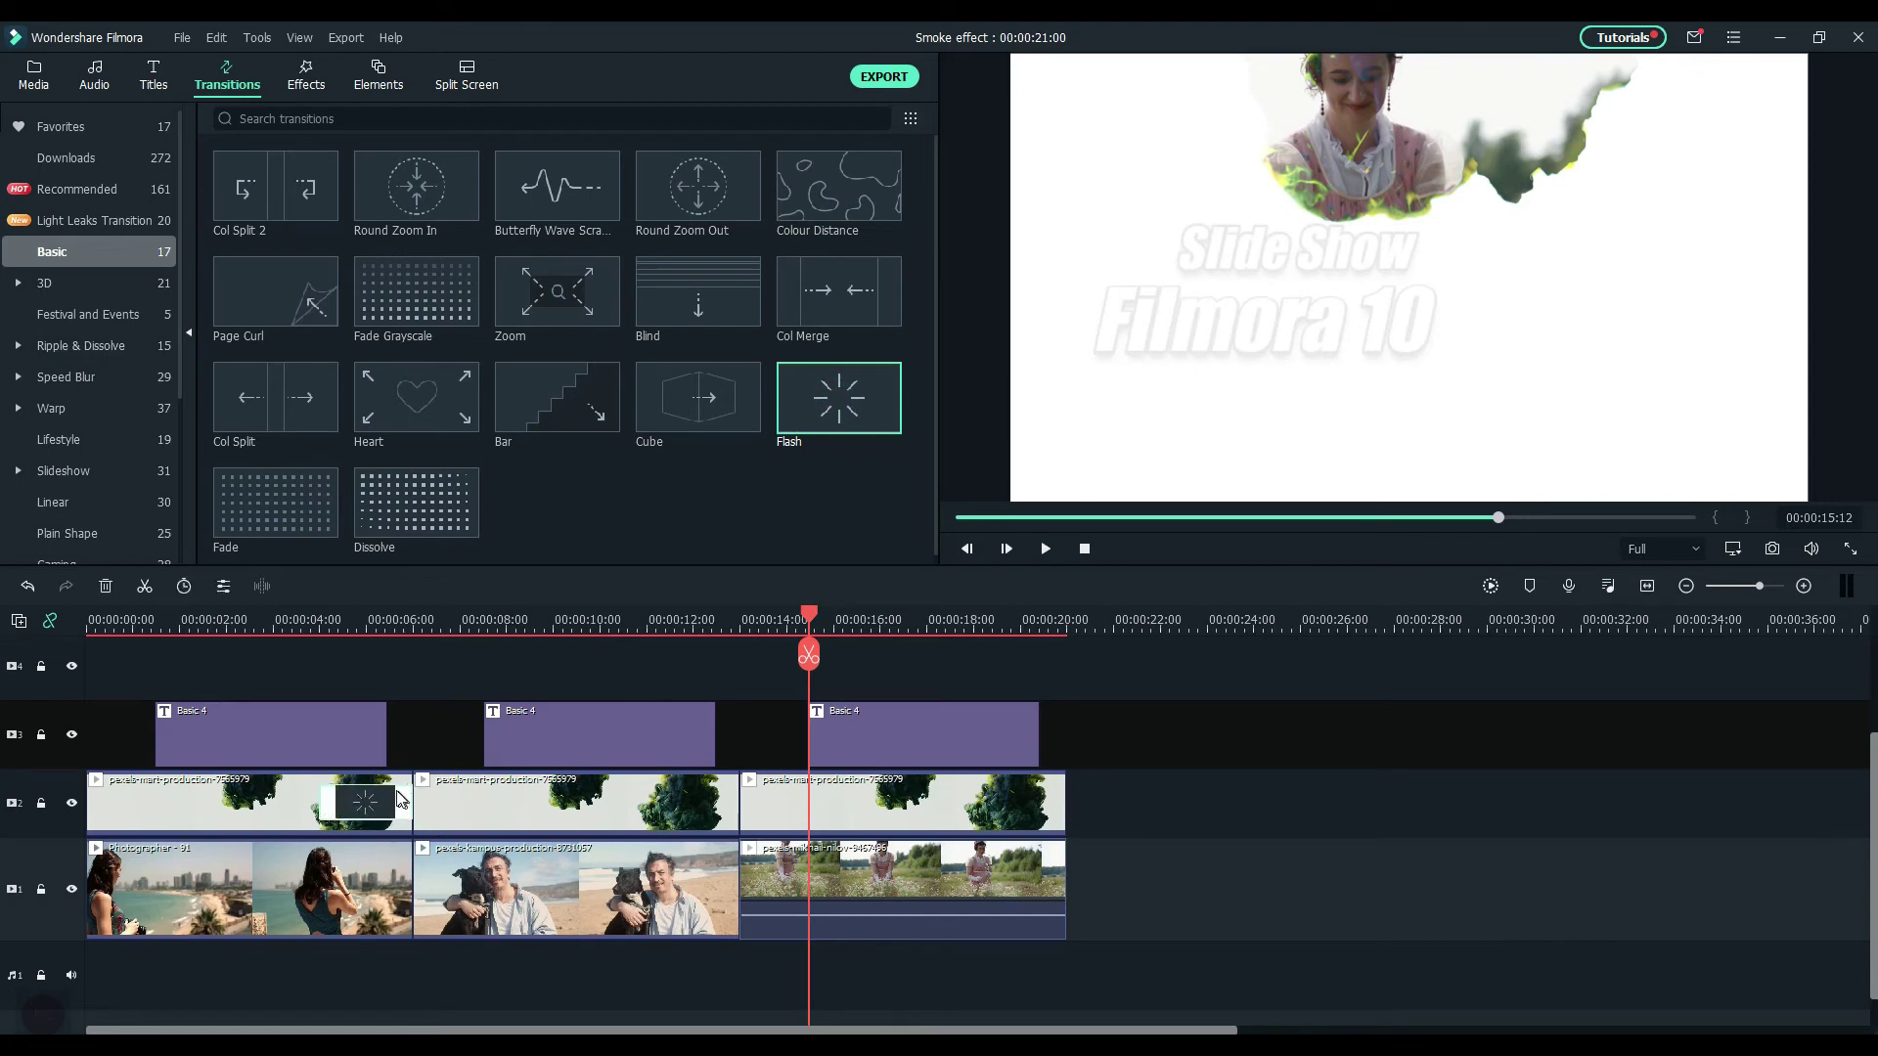
{"action": "mouse_move", "coordinate": [847, 416]}
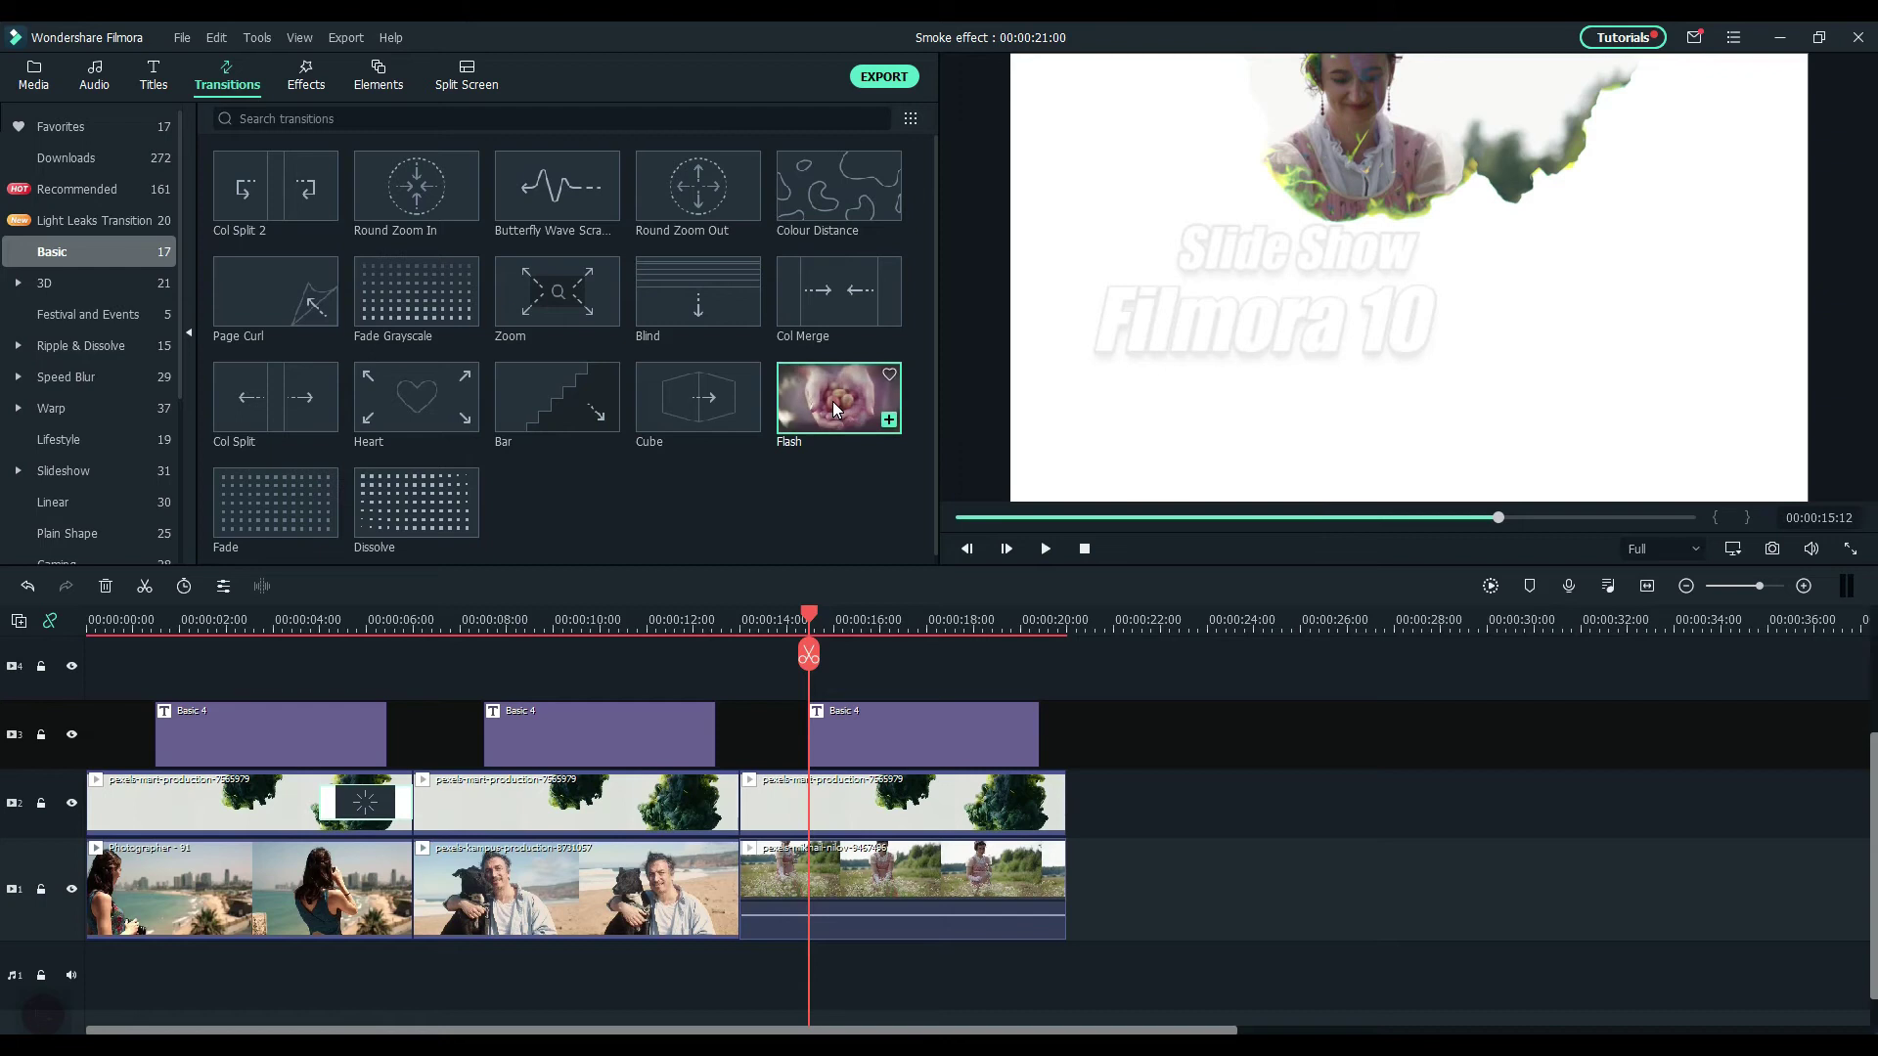
{"action": "left_click_drag", "start_coordinate": [849, 407], "coordinate": [330, 875]}
{"action": "left_click_drag", "start_coordinate": [842, 401], "coordinate": [688, 804]}
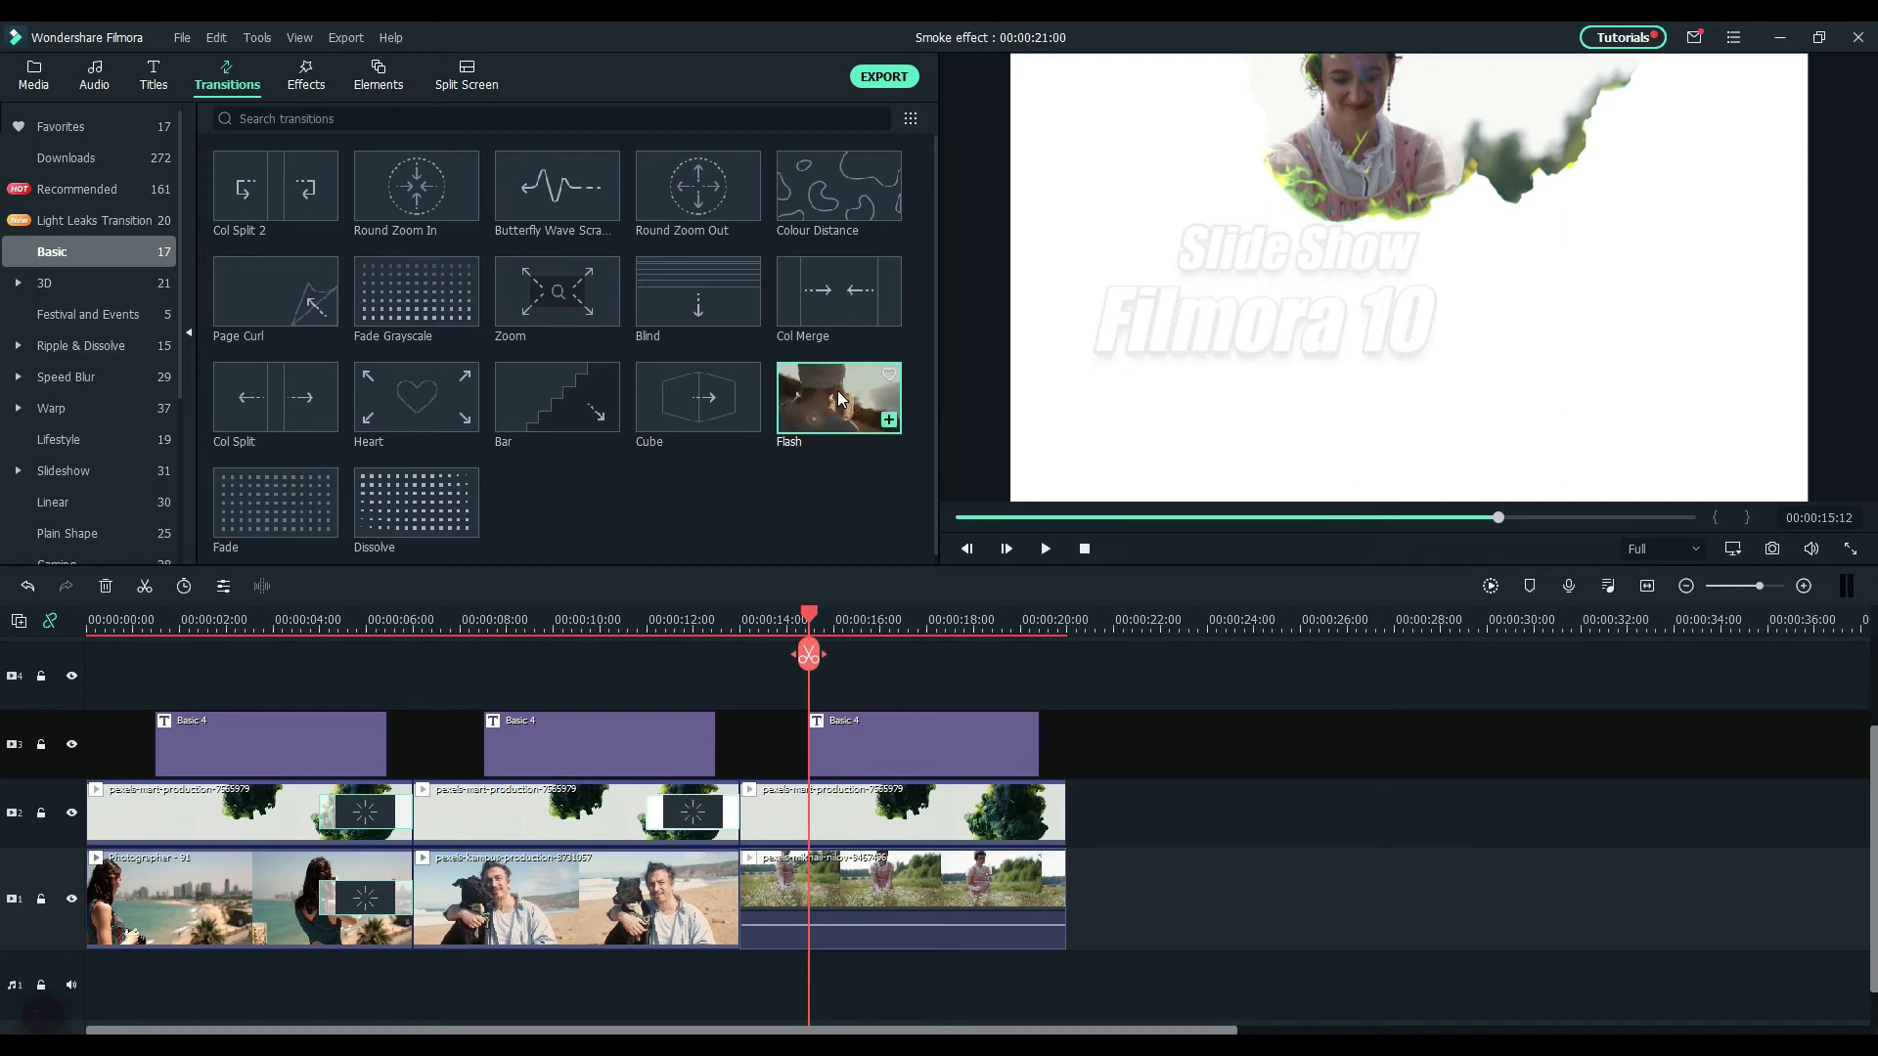
{"action": "left_click_drag", "start_coordinate": [788, 479], "coordinate": [694, 895]}
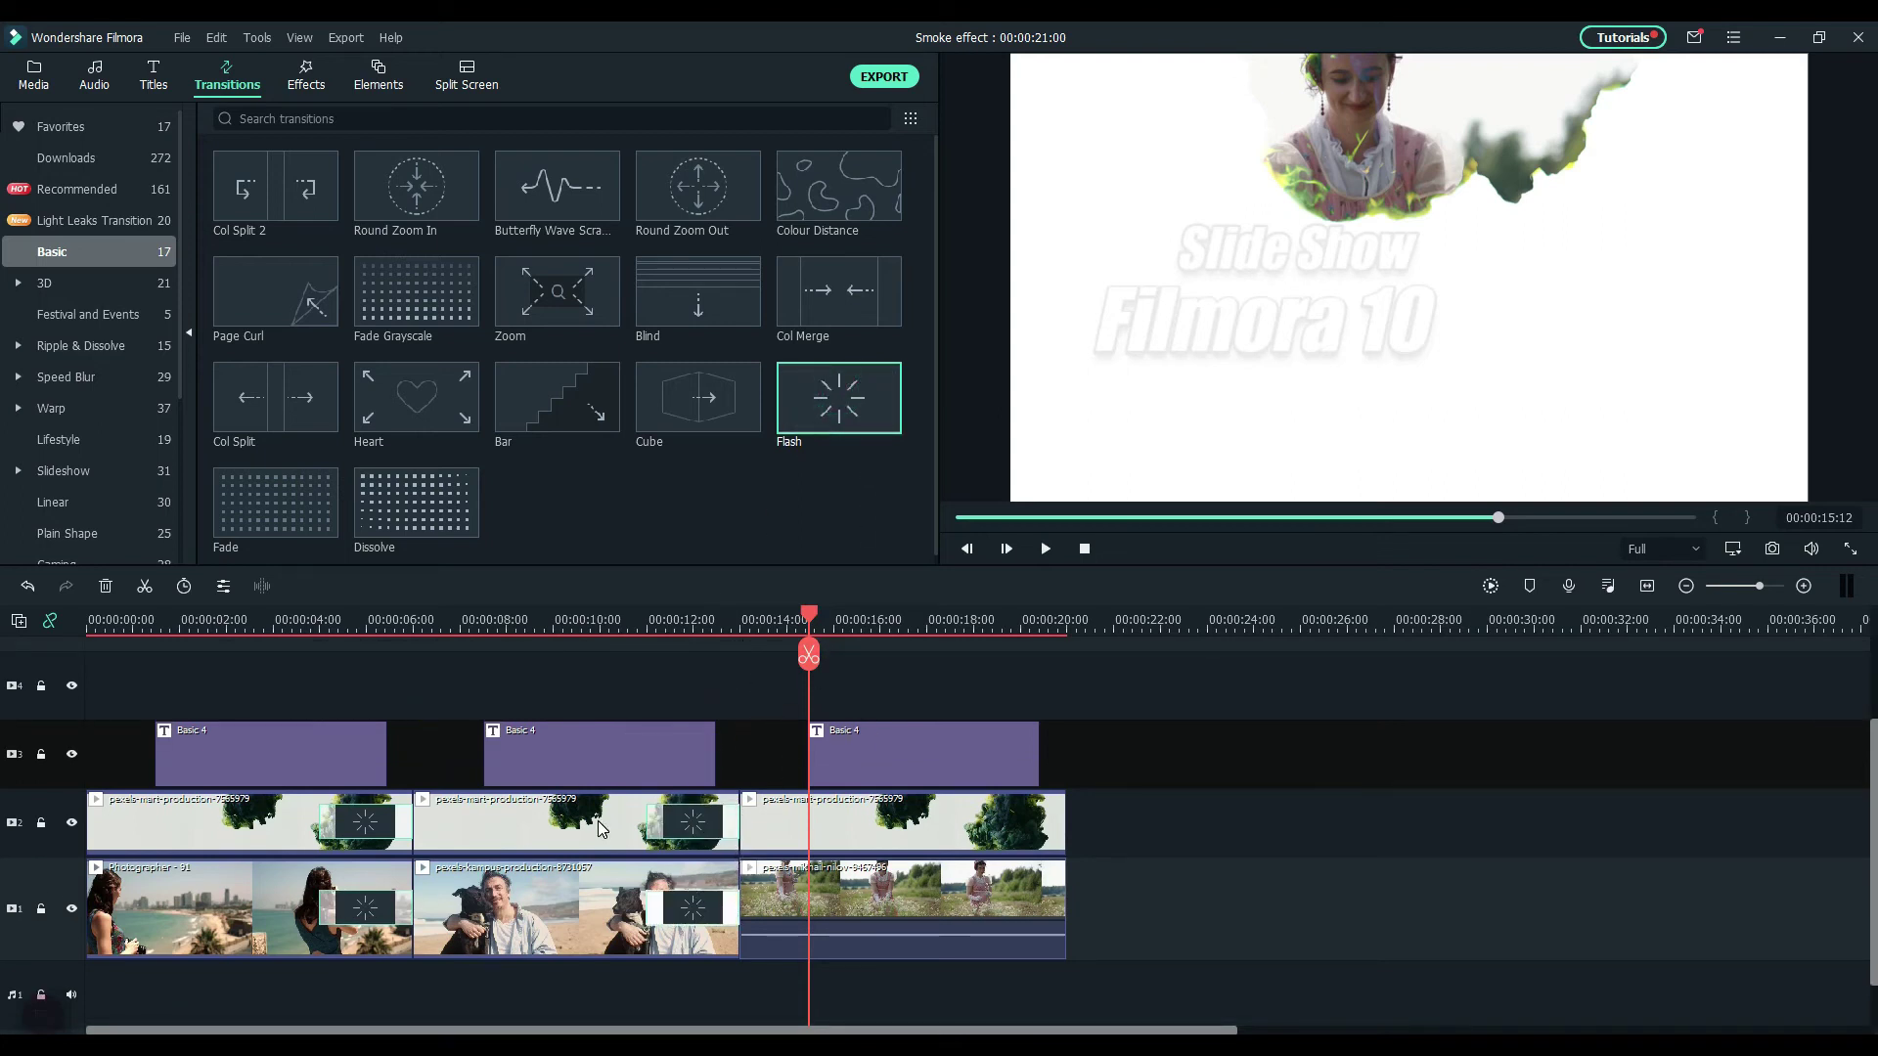
{"action": "left_click", "coordinate": [331, 832]}
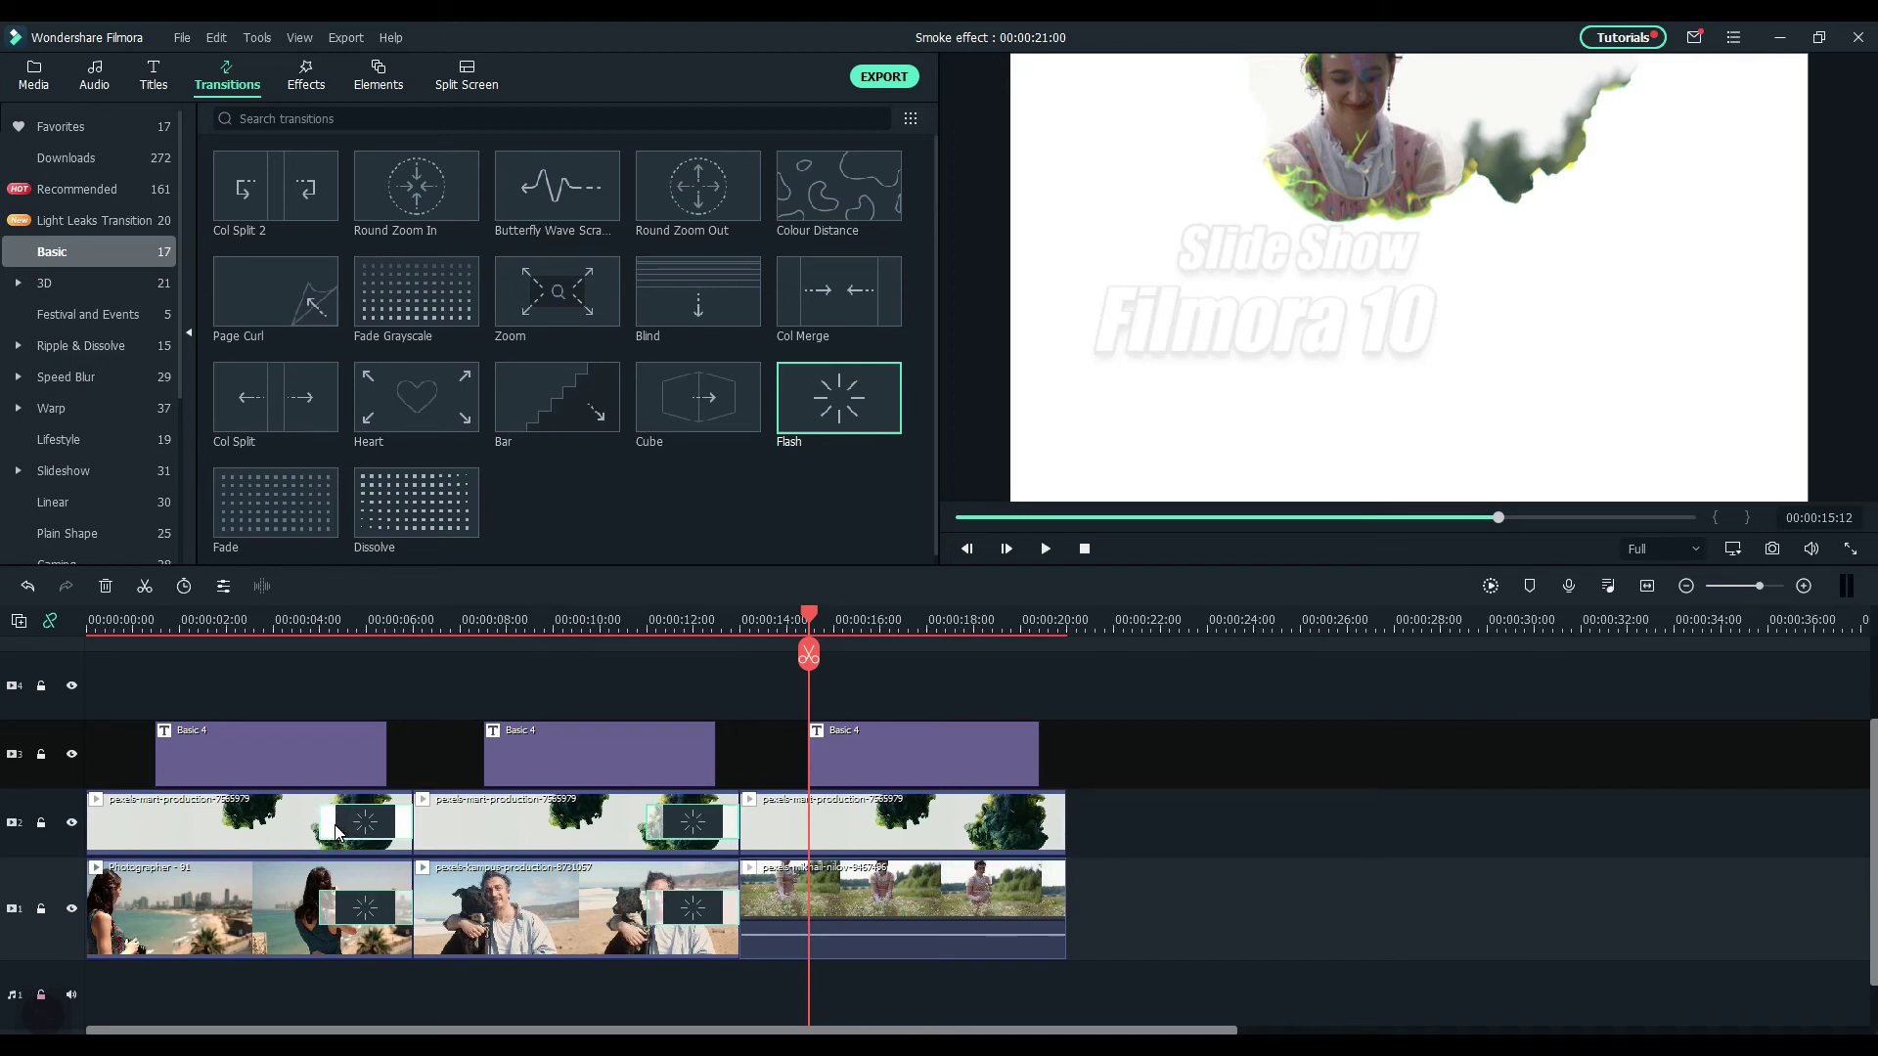
Change the Flash transition duration to 00:00:01:00 and apply it to all transitions
{"action": "double_click", "coordinate": [335, 833]}
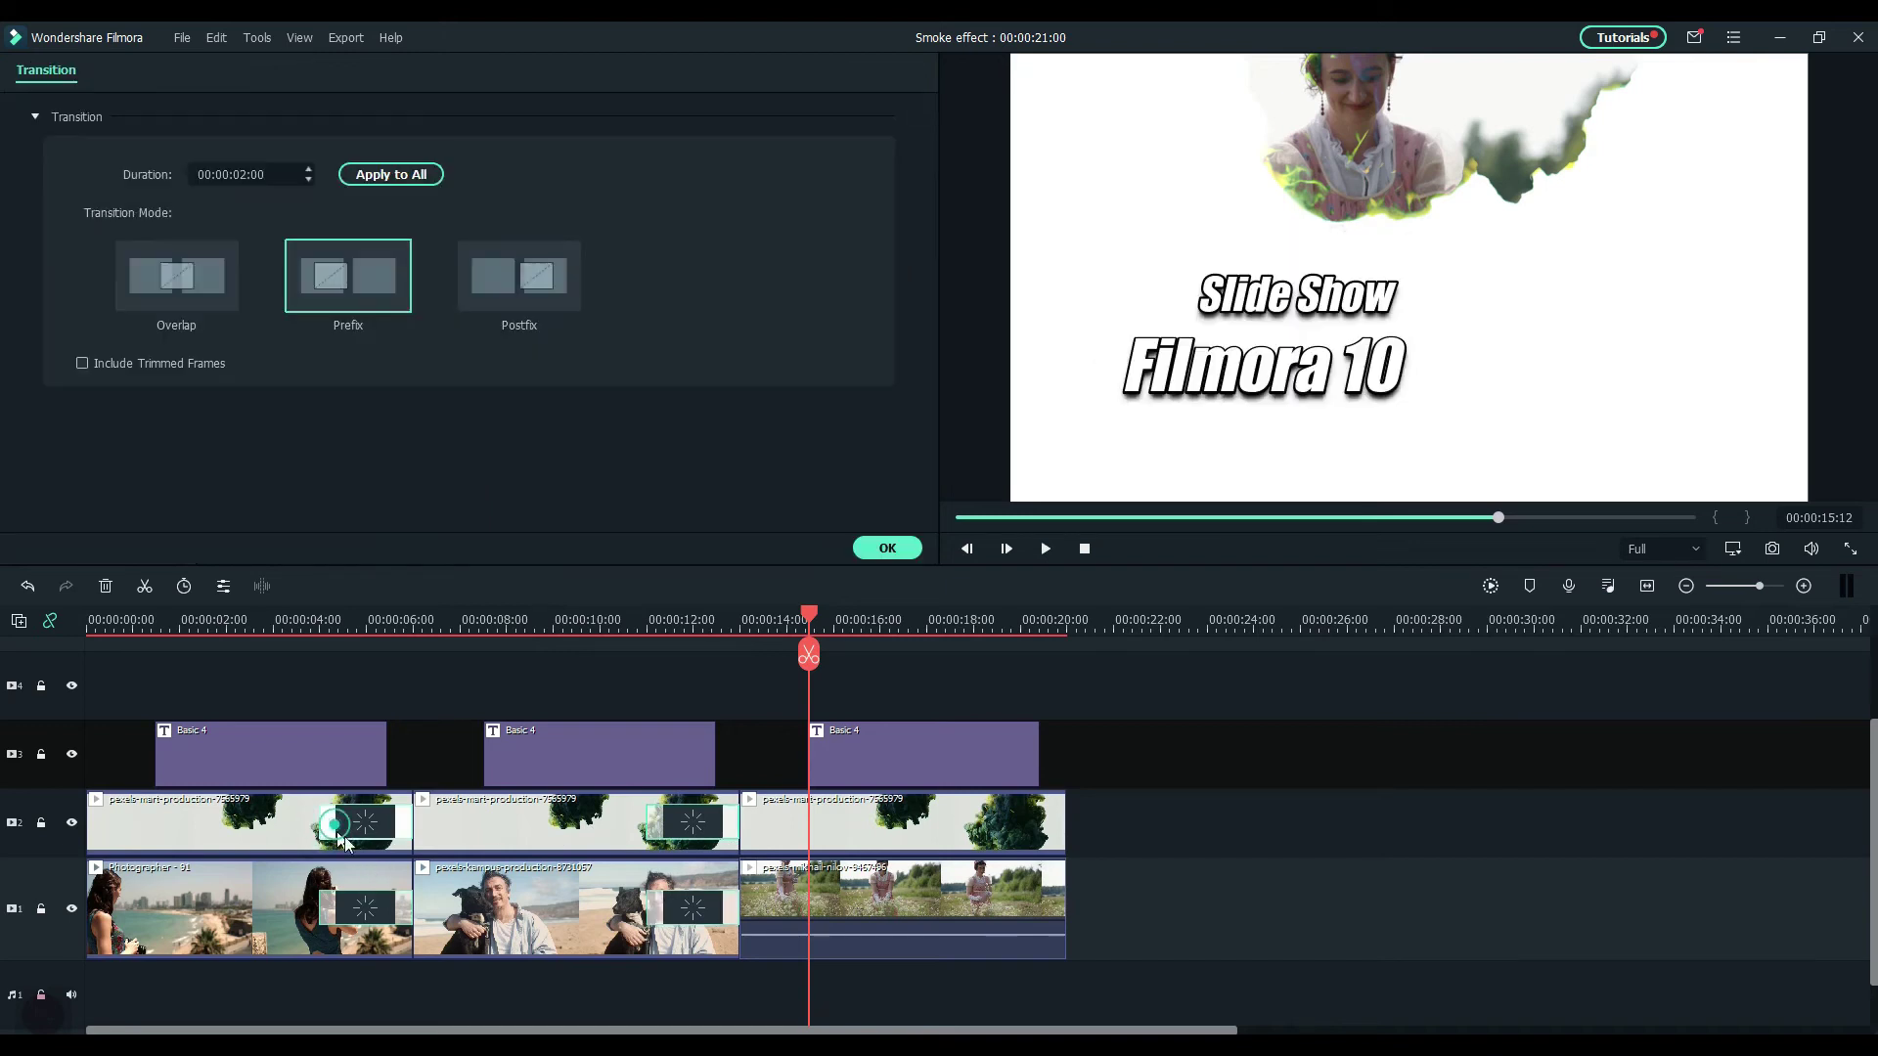
{"action": "left_click", "coordinate": [245, 173]}
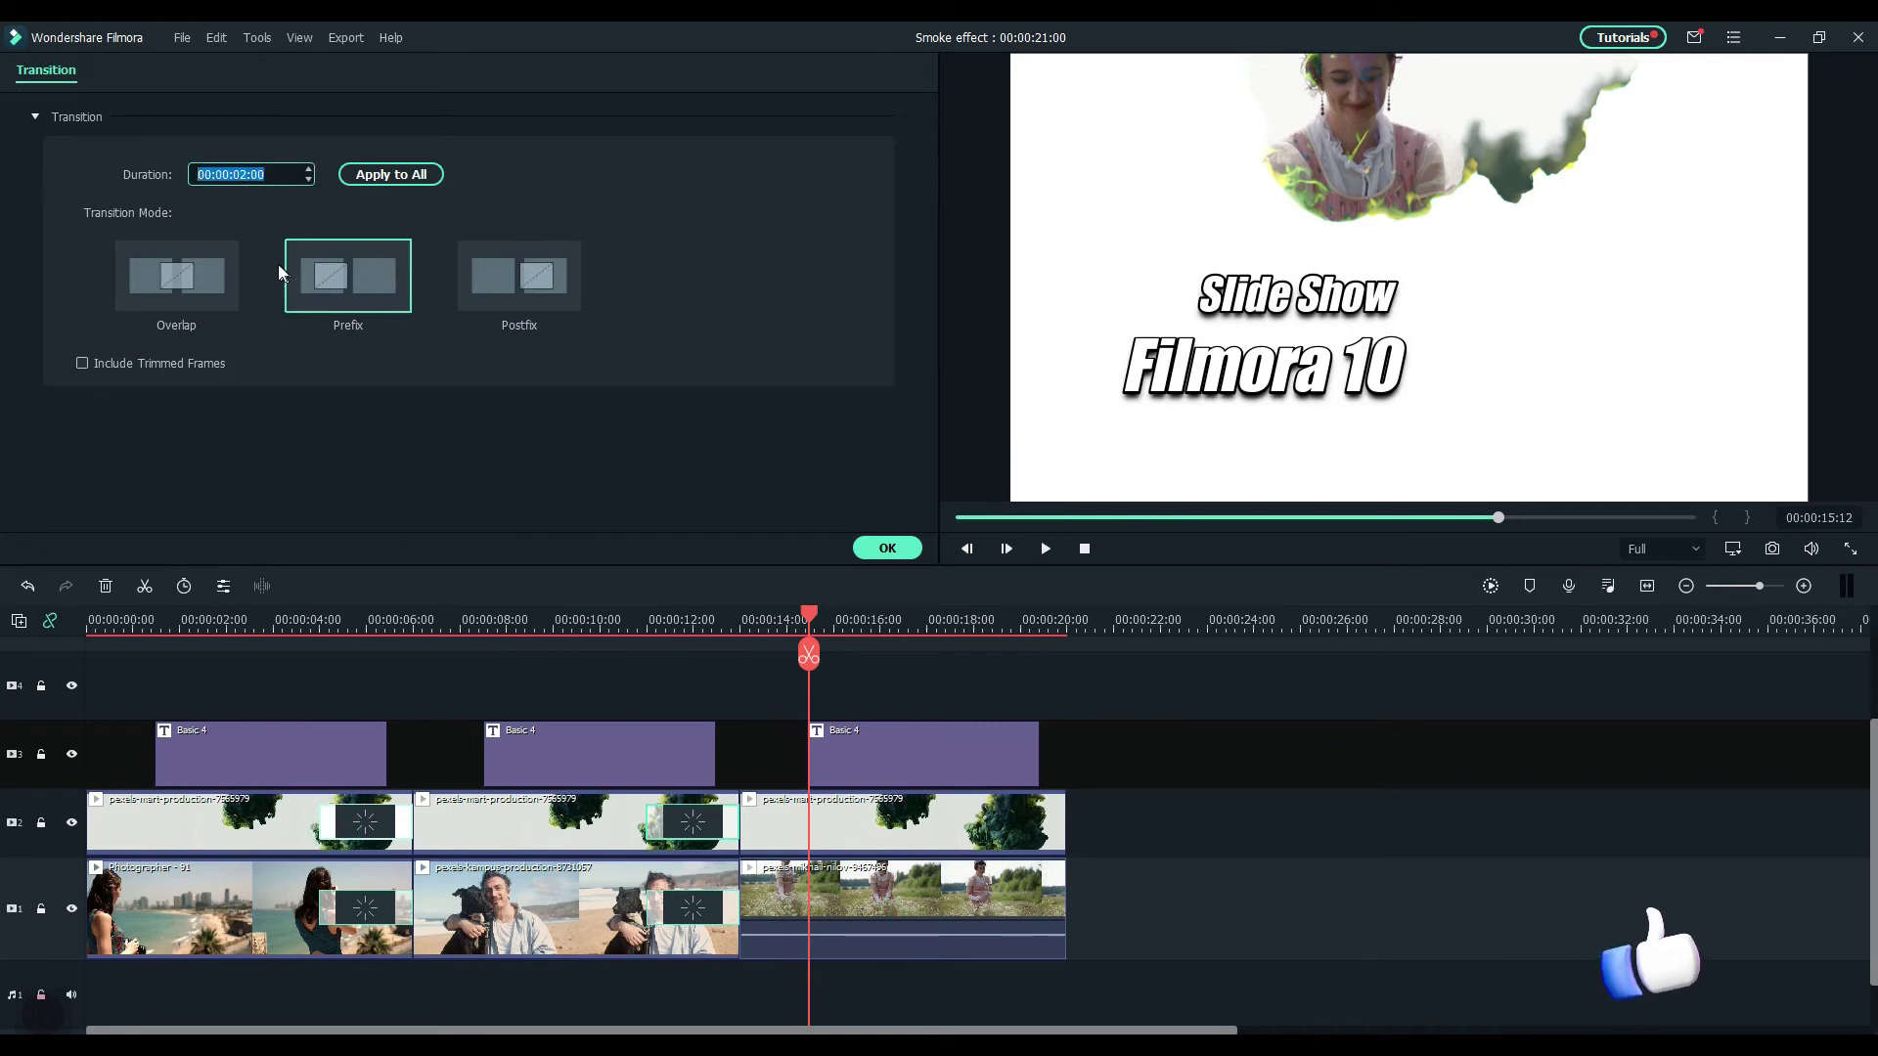
{"action": "double_click", "coordinate": [242, 178]}
{"action": "left_click", "coordinate": [242, 177]}
{"action": "left_click", "coordinate": [243, 176]}
{"action": "type", "text": "1"}
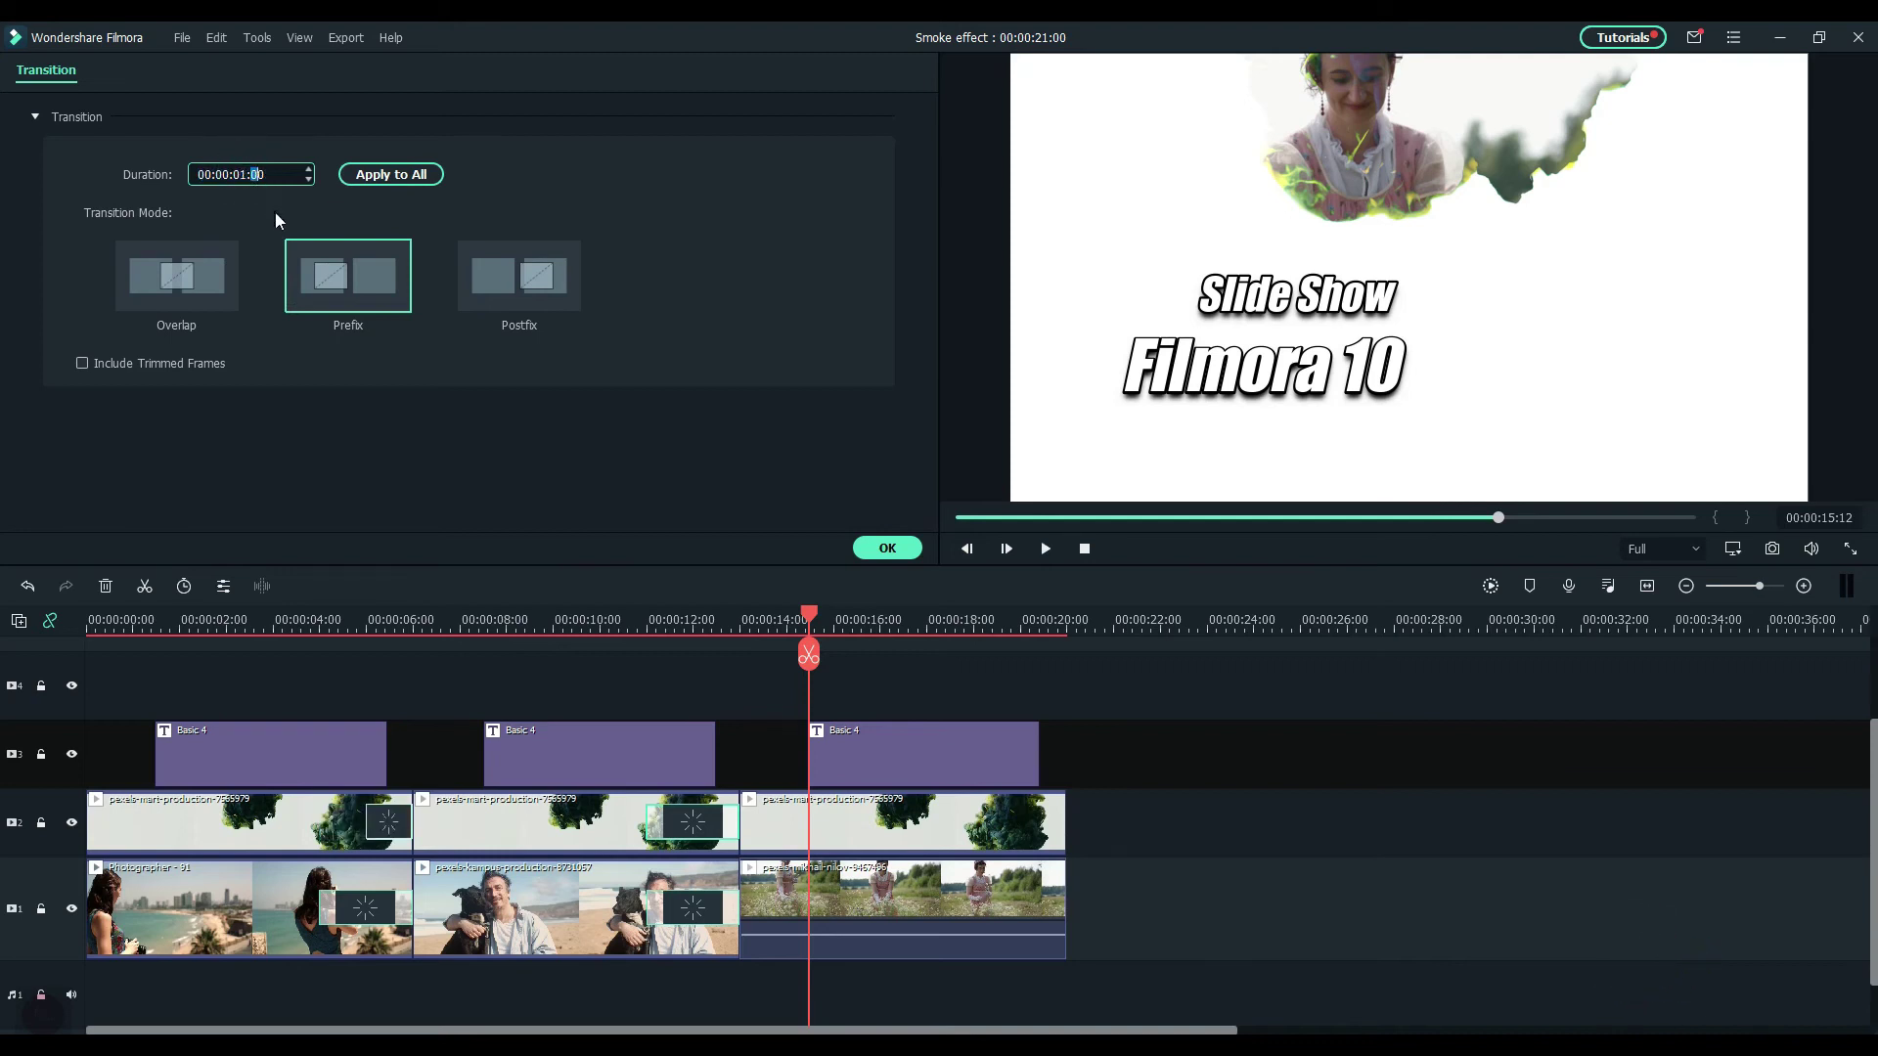
{"action": "left_click", "coordinate": [379, 174]}
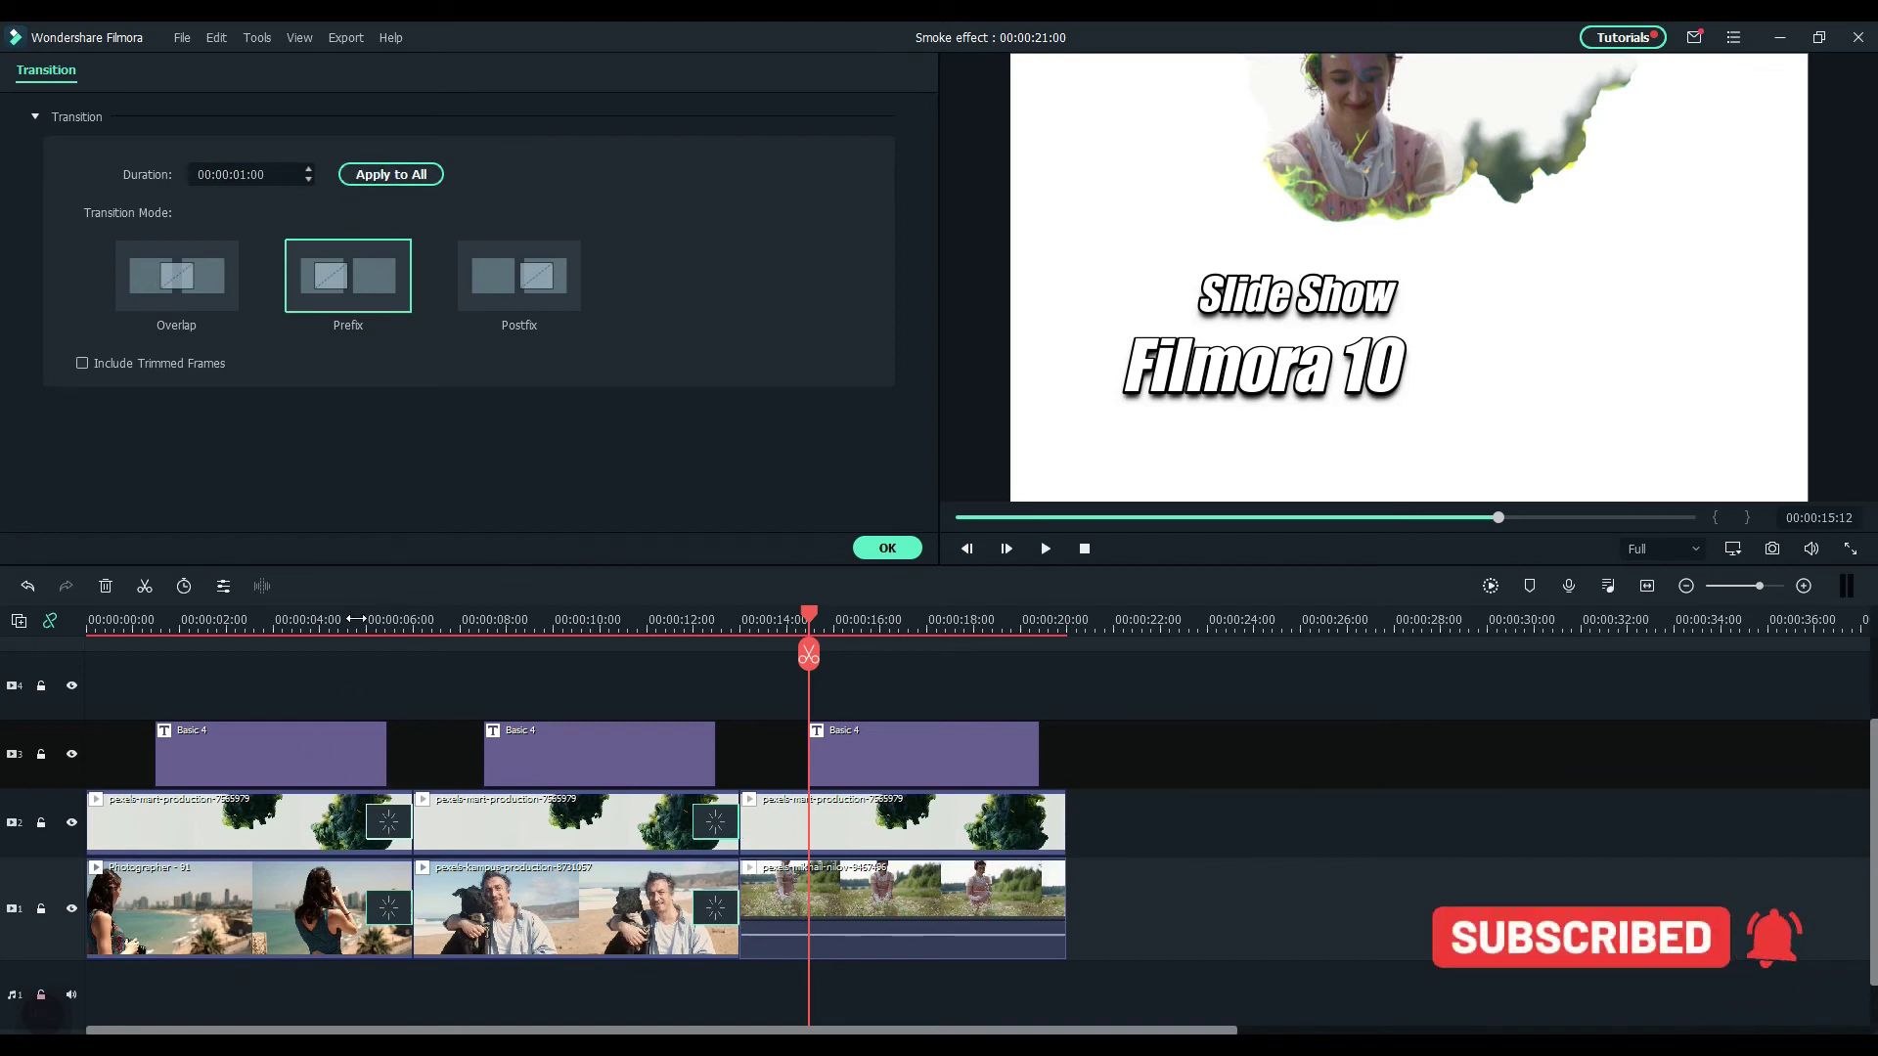
Add Fade transitions at the end of the last clip on tracks 2 and 1, then rewind
{"action": "left_click", "coordinate": [871, 551]}
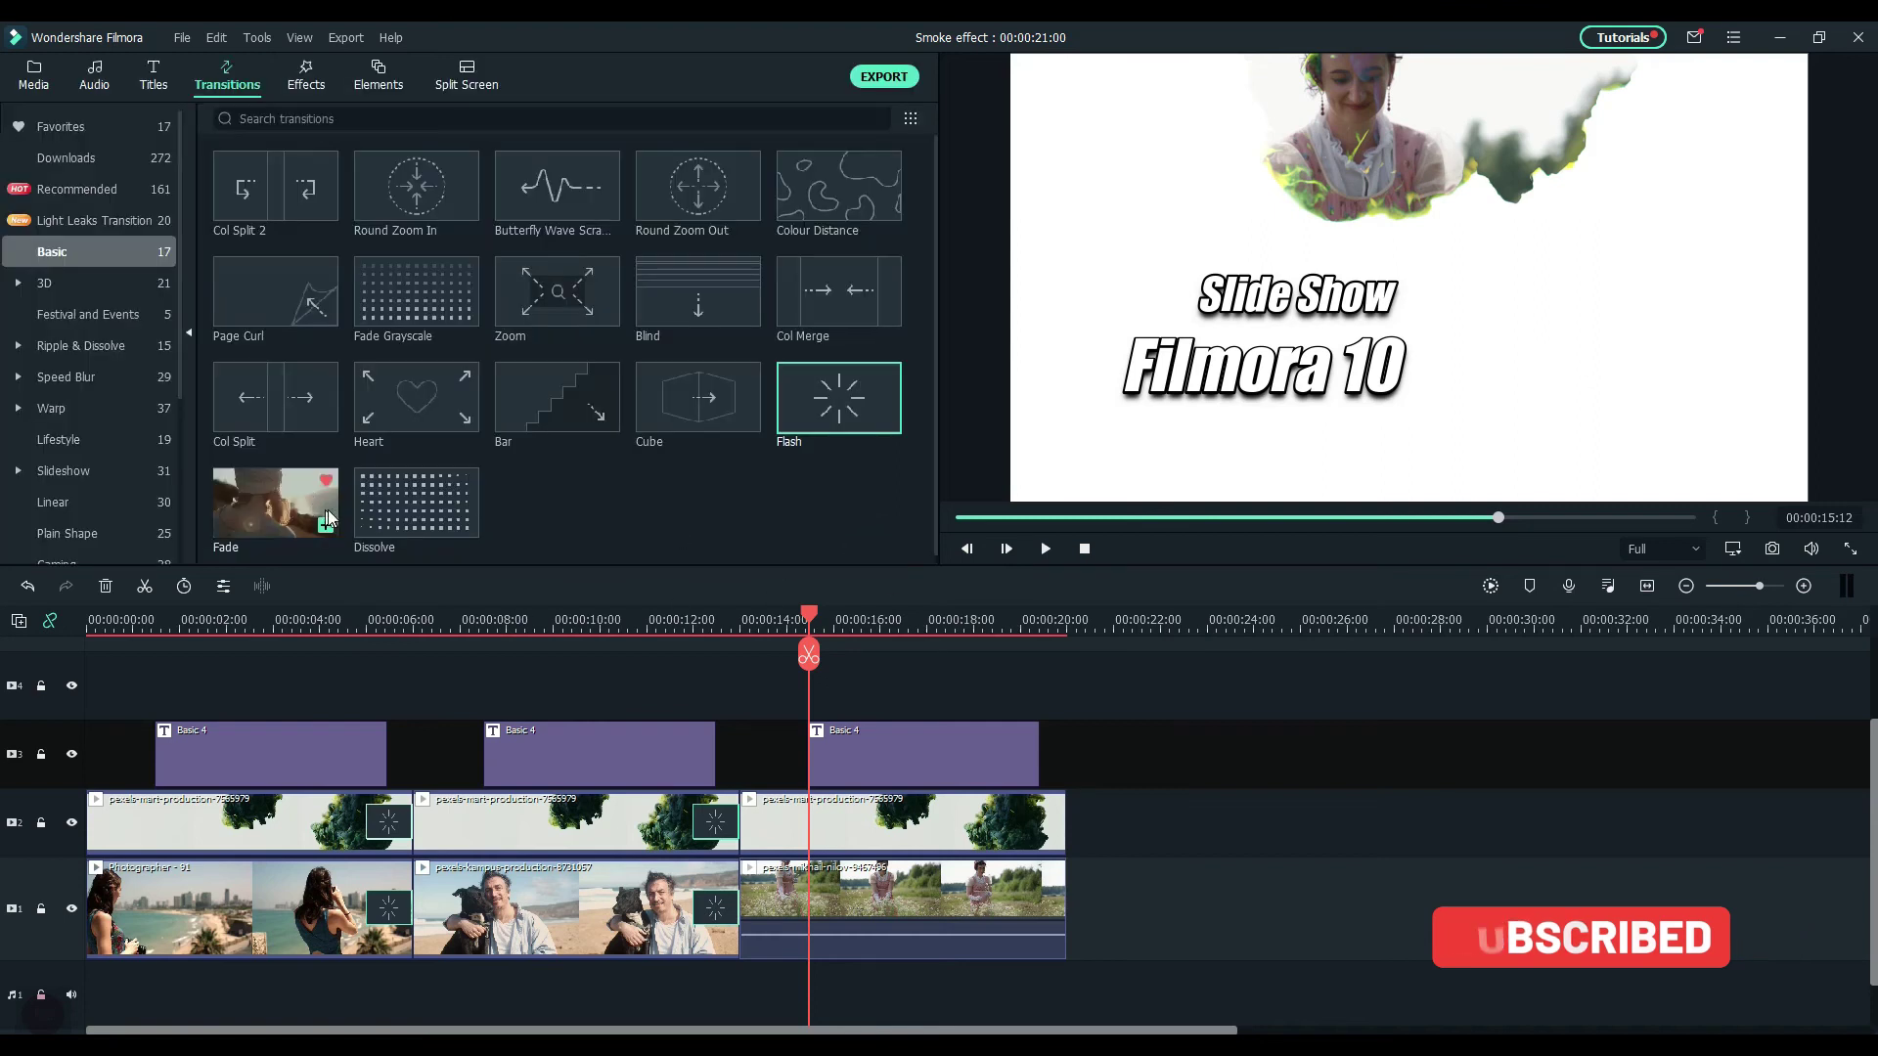
{"action": "left_click_drag", "start_coordinate": [274, 517], "coordinate": [997, 847]}
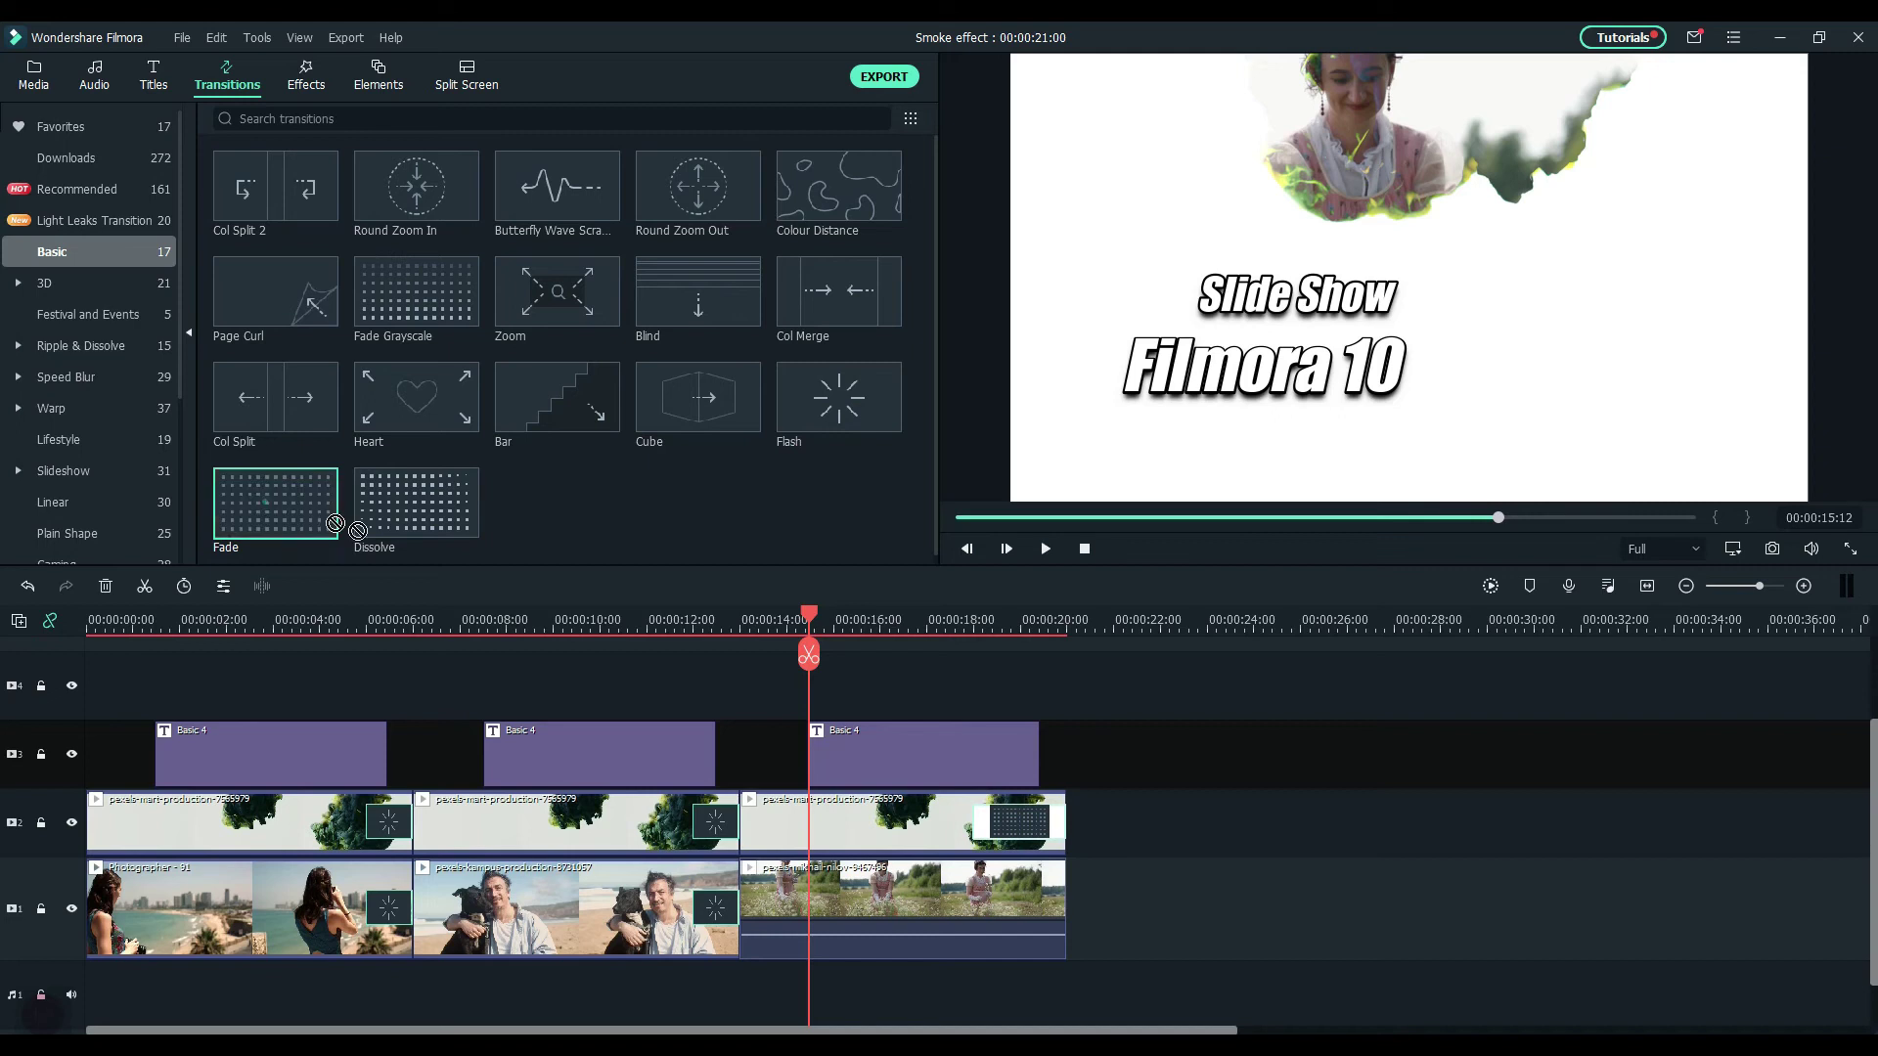
{"action": "left_click_drag", "start_coordinate": [275, 502], "coordinate": [982, 909]}
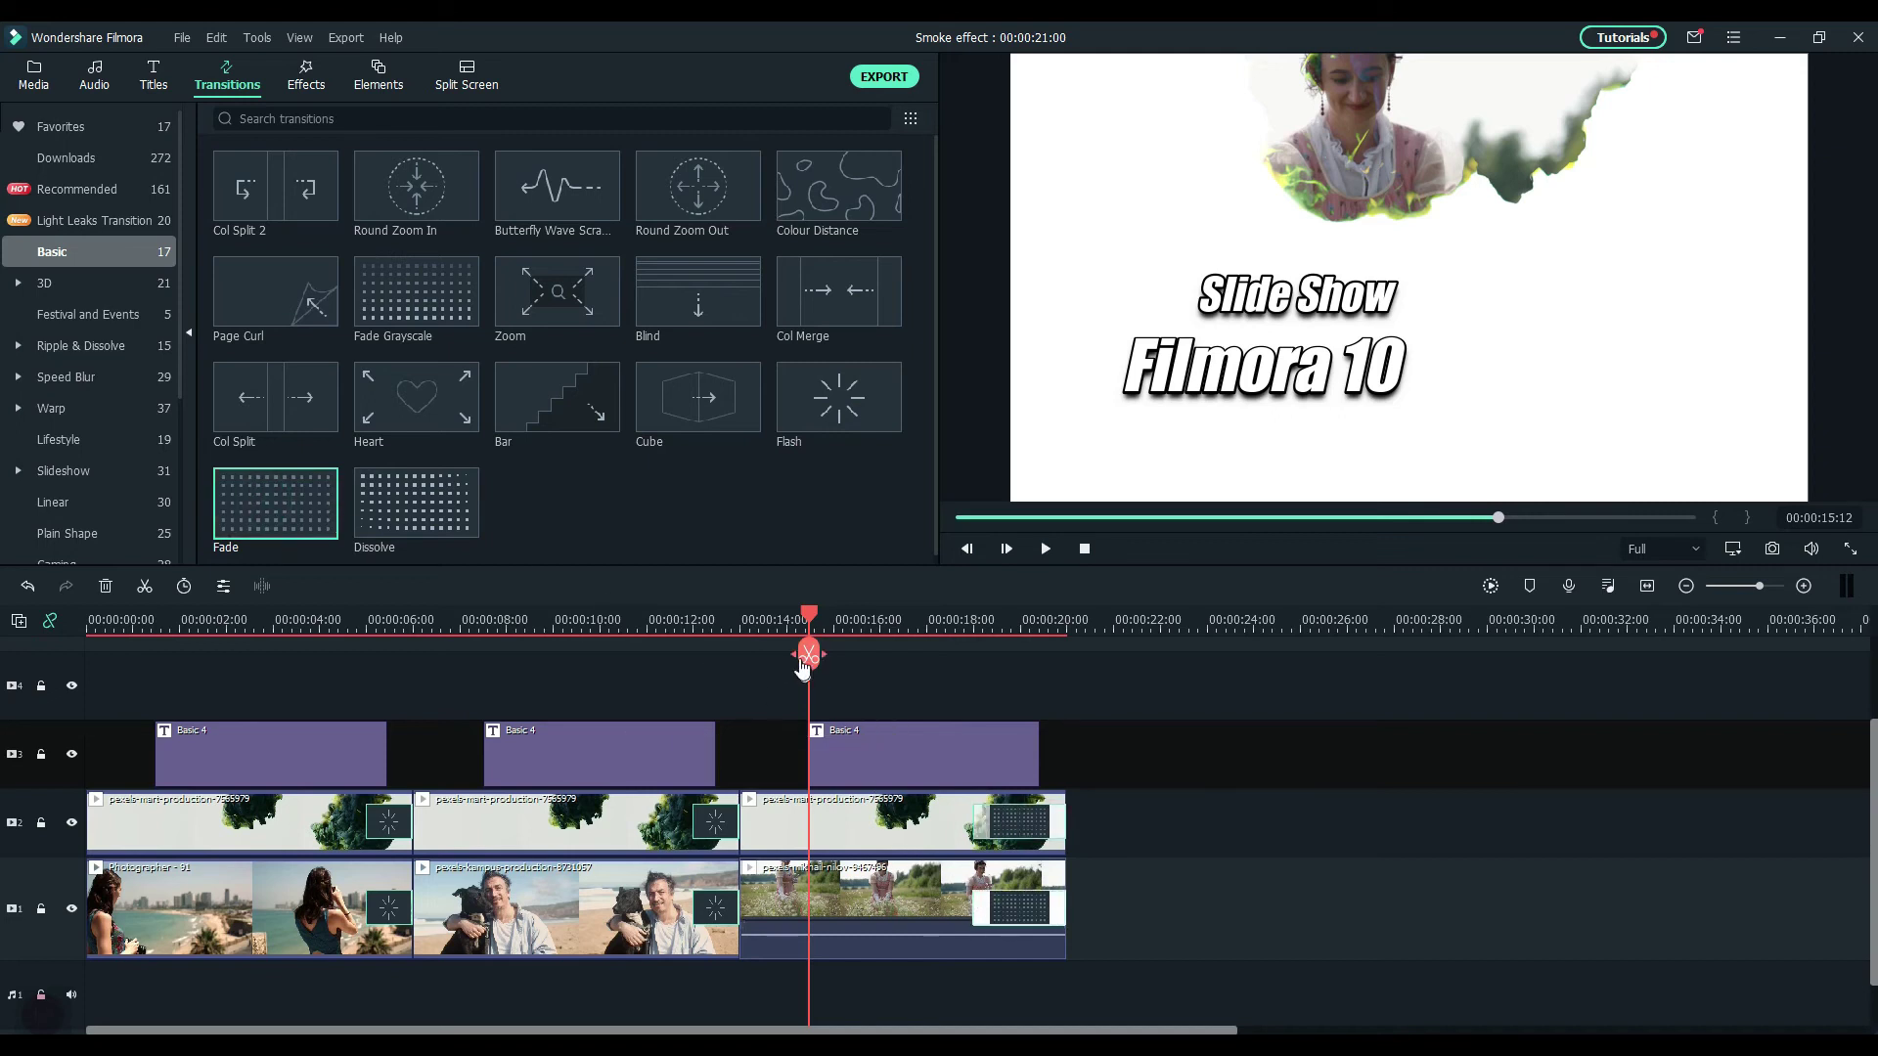
{"action": "left_click_drag", "start_coordinate": [811, 615], "coordinate": [15, 616]}
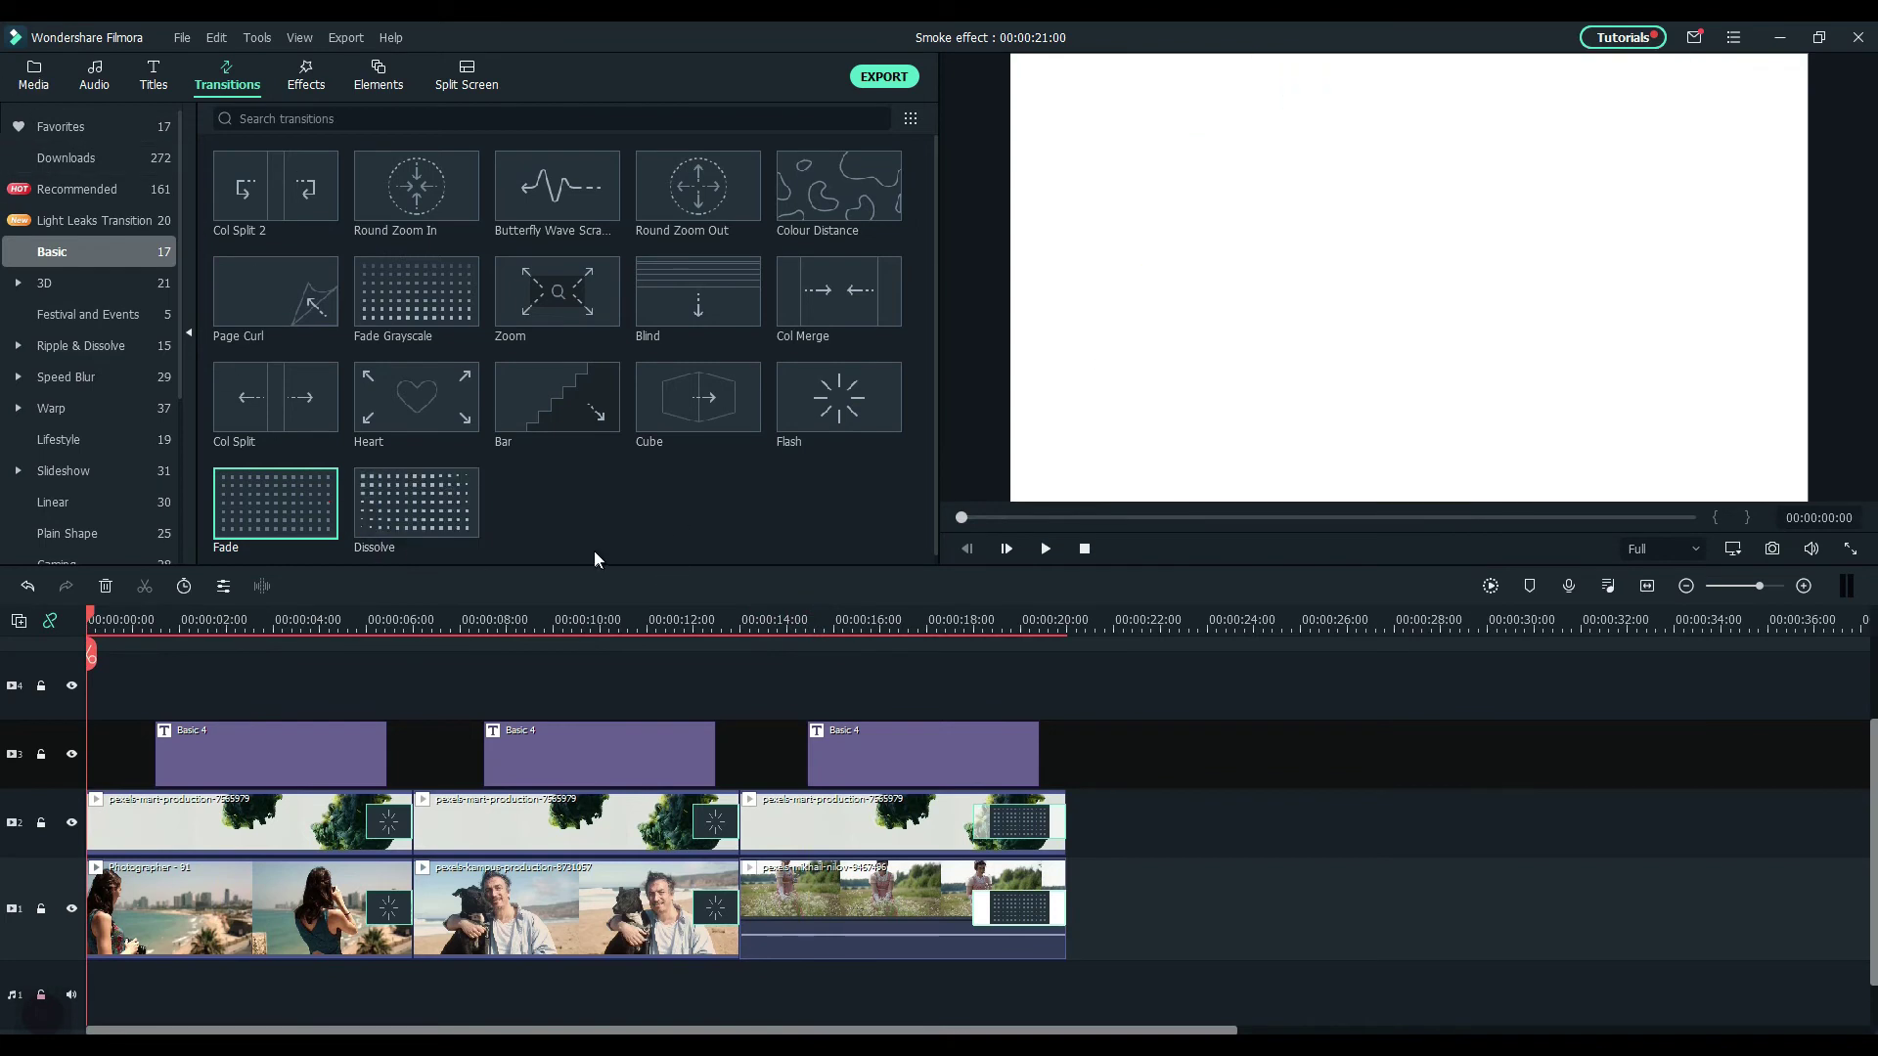
Add the Flare - 69080 clip on a new top track, trimmed to 21 seconds
{"action": "left_click", "coordinate": [34, 75]}
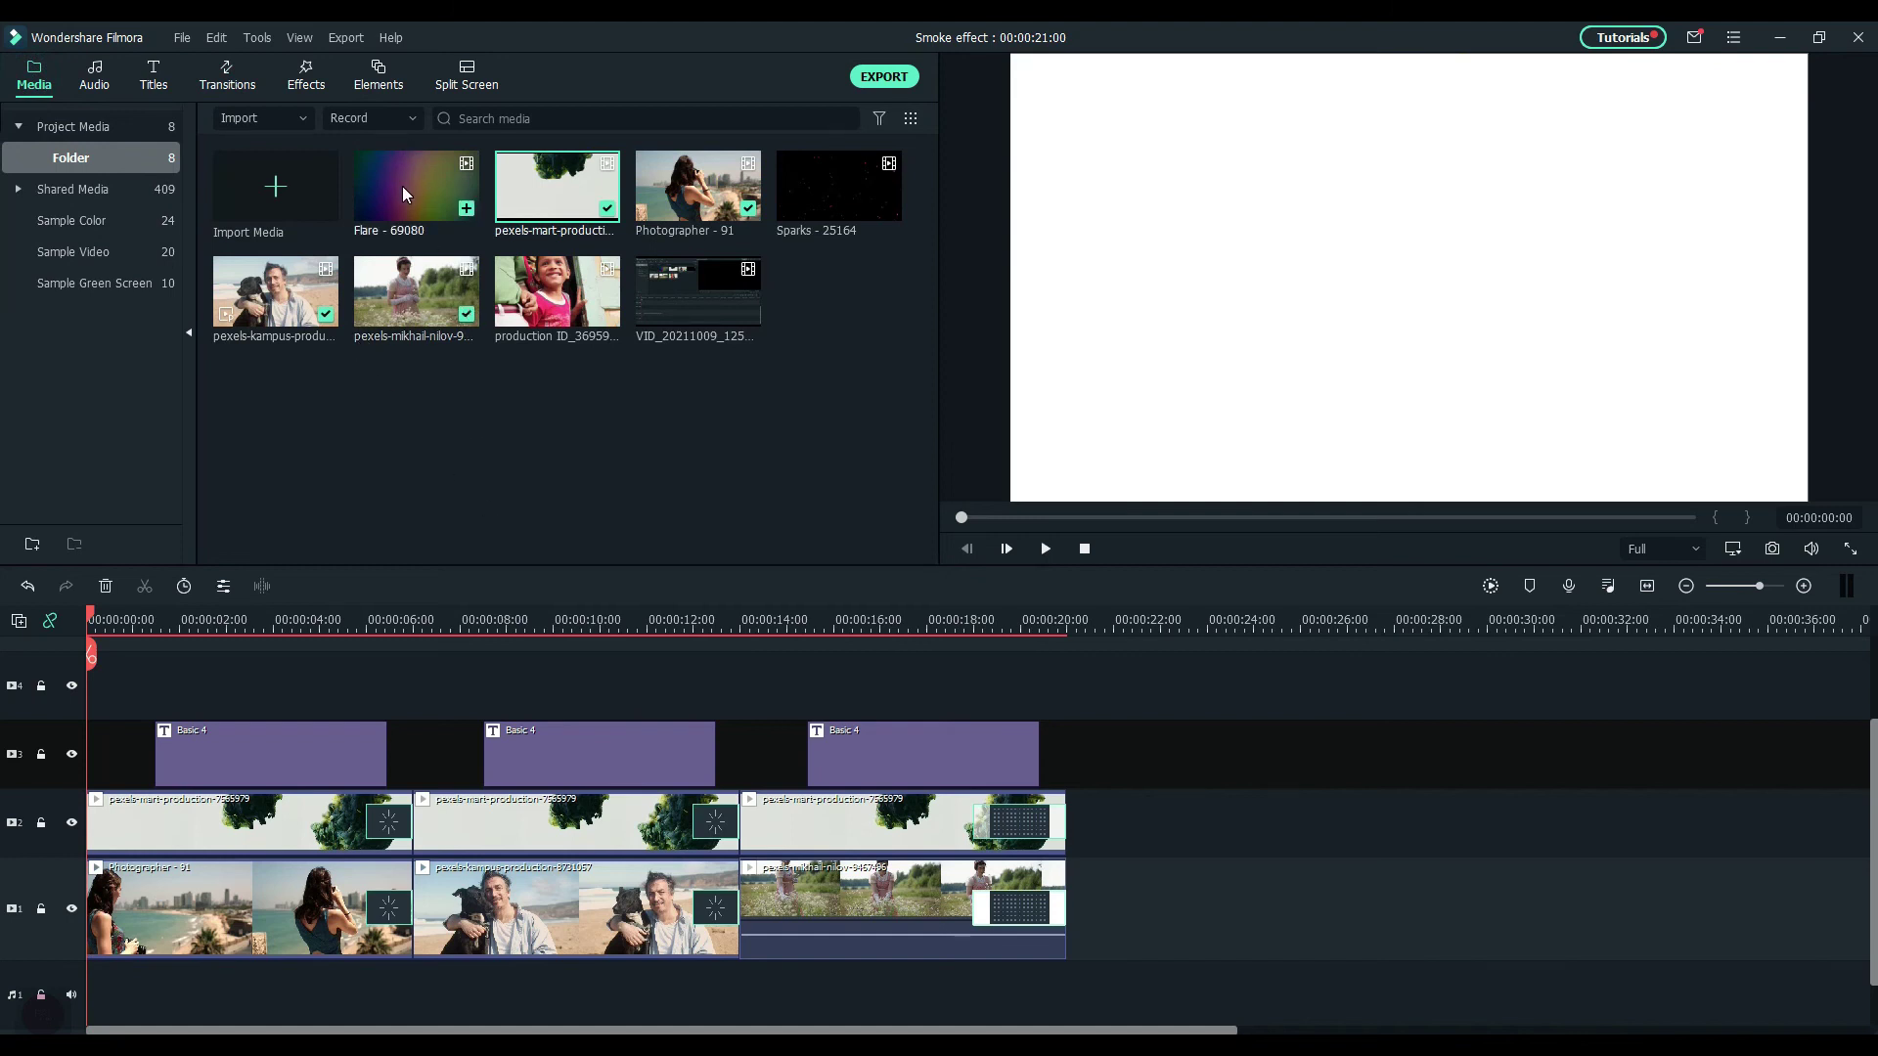
{"action": "left_click_drag", "start_coordinate": [402, 185], "coordinate": [90, 712]}
{"action": "left_click_drag", "start_coordinate": [1215, 697], "coordinate": [1065, 699]}
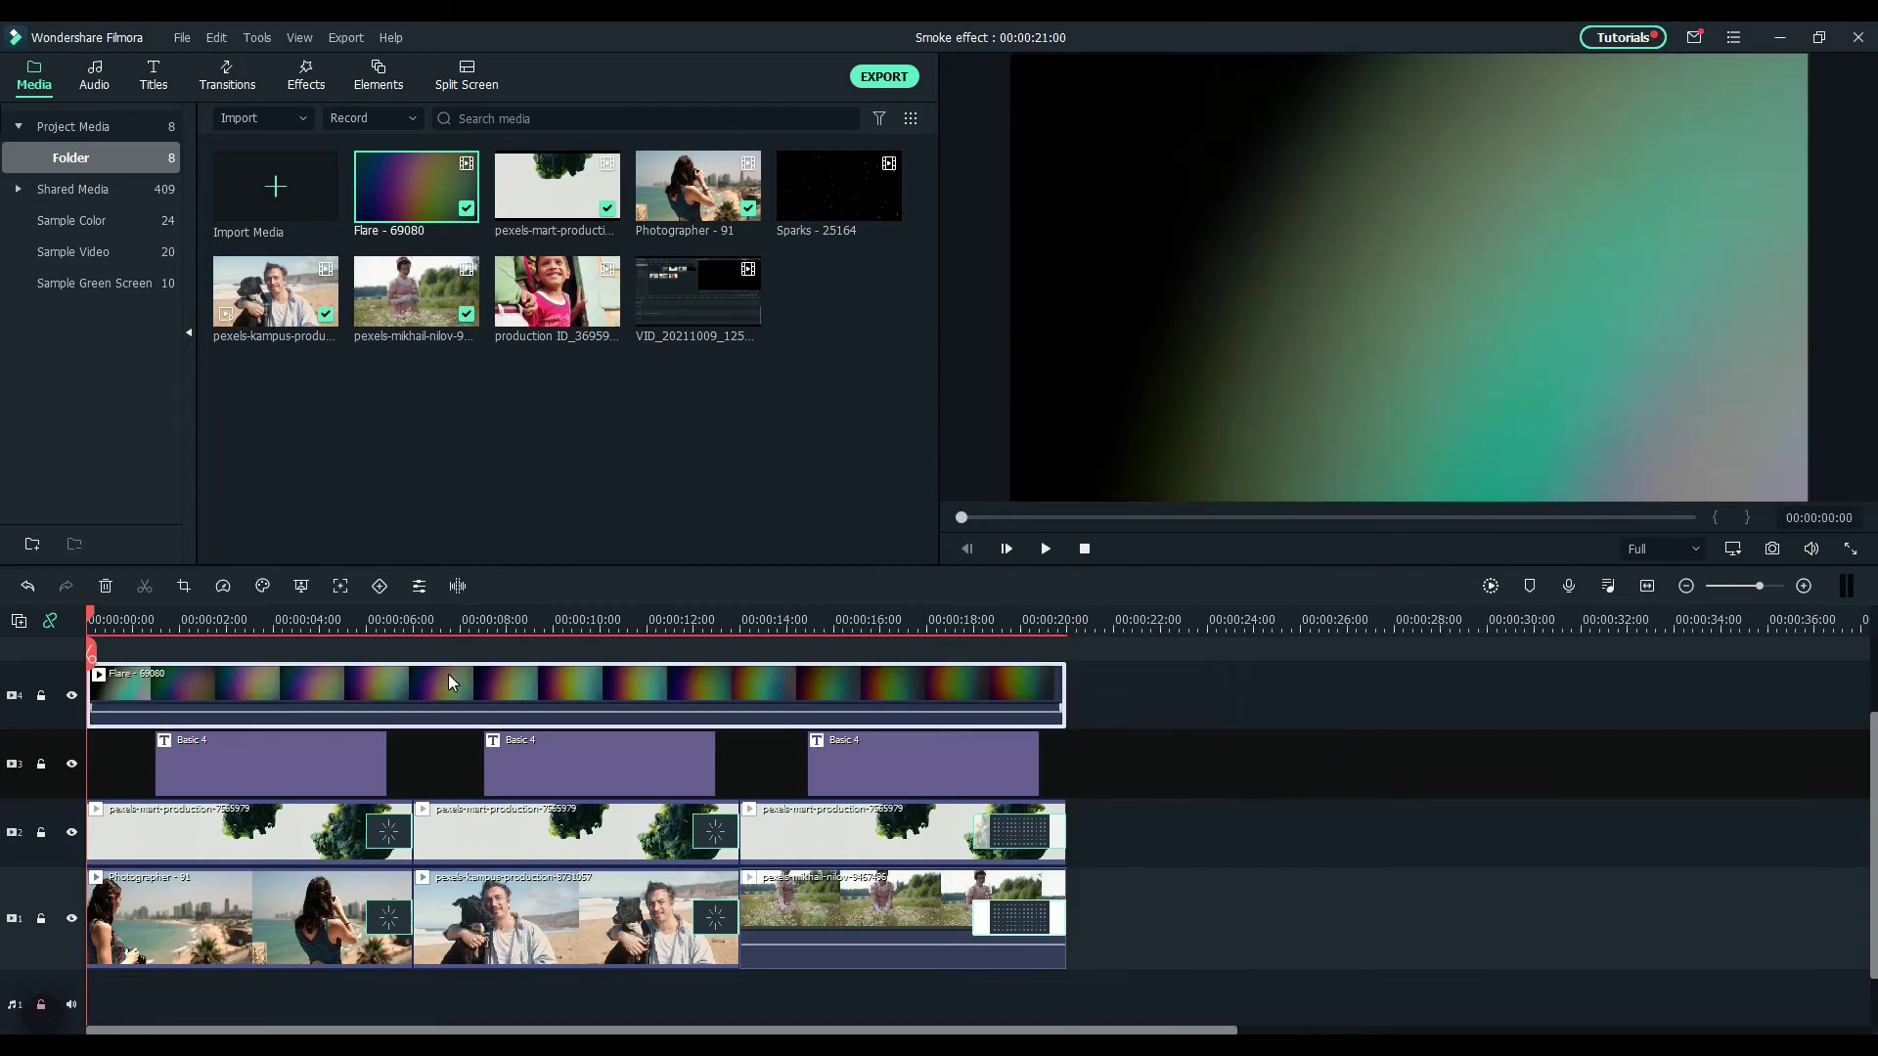
Set the Flare clip's blending mode to Lighten with opacity lowered to 85.67%
{"action": "double_click", "coordinate": [396, 681]}
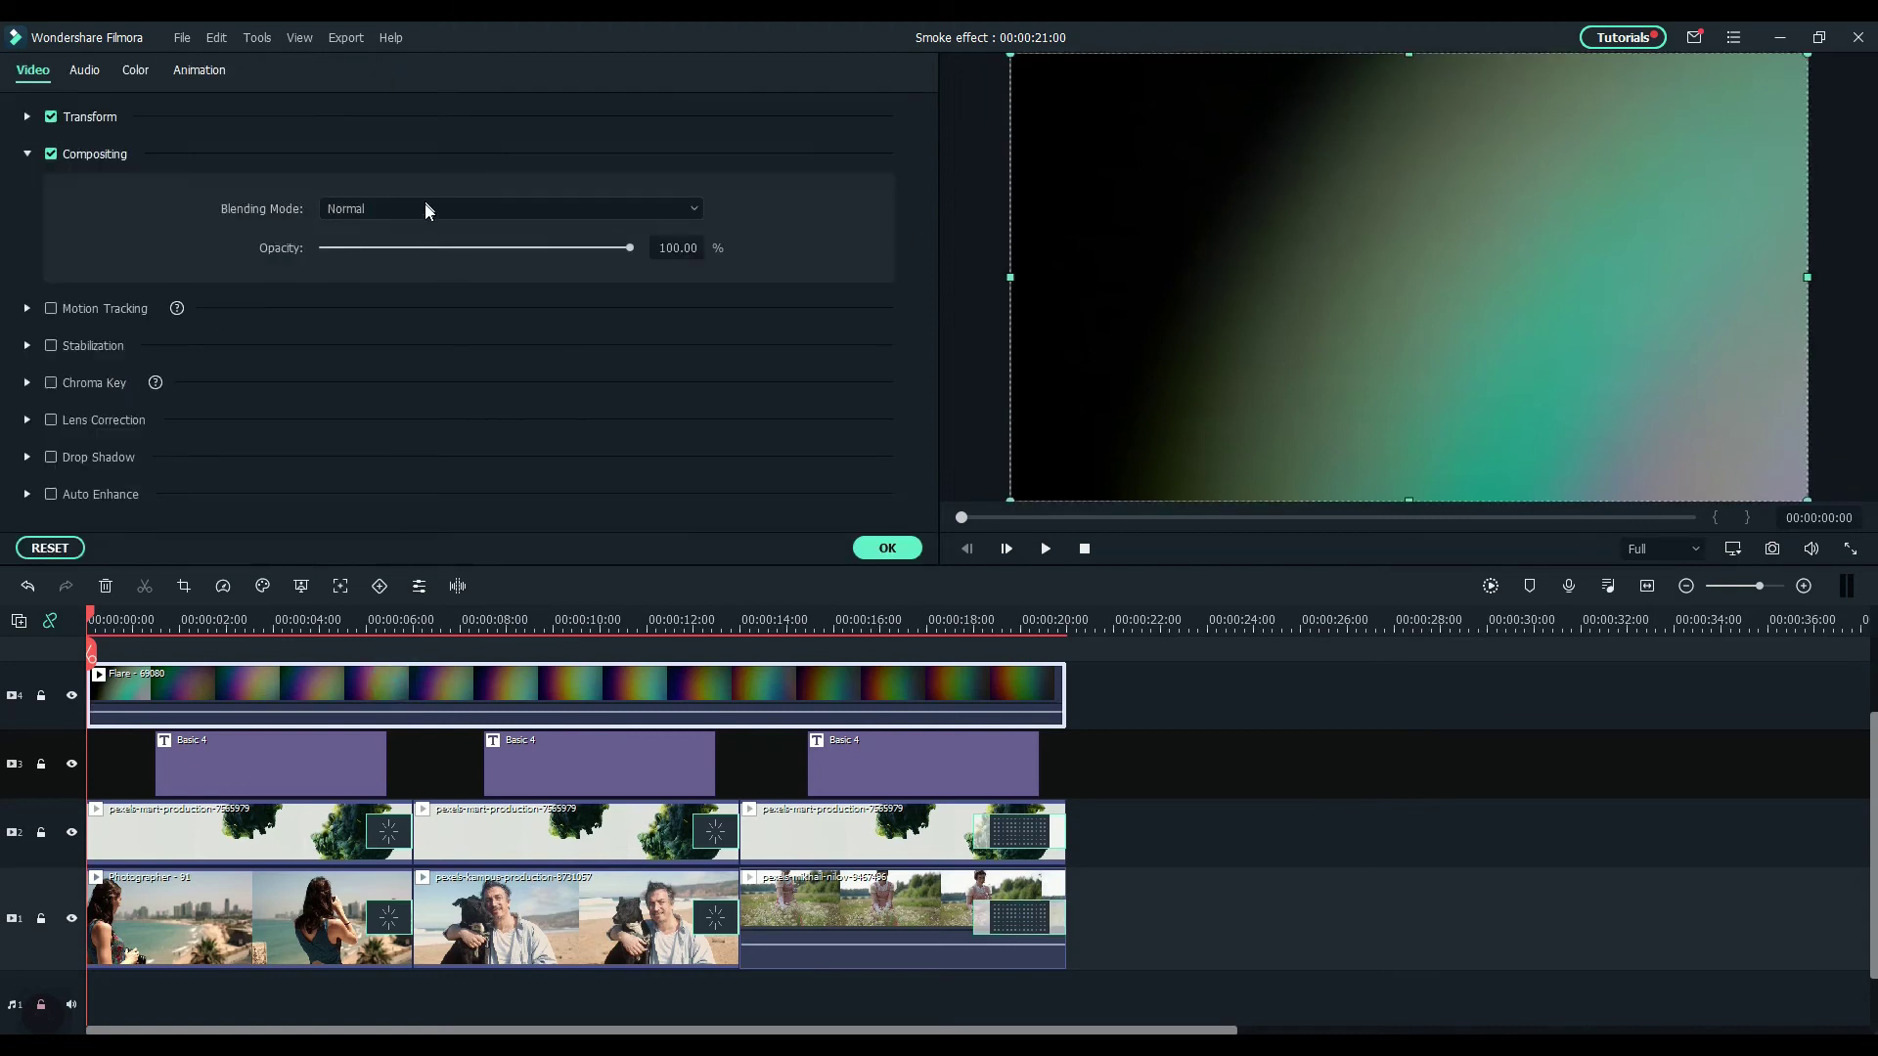
{"action": "left_click", "coordinate": [27, 155]}
{"action": "left_click", "coordinate": [82, 156]}
{"action": "left_click", "coordinate": [383, 208]}
{"action": "left_click", "coordinate": [437, 405]}
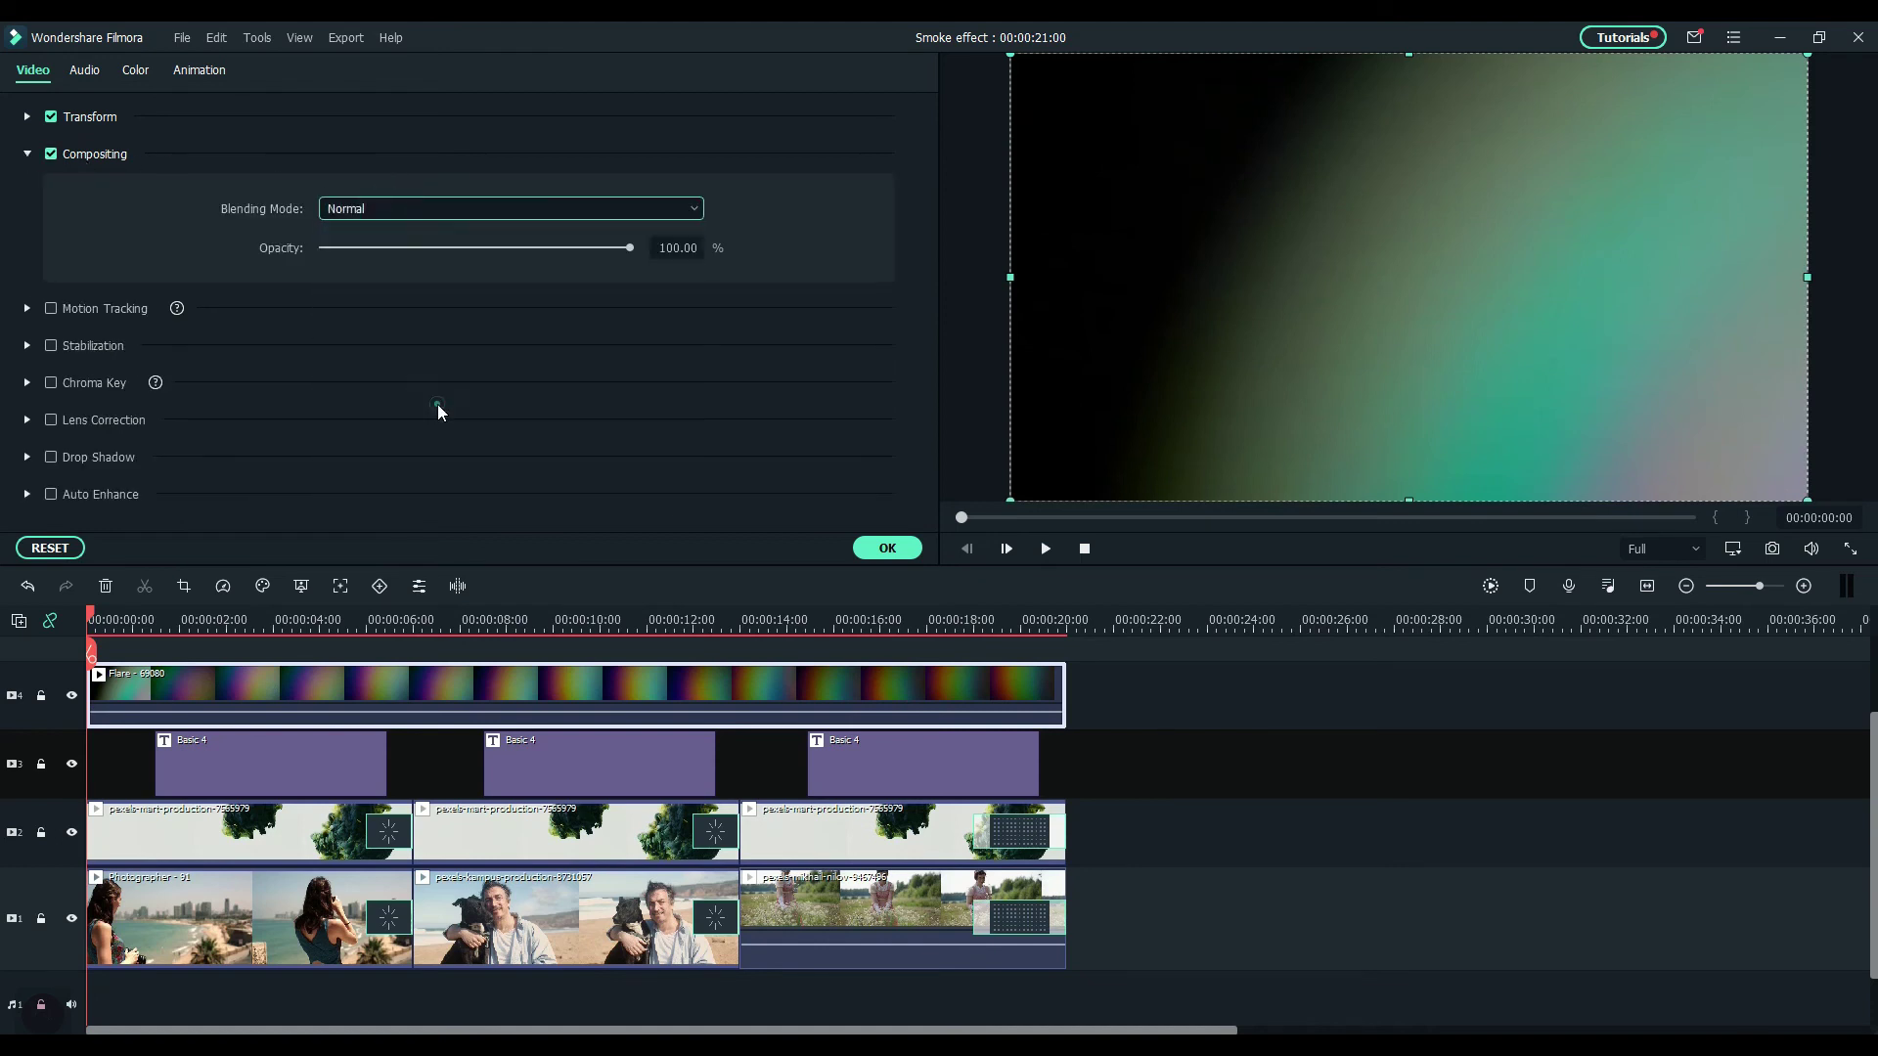
{"action": "left_click", "coordinate": [190, 626]}
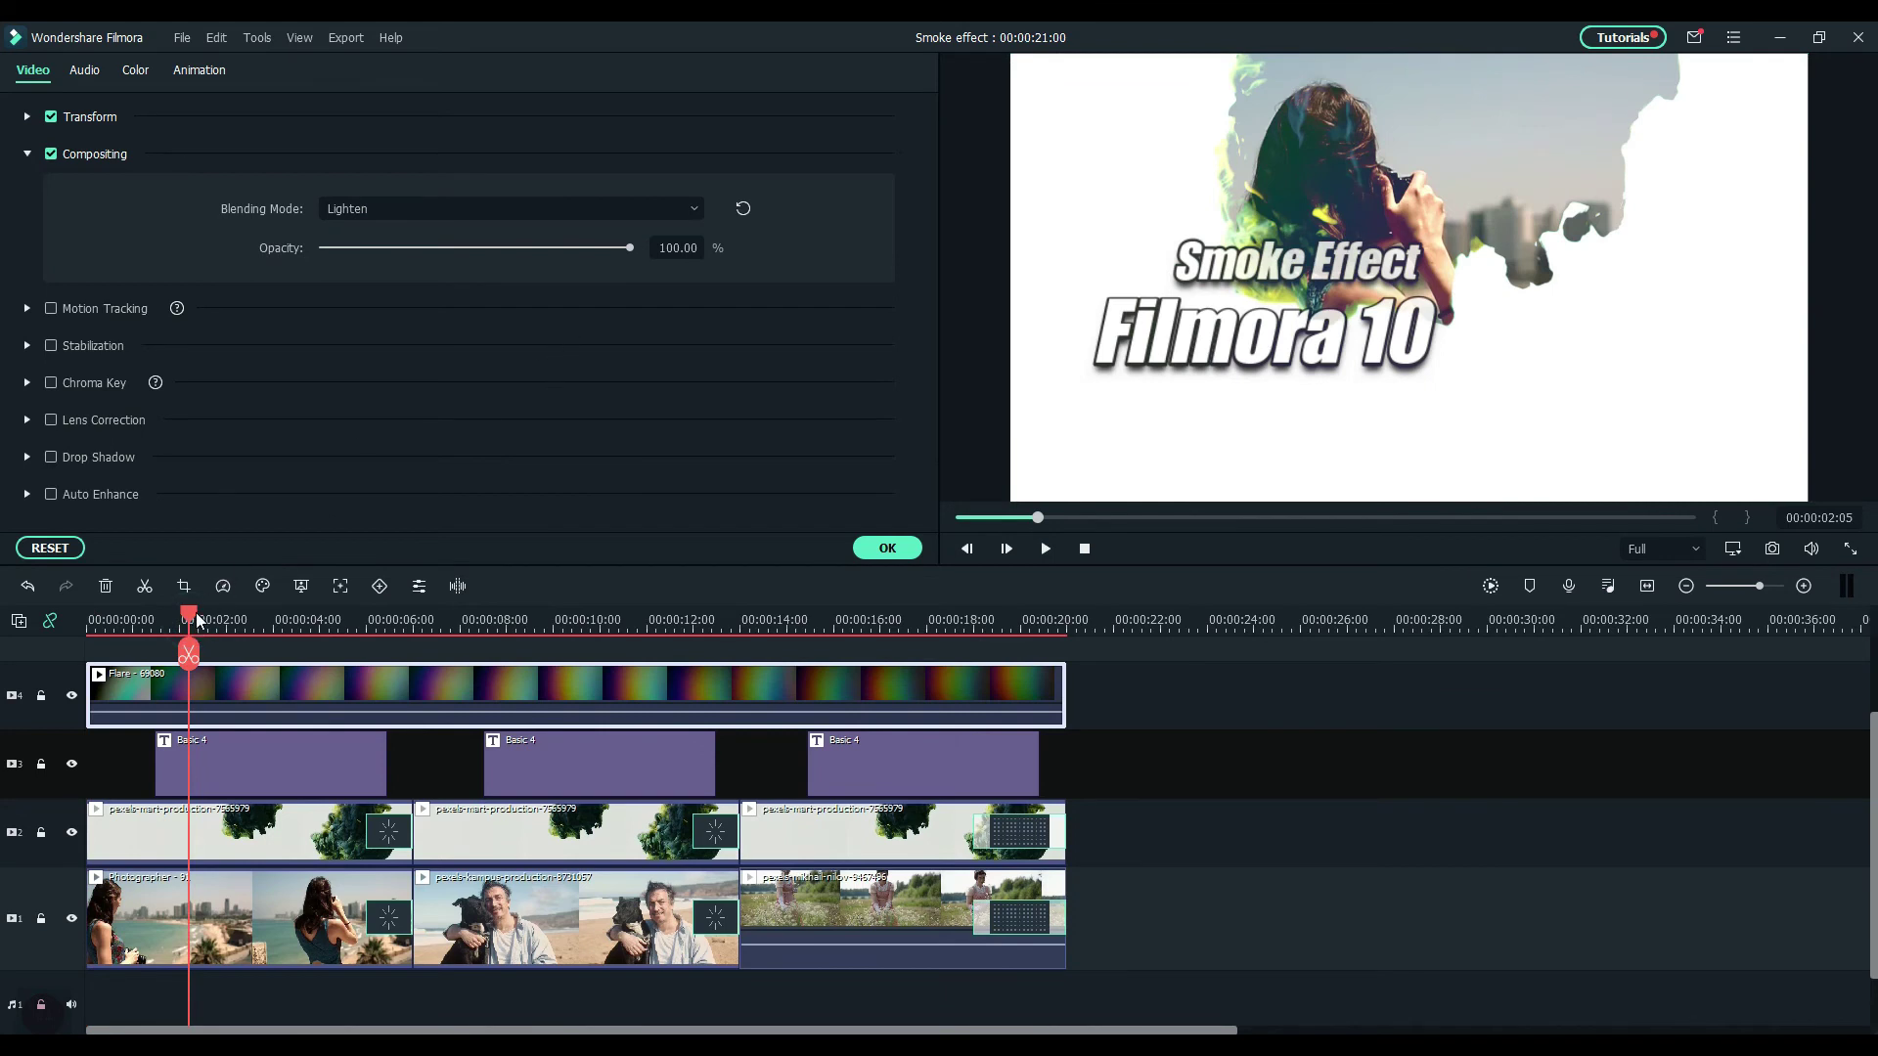
{"action": "left_click_drag", "start_coordinate": [196, 619], "coordinate": [305, 602]}
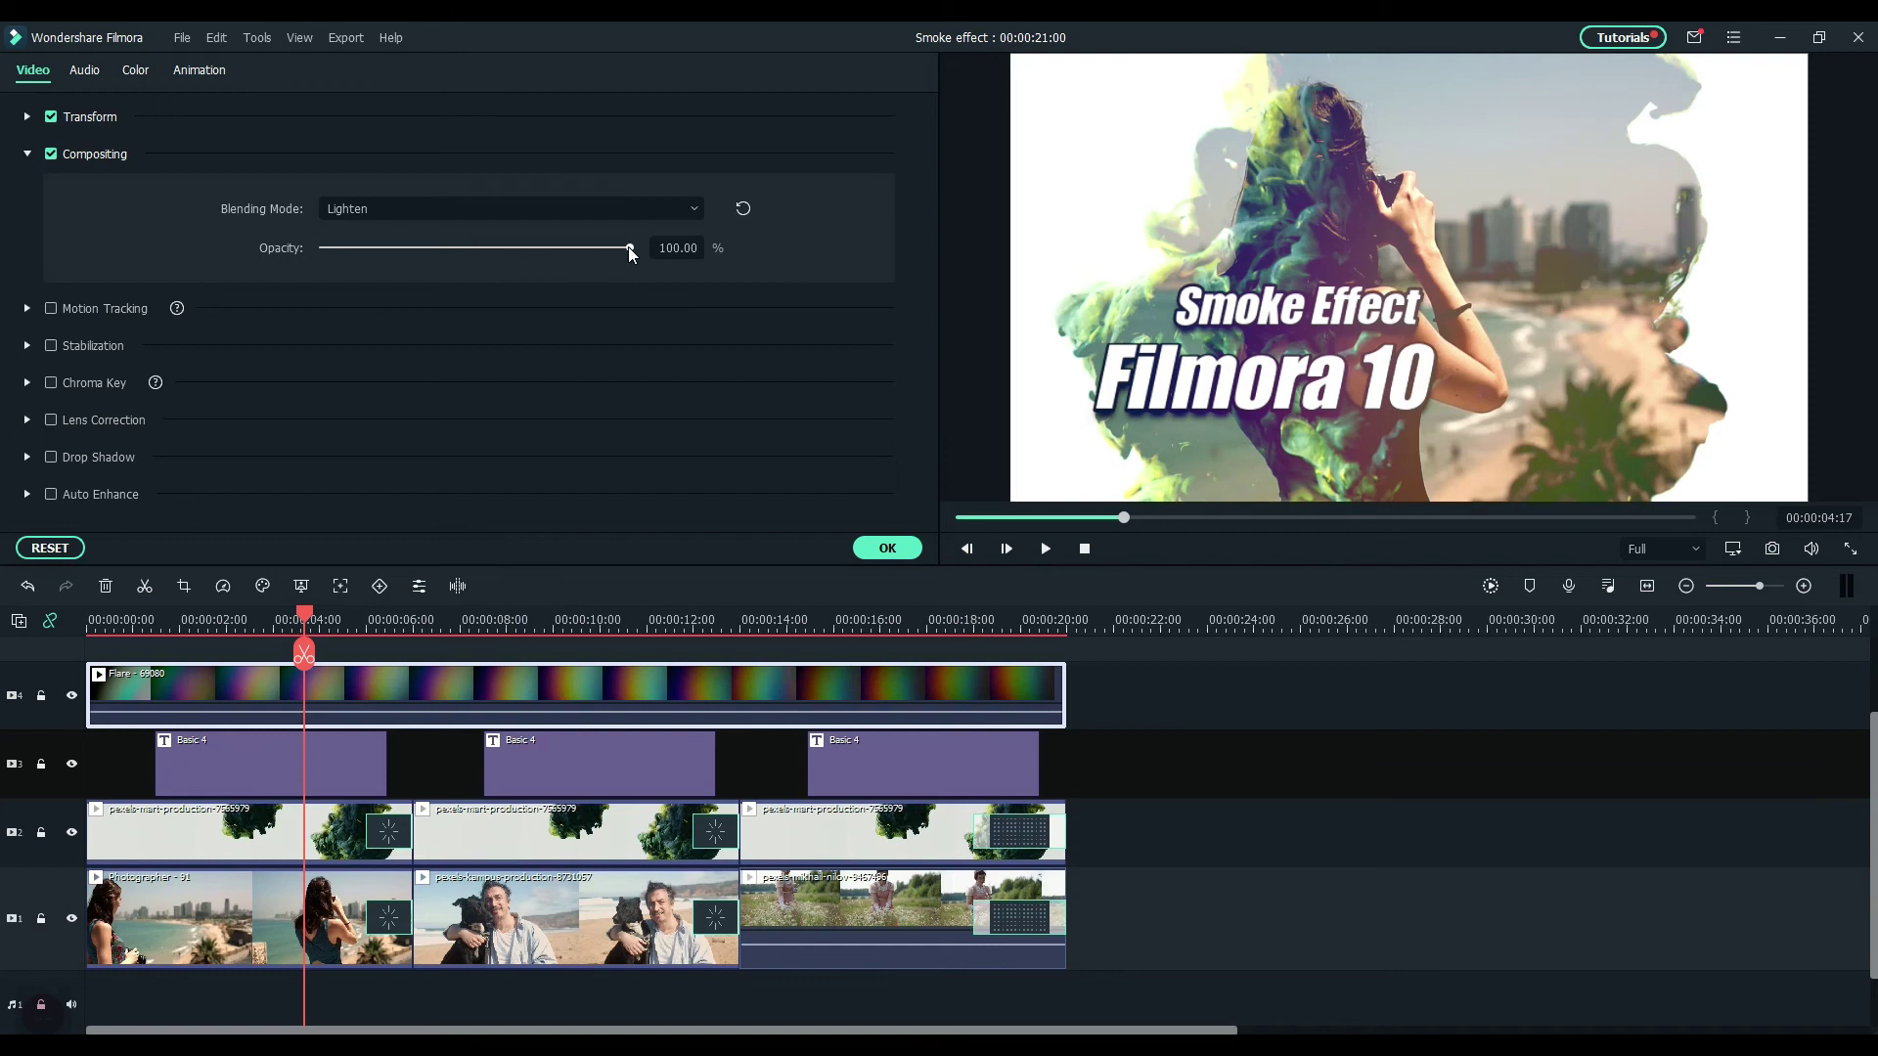
{"action": "left_click_drag", "start_coordinate": [595, 248], "coordinate": [585, 248]}
{"action": "left_click", "coordinate": [901, 554]}
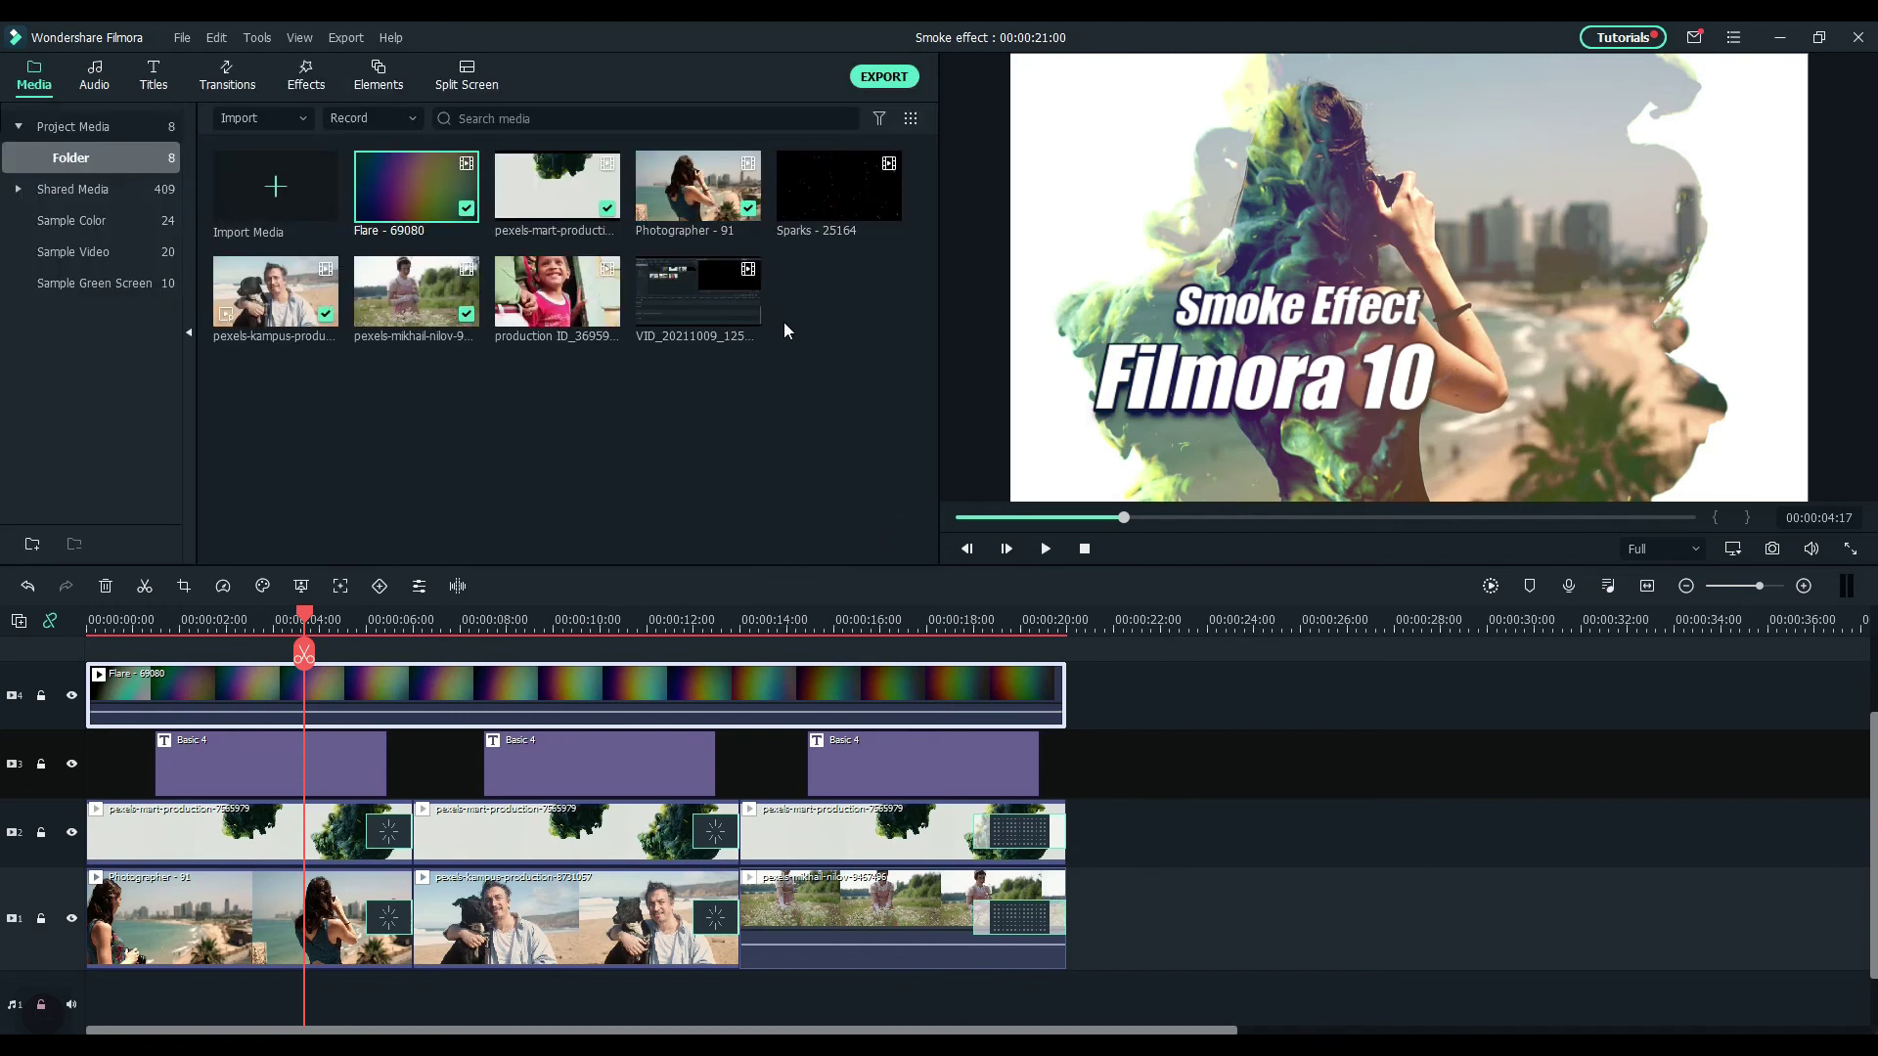
Add the Sparks - 25164 clip on a new top track, trimmed to 21 seconds
{"action": "mouse_move", "coordinate": [836, 186]}
{"action": "left_click_drag", "start_coordinate": [835, 186], "coordinate": [422, 763]}
{"action": "left_click_drag", "start_coordinate": [1487, 752], "coordinate": [1066, 752]}
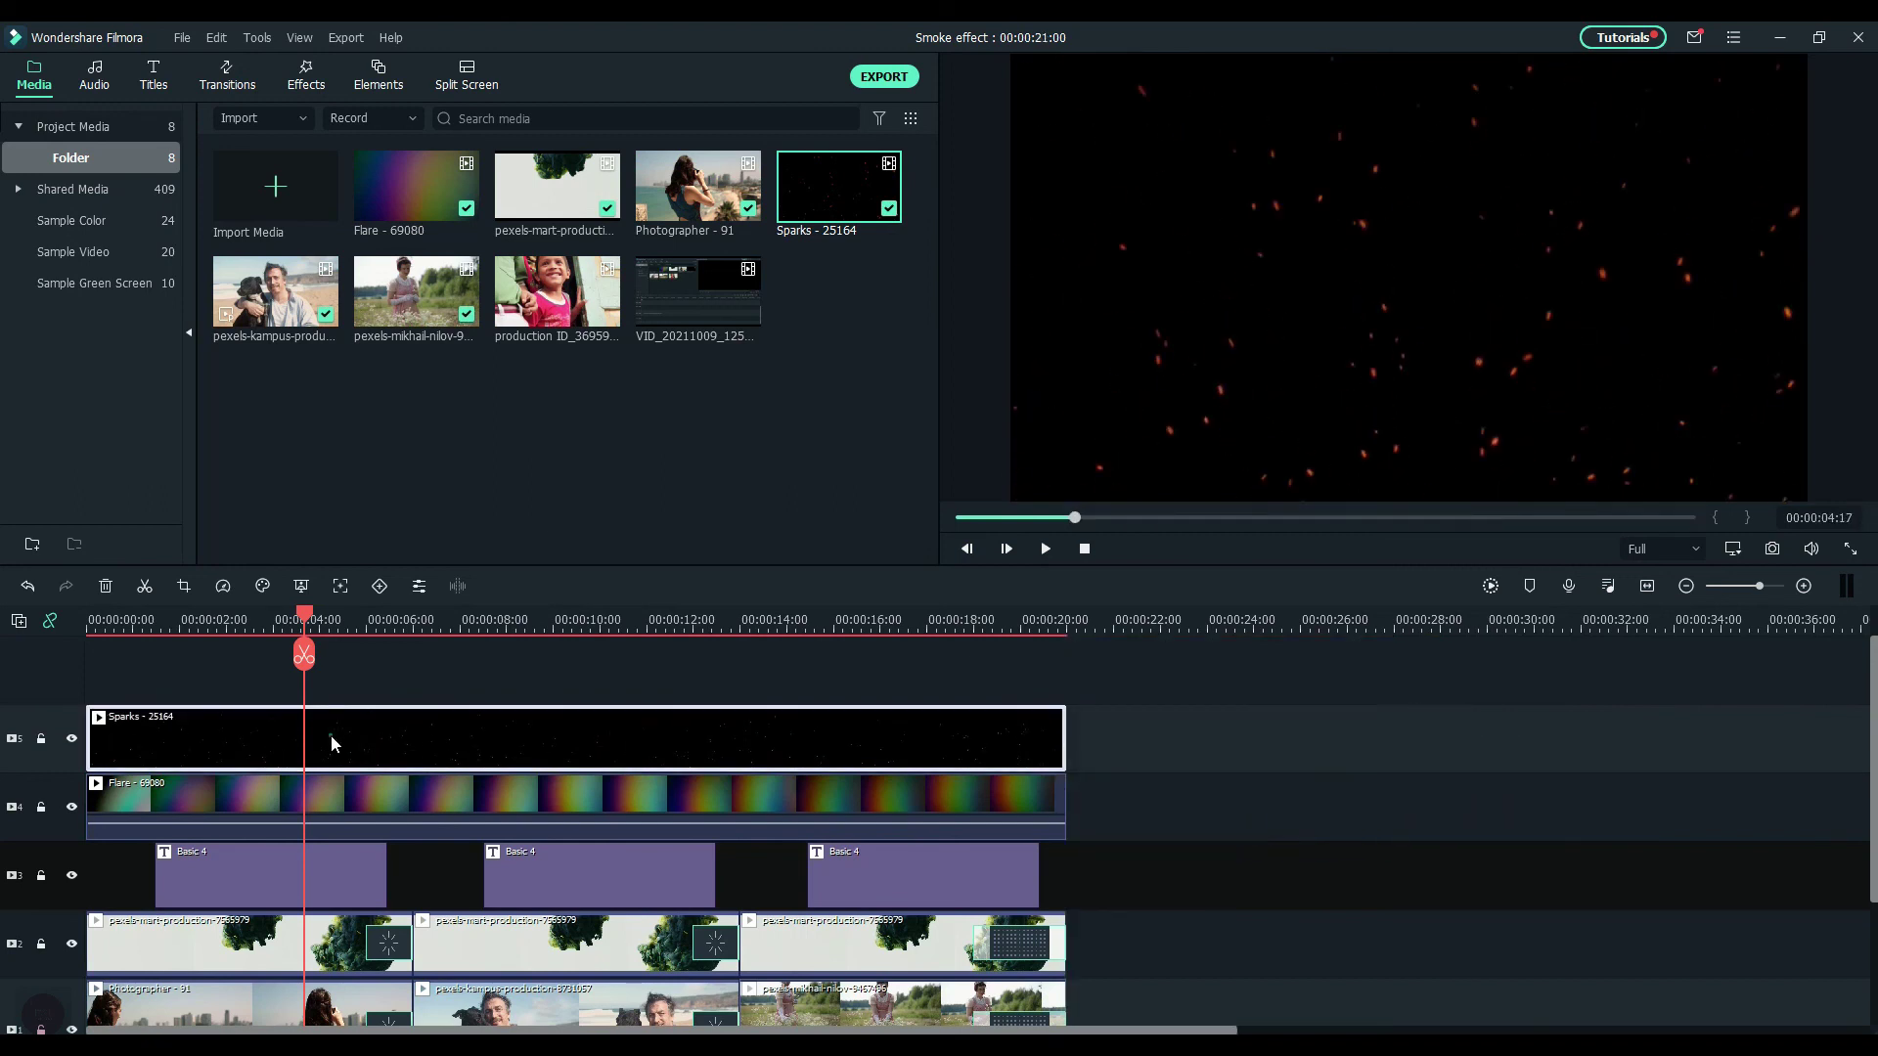
Blend the Sparks clip with Lighten at about 89% opacity
{"action": "double_click", "coordinate": [333, 744]}
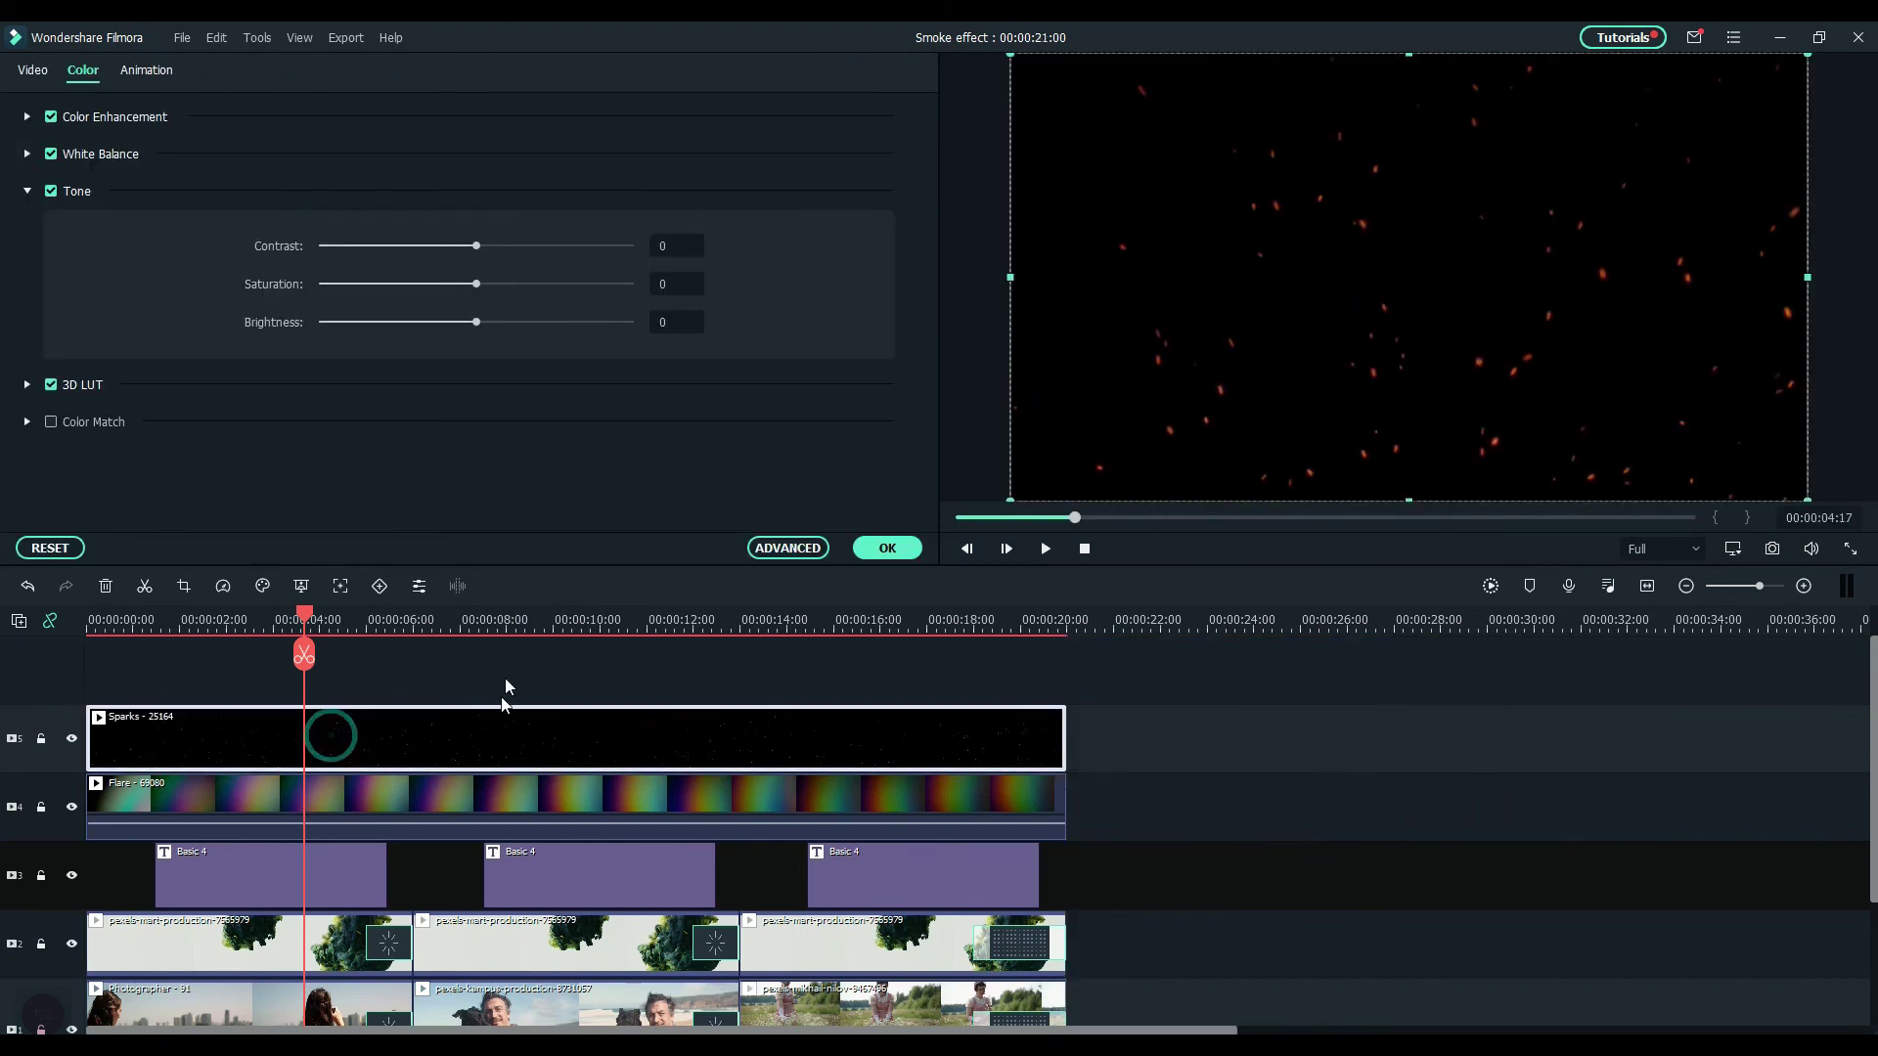
{"action": "left_click", "coordinate": [30, 76]}
{"action": "left_click", "coordinate": [381, 209]}
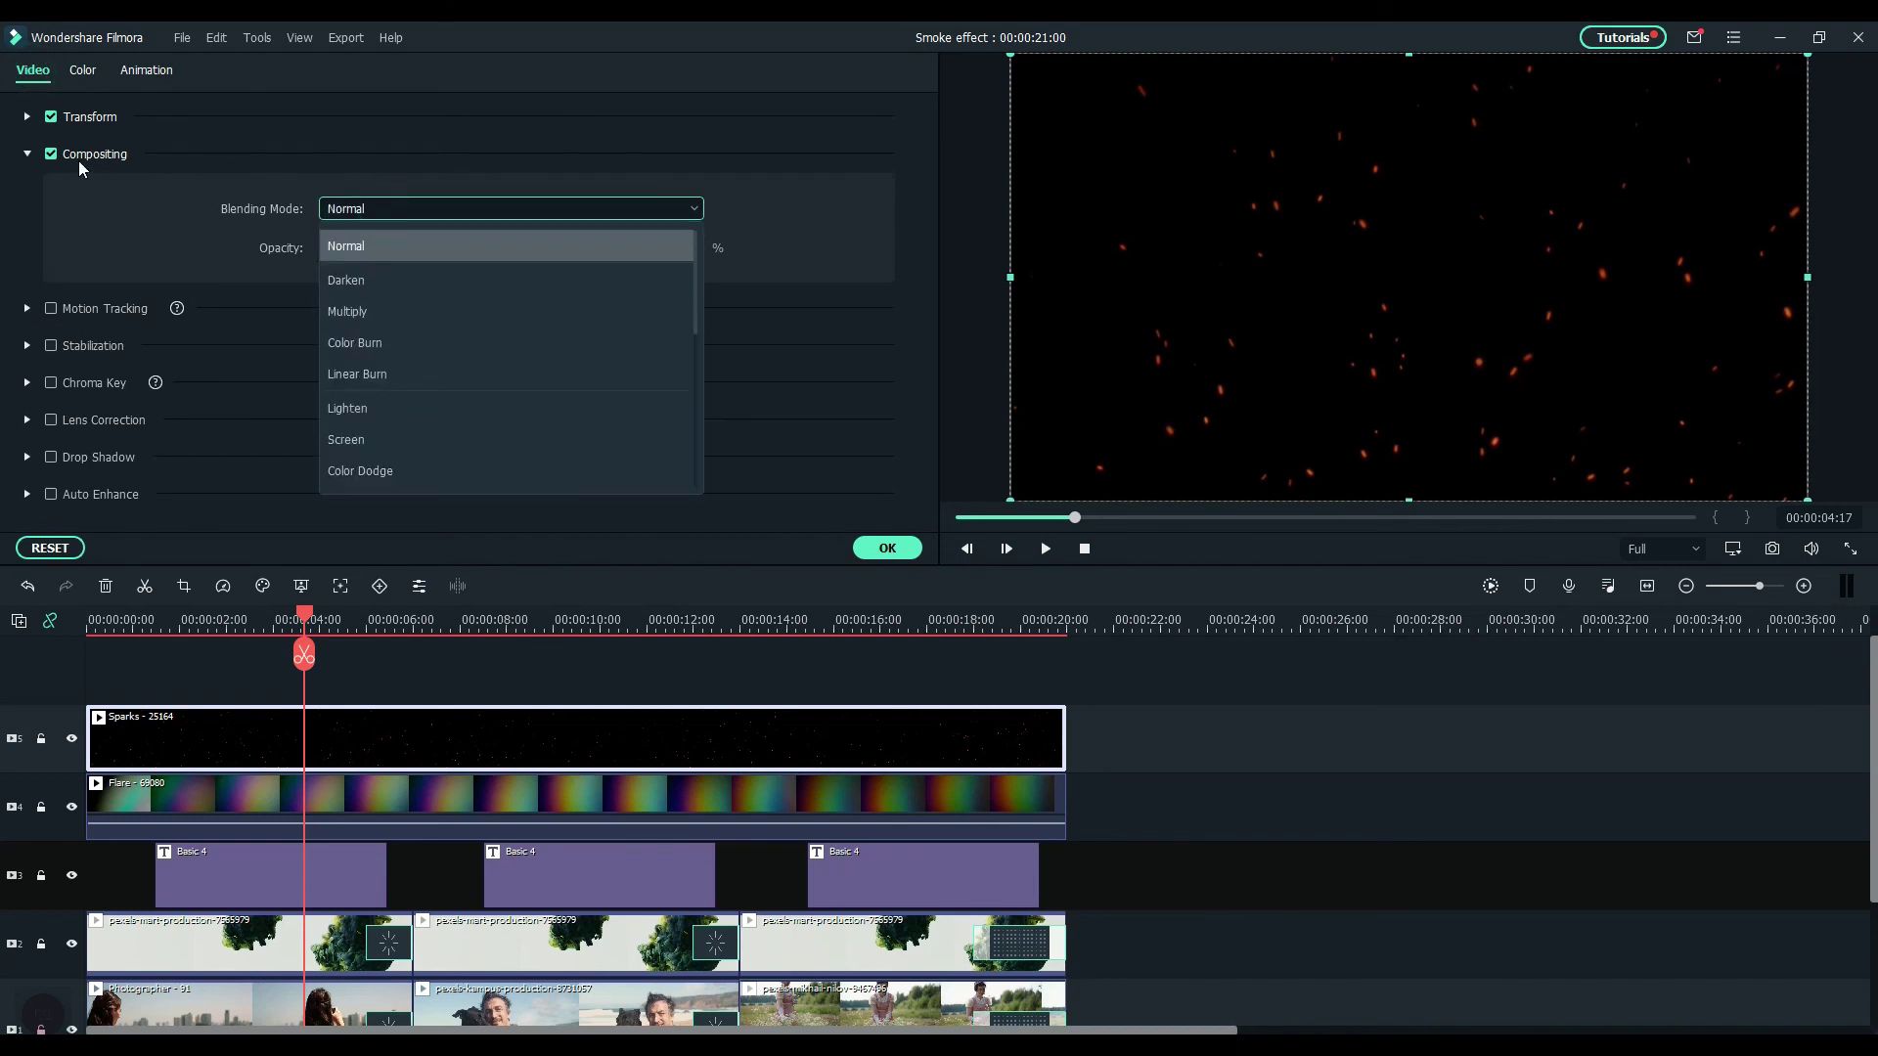
{"action": "left_click", "coordinate": [376, 407]}
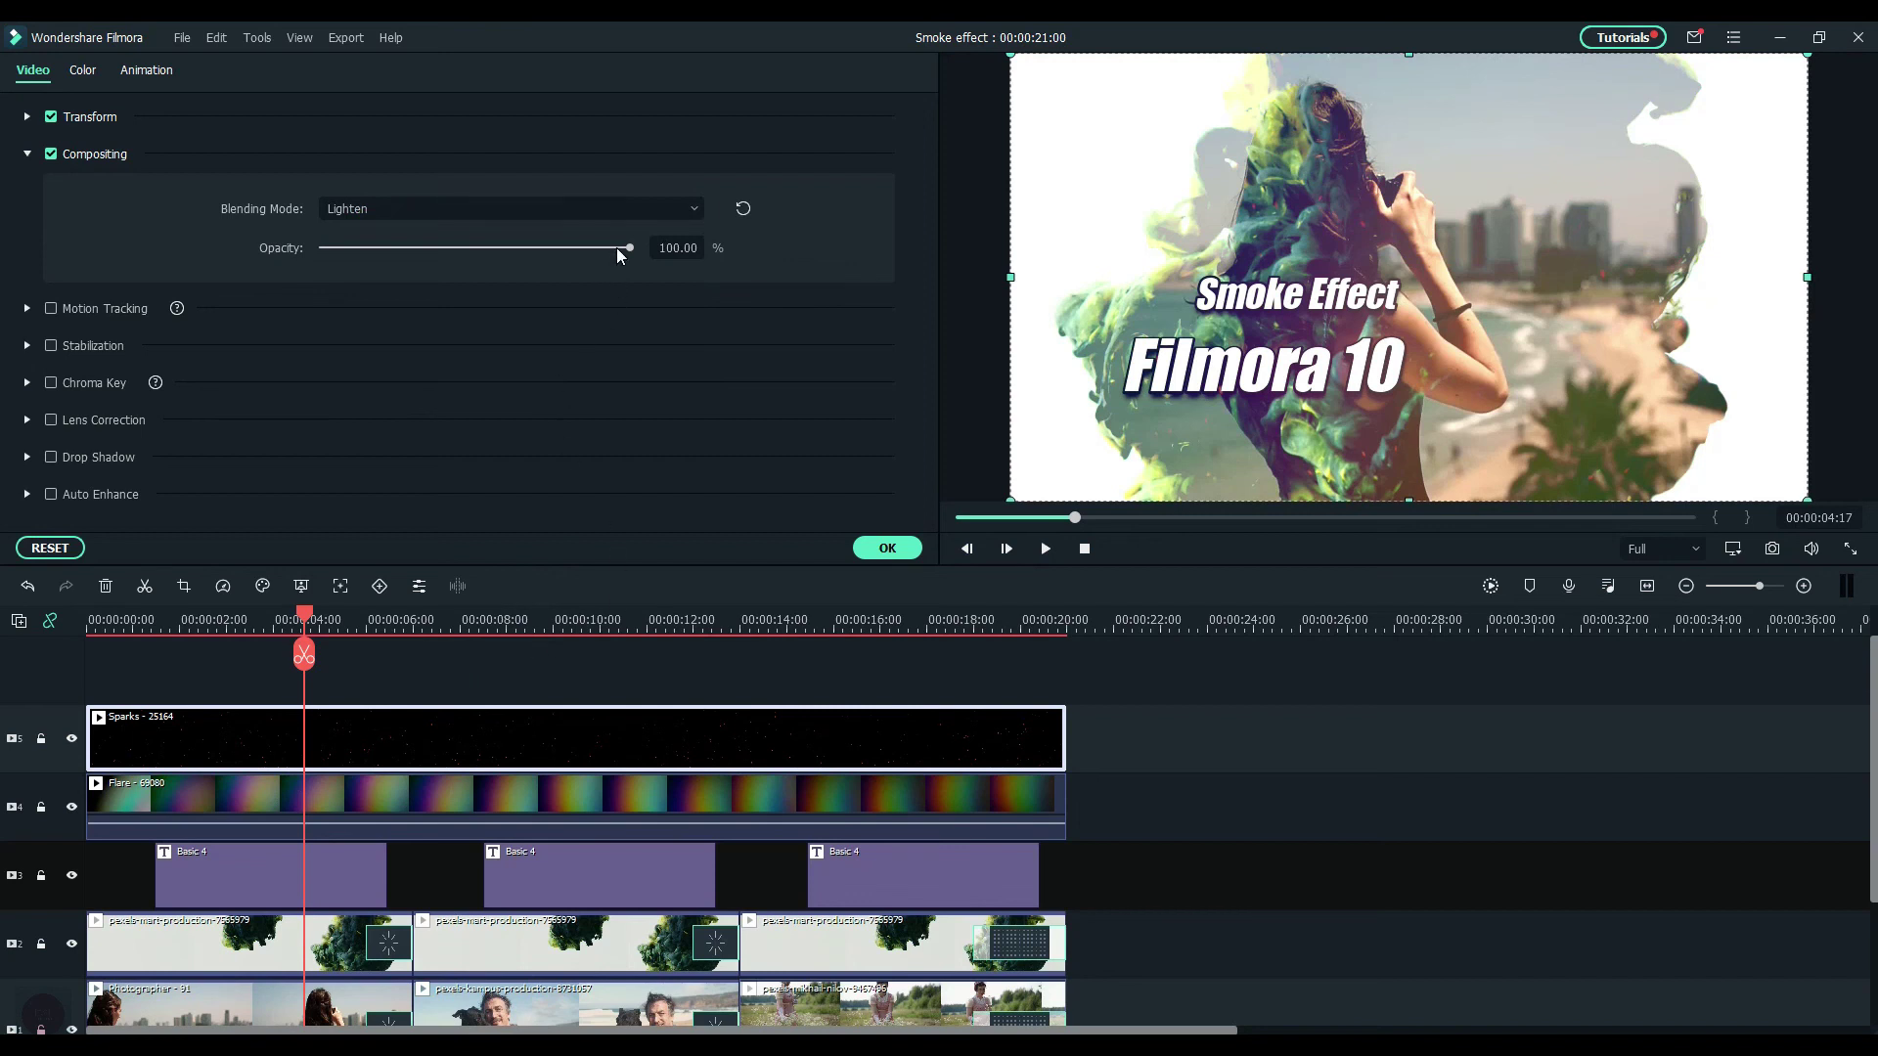
{"action": "left_click_drag", "start_coordinate": [626, 249], "coordinate": [599, 250]}
{"action": "key", "text": "End"}
{"action": "left_click", "coordinate": [887, 547]}
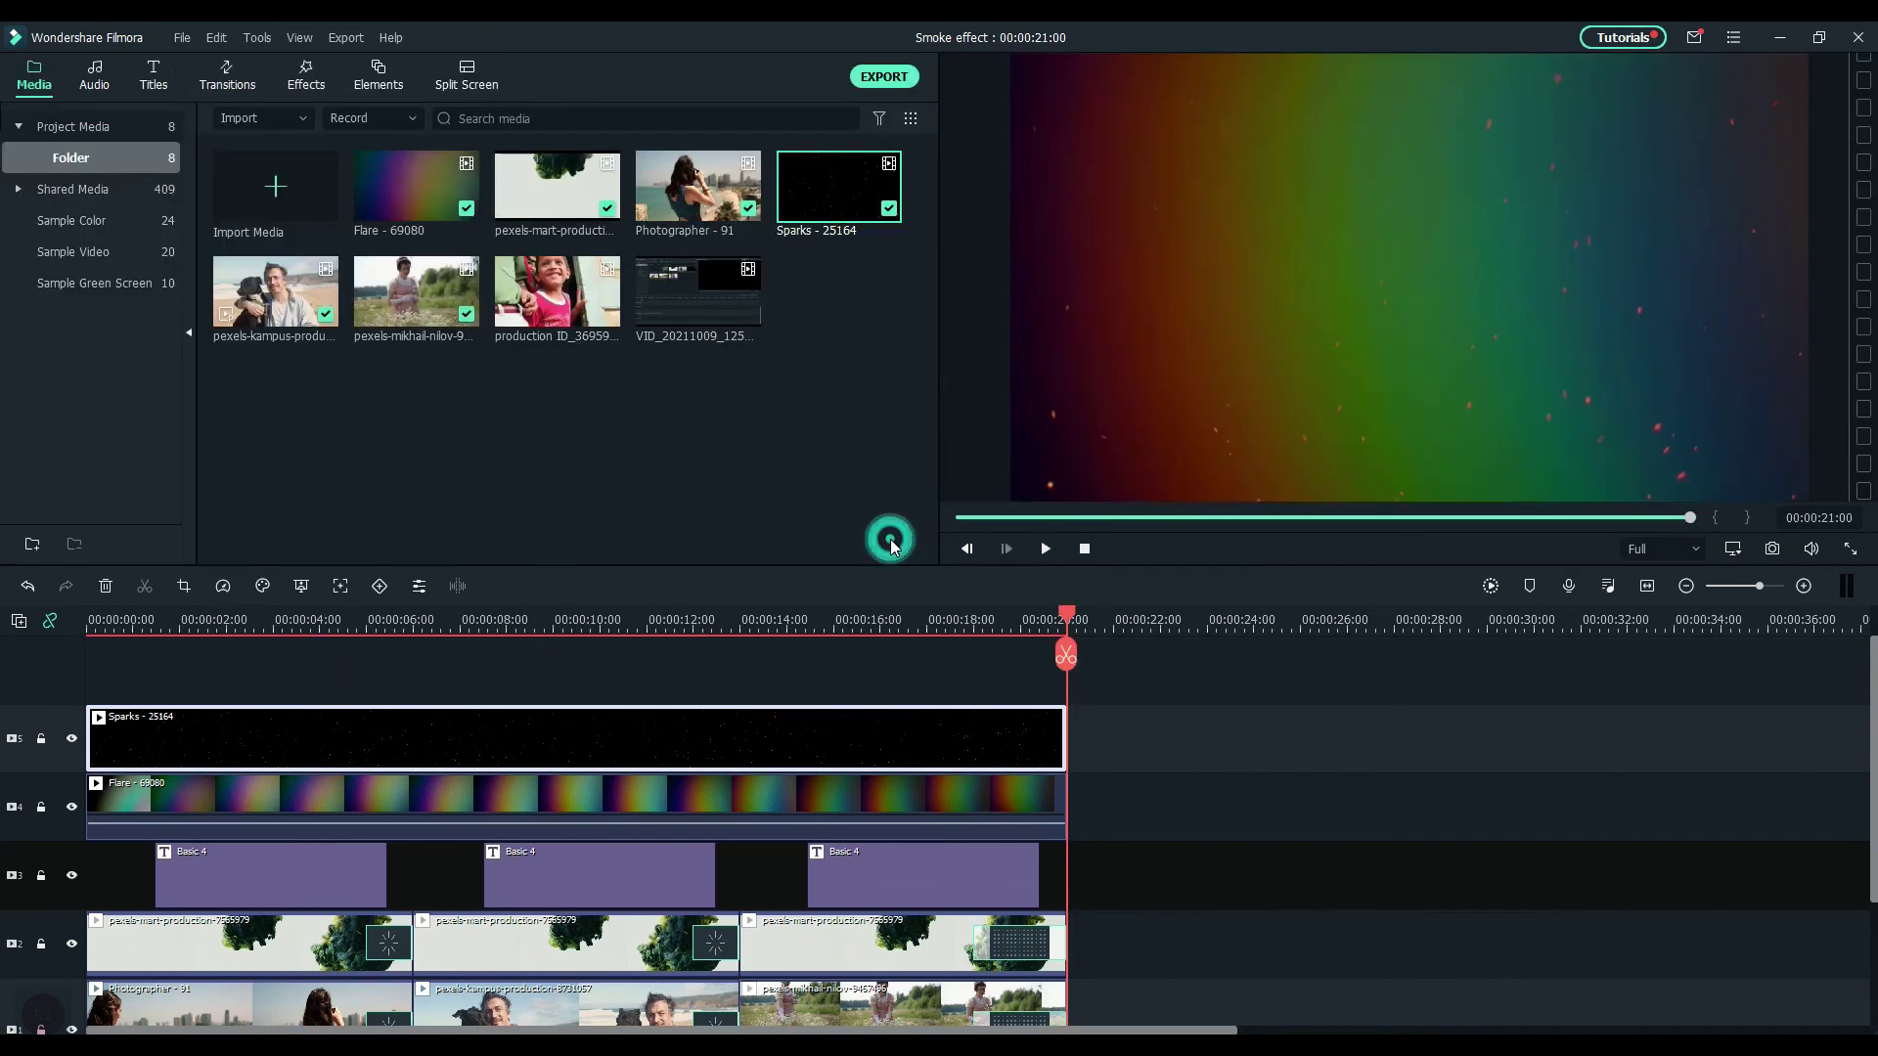
{"action": "left_click", "coordinate": [243, 86]}
Add Fade transitions to the ends of the Sparks and Flare clips and replay the ending from about 18 seconds
{"action": "left_click_drag", "start_coordinate": [248, 499], "coordinate": [983, 721]}
{"action": "left_click_drag", "start_coordinate": [251, 503], "coordinate": [986, 815]}
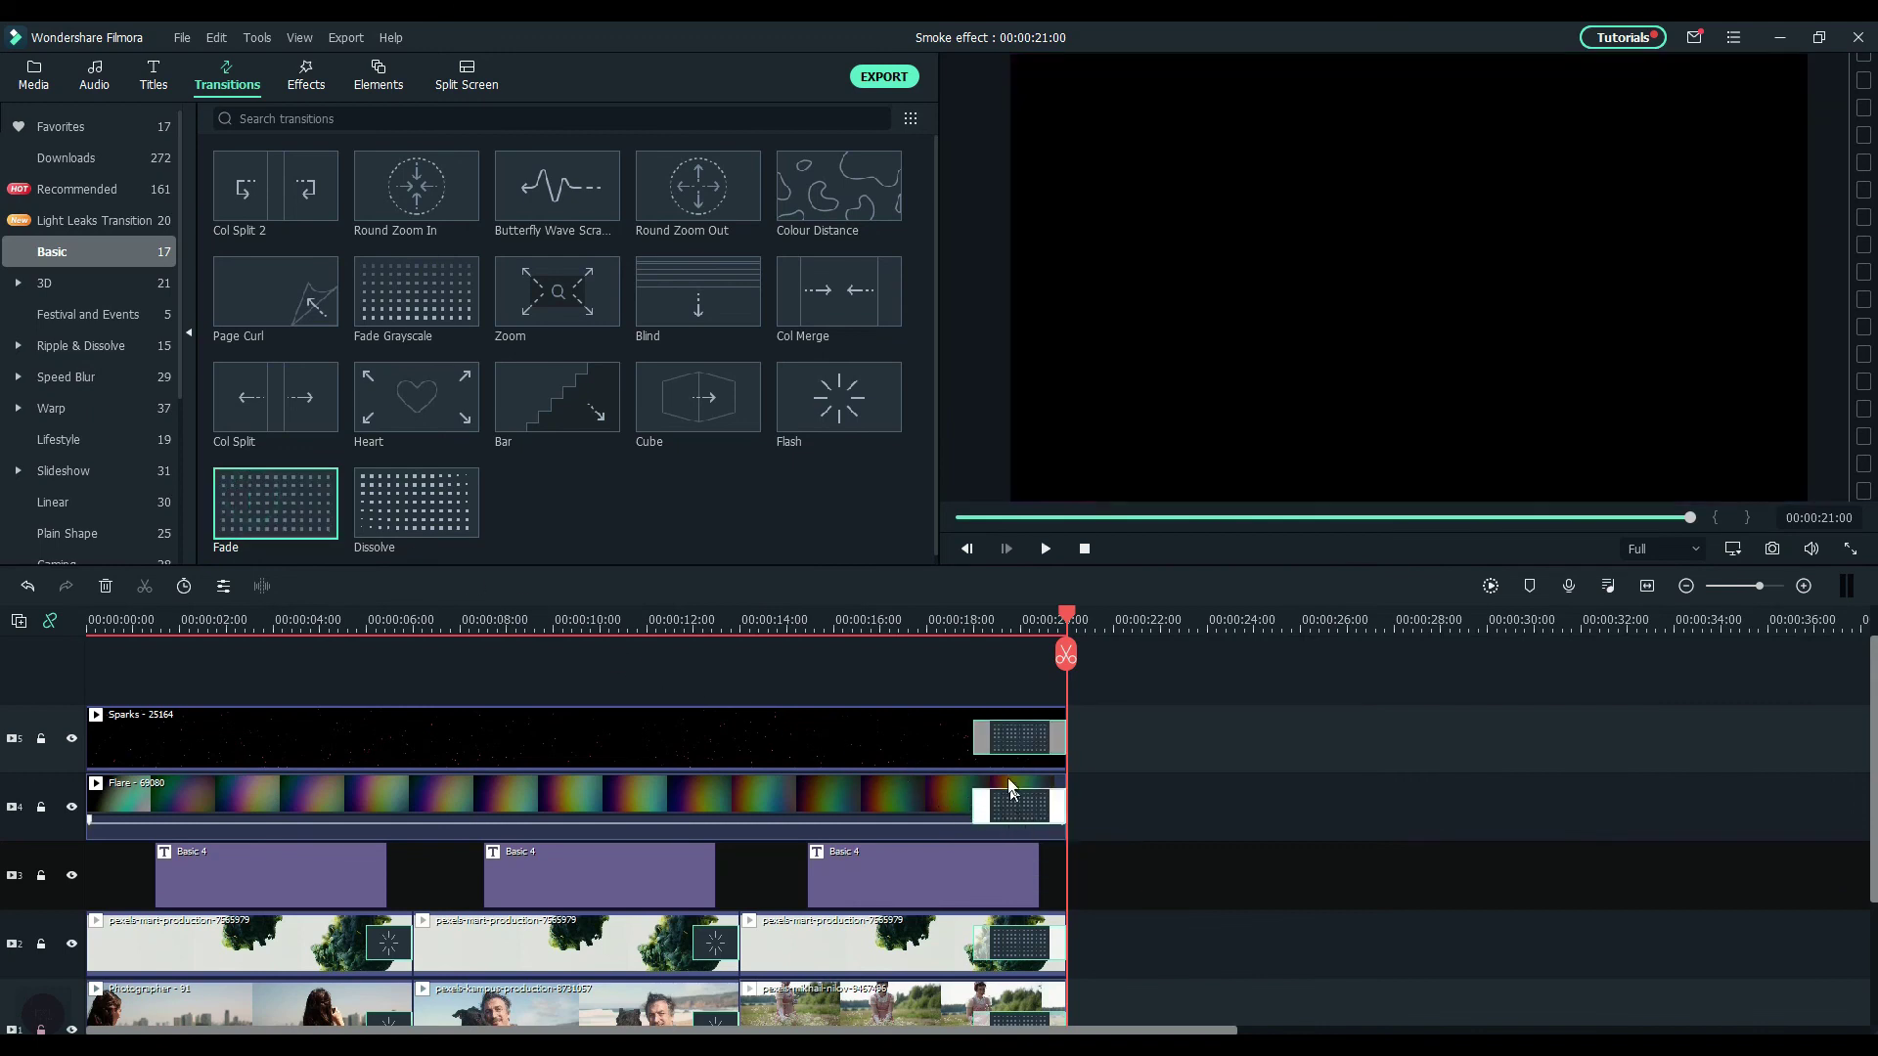
{"action": "left_click", "coordinate": [965, 620]}
{"action": "key", "text": "space"}
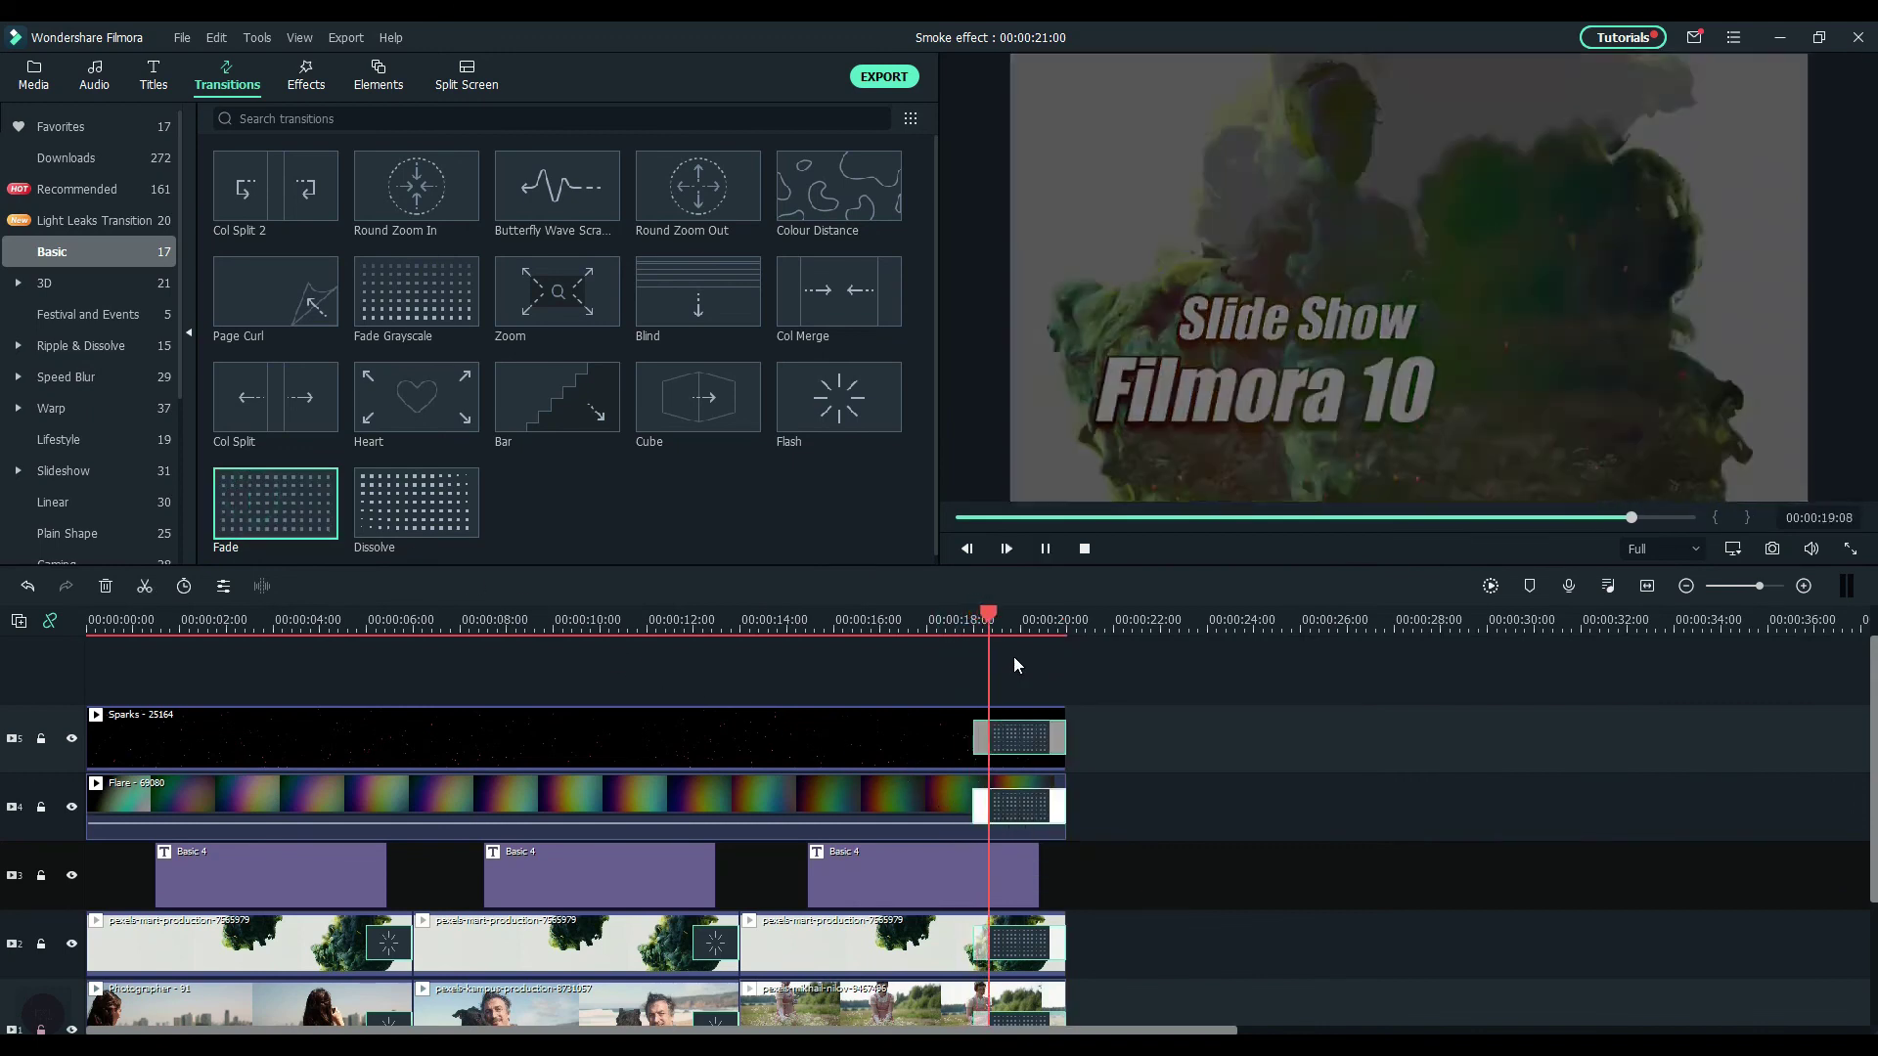